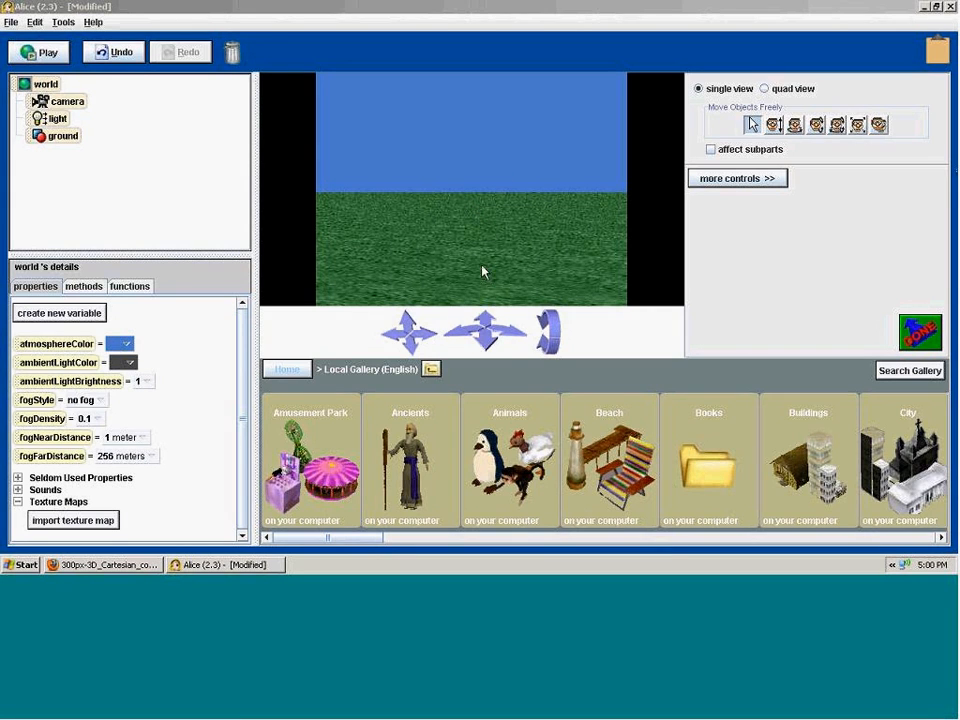
- Lower and raise the camera above the ground, then check the 3D Cartesian coordinates image in Firefox and return to Alice
mouse_move(405, 327)
mouse_down()
mouse_move(399, 287)
mouse_move(408, 364)
mouse_move(414, 276)
mouse_move(415, 390)
mouse_move(407, 340)
mouse_move(410, 350)
mouse_up()
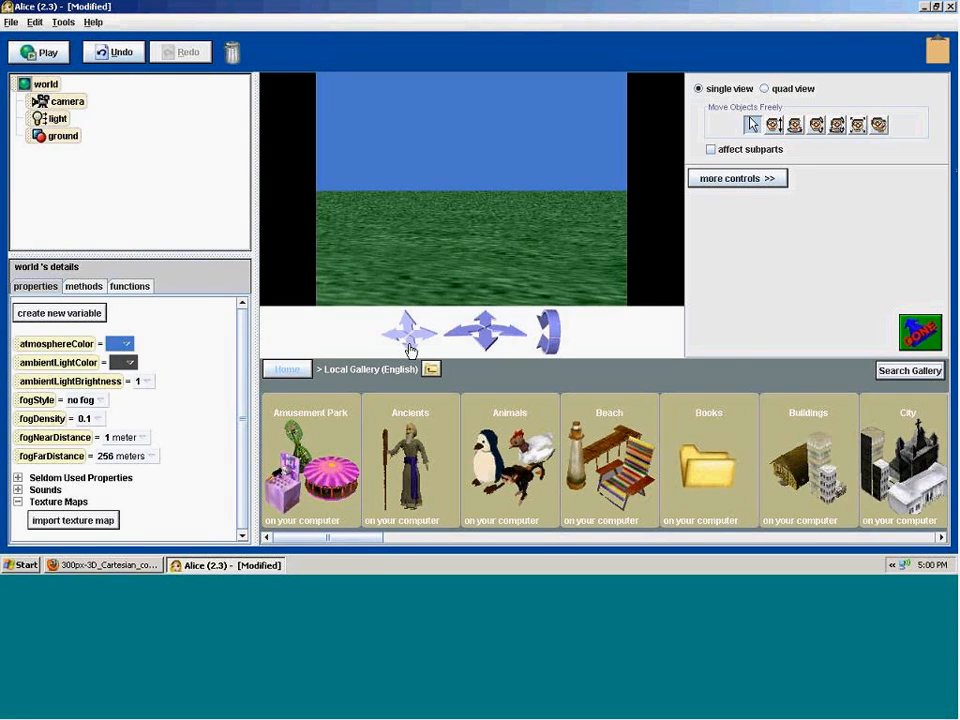
drag(409, 344, 407, 302)
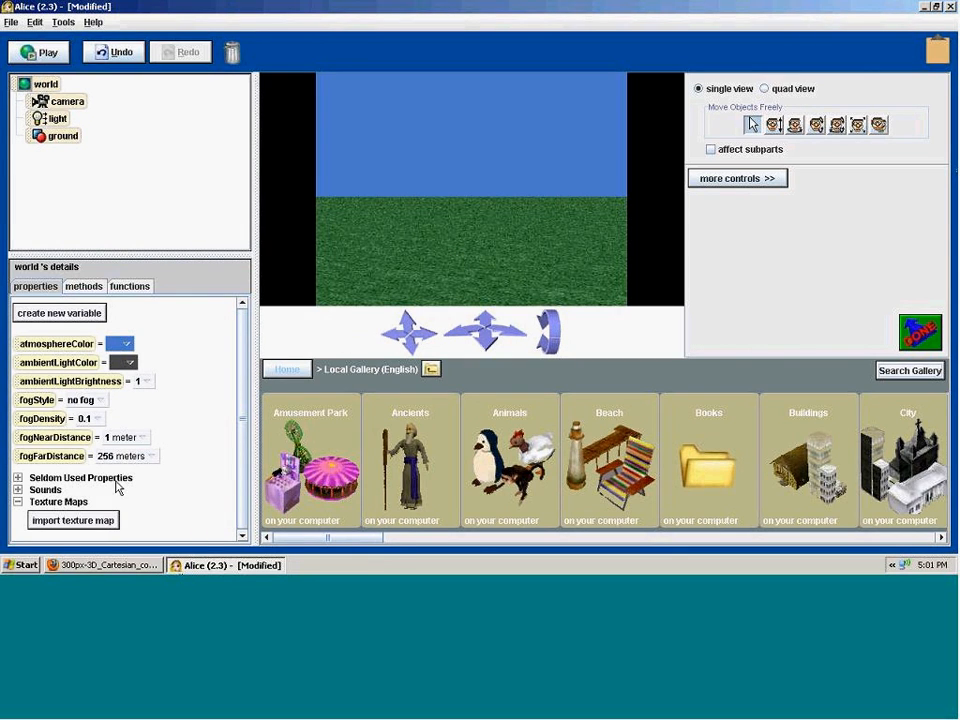
click(103, 565)
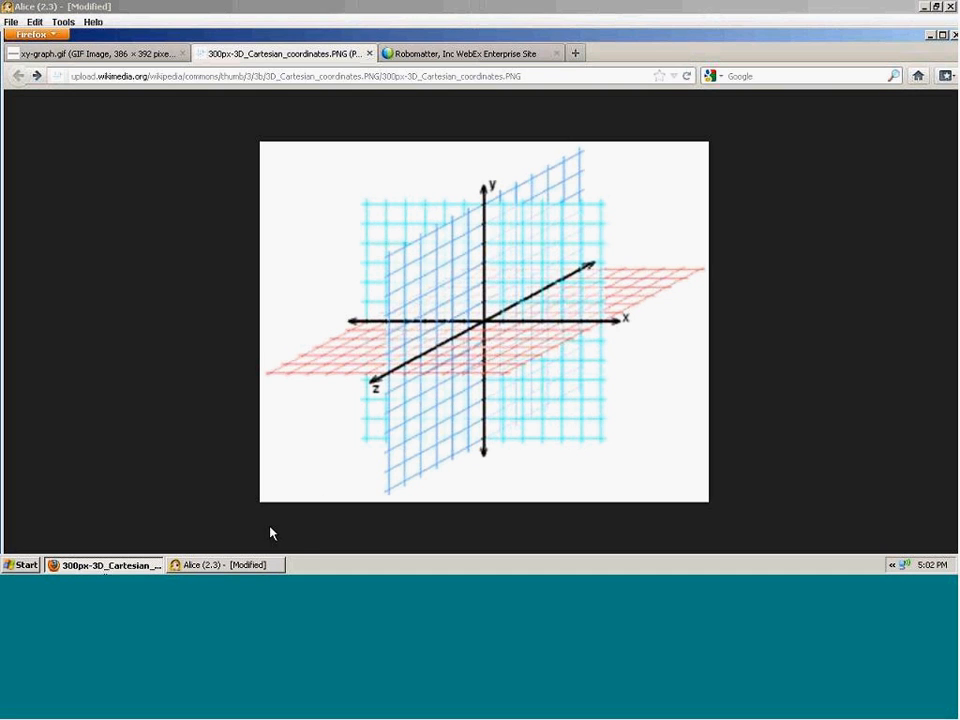
click(215, 565)
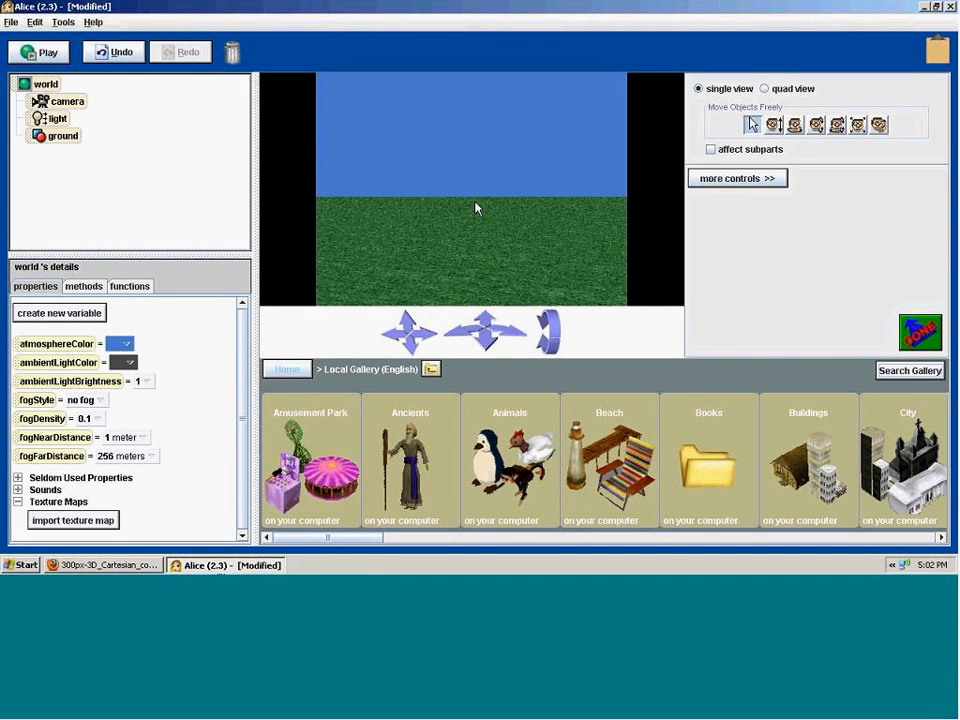
- Lower the camera close to the ground, consult the axes image in Firefox again, and bring the camera back to a medium height in Alice
drag(414, 350, 410, 342)
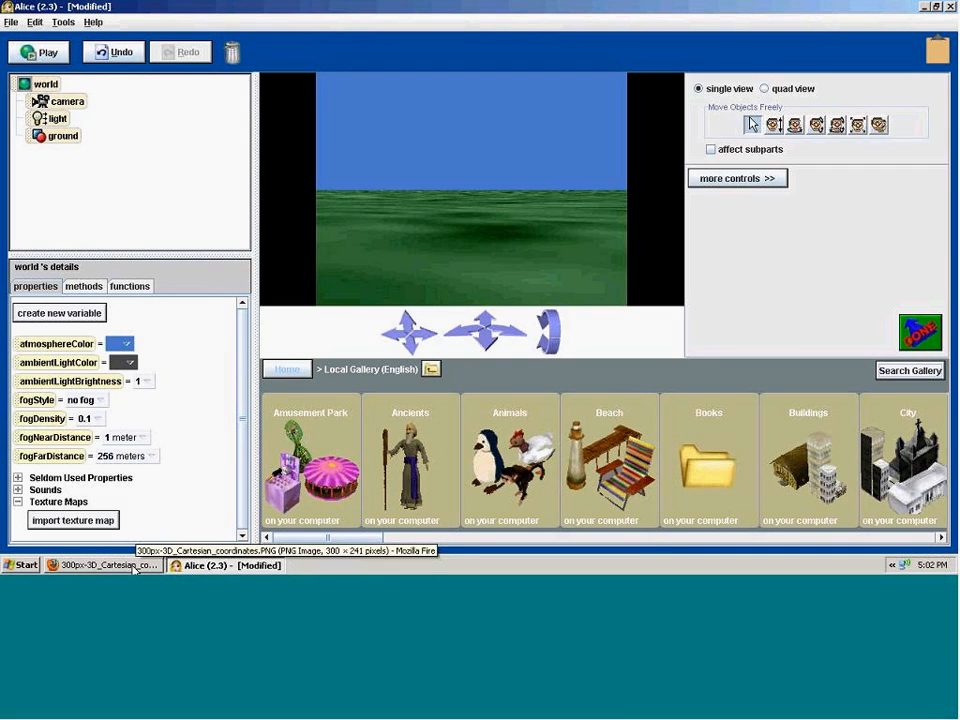
click(103, 565)
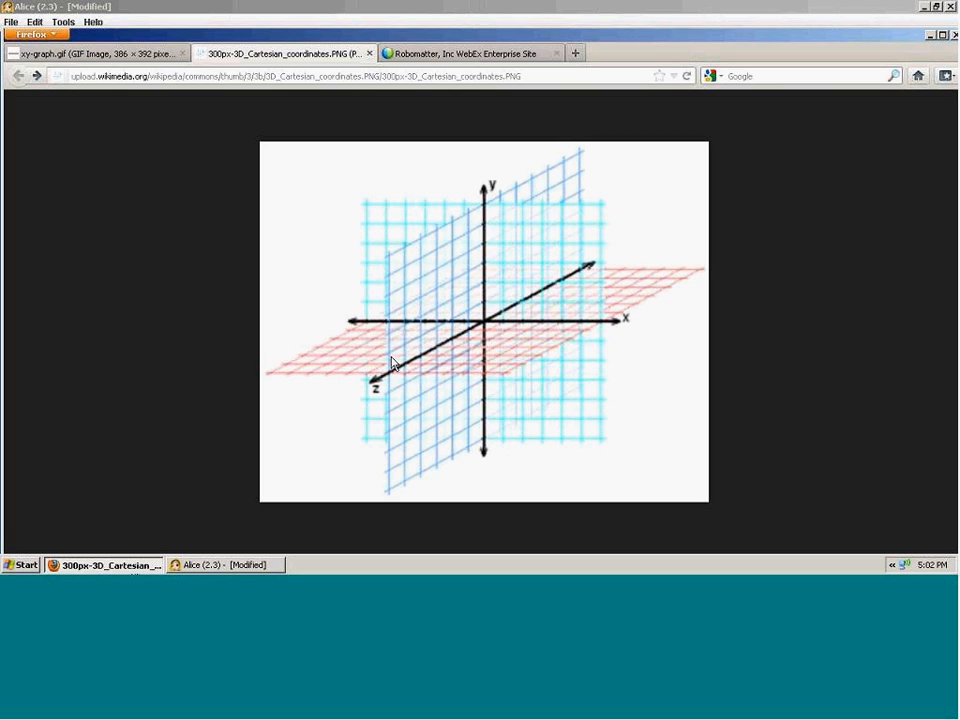
click(210, 566)
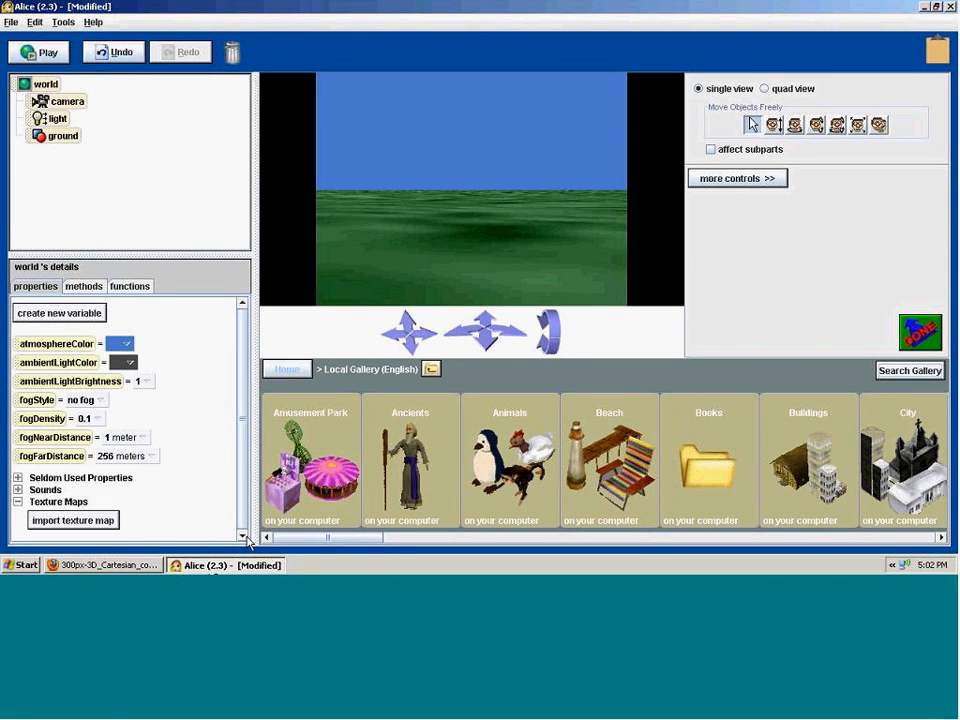
drag(408, 332, 405, 296)
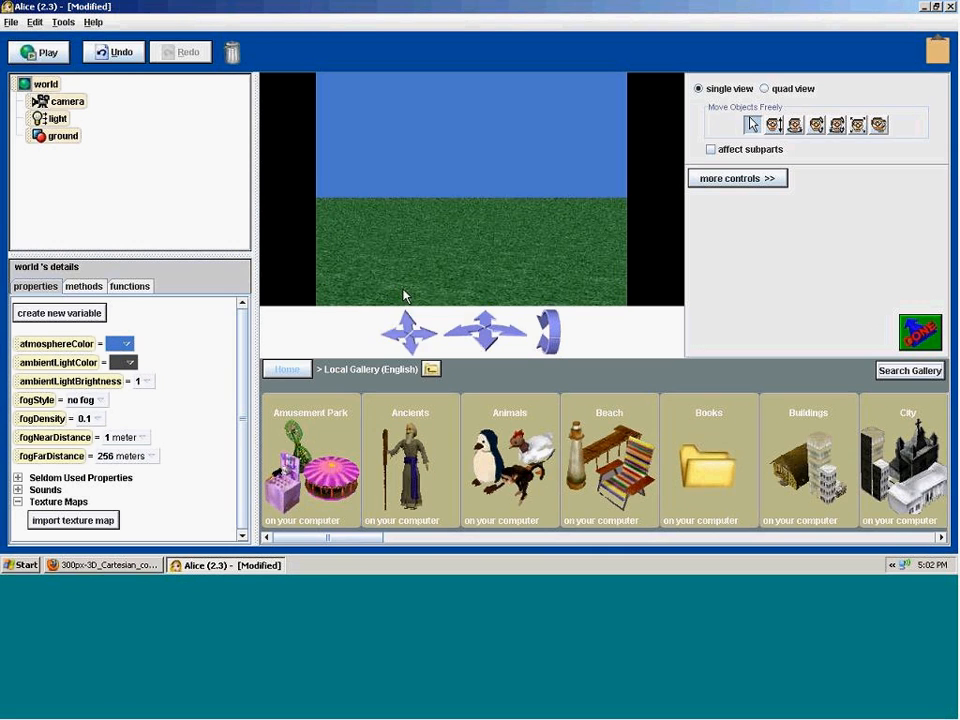
drag(408, 340, 408, 352)
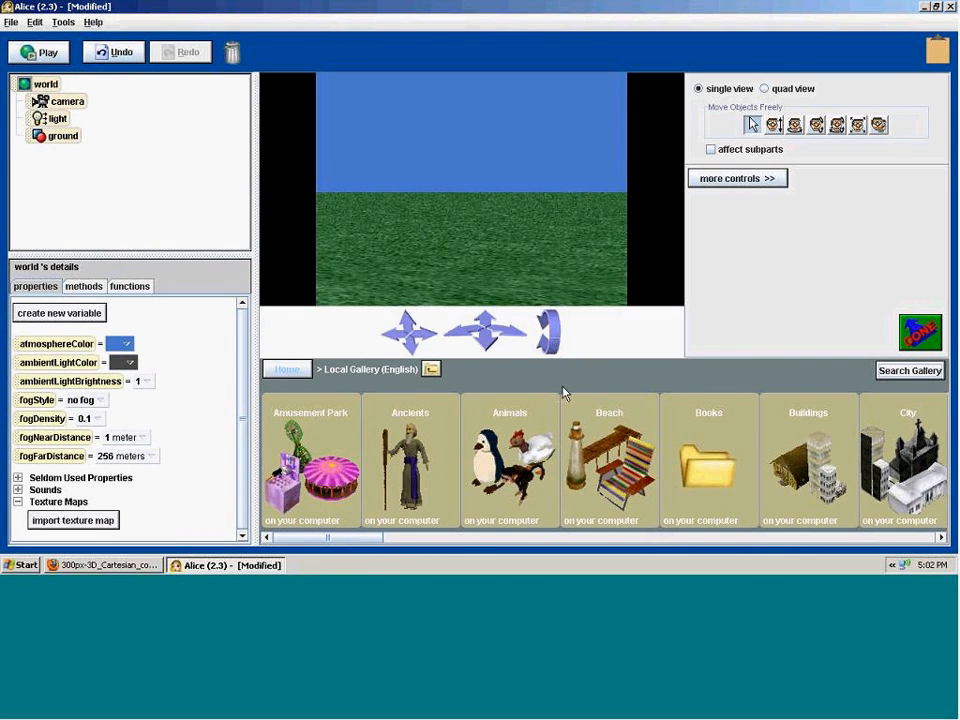
- Add a Penguin from the Animals gallery to the middle of the ground
click(495, 473)
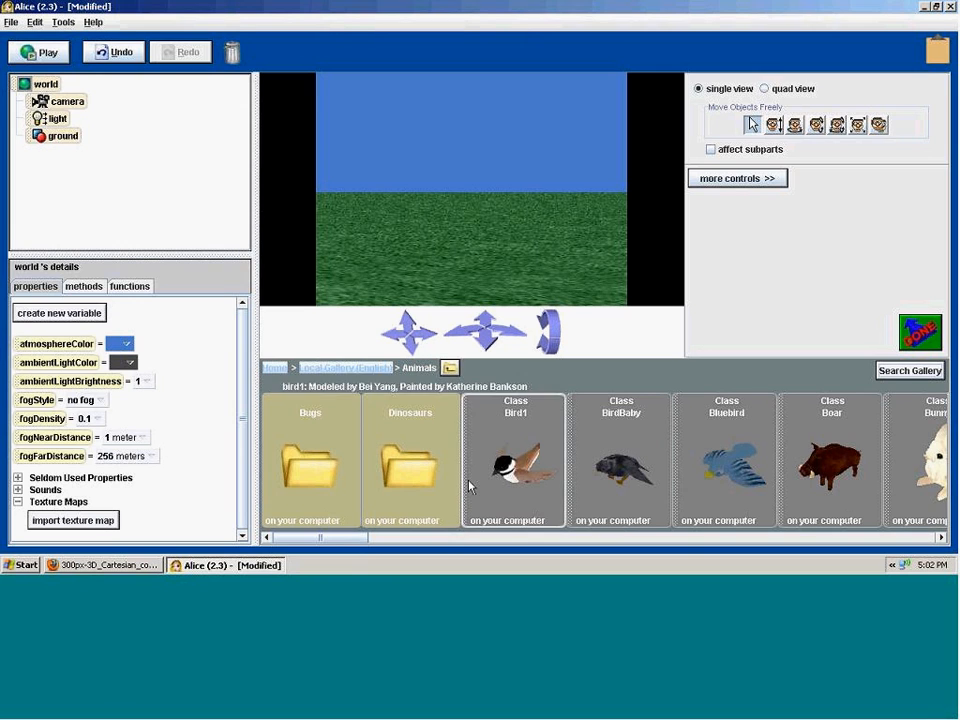
drag(358, 540, 778, 540)
drag(461, 455, 447, 278)
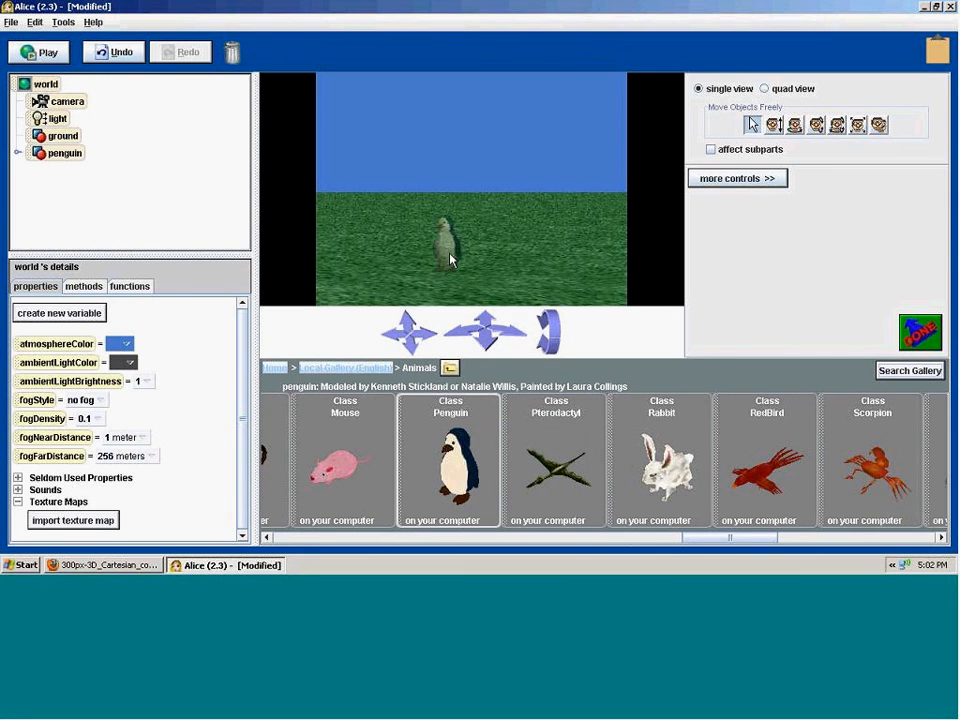
- Enlarge the penguin to several times its size and widen the details area until its full pointOfView value fits
click(856, 126)
drag(459, 238, 459, 203)
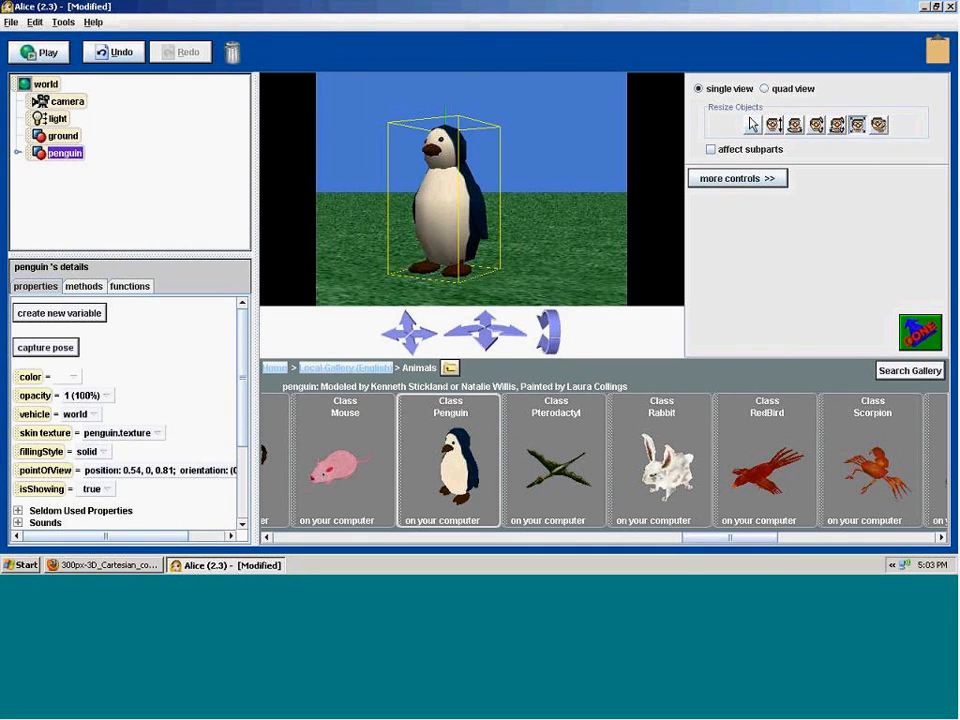
drag(253, 339, 313, 339)
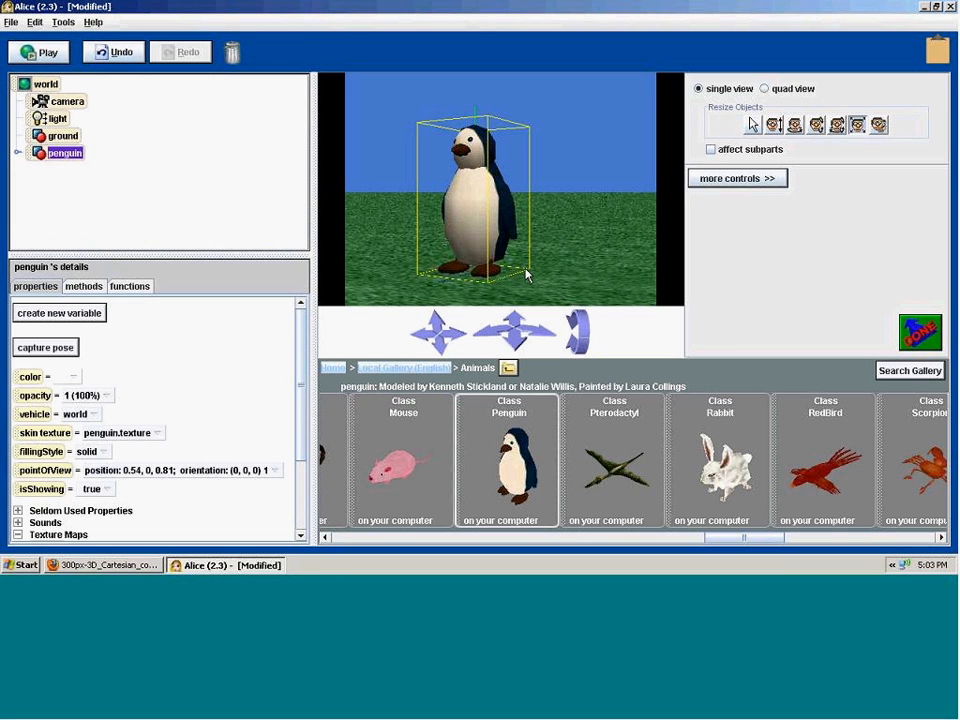
- Check the coordinate axes image in Firefox, then turn the penguin in Alice to face the camera and postpone the save reminder
click(131, 566)
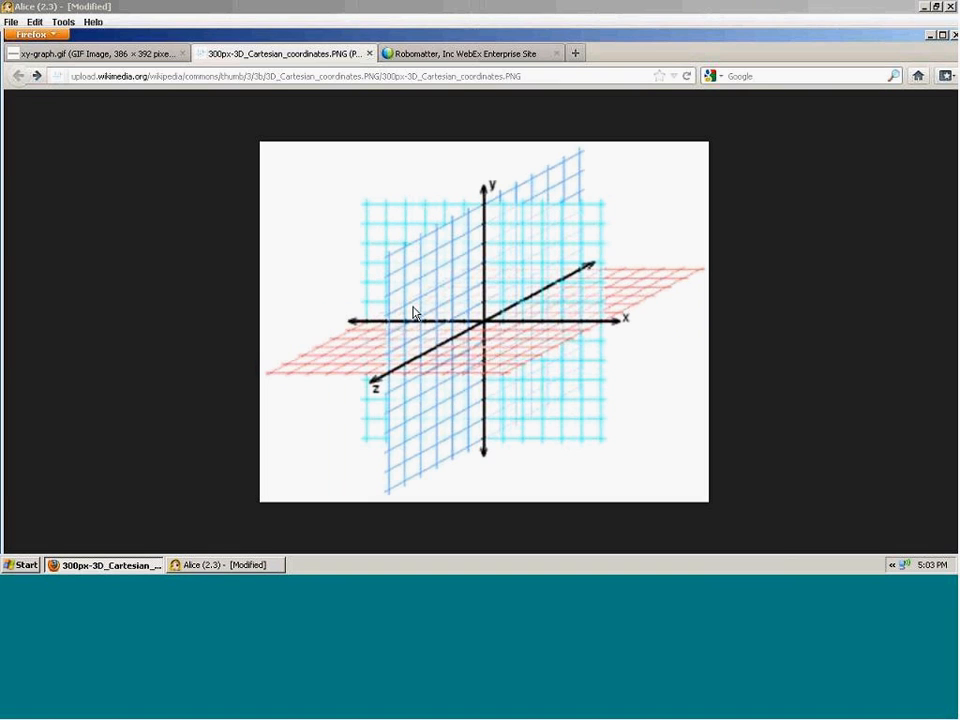
click(205, 566)
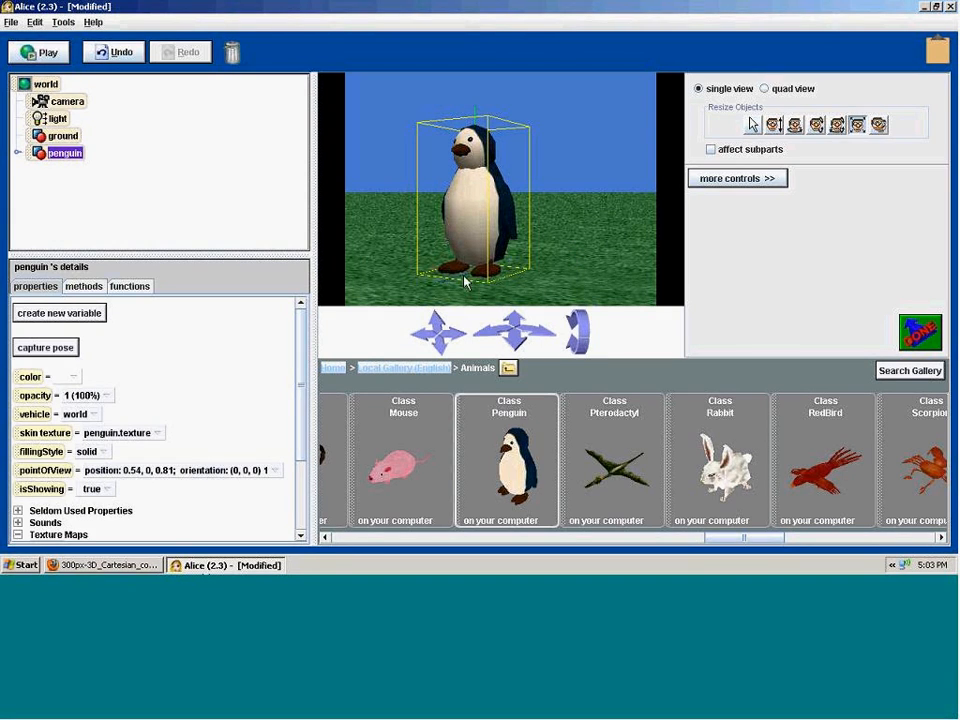
click(794, 124)
drag(450, 221, 492, 221)
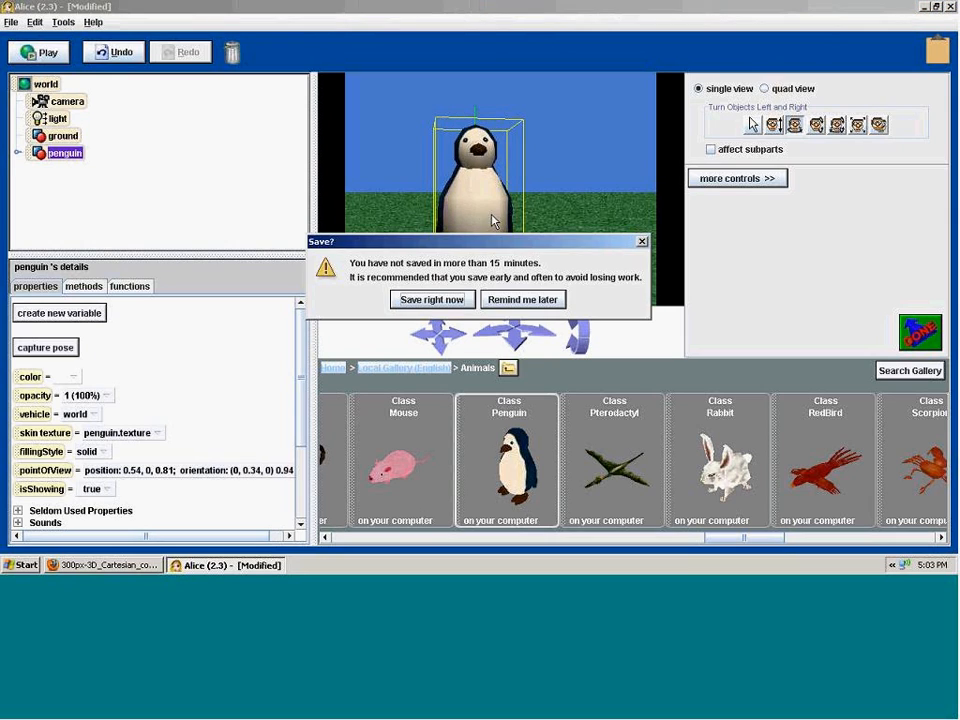
click(492, 300)
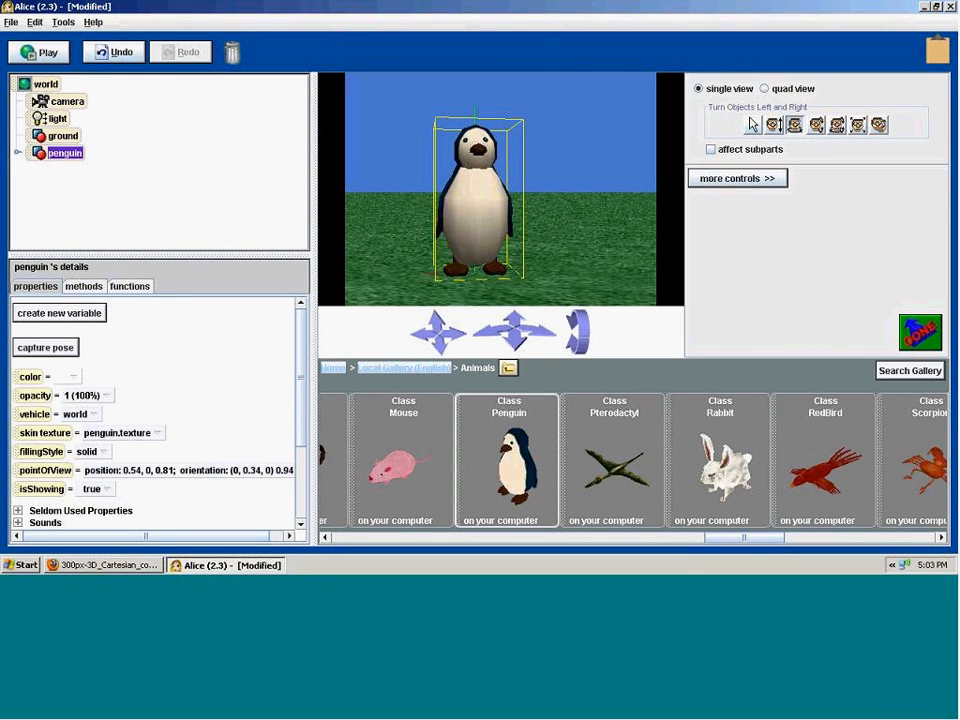
- Place the penguin at position 0, 0, 0 with orientation (0, 0, 0) 1, matching the ground's point of view
click(512, 263)
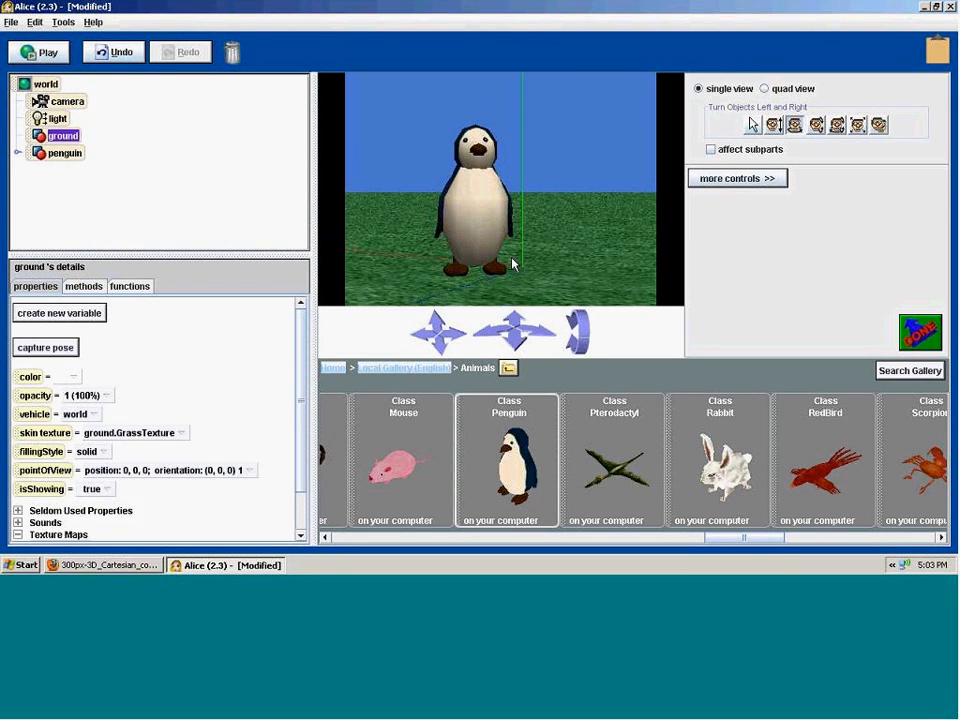
click(474, 255)
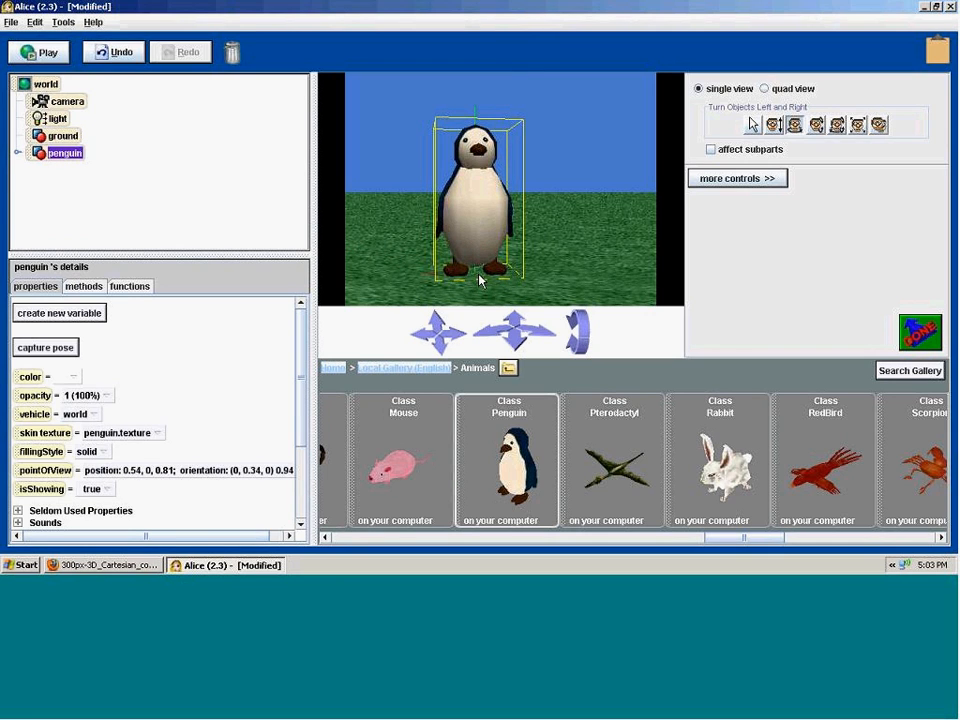
click(812, 128)
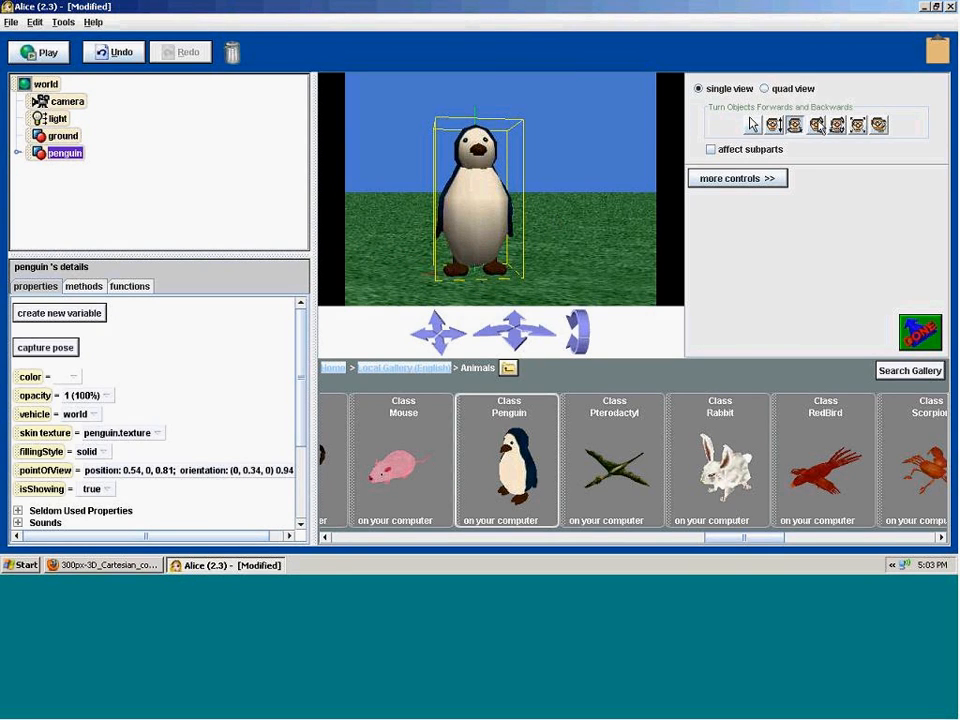
mouse_move(476, 266)
mouse_down()
mouse_move(496, 268)
mouse_move(476, 276)
mouse_up()
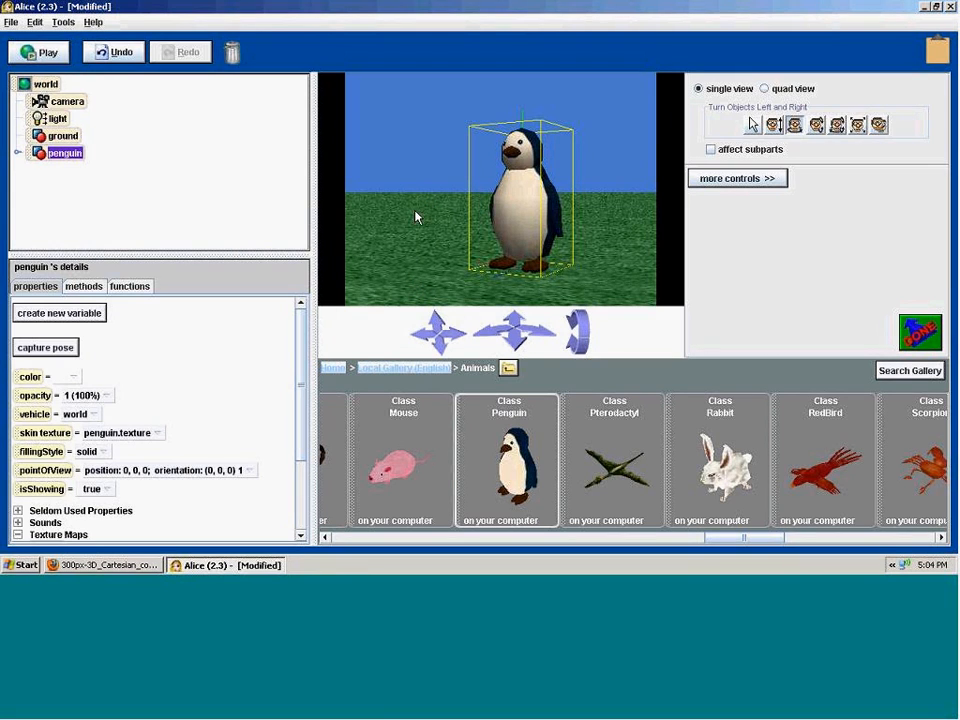
- Compare the pointOfView values of the ground and the penguin by selecting each in turn
click(398, 240)
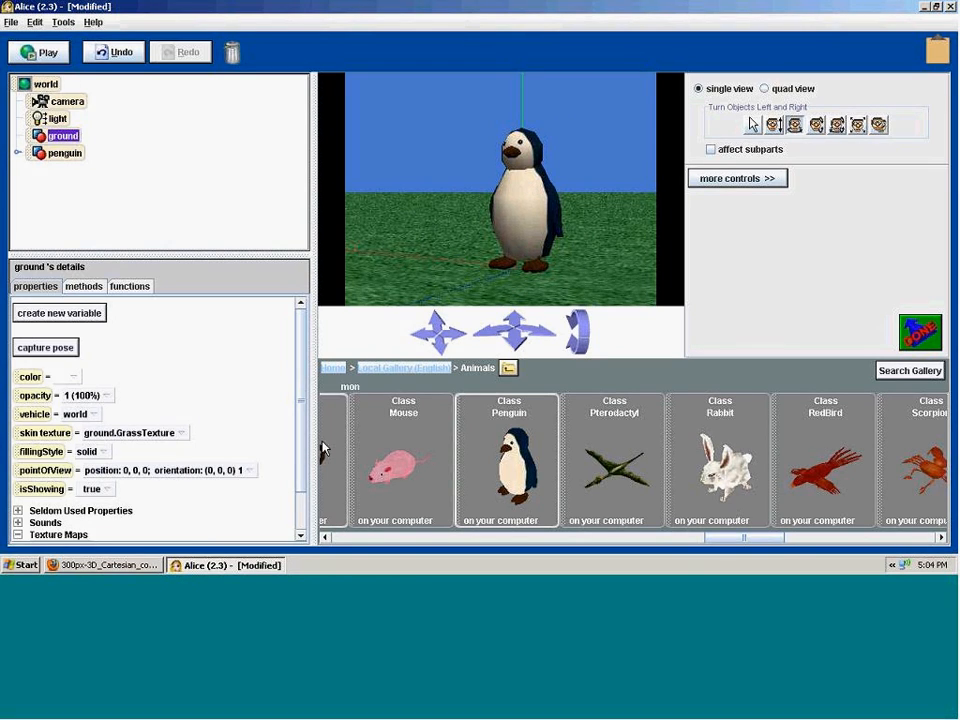
click(519, 225)
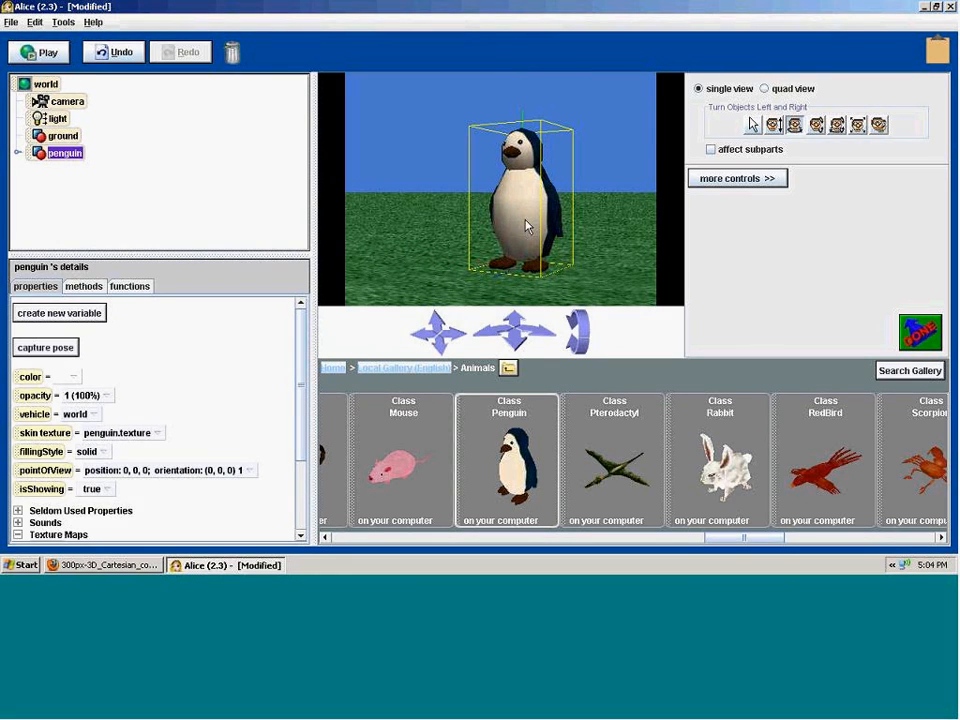
click(392, 235)
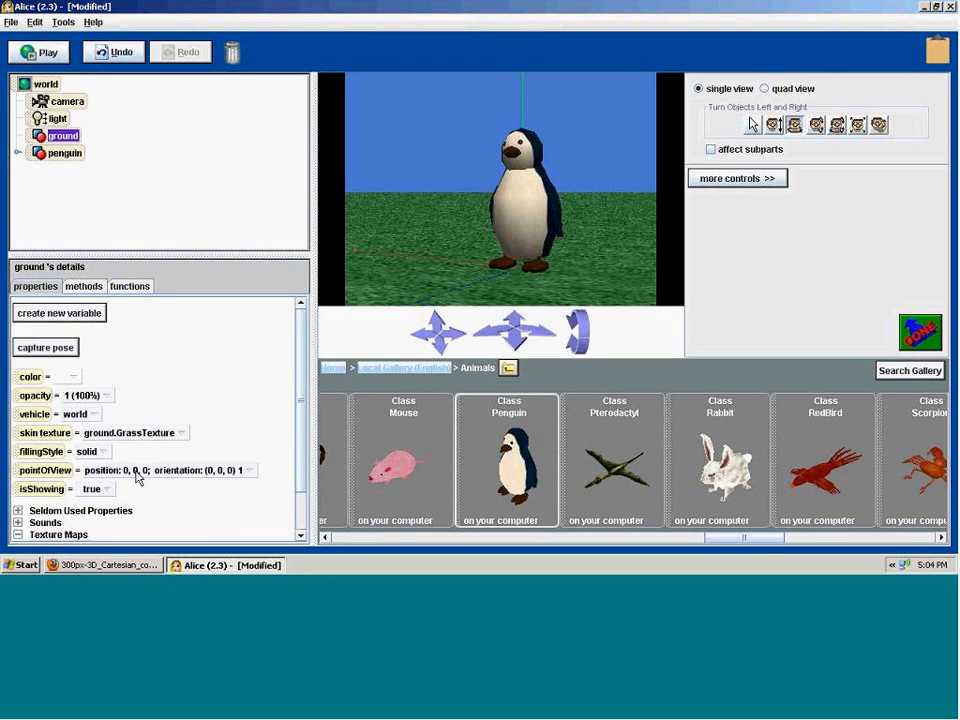
click(537, 218)
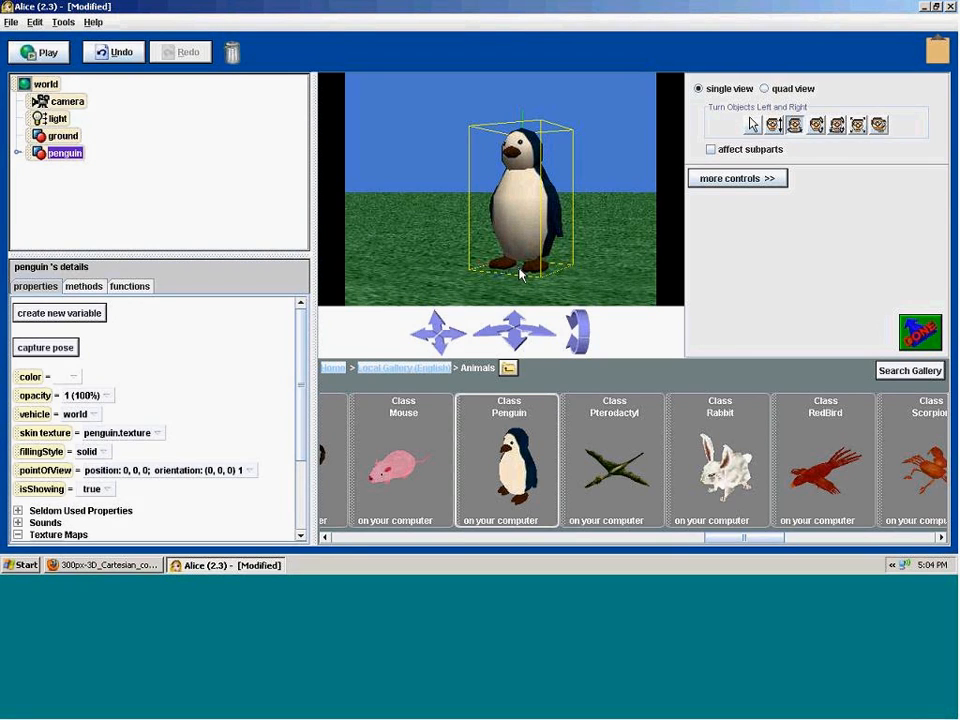
- Try tilting the penguin forwards, then undo the rotation
click(815, 124)
drag(535, 220, 524, 250)
key(ctrl+z)
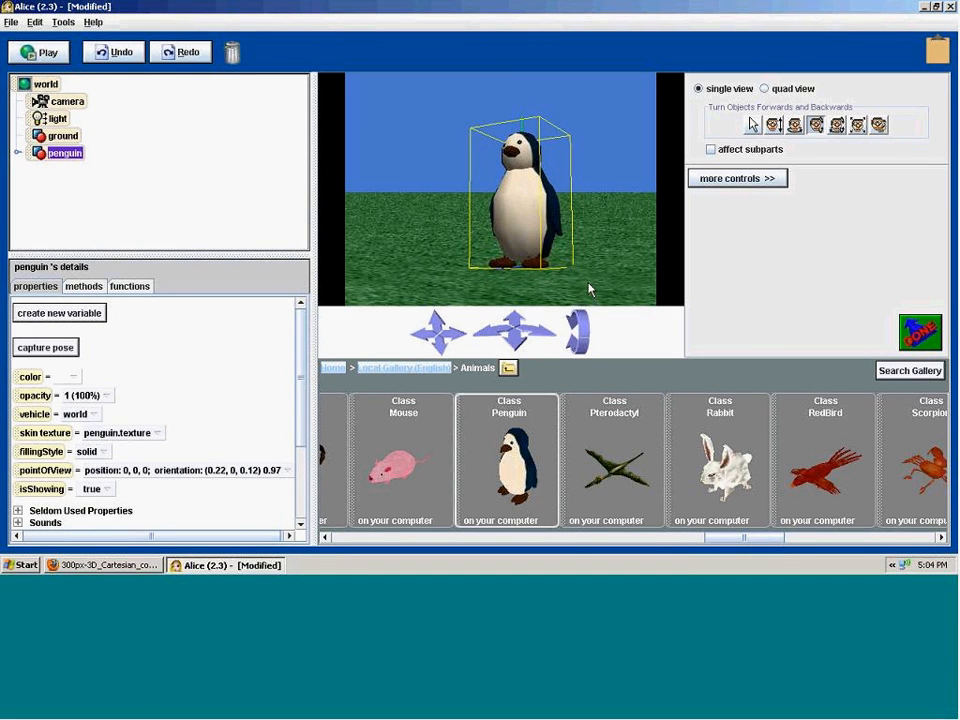
- Add a Hare from the Animals gallery beside the penguin, switch to moving objects freely, and select the hare
drag(738, 543, 587, 541)
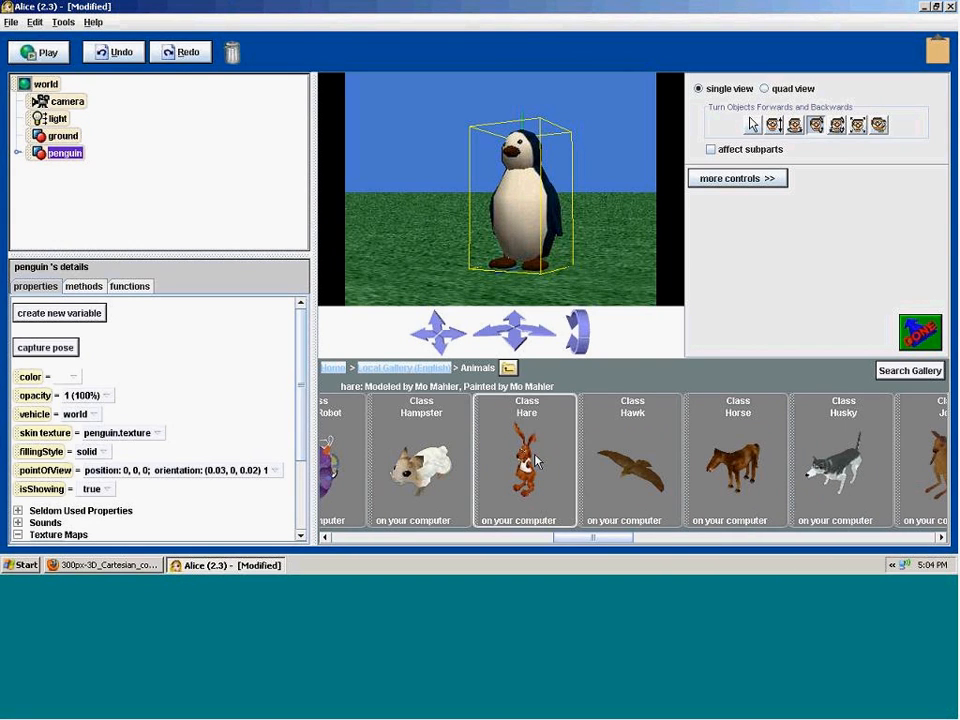
drag(524, 470, 409, 276)
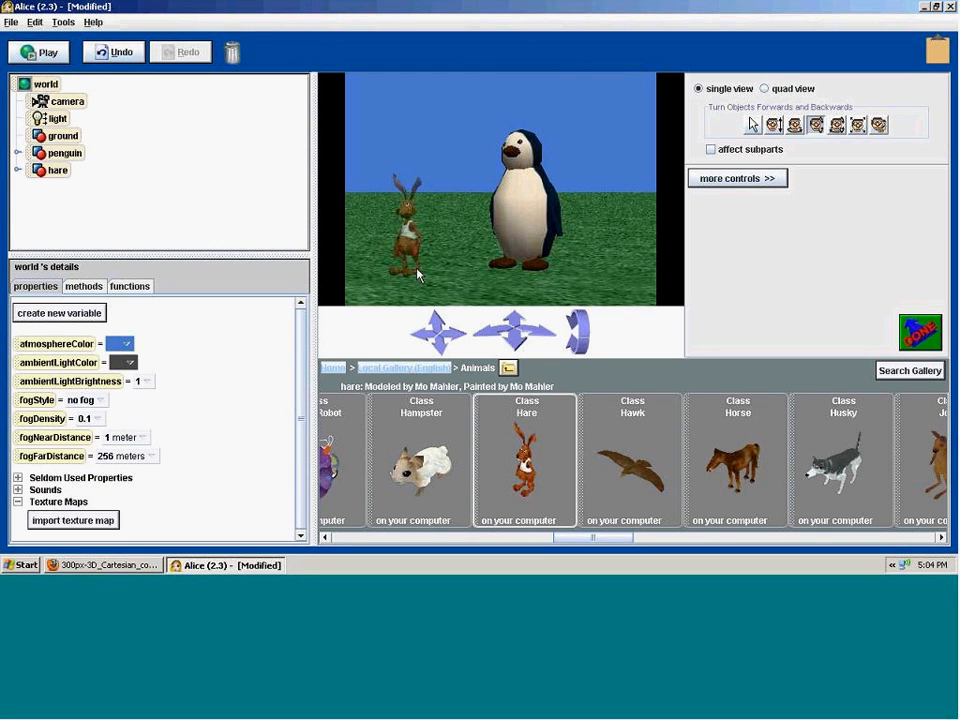
click(752, 124)
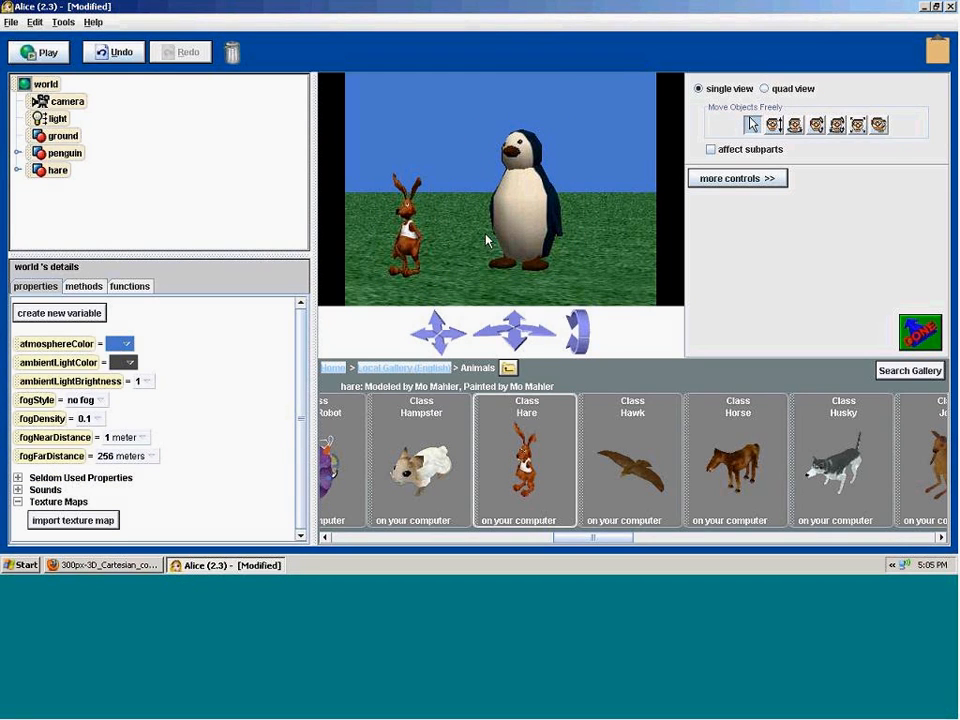
click(412, 250)
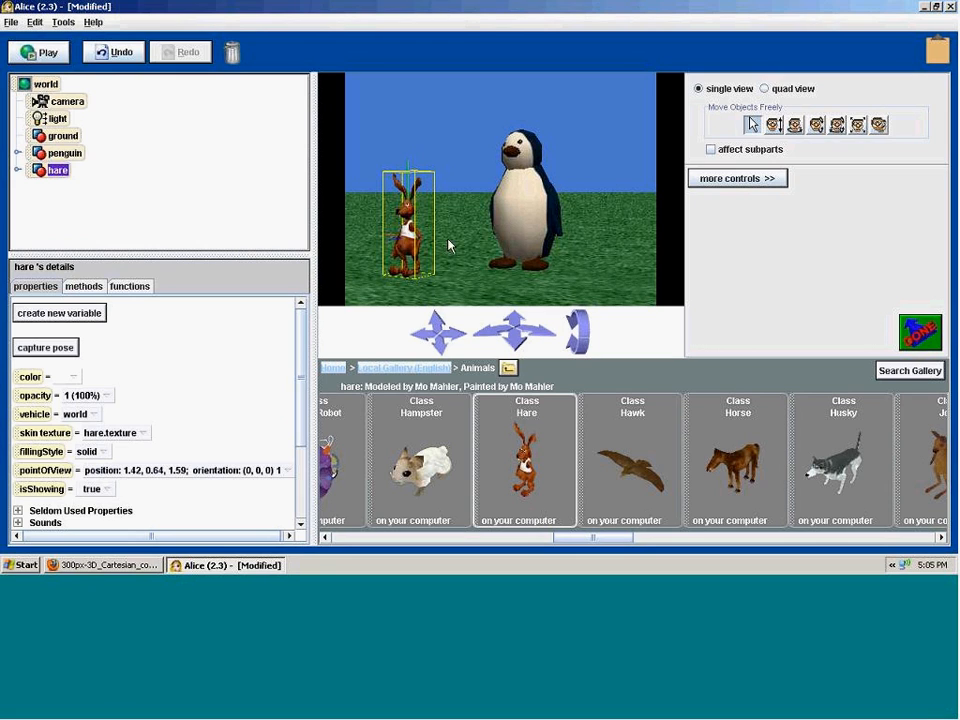
- Enlarge the hare until it is taller than the penguin and adjust its height above the ground
click(857, 124)
drag(417, 253, 417, 172)
click(774, 126)
drag(437, 251, 416, 244)
- Turn the hare sideways toward the penguin and set its opacity to 0.5 (50%)
click(795, 125)
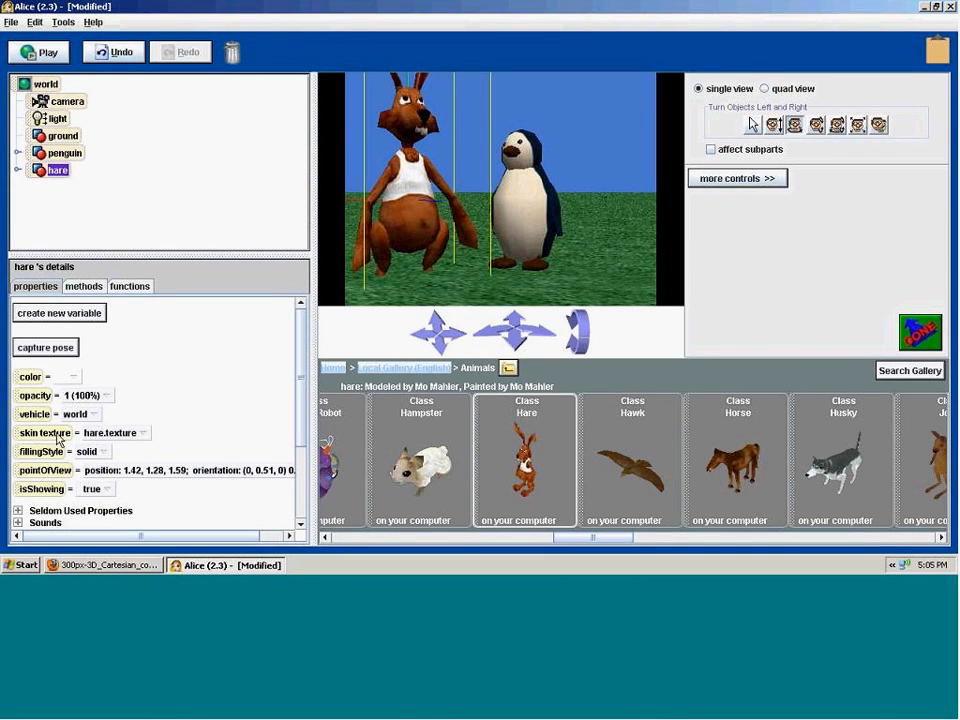
click(105, 401)
click(105, 432)
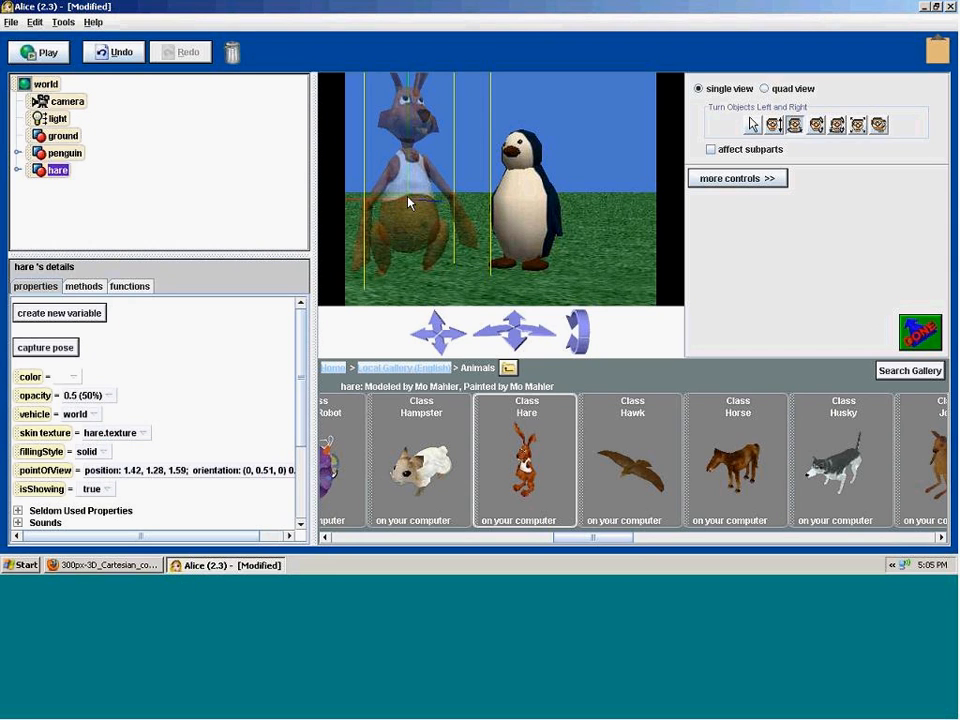
- Turn the hare to face the camera, tilt it slightly, and rotate the penguin forwards until it is upside down beneath the ground
mouse_move(407, 227)
mouse_down()
mouse_move(370, 227)
mouse_move(390, 227)
mouse_up()
click(815, 125)
drag(466, 199, 418, 216)
drag(523, 223, 523, 315)
drag(416, 176, 478, 160)
click(753, 125)
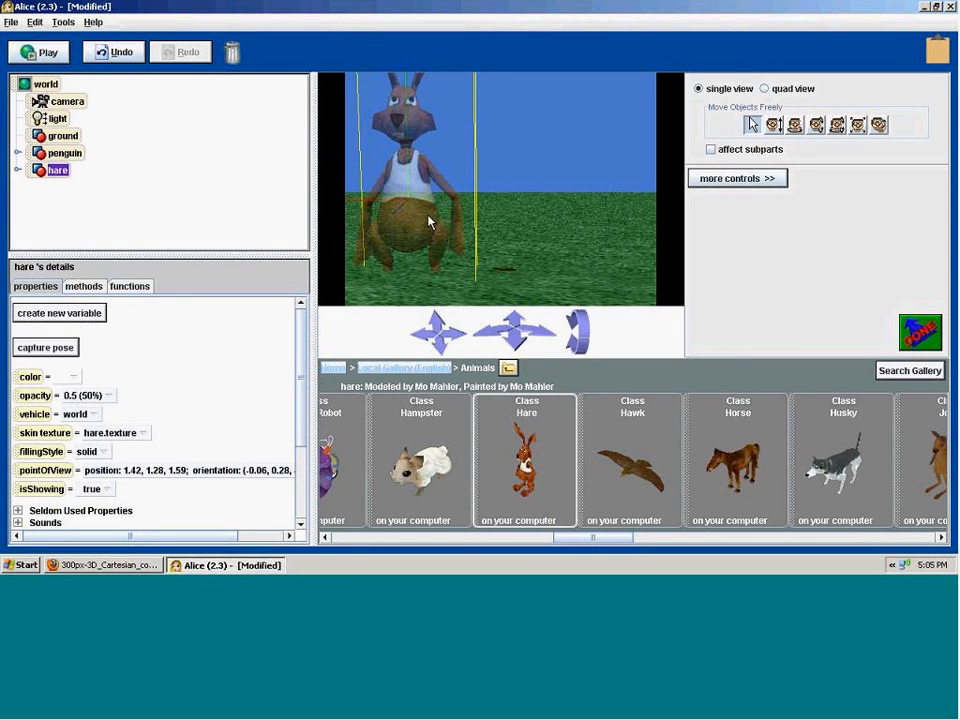
- Restore the hare's opacity to 1 (100%) and select the penguin in the object tree
click(108, 395)
click(126, 507)
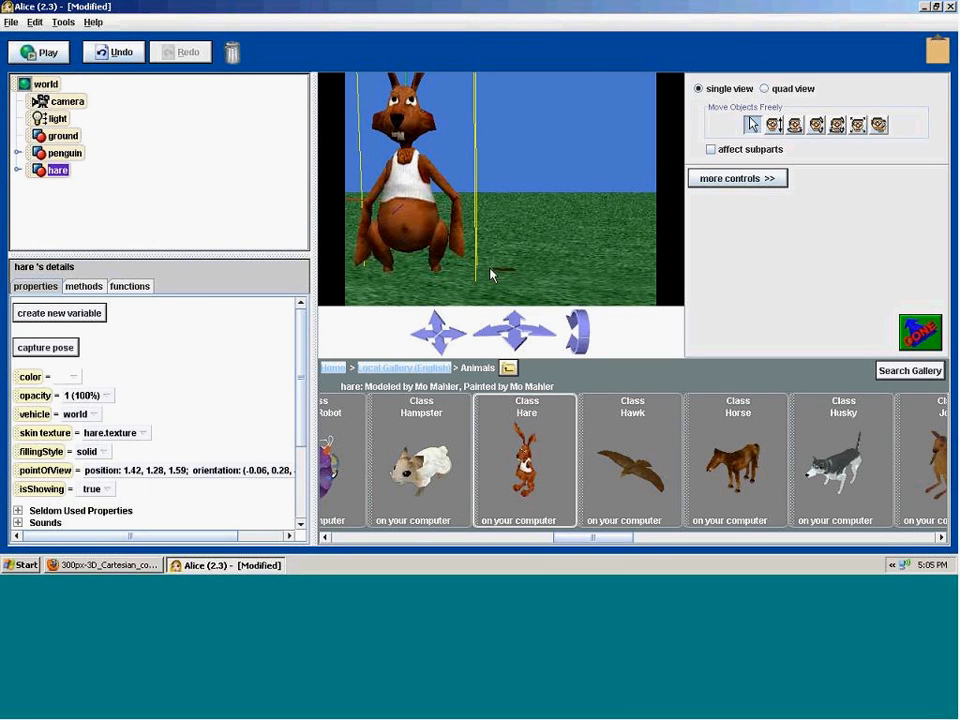
click(64, 153)
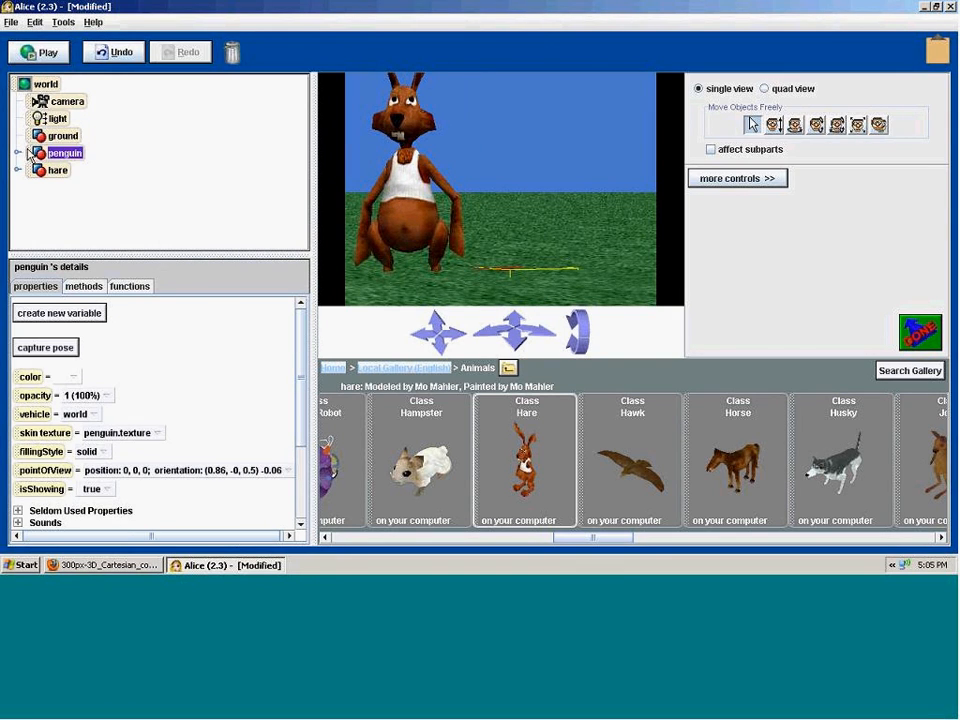
- Delete the penguin and reset the hare's point of view to position 0, 0, 0 and orientation (0, 0, 0) 1
right_click(64, 154)
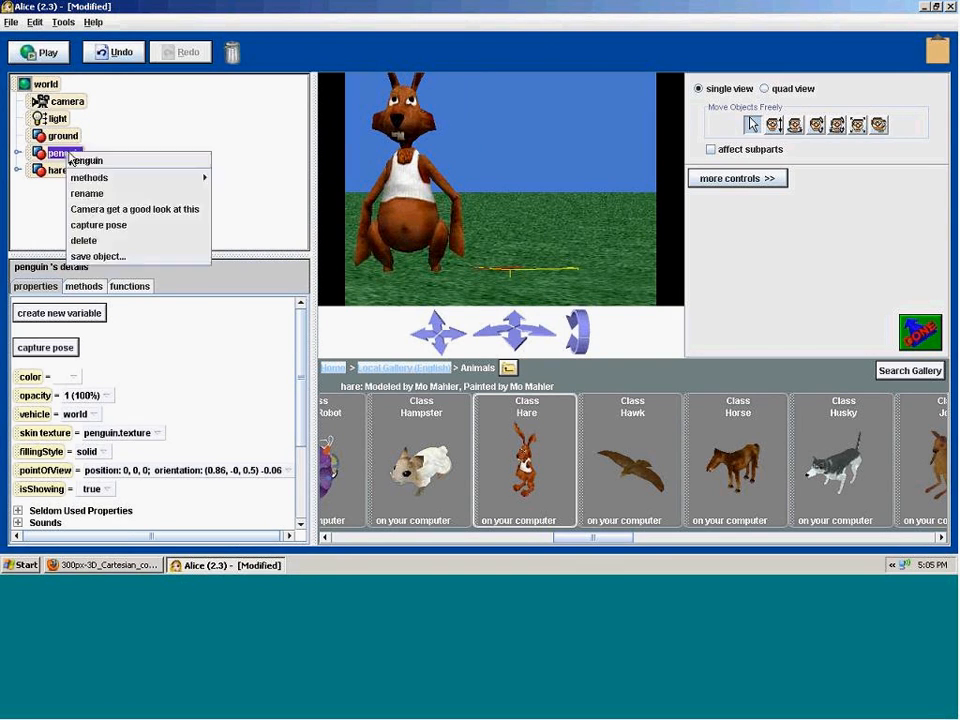
click(84, 241)
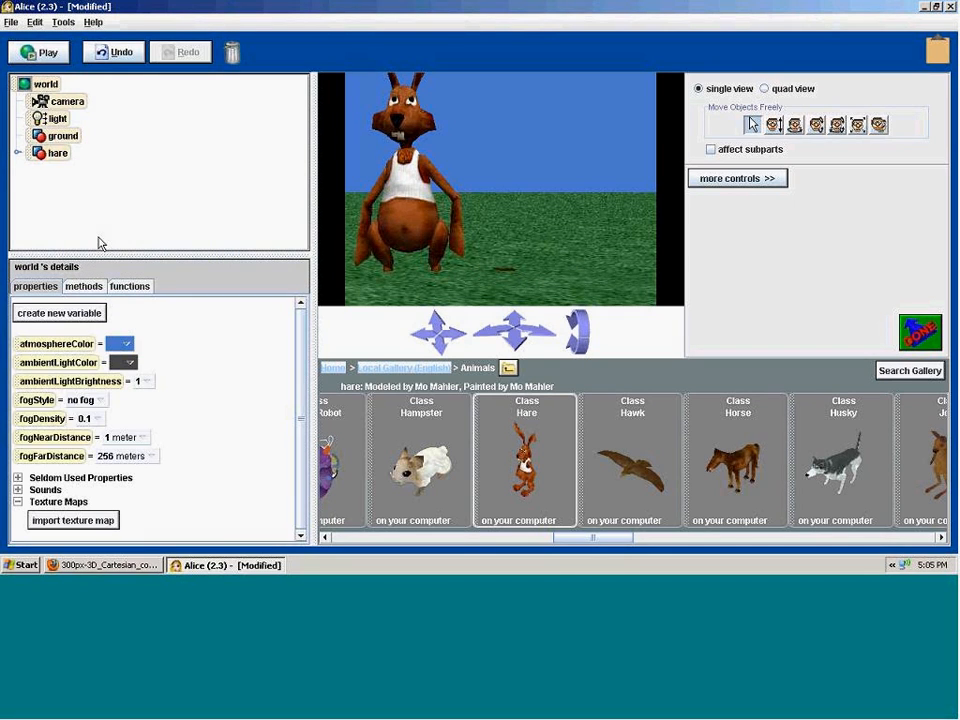
click(411, 210)
click(150, 470)
click(160, 488)
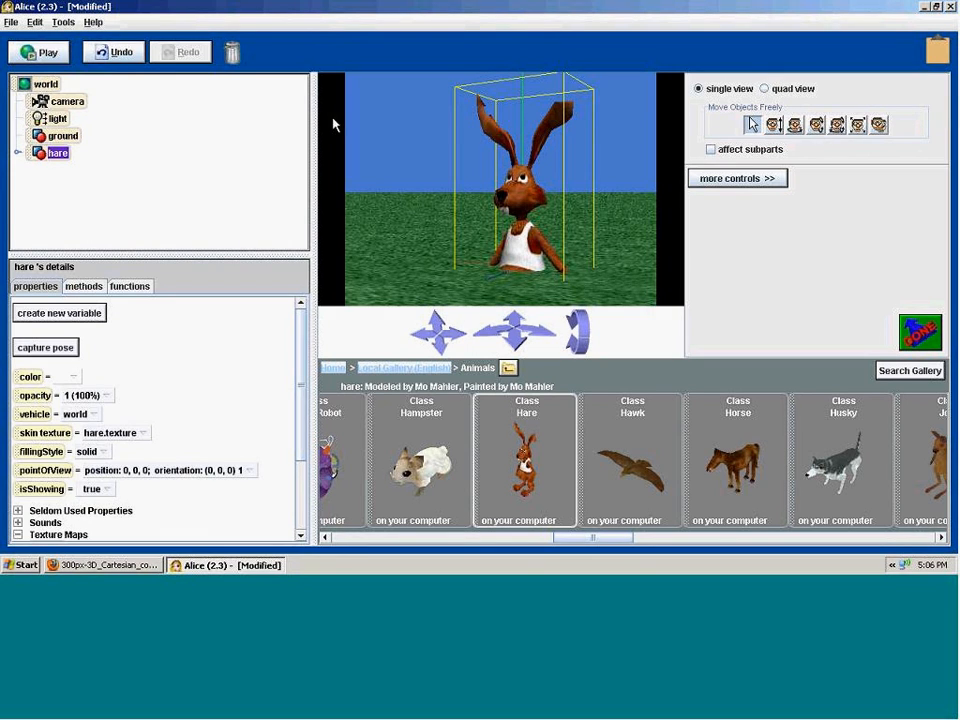
- Delete the hare, then open the axes.a2w world for object placement without saving the current world
right_click(524, 250)
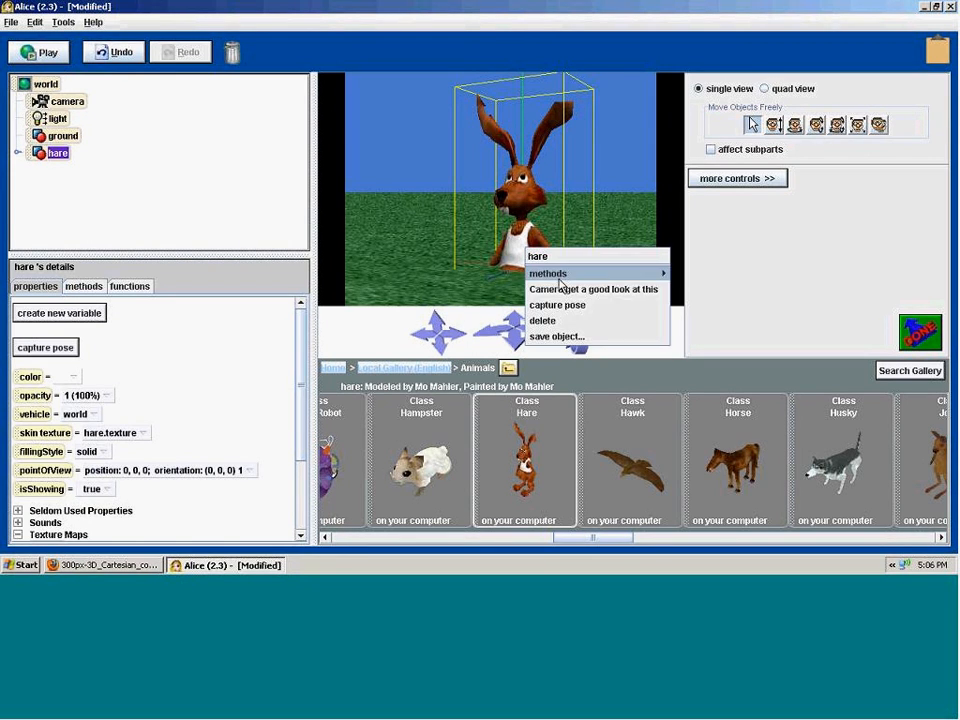
click(563, 320)
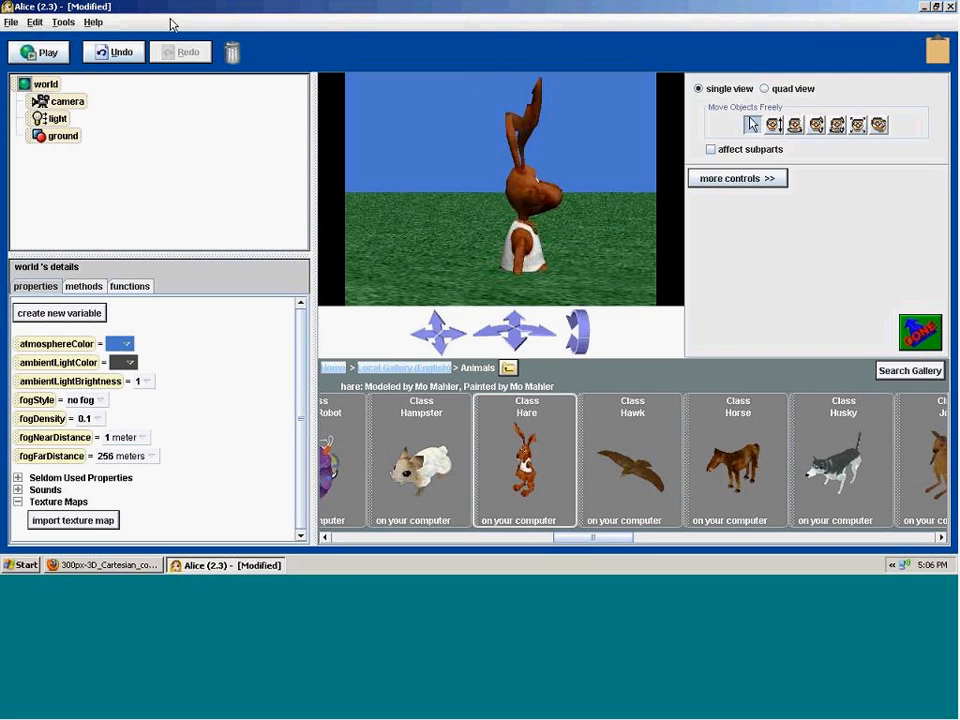
click(11, 21)
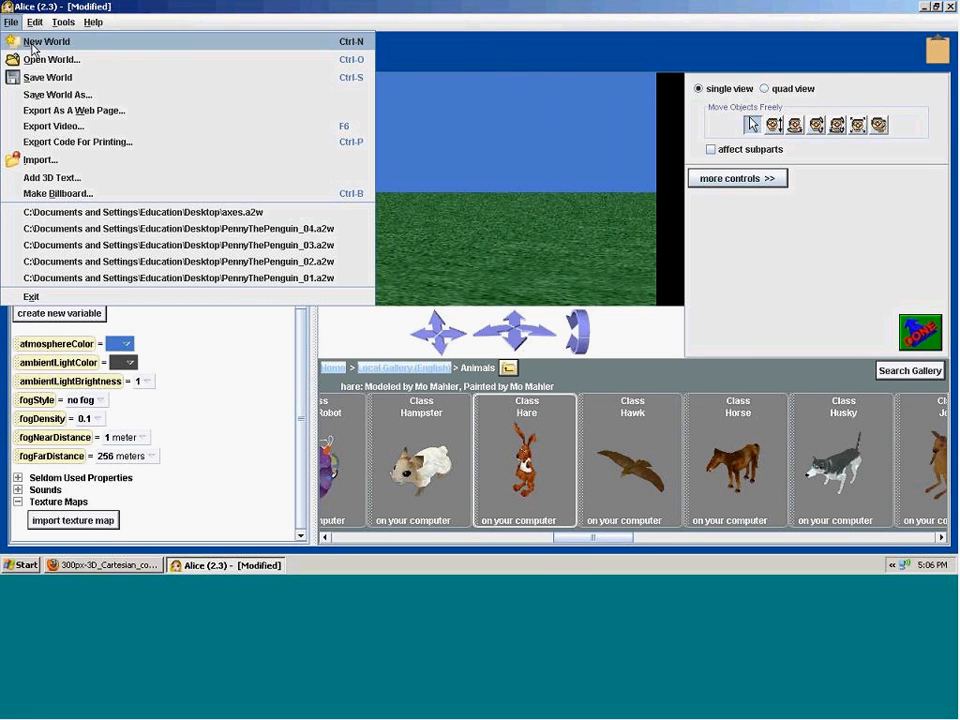
click(188, 213)
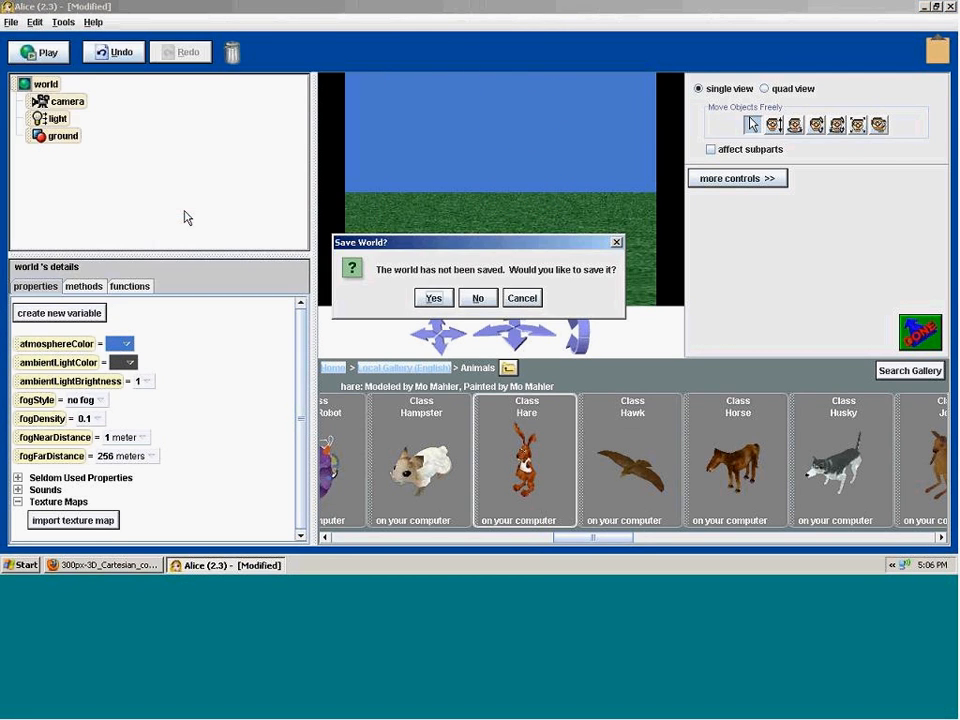
click(478, 298)
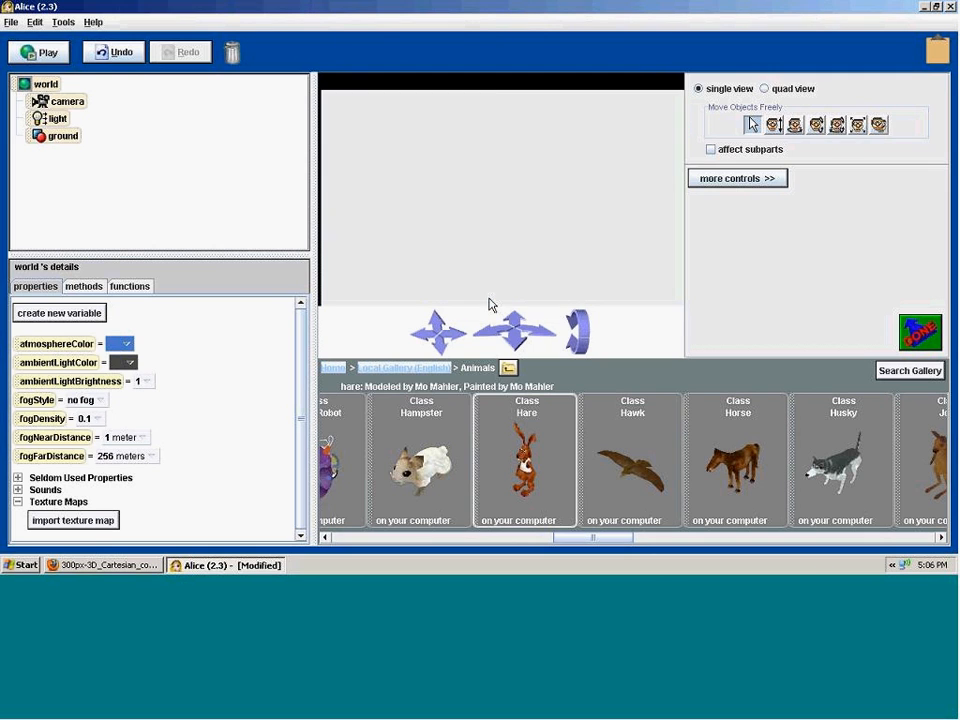
click(467, 212)
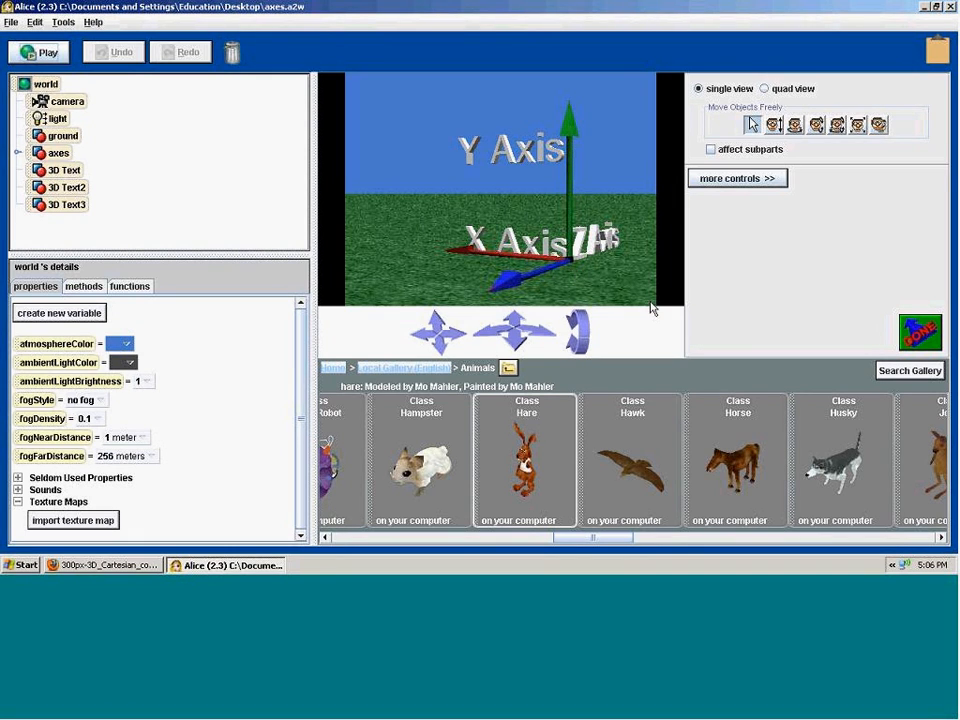
- Shift the camera so the axes sit centrally and examine the X Axis text's point of view property
drag(480, 333, 420, 340)
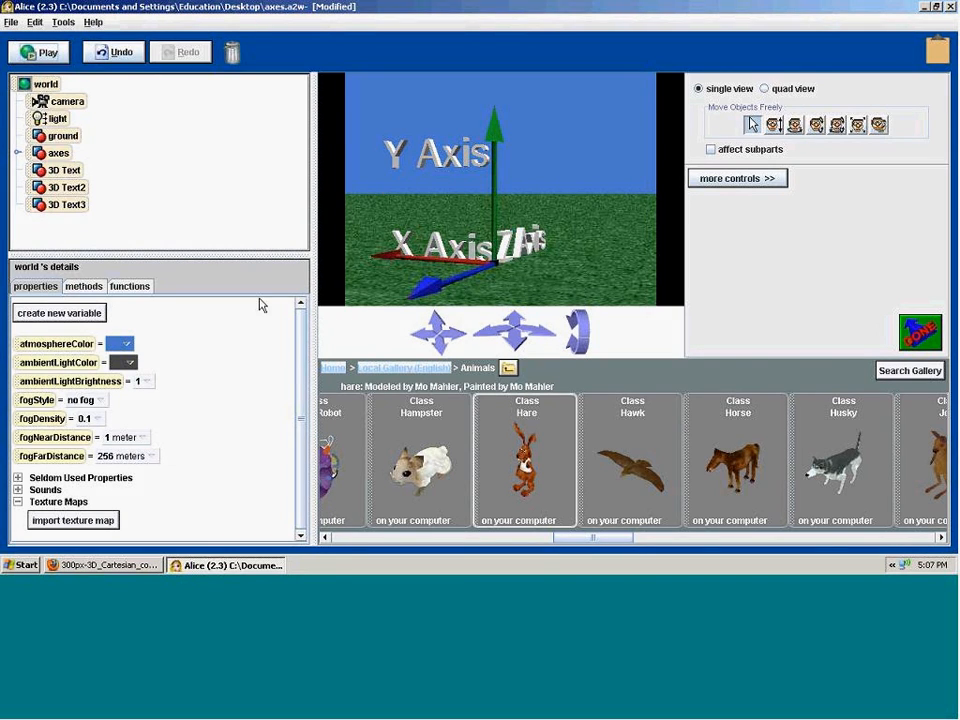
click(456, 250)
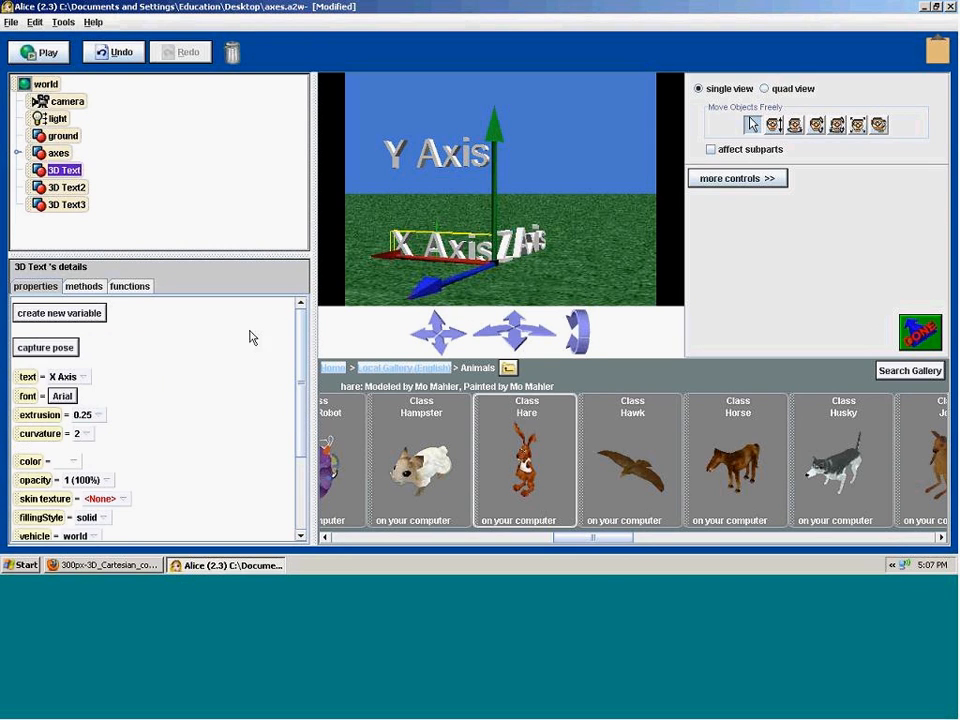
scroll(150, 428, down, 3)
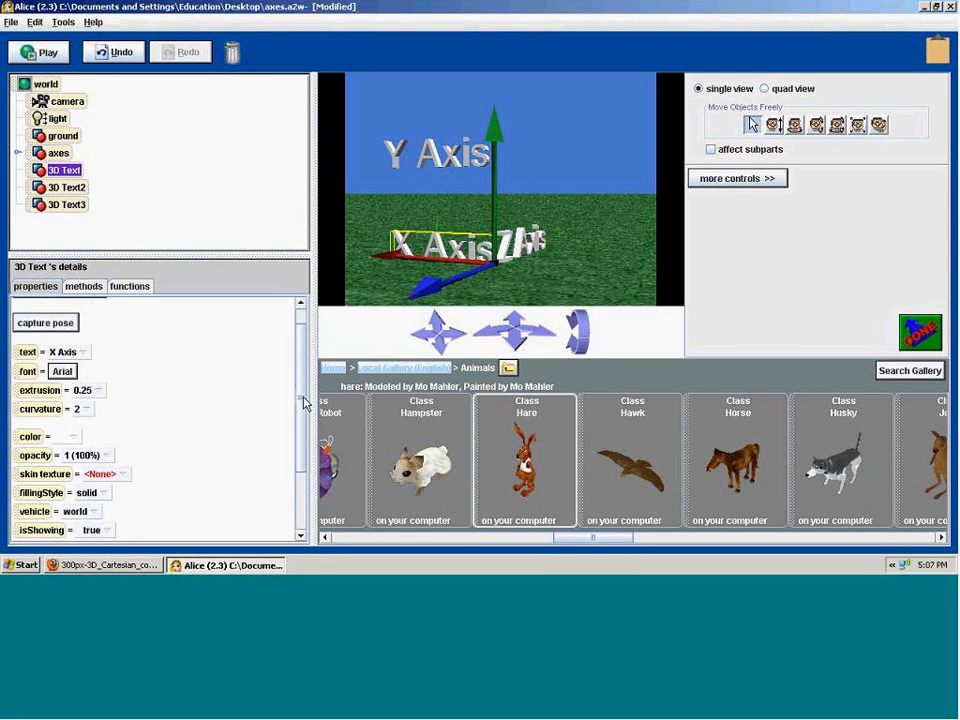
scroll(305, 402, down, 3)
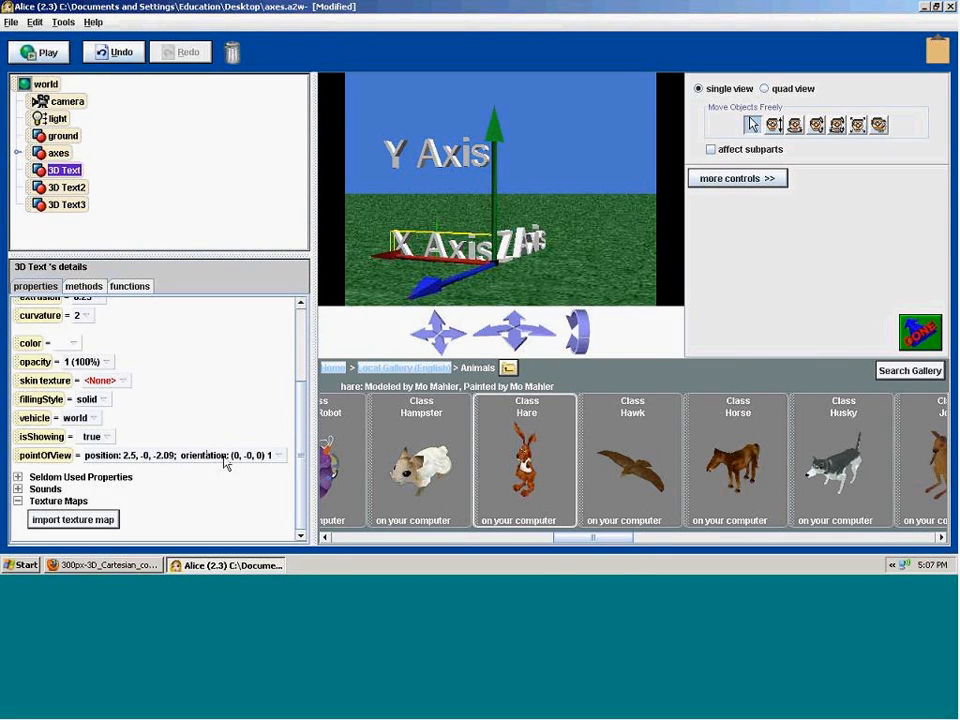
- Turn the axes object slightly around its vertical axis, to an orientation Y value of about -0.06
click(798, 126)
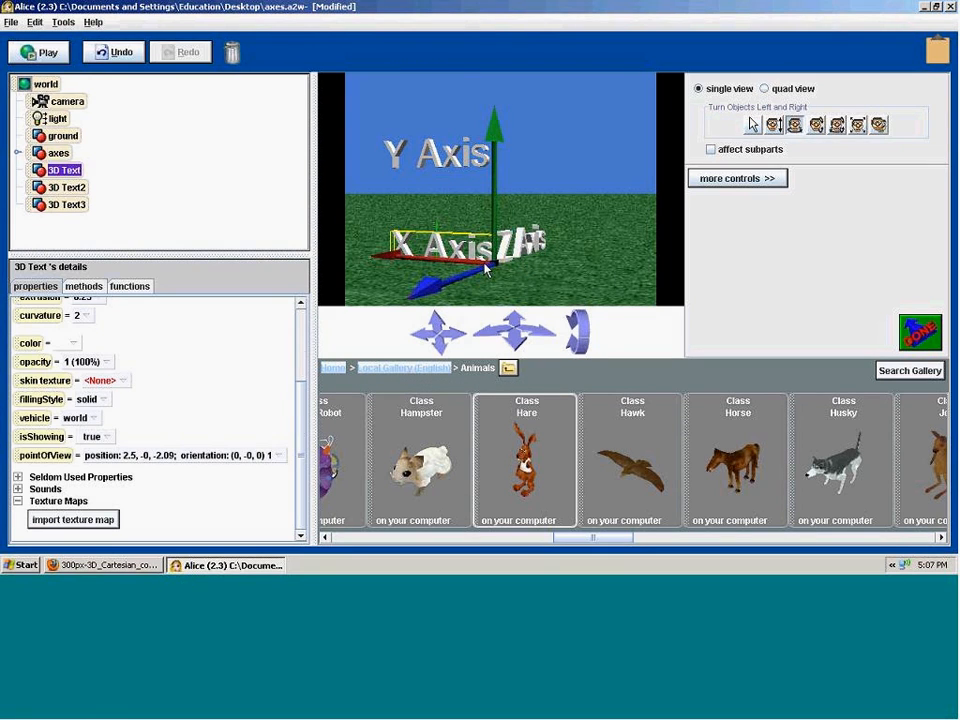
click(495, 210)
mouse_move(490, 261)
mouse_down()
mouse_move(505, 261)
mouse_move(390, 261)
mouse_move(490, 262)
mouse_up()
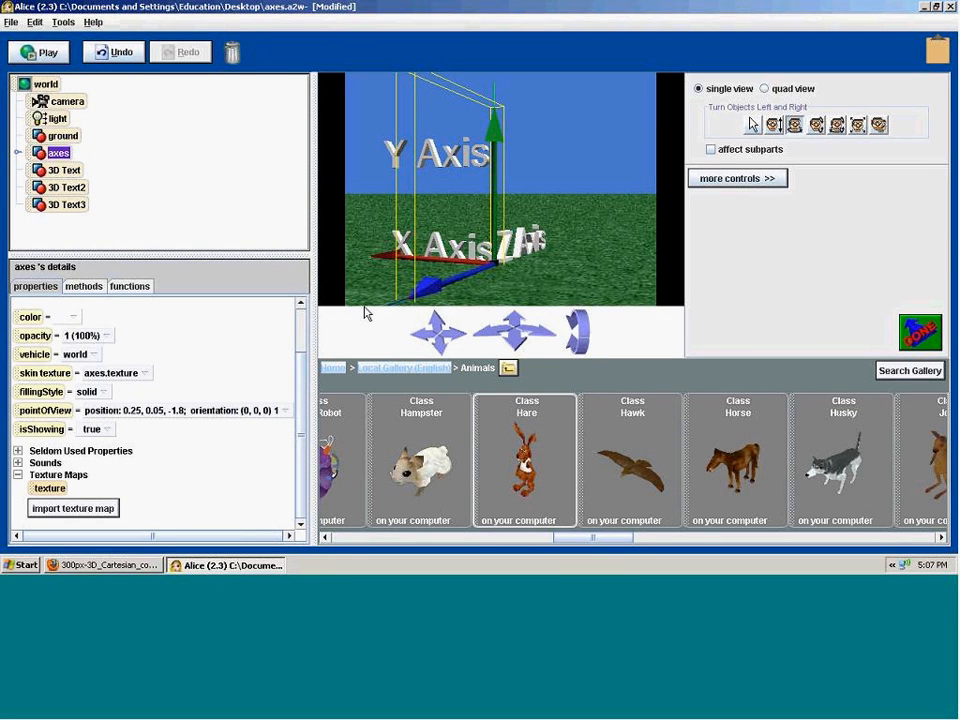
click(350, 208)
click(495, 133)
drag(494, 136, 397, 255)
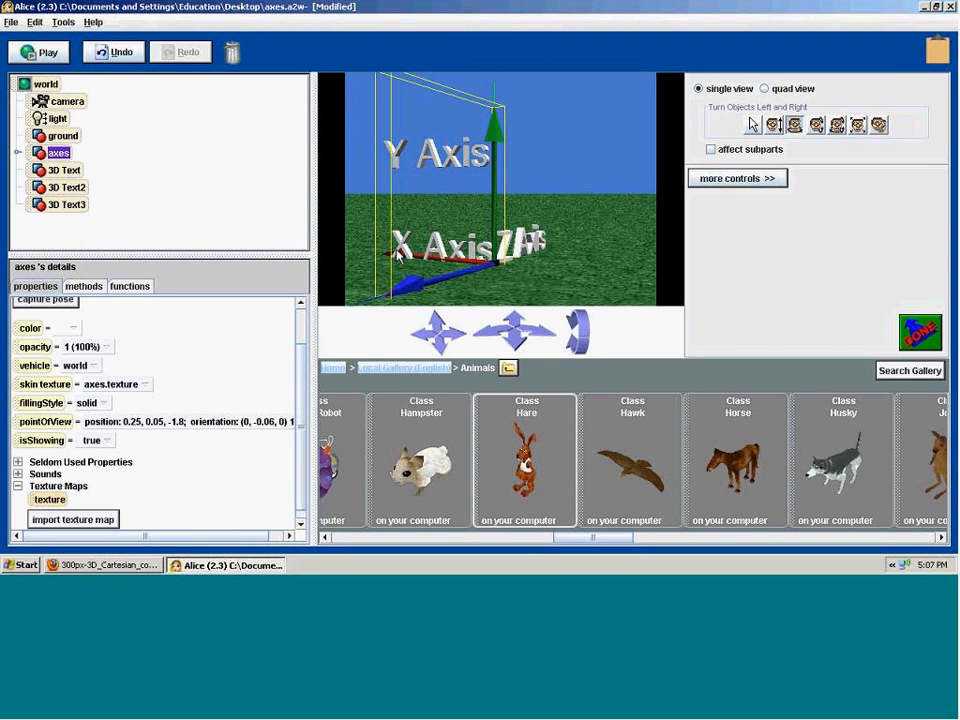
- Swing the axes object back and forth around the Y axis, finishing at an orientation Y value of about -0.45
drag(498, 136, 600, 136)
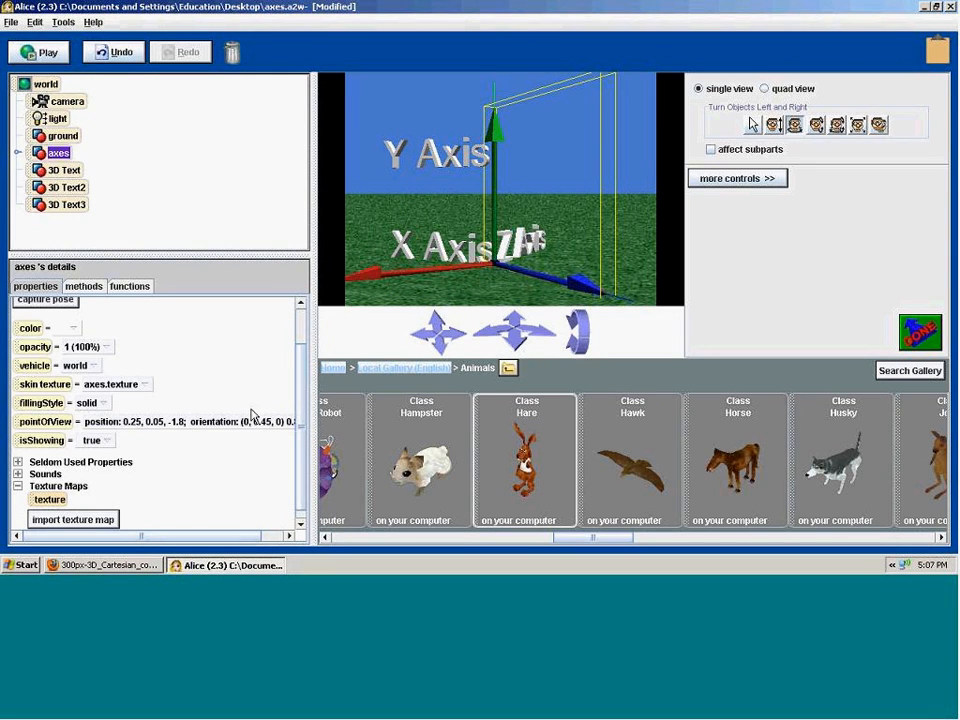
mouse_move(495, 131)
mouse_down()
mouse_move(450, 131)
mouse_move(560, 131)
mouse_move(492, 125)
mouse_up()
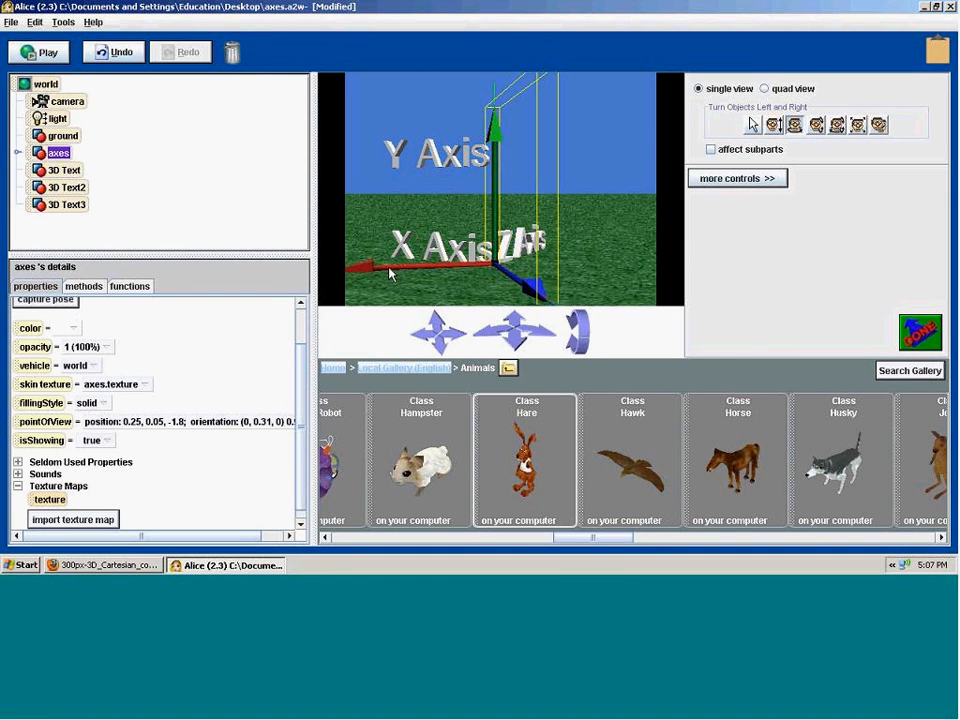
drag(497, 124, 376, 127)
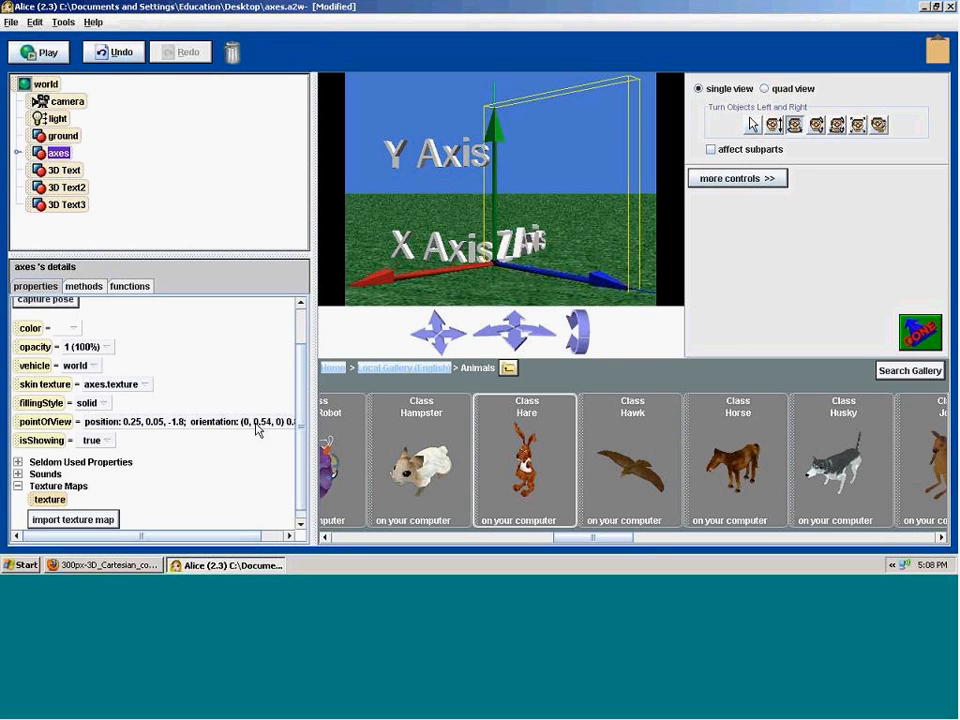
drag(496, 127, 517, 127)
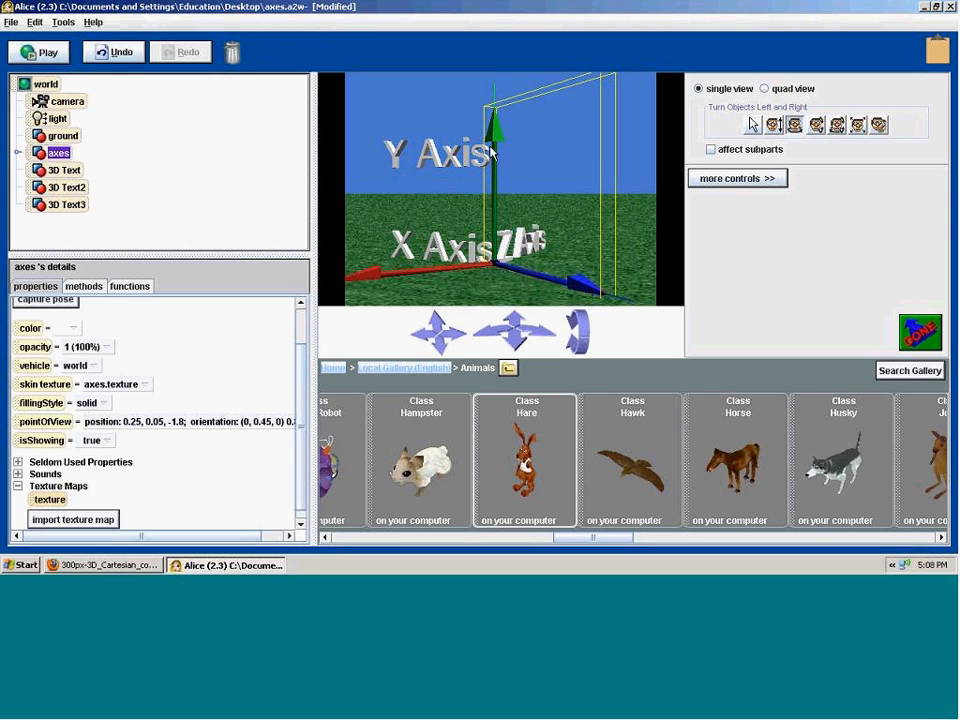
drag(517, 127, 55, 127)
drag(267, 418, 249, 418)
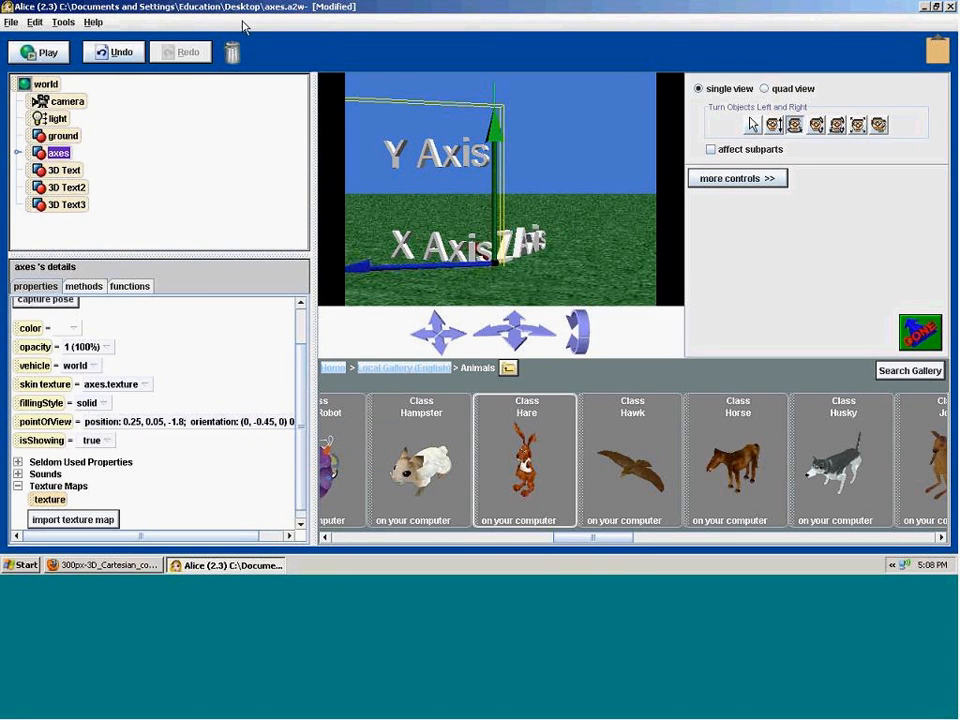
- Create a new world from the grass template without saving the axes world, and open it for adding objects
click(13, 23)
click(40, 41)
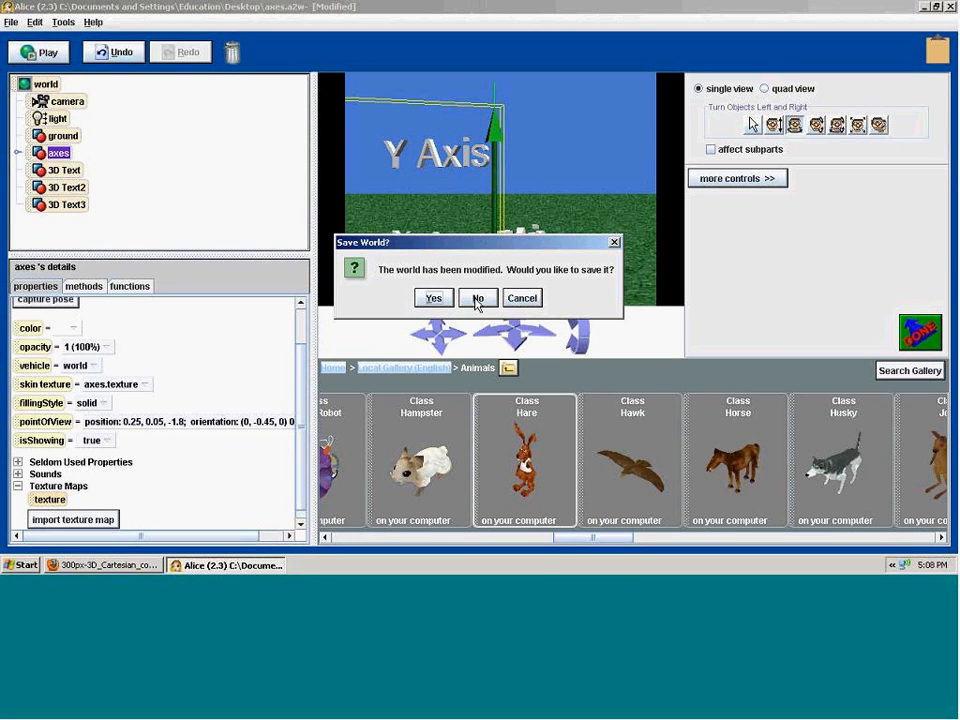
click(477, 300)
click(493, 253)
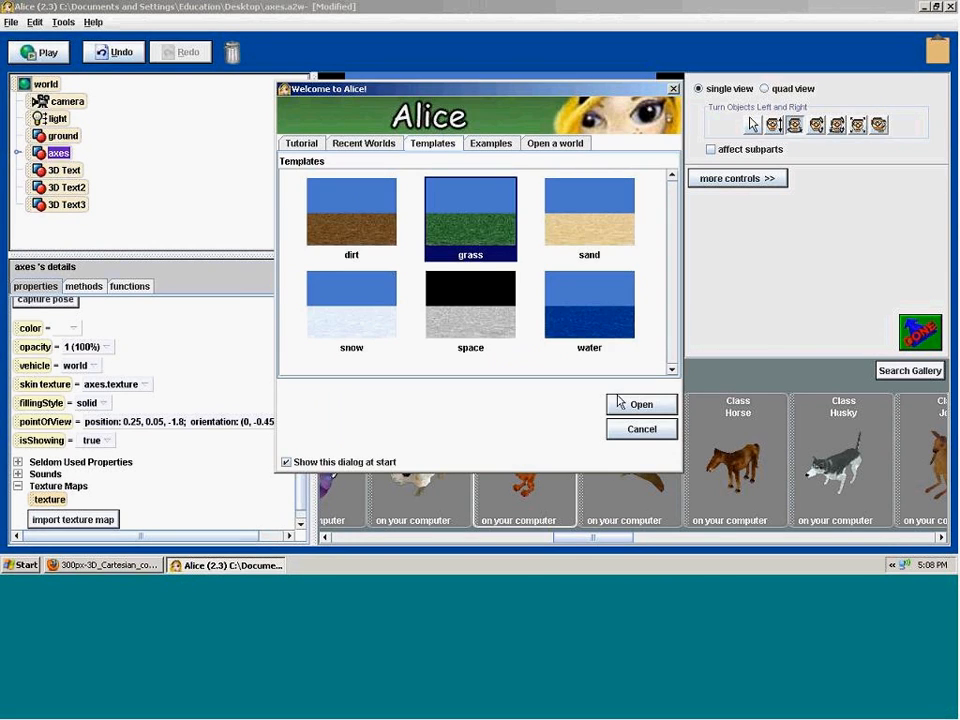
click(634, 403)
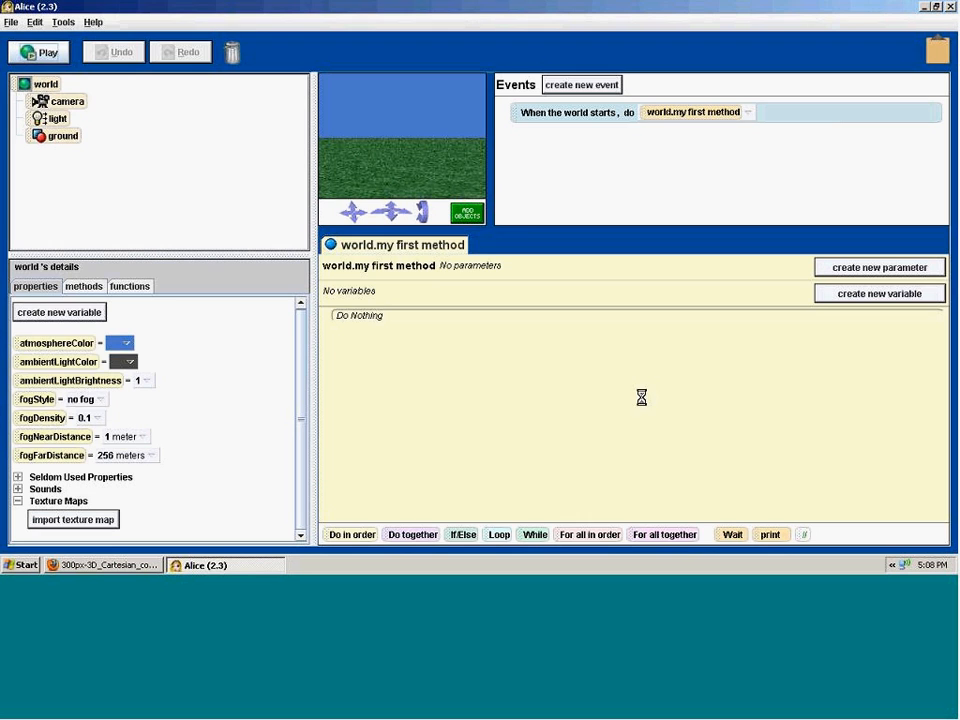
click(467, 212)
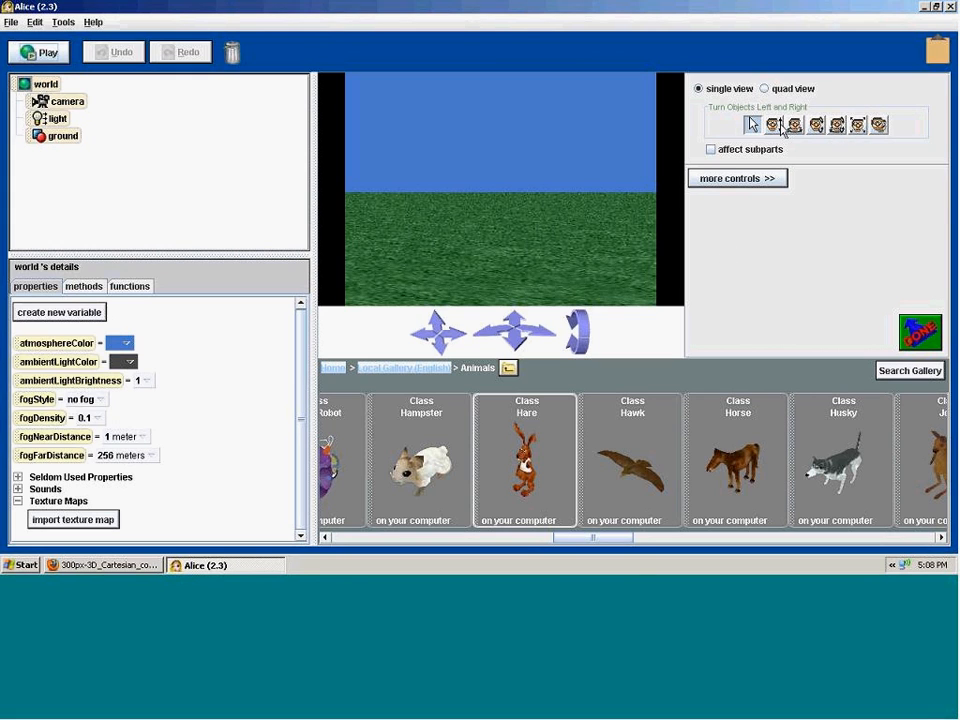
- Widen the scene area and add a penguin from the Animals gallery to the grass
drag(317, 221, 180, 223)
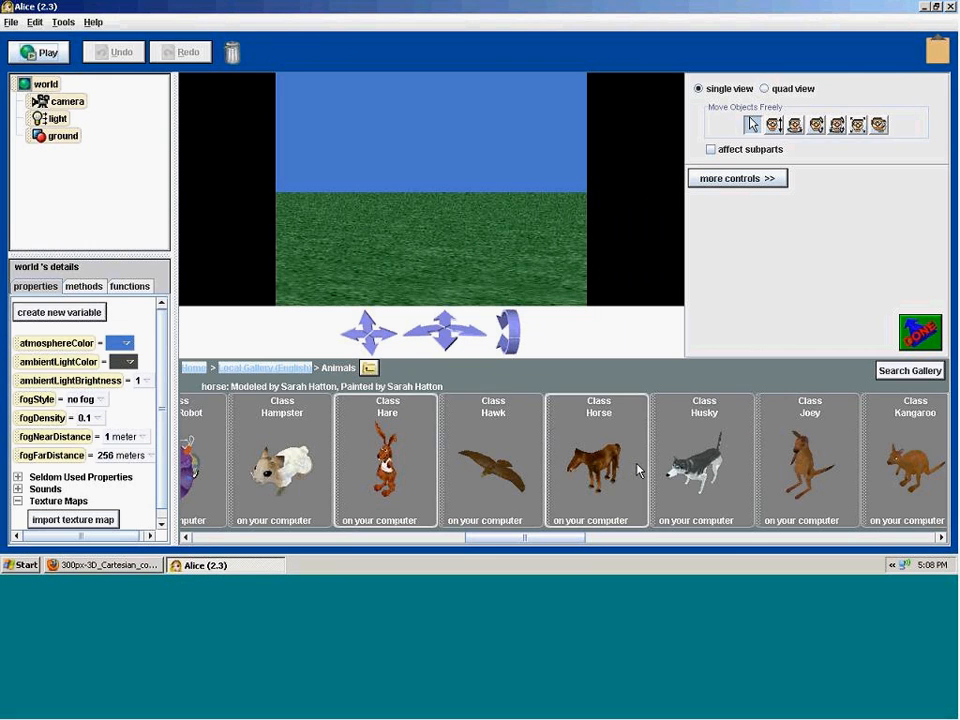
drag(544, 537, 706, 541)
drag(514, 460, 405, 290)
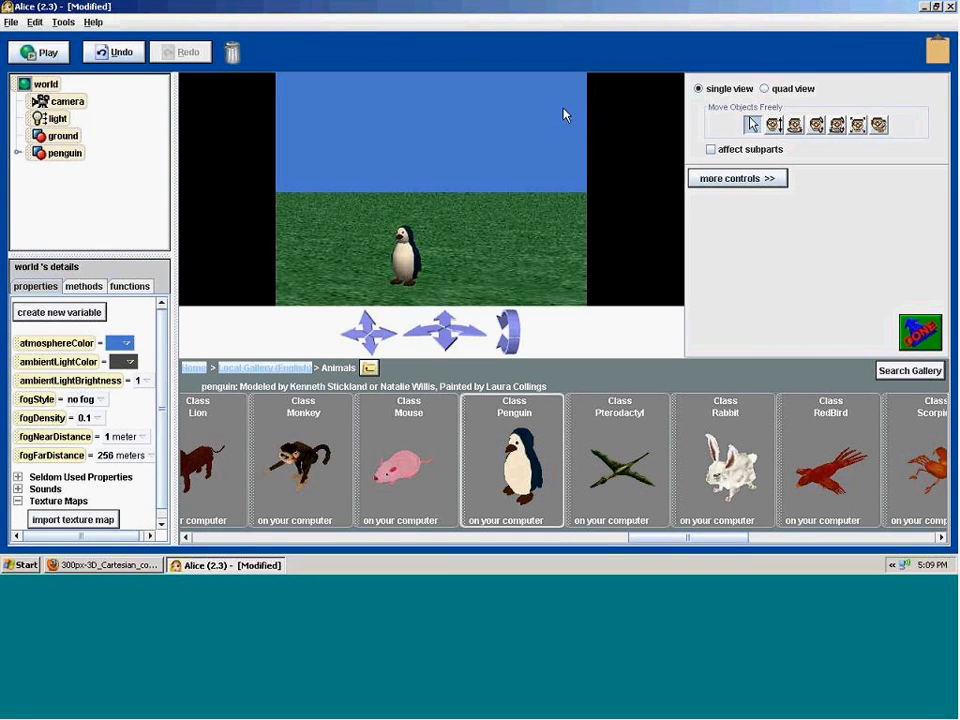
- Move the penguin along the ground closer to the camera near the middle of the scene, and adjust its height vertically
click(405, 252)
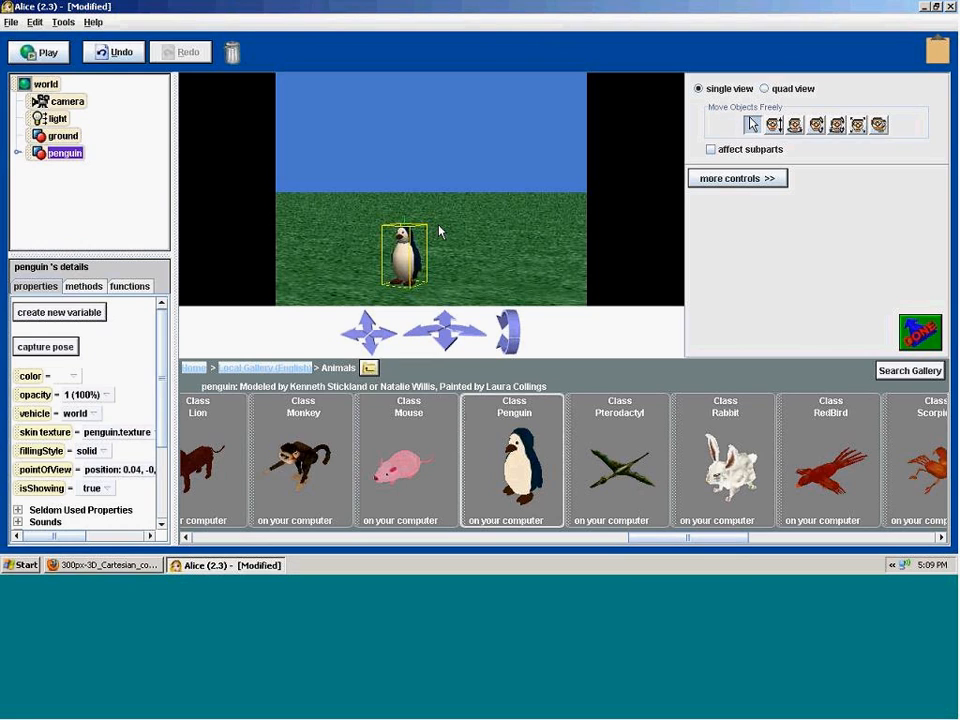
drag(407, 258, 516, 5)
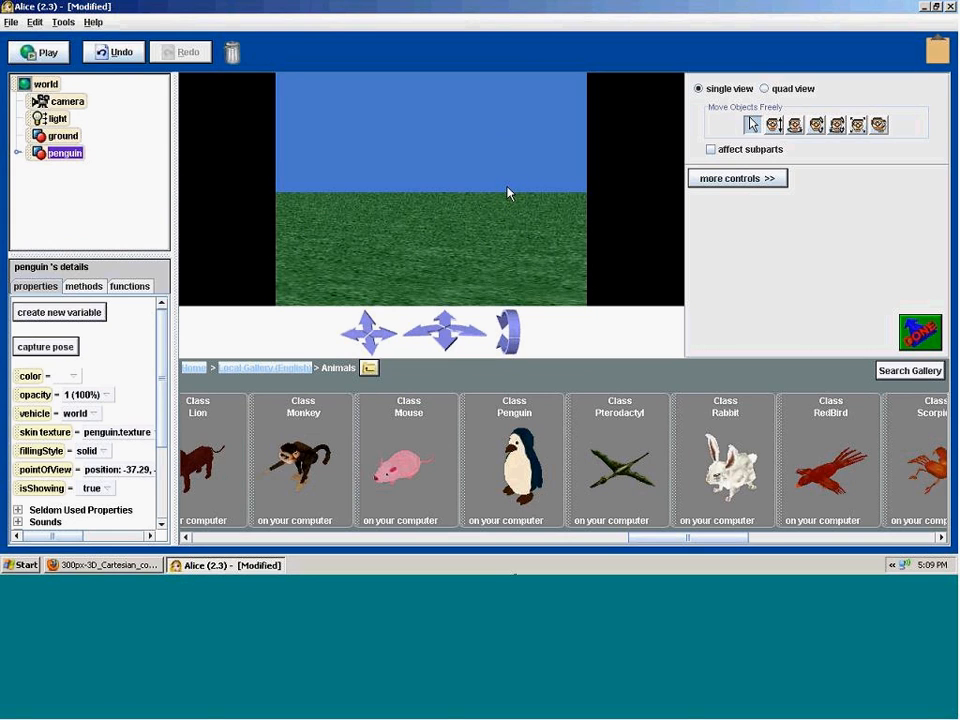
key(ctrl+z)
drag(401, 265, 439, 268)
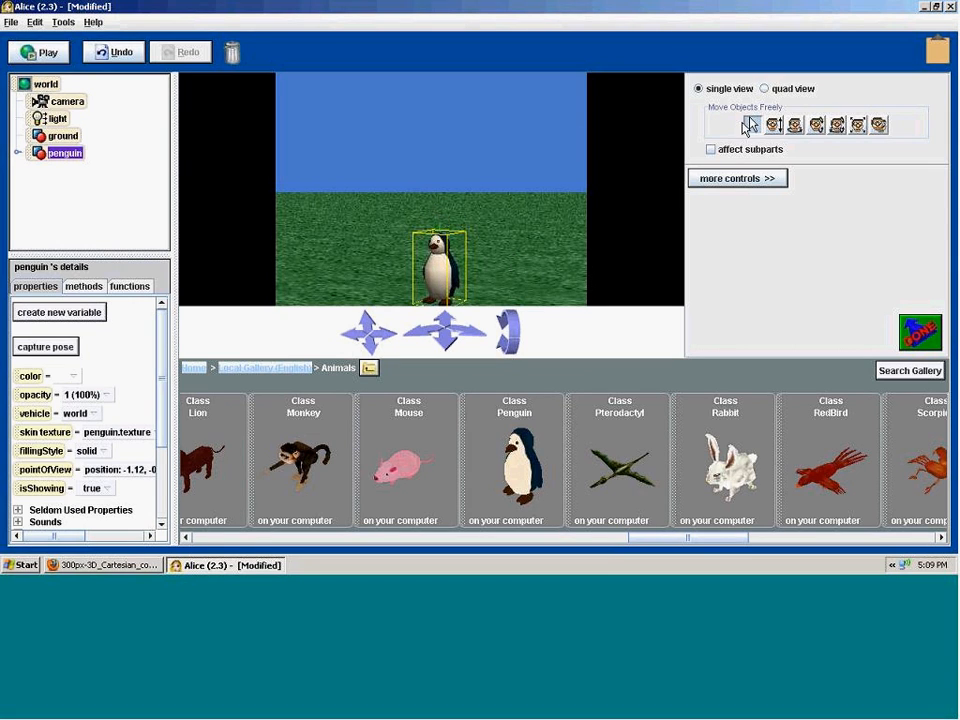
click(775, 127)
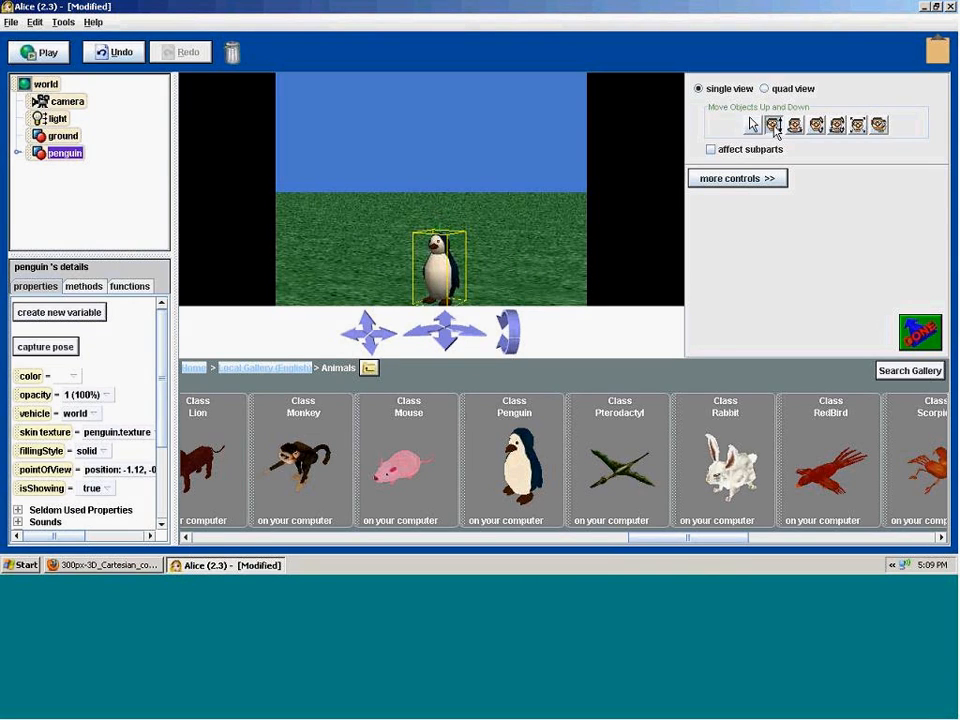
mouse_move(435, 270)
mouse_down()
mouse_move(438, 164)
mouse_move(438, 272)
mouse_move(438, 186)
mouse_move(438, 272)
mouse_move(438, 263)
mouse_up()
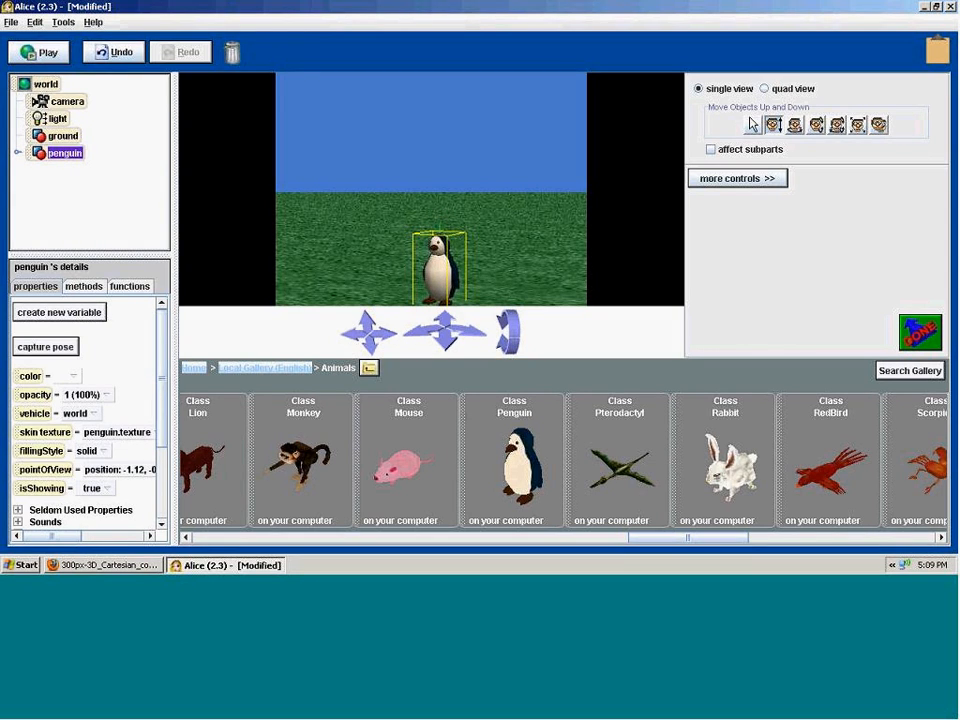
- Turn the penguin left and right to an orientation of about (0, -0.16, 0) 0.99, widening the details area to show its full point of view
click(795, 126)
drag(435, 282, 486, 282)
mouse_move(437, 268)
mouse_down()
mouse_move(407, 268)
mouse_move(456, 268)
mouse_move(410, 268)
mouse_move(436, 268)
mouse_up()
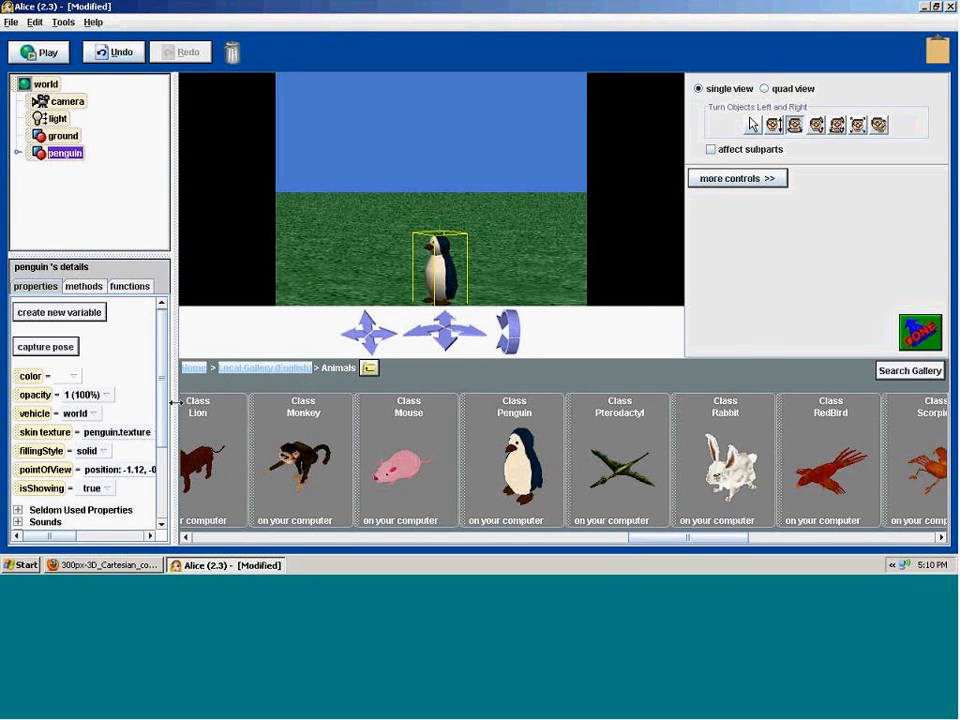
drag(324, 406, 358, 406)
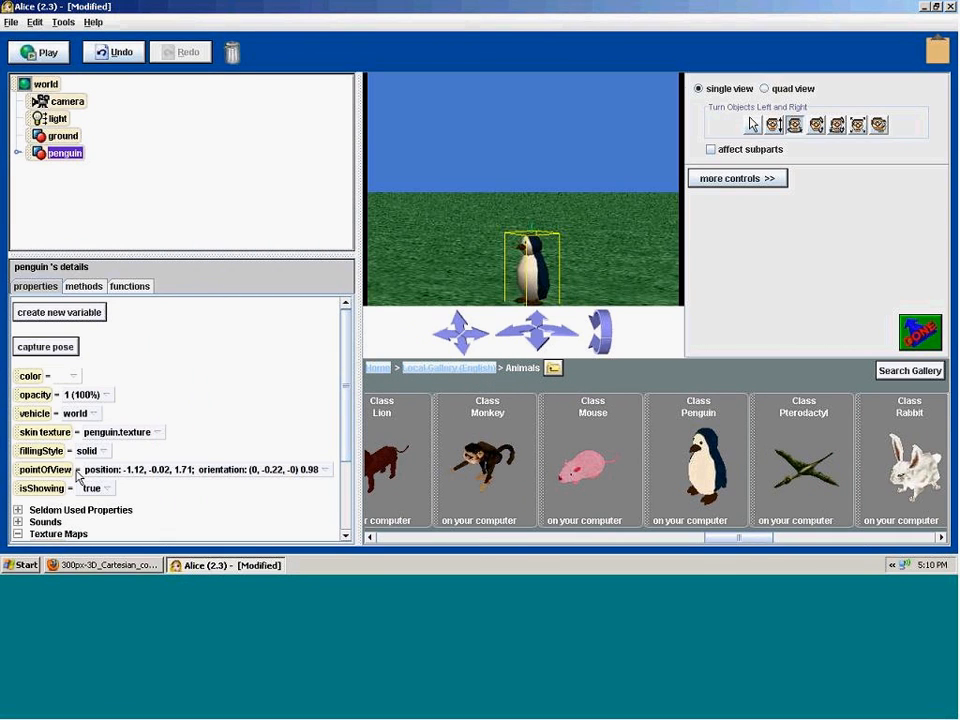
drag(533, 288, 500, 270)
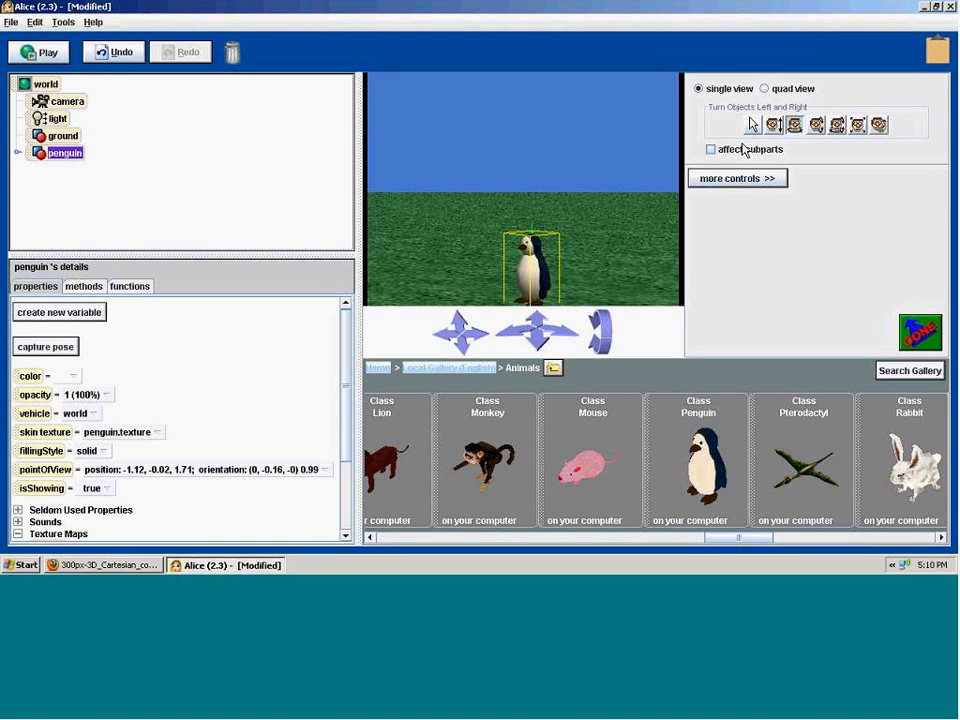
- Try turning the penguin forwards and backwards, undoing each turn
drag(463, 343, 461, 368)
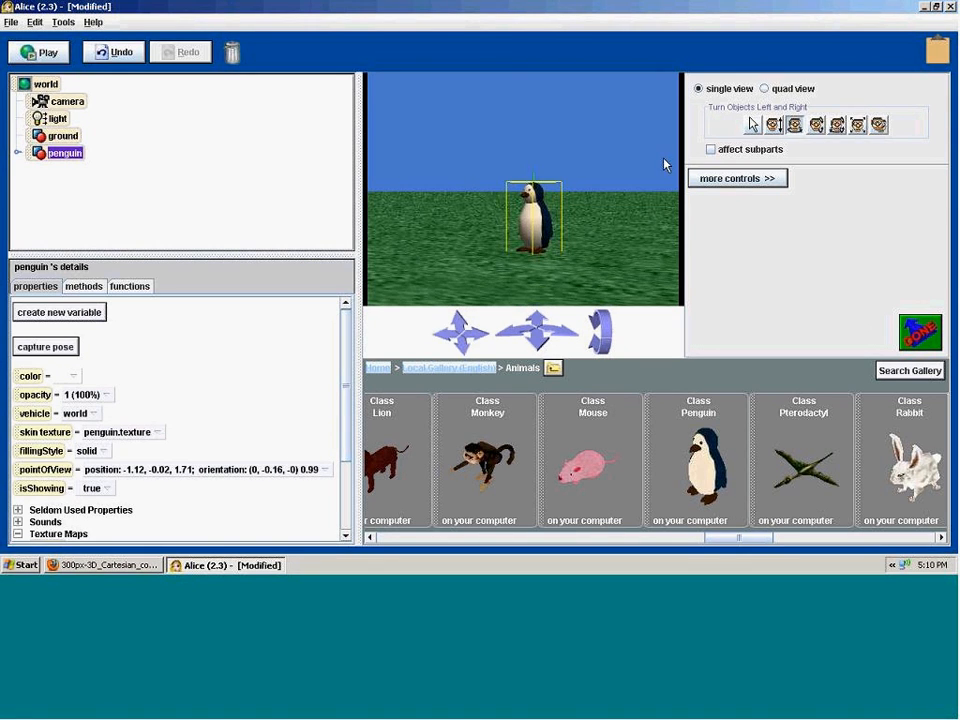
click(810, 127)
mouse_move(537, 215)
mouse_down()
mouse_move(537, 252)
mouse_move(537, 200)
mouse_move(537, 240)
mouse_move(537, 200)
mouse_move(536, 229)
mouse_up()
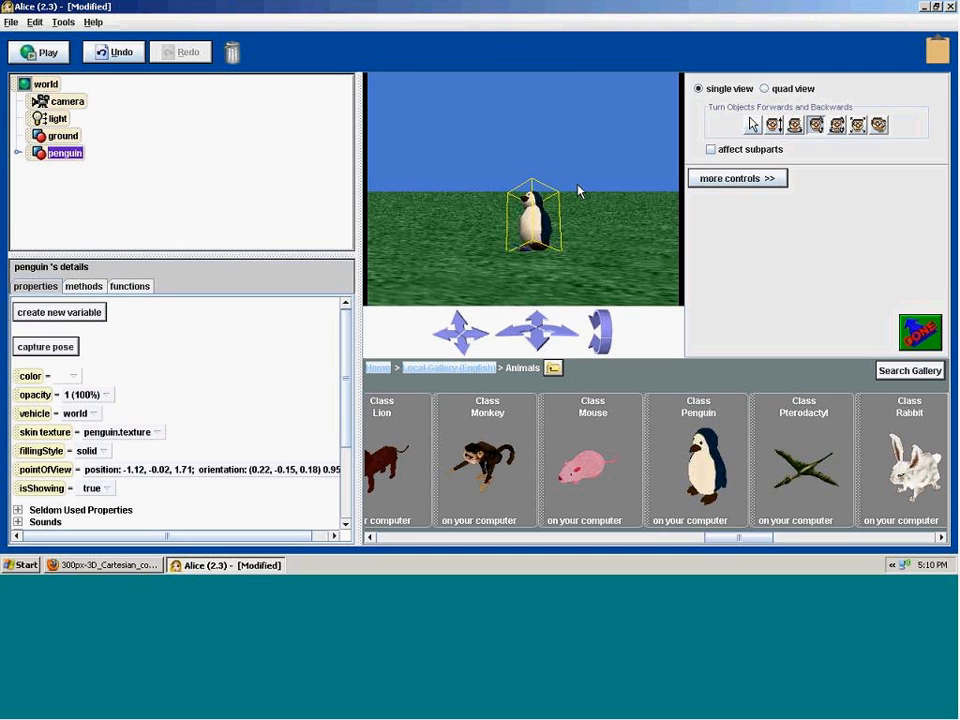
key(ctrl+z)
drag(535, 220, 535, 203)
key(ctrl+z)
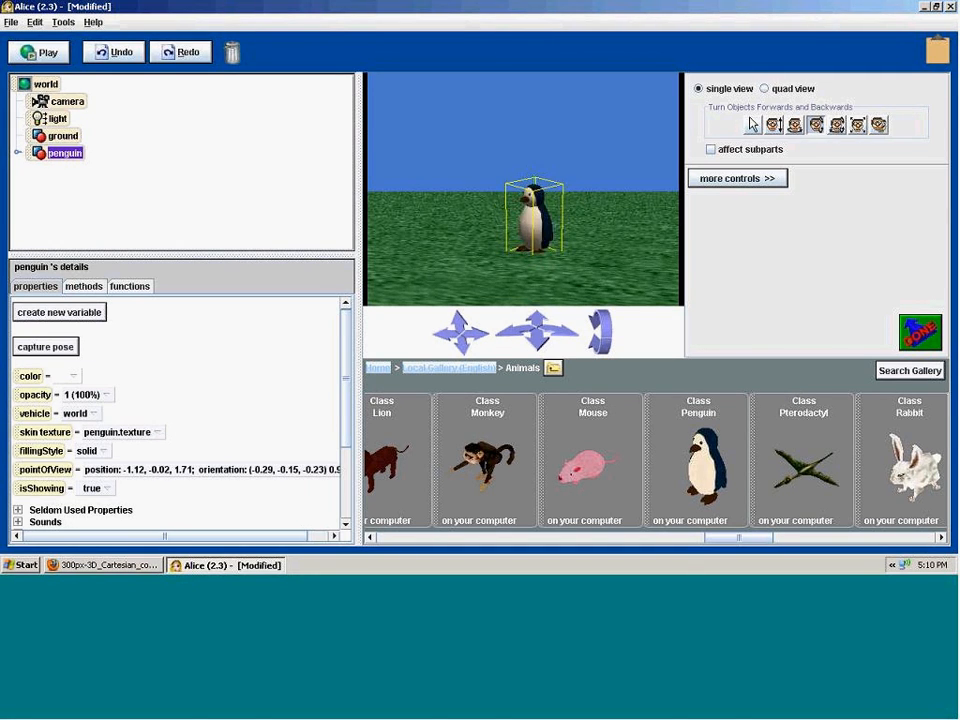
- Try turning the penguin left or right to face the camera and tilting it forwards and backwards, and undo all these turns
click(794, 124)
mouse_move(527, 240)
mouse_down()
mouse_move(552, 240)
mouse_move(540, 235)
mouse_up()
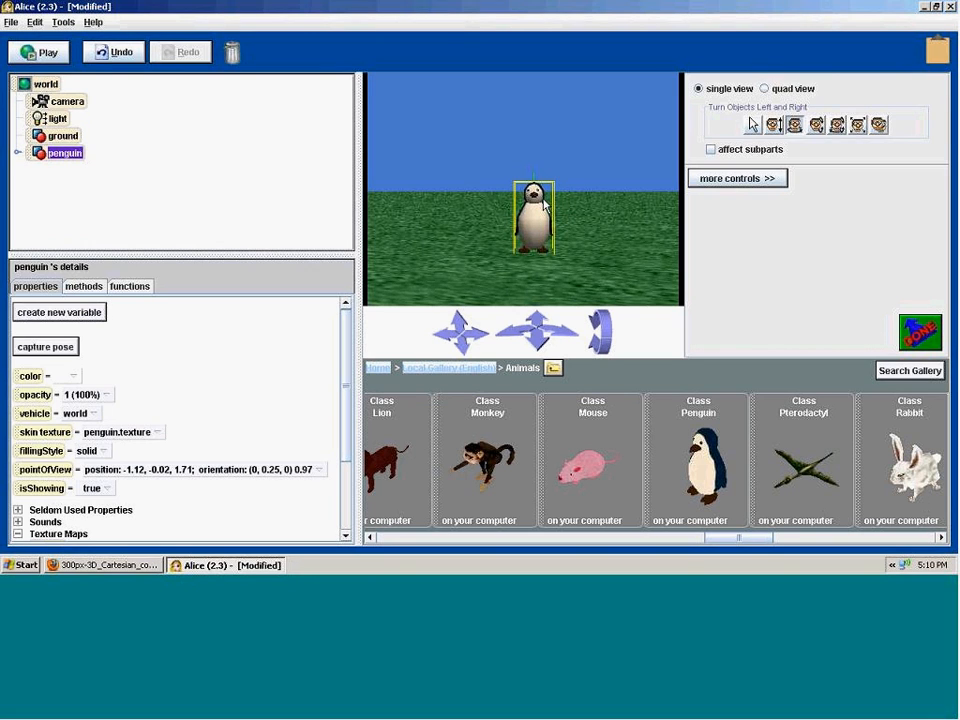
click(817, 126)
click(817, 127)
mouse_move(536, 220)
mouse_down()
mouse_move(536, 295)
mouse_move(536, 215)
mouse_move(536, 255)
mouse_move(552, 182)
mouse_move(535, 292)
mouse_move(535, 204)
mouse_up()
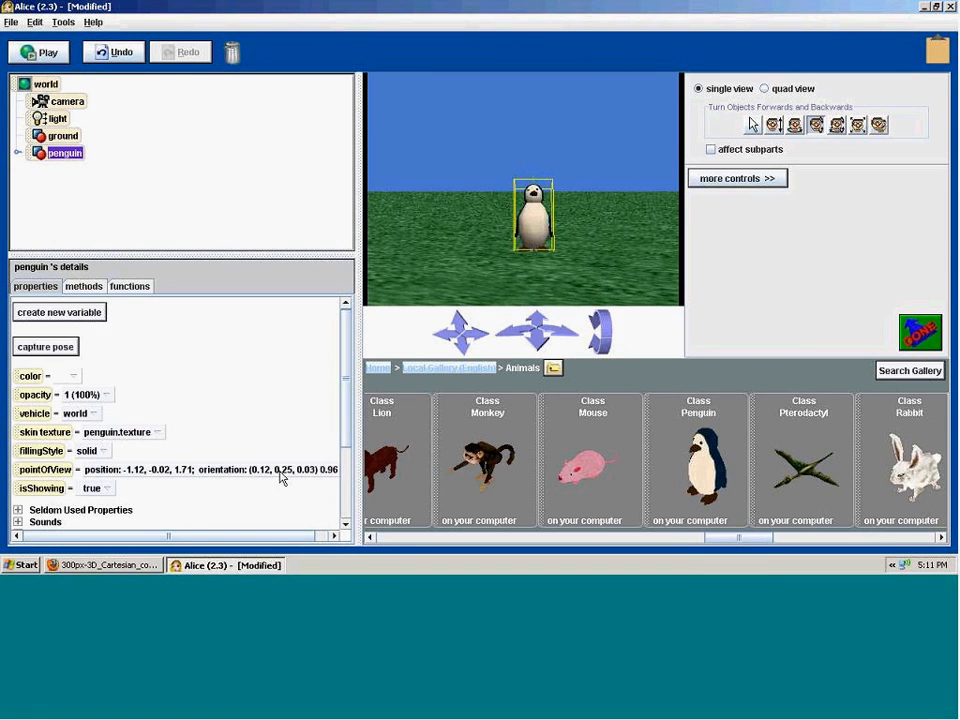
drag(538, 242, 530, 218)
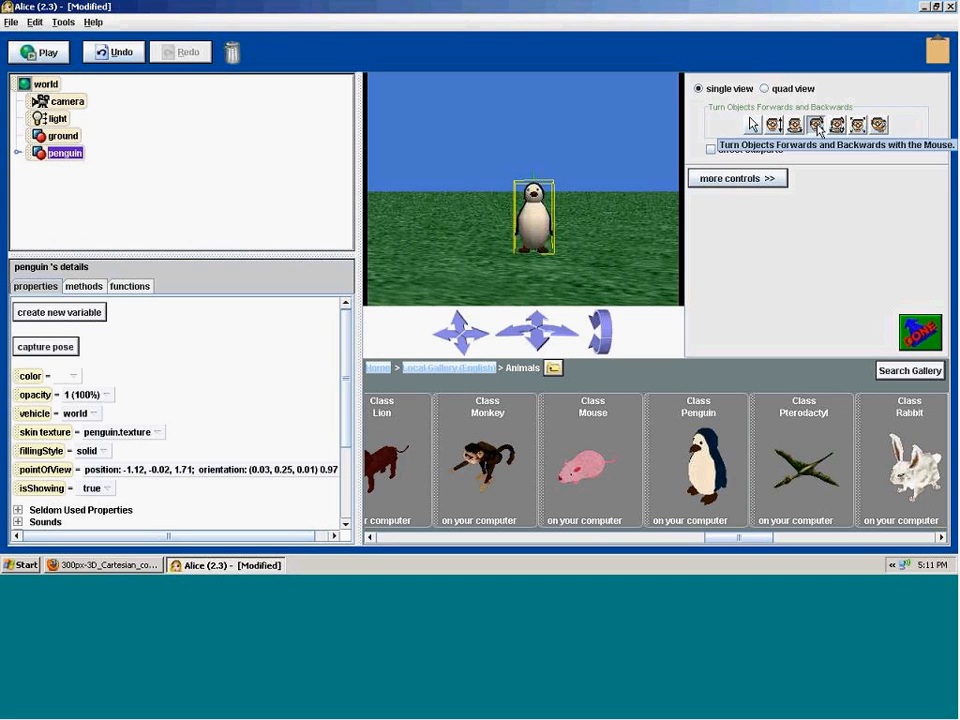
drag(542, 230, 575, 212)
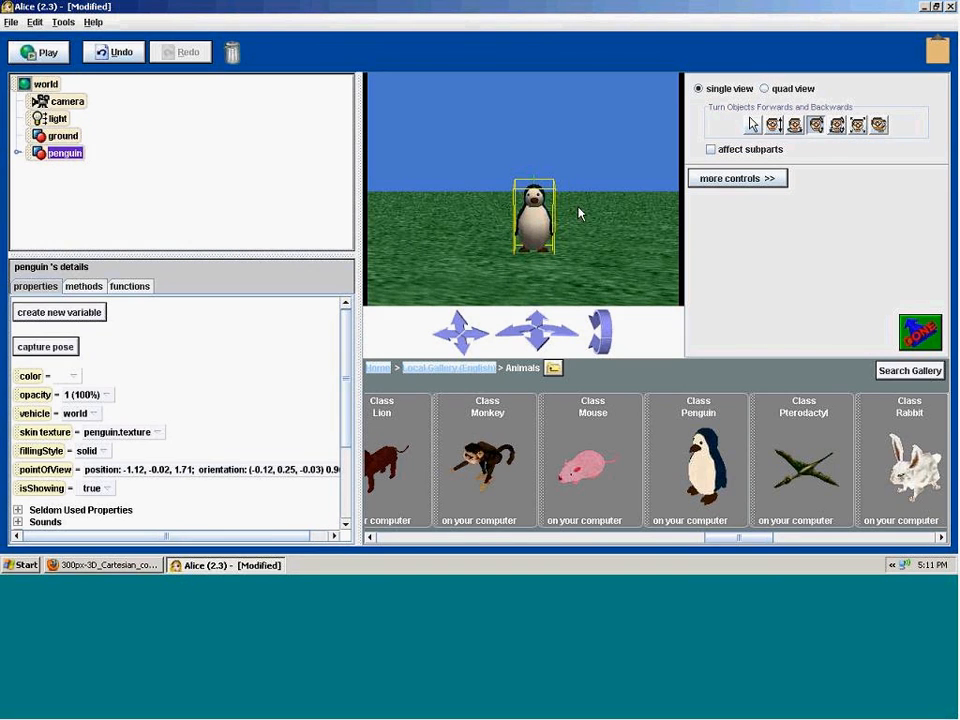
key(ctrl+z)
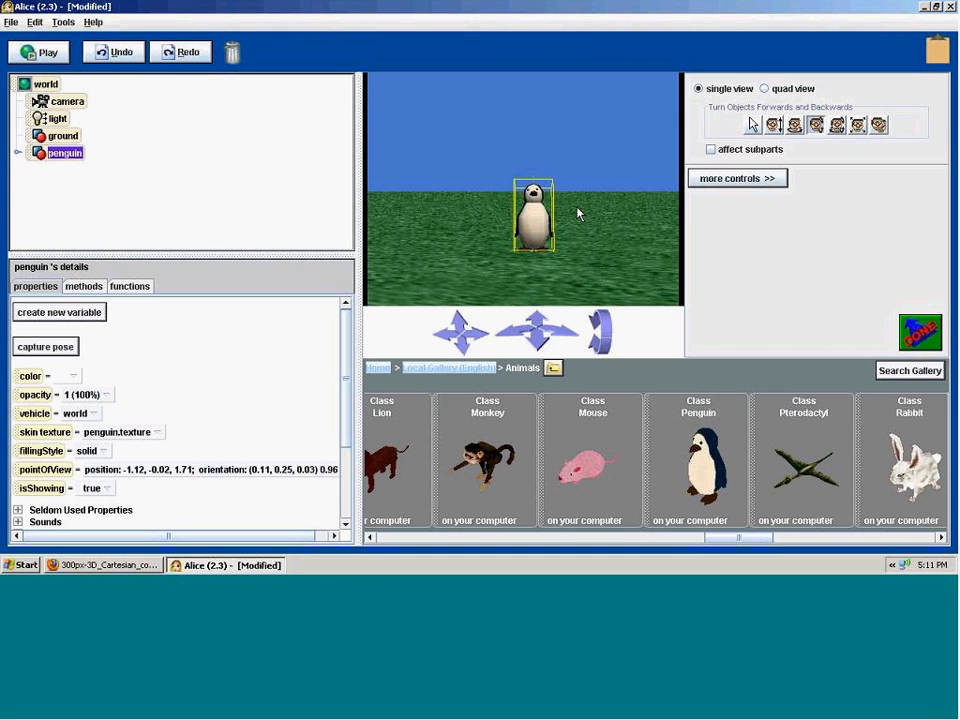
key(ctrl+z)
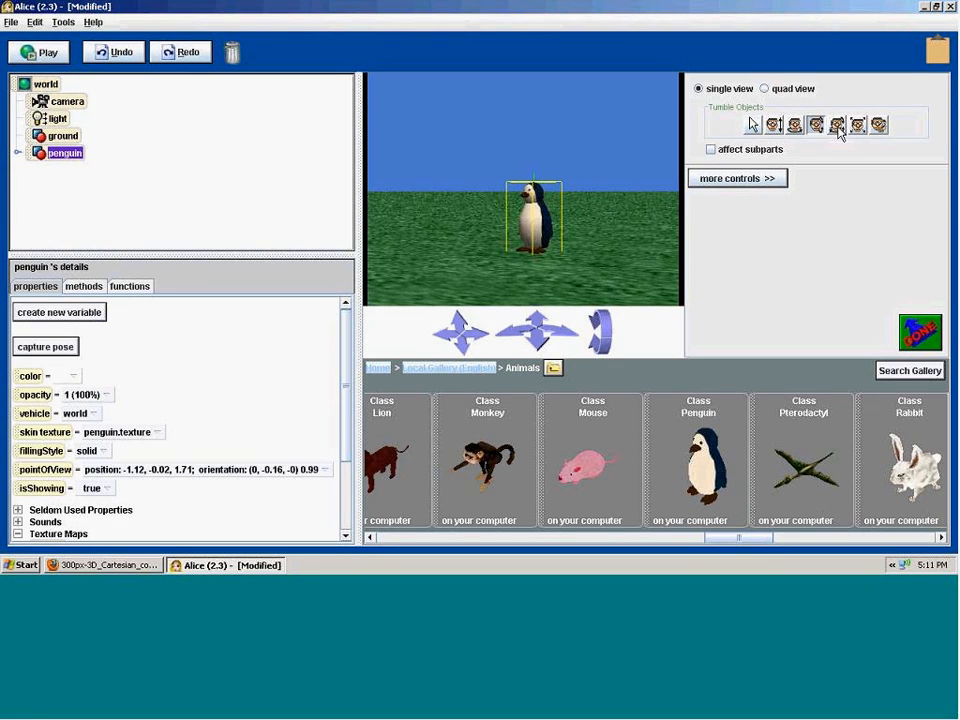
- Try tumbling the penguin freely around all axes, and undo the rotation
click(837, 127)
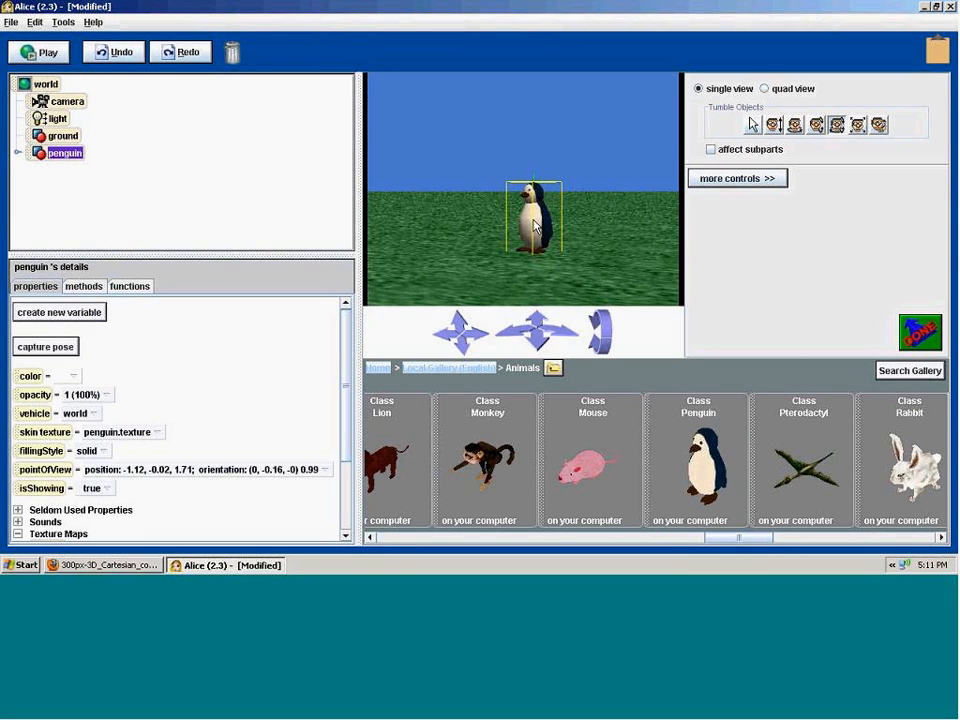
drag(535, 226, 486, 164)
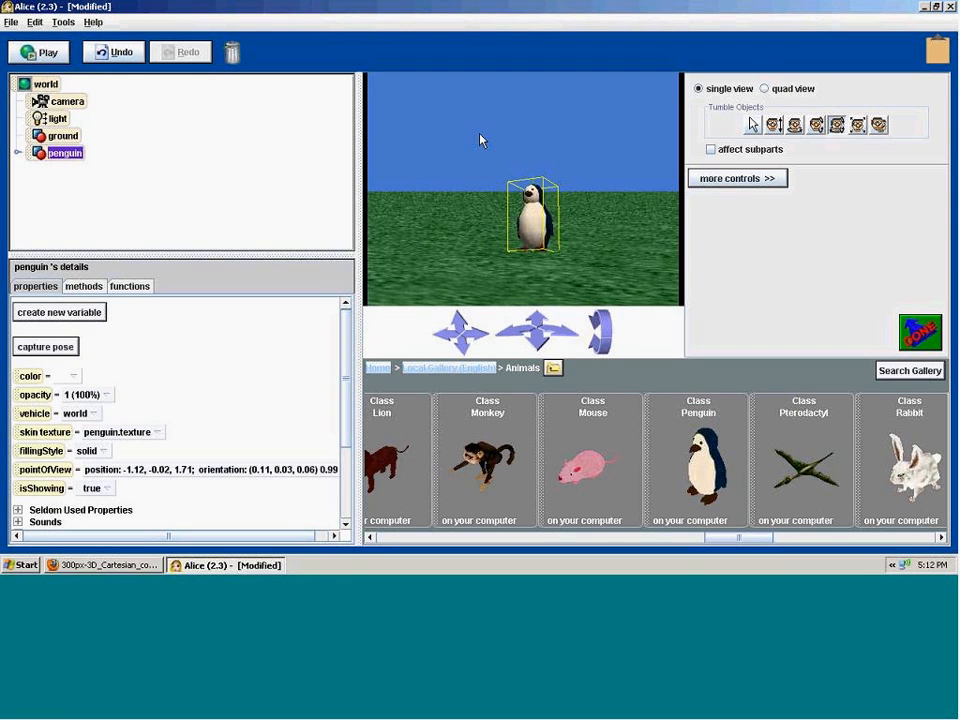
key(ctrl+z)
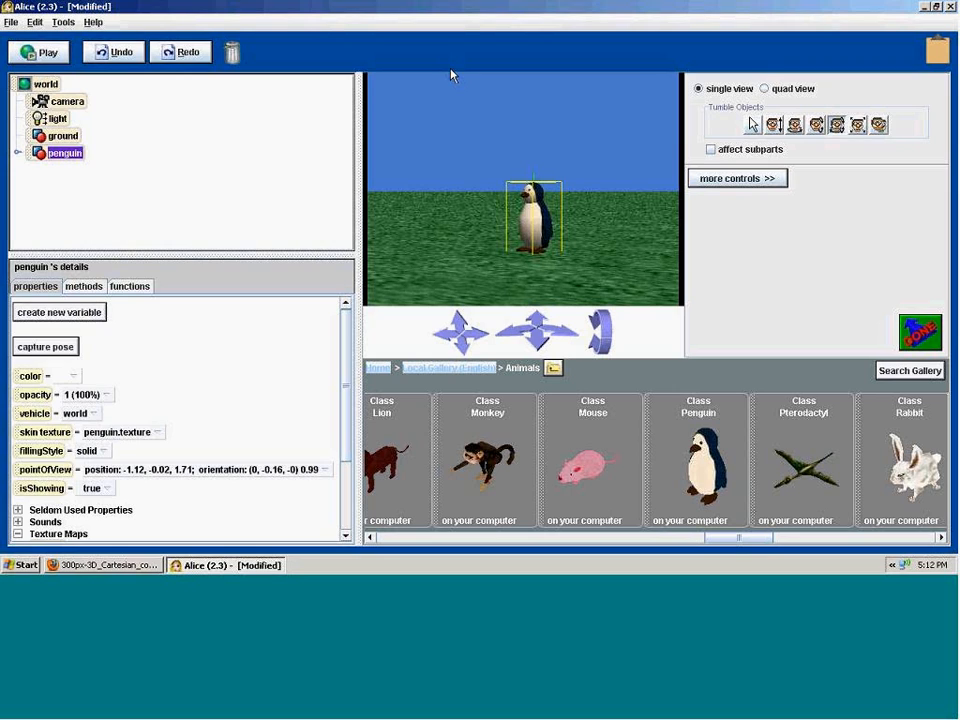
- Resize the penguin to a much larger size, and shrink it back to slightly larger than its original size
click(858, 126)
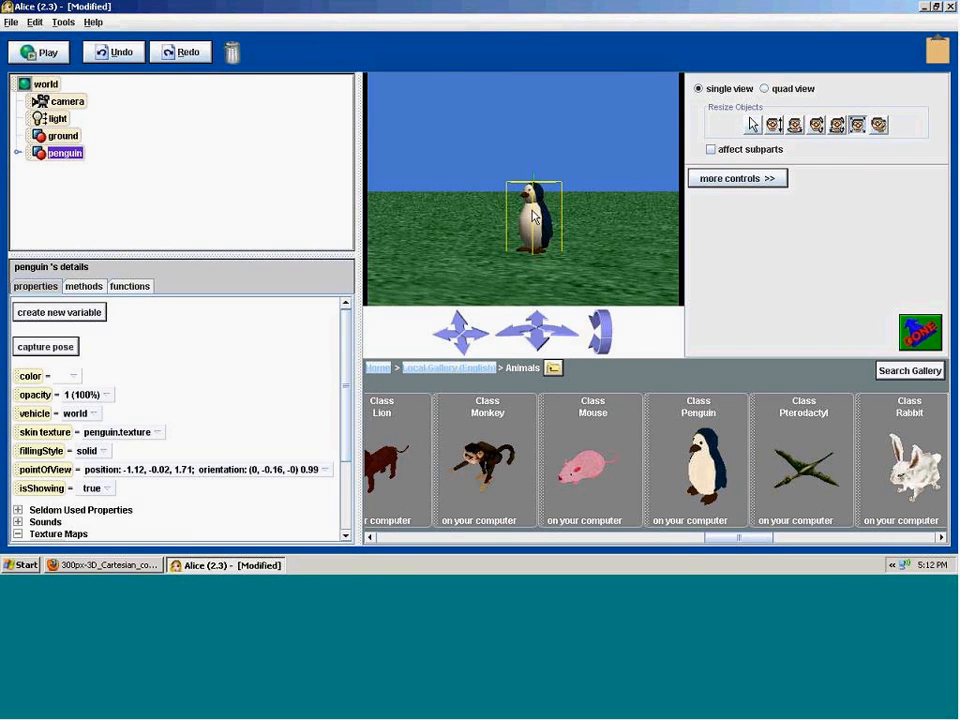
mouse_move(536, 220)
mouse_down()
mouse_move(536, 305)
mouse_move(536, 268)
mouse_move(494, 361)
mouse_move(525, 250)
mouse_move(525, 190)
mouse_move(526, 219)
mouse_up()
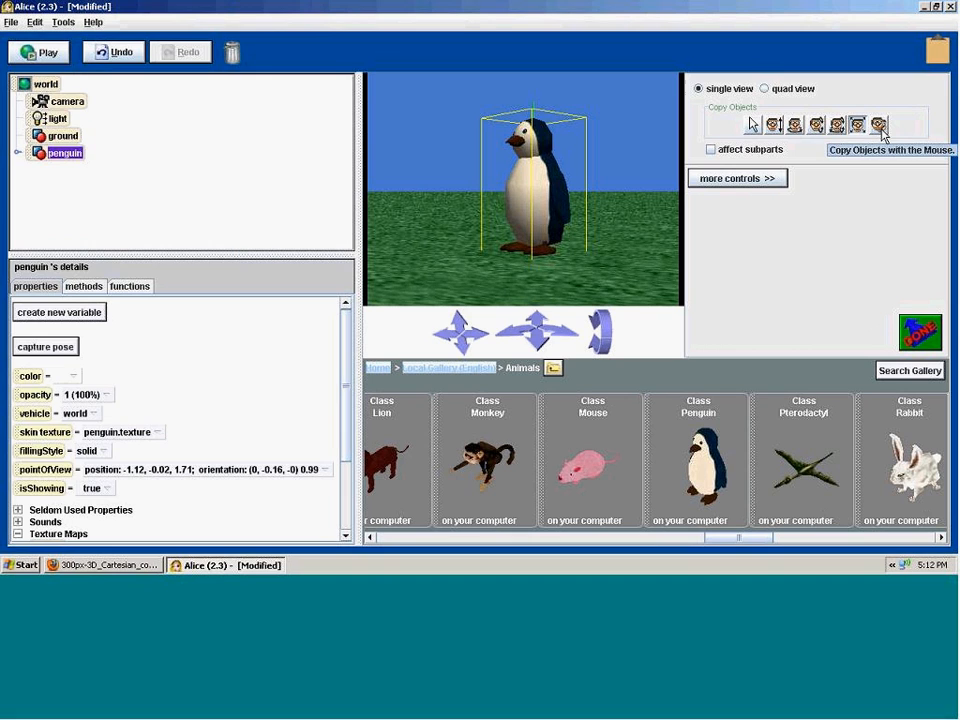
drag(545, 184, 545, 236)
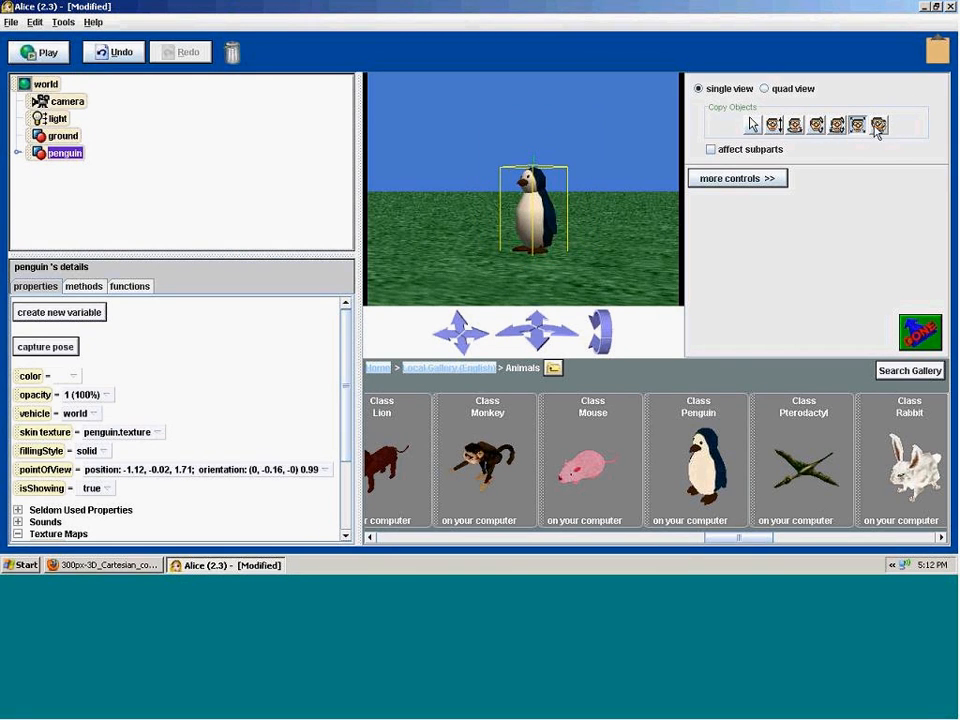
- Make three copies of the penguin and place them in a row beside the original
click(880, 126)
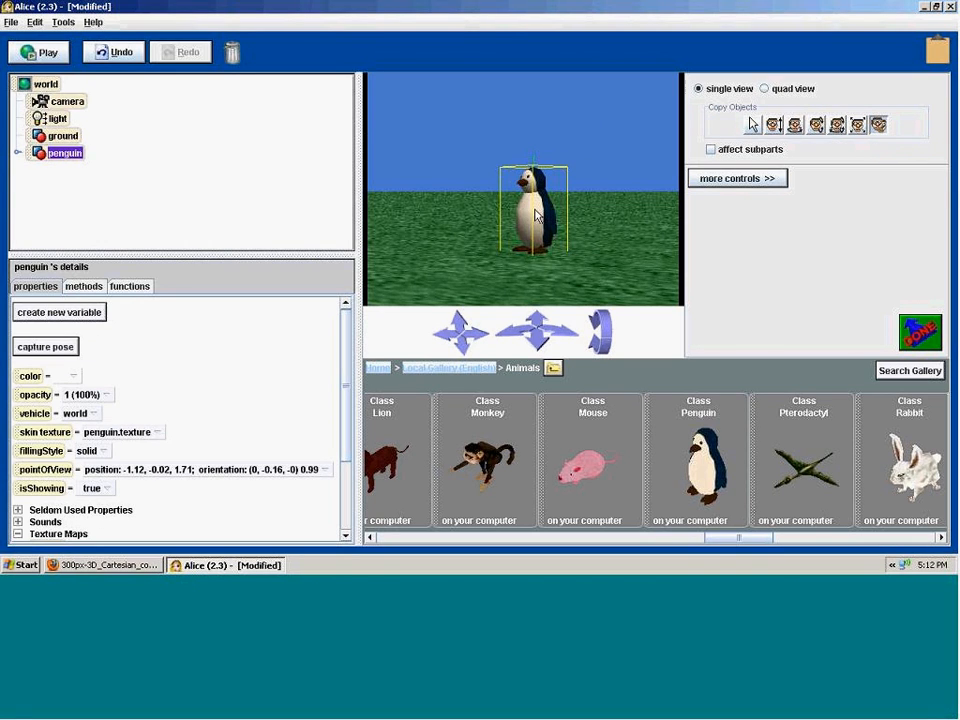
click(537, 215)
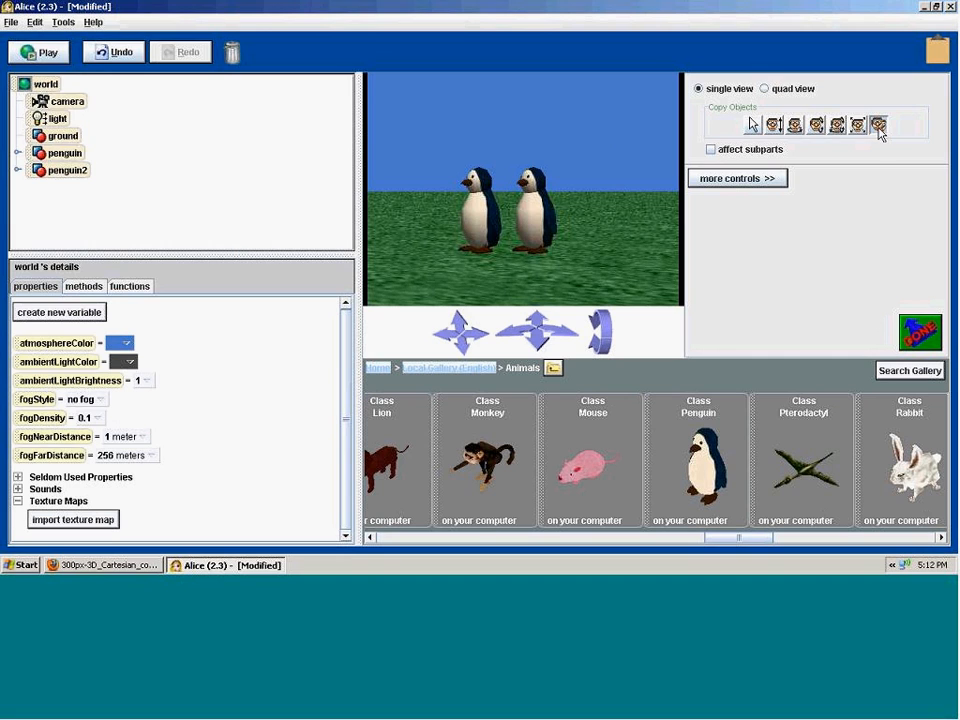
drag(474, 200, 461, 200)
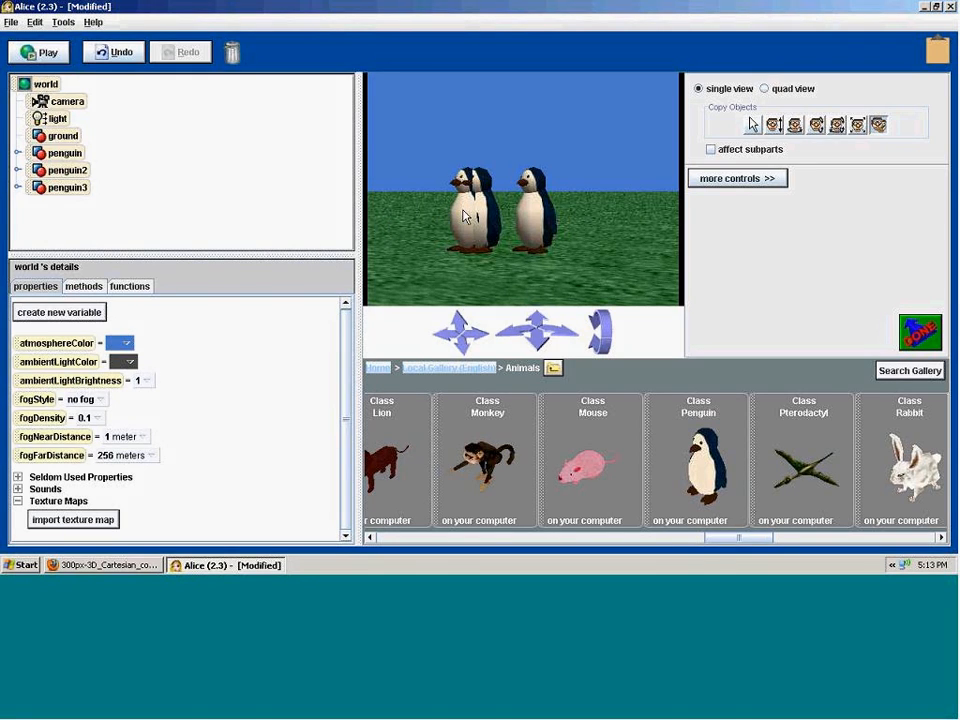
click(463, 216)
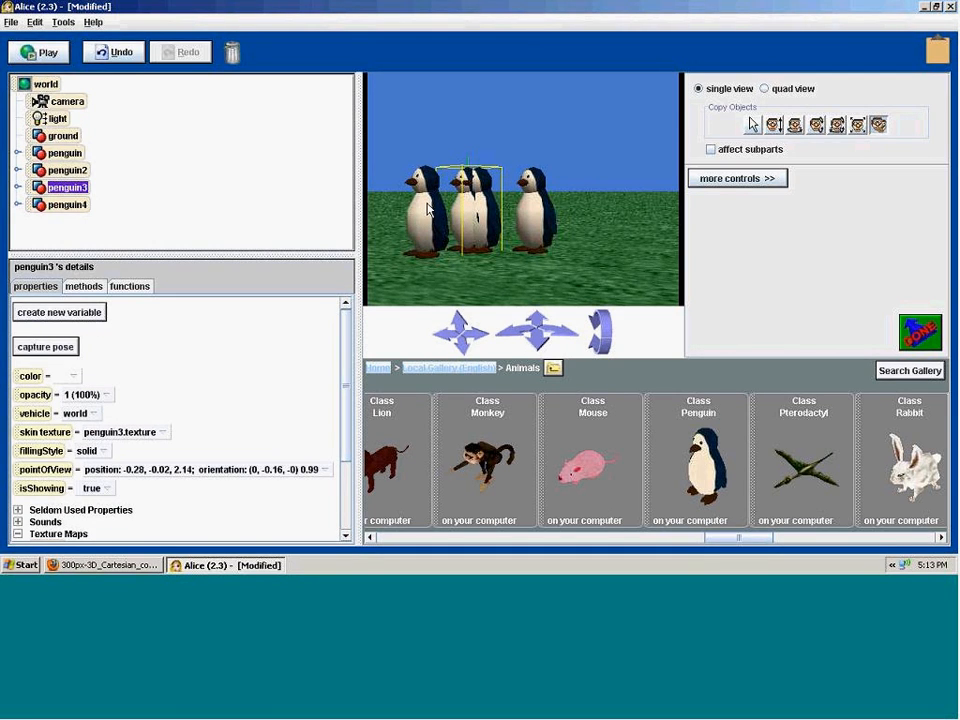
- Delete the three copied penguins one by one, keeping only the original penguin
right_click(428, 209)
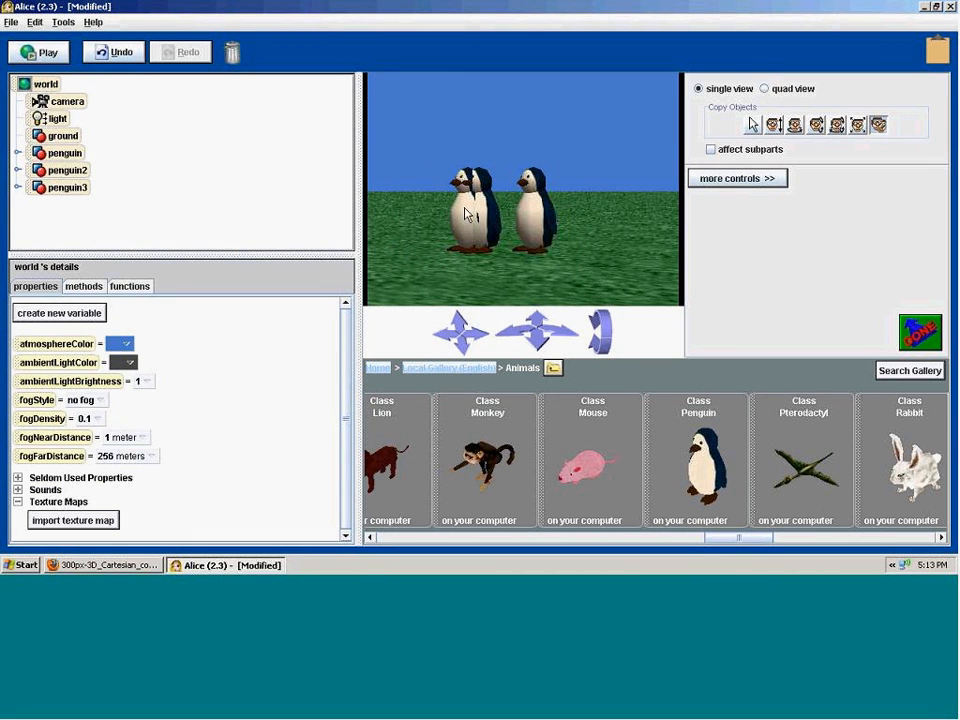
right_click(456, 208)
click(551, 250)
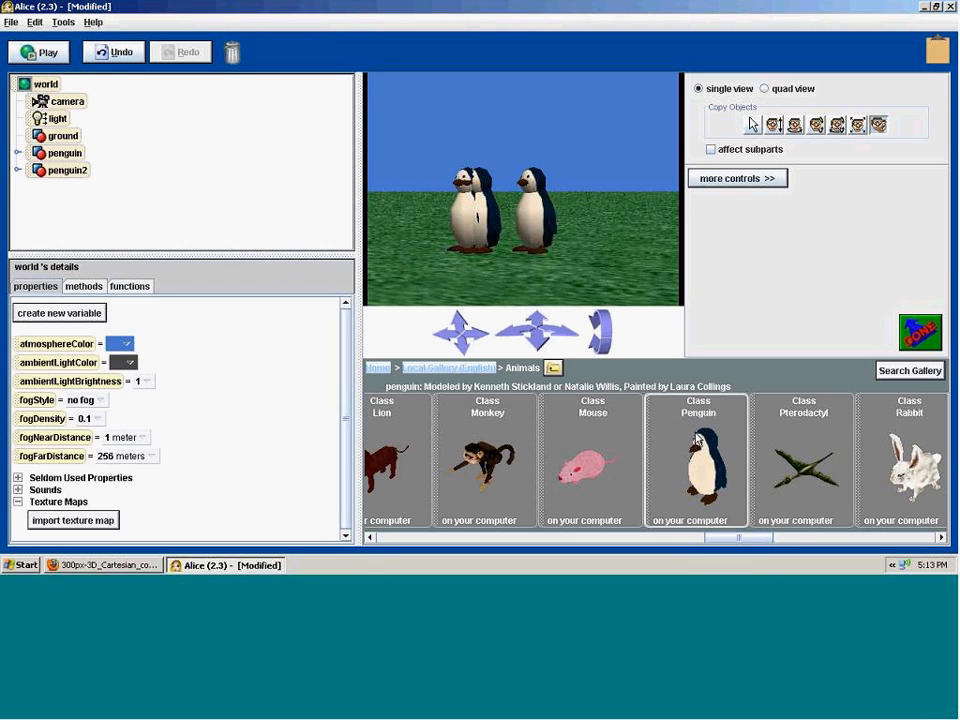
right_click(467, 208)
click(488, 279)
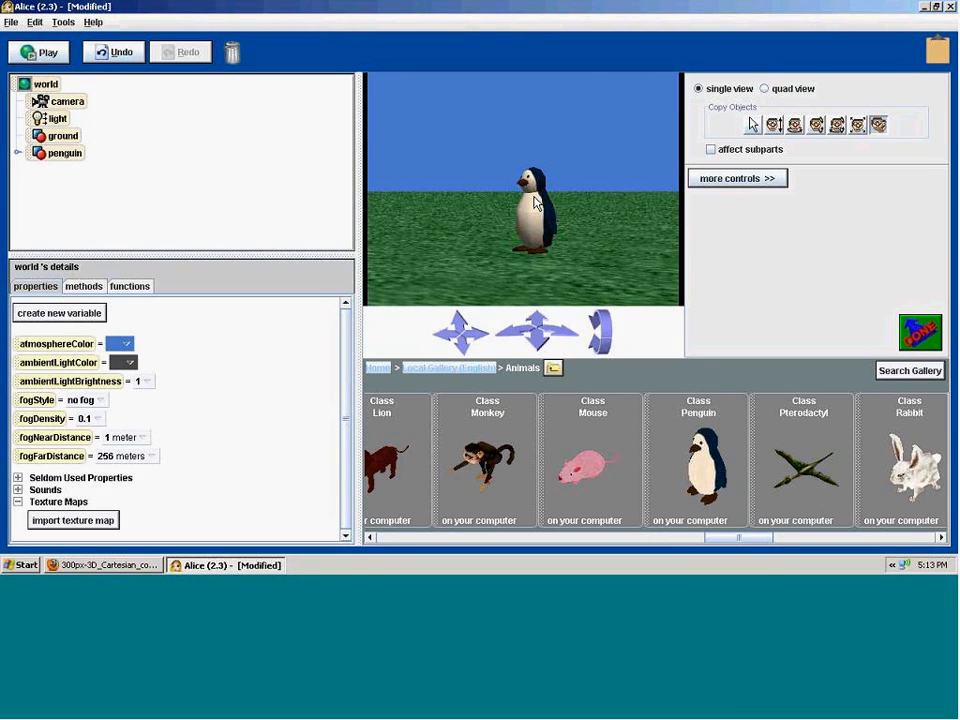
- Copy the penguin once more just beside the original, and delete that copy
drag(536, 203, 498, 207)
right_click(507, 205)
click(524, 276)
click(752, 124)
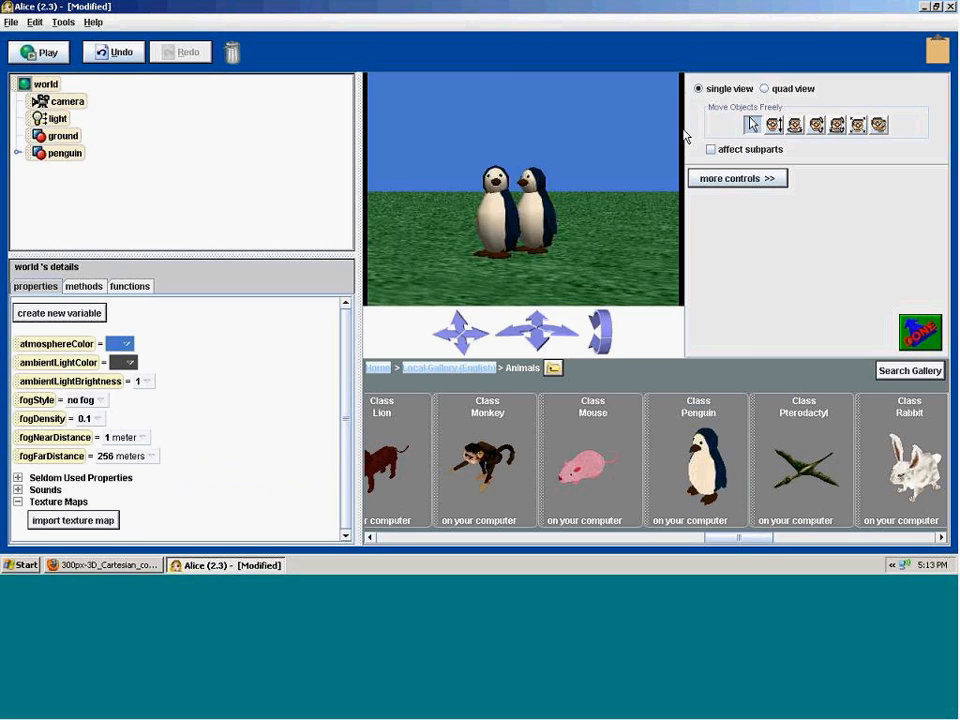
right_click(536, 216)
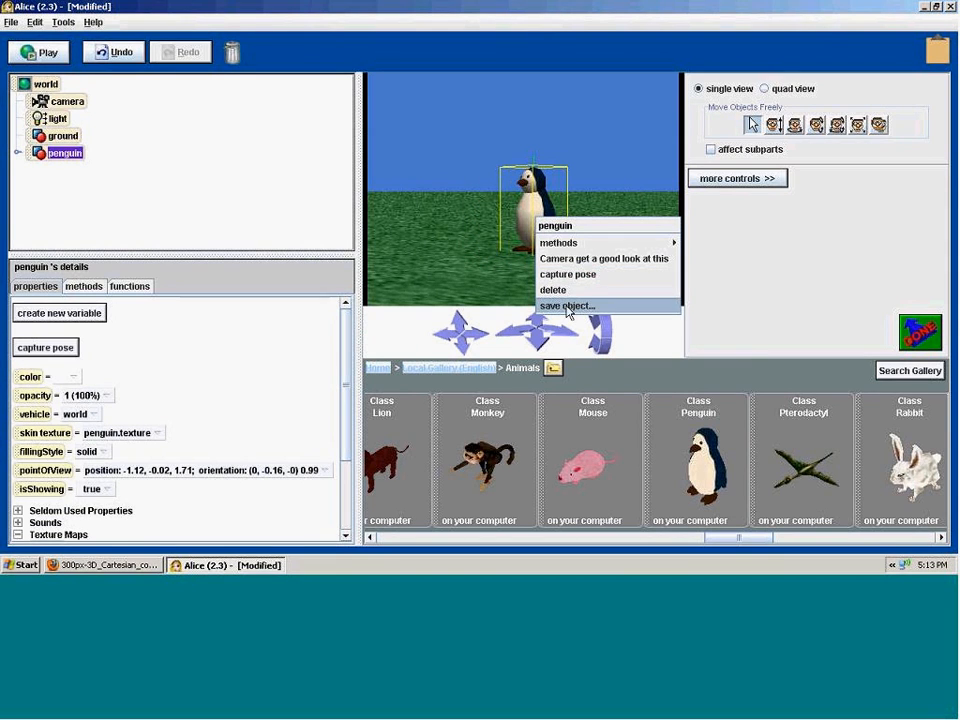
click(541, 133)
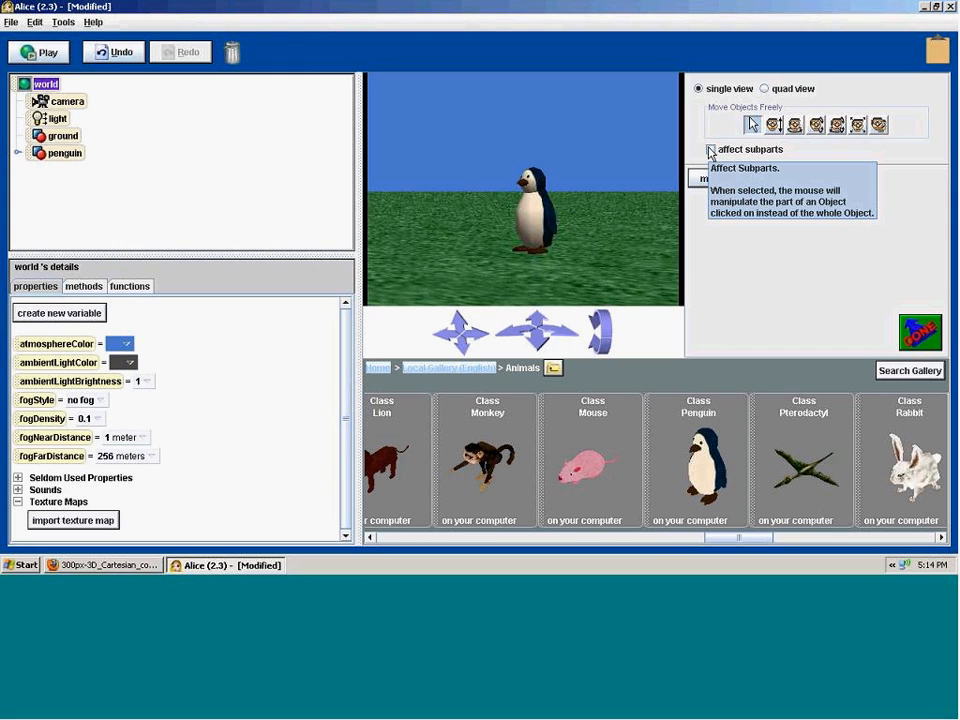
- Bring the camera closer and turn the whole penguin left or right until it faces the camera
click(711, 150)
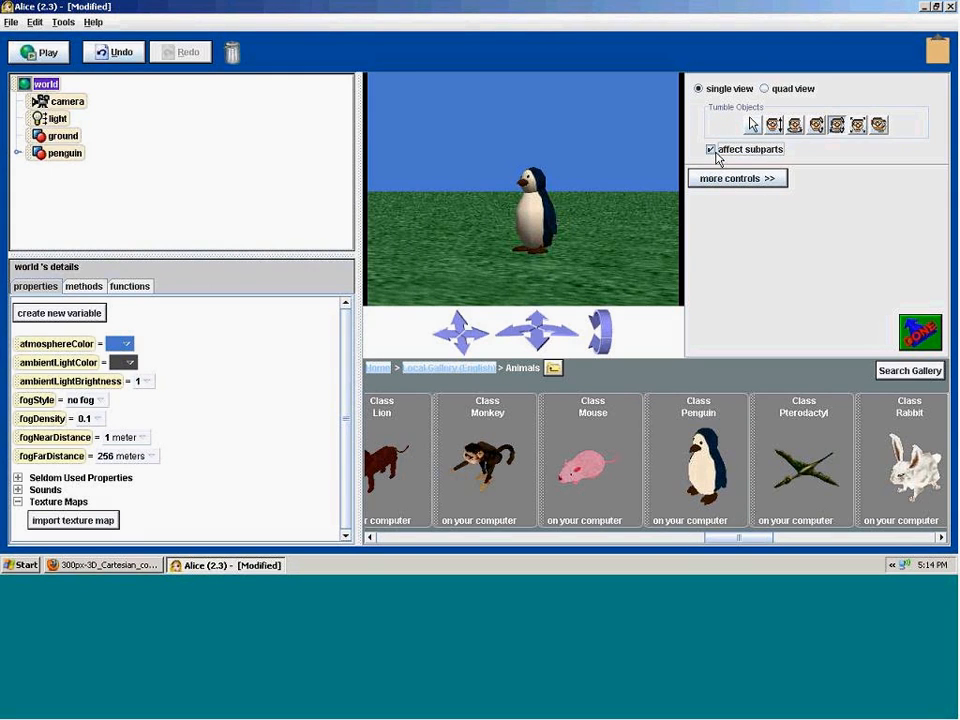
drag(536, 325, 532, 280)
drag(465, 349, 458, 315)
click(711, 149)
click(791, 131)
drag(530, 160, 566, 160)
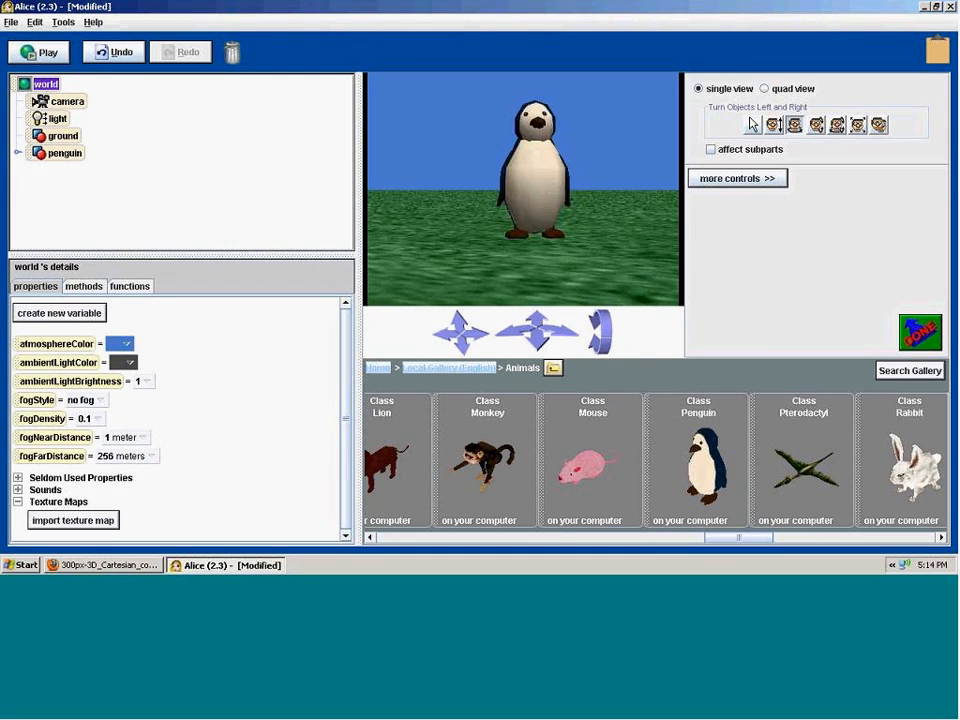
- Enable affecting subparts and turn only the penguin's head sideways to an orientation of about (-0, 0.37, 0) 0.93
click(711, 149)
click(836, 124)
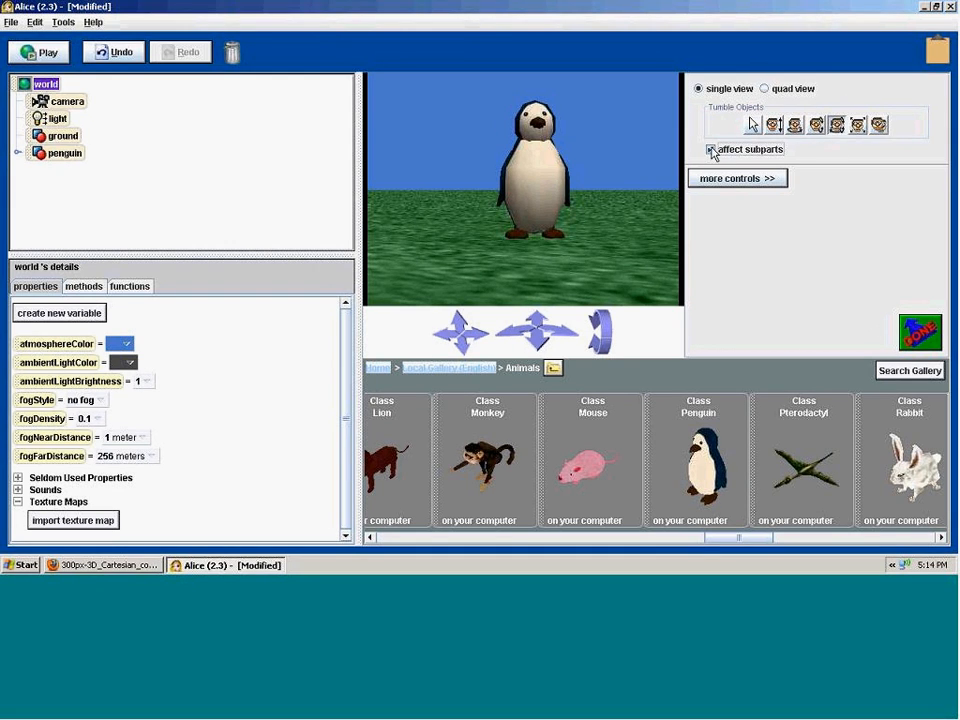
click(548, 115)
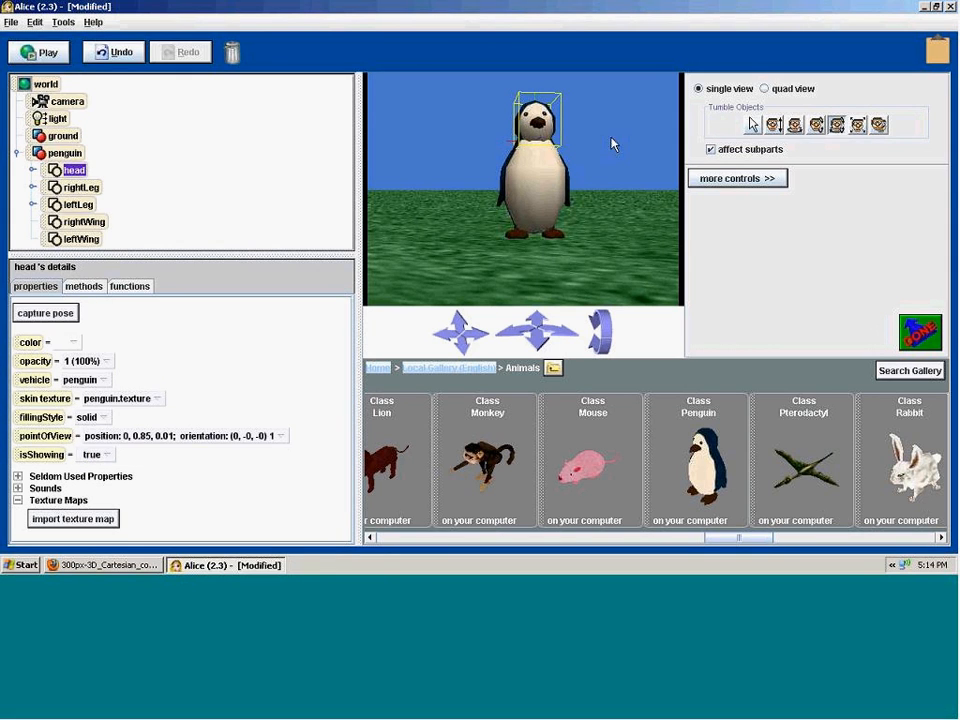
click(570, 192)
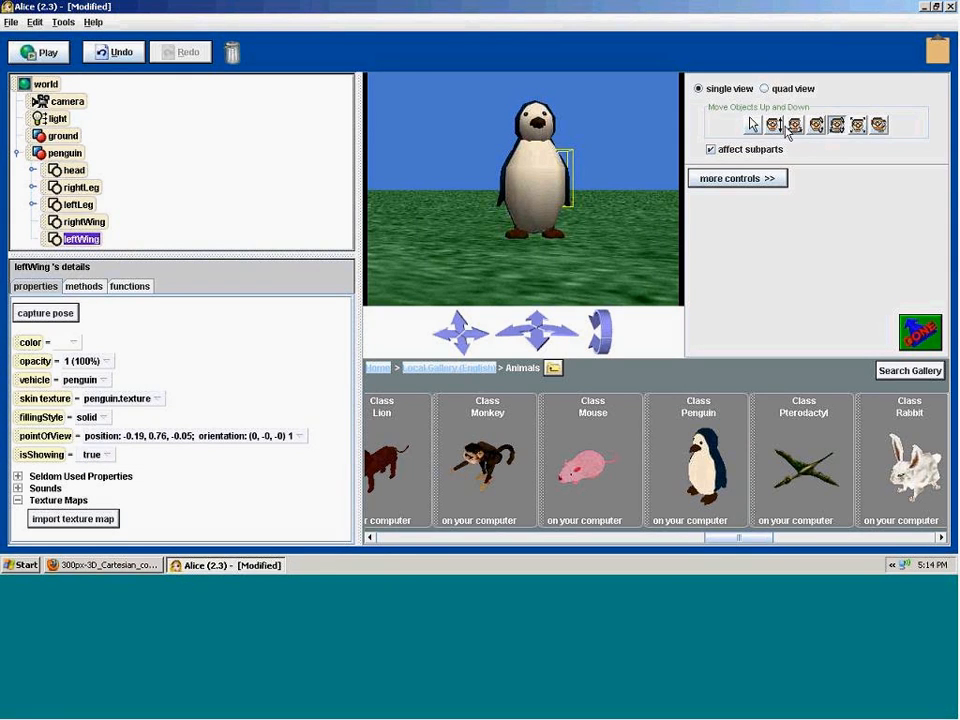
click(794, 124)
click(533, 118)
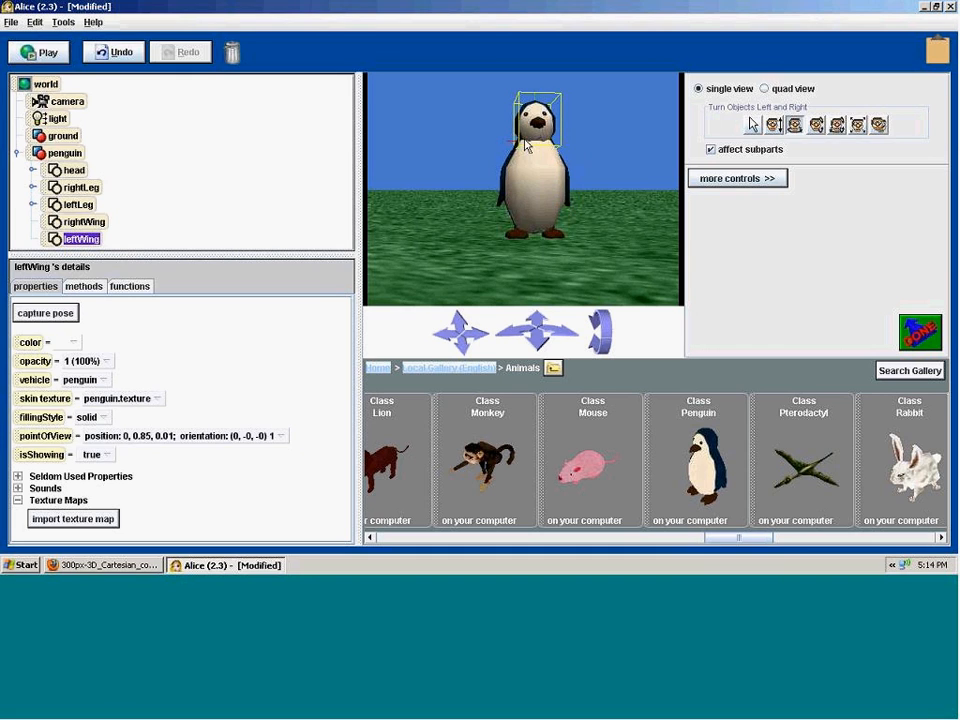
drag(545, 132, 607, 133)
- Raise the penguin's right wing up beside its head by turning that subpart forwards and backwards
click(816, 124)
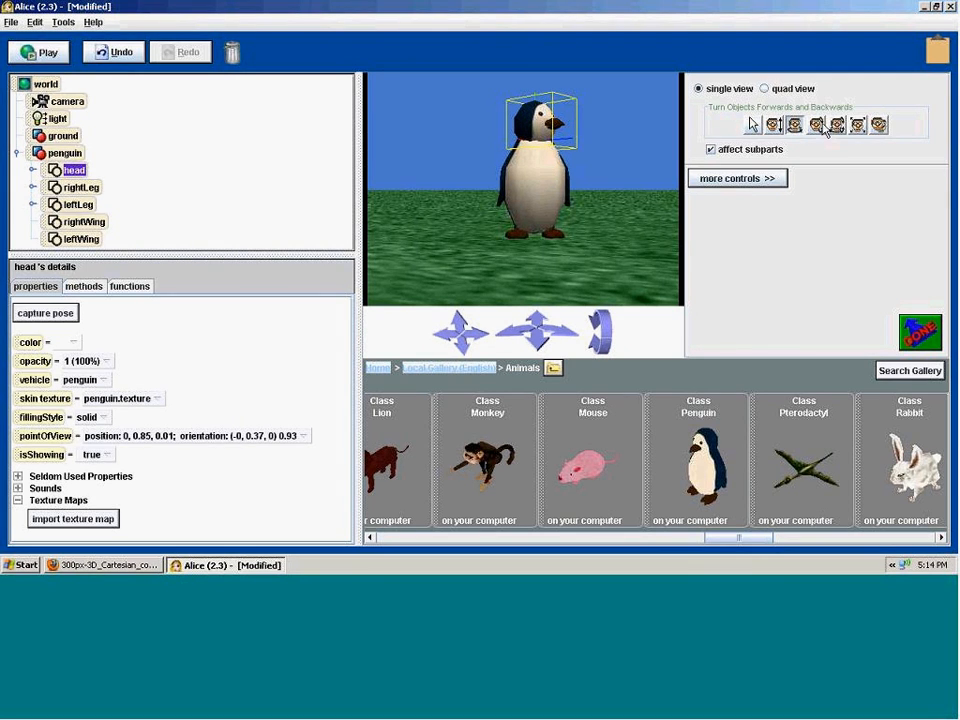
drag(504, 174, 519, 136)
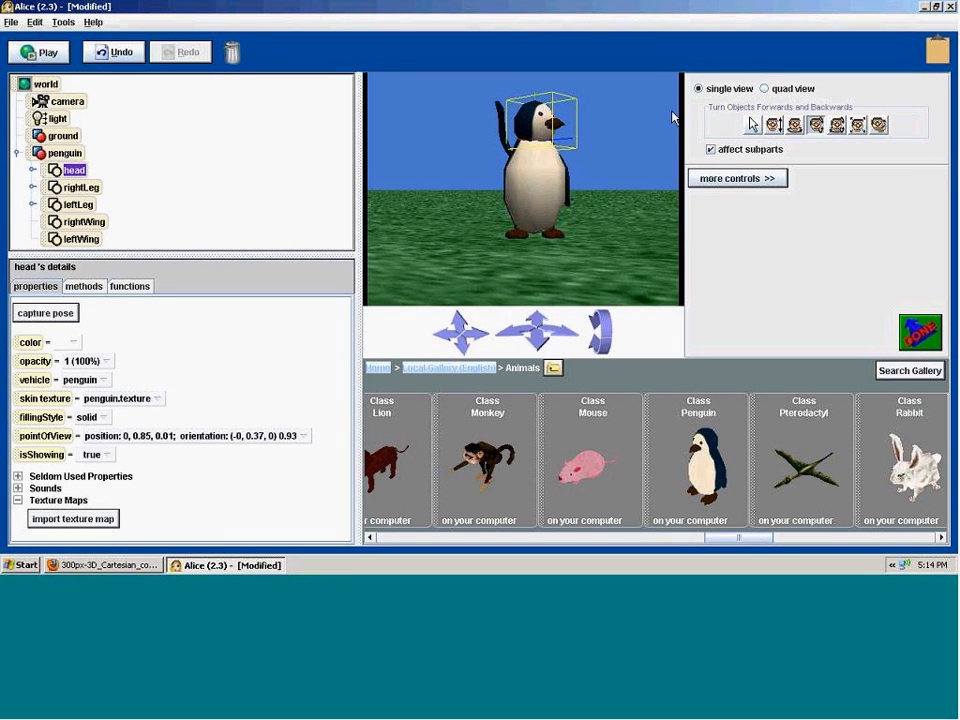
click(752, 124)
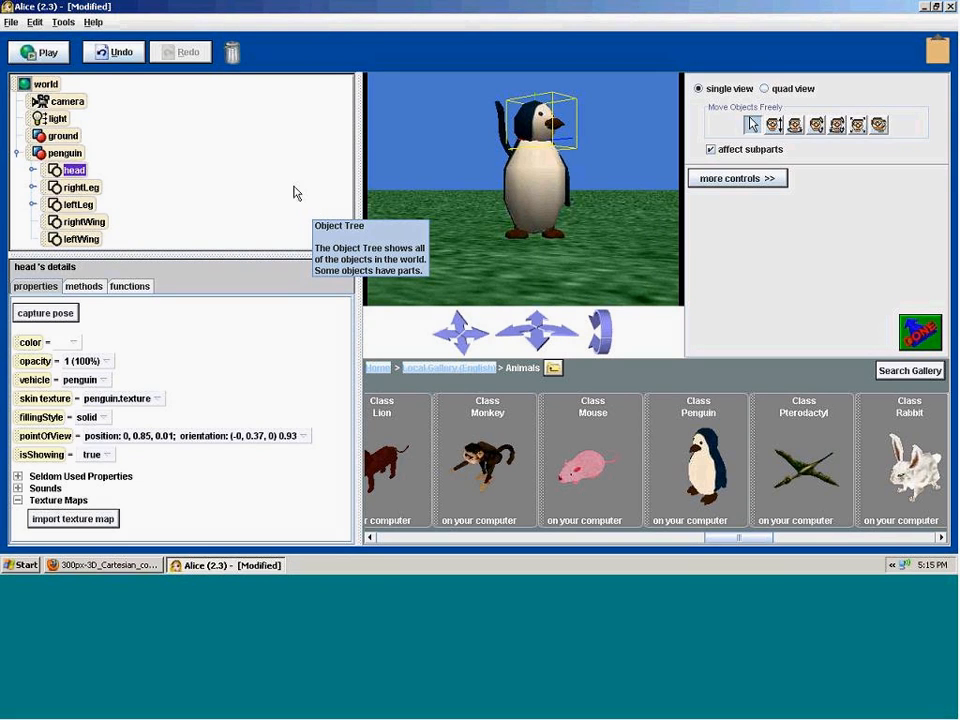
click(795, 126)
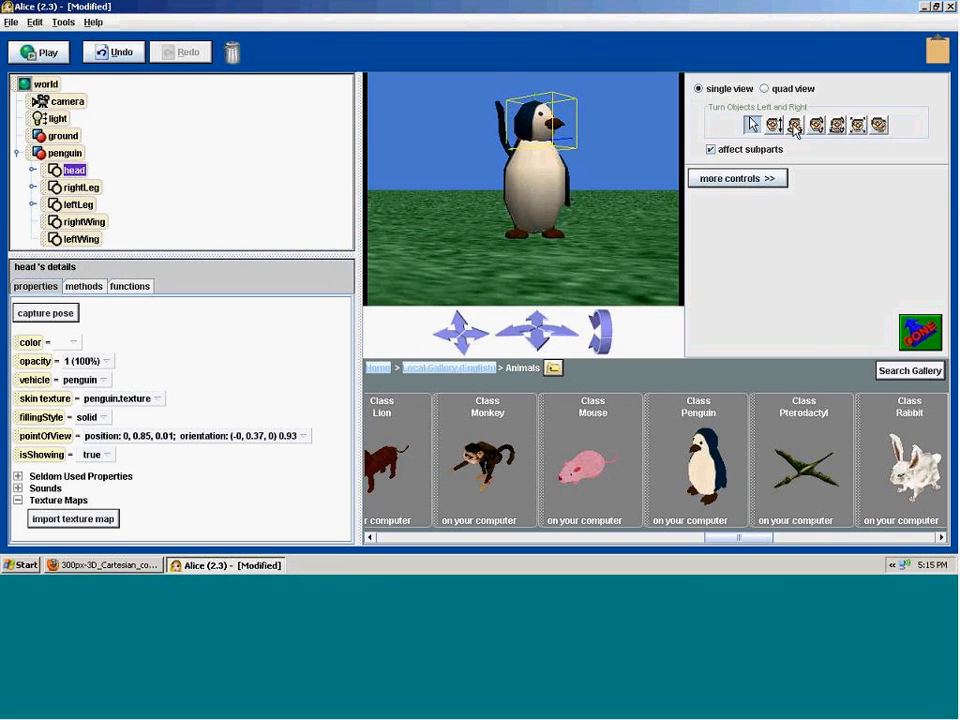
- Turn the penguin's head back to the front, to an orientation of about (0, -0.06, -0) 1, and lower its right wing to its side
mouse_move(525, 126)
mouse_down()
mouse_move(500, 126)
mouse_move(508, 123)
mouse_up()
click(818, 126)
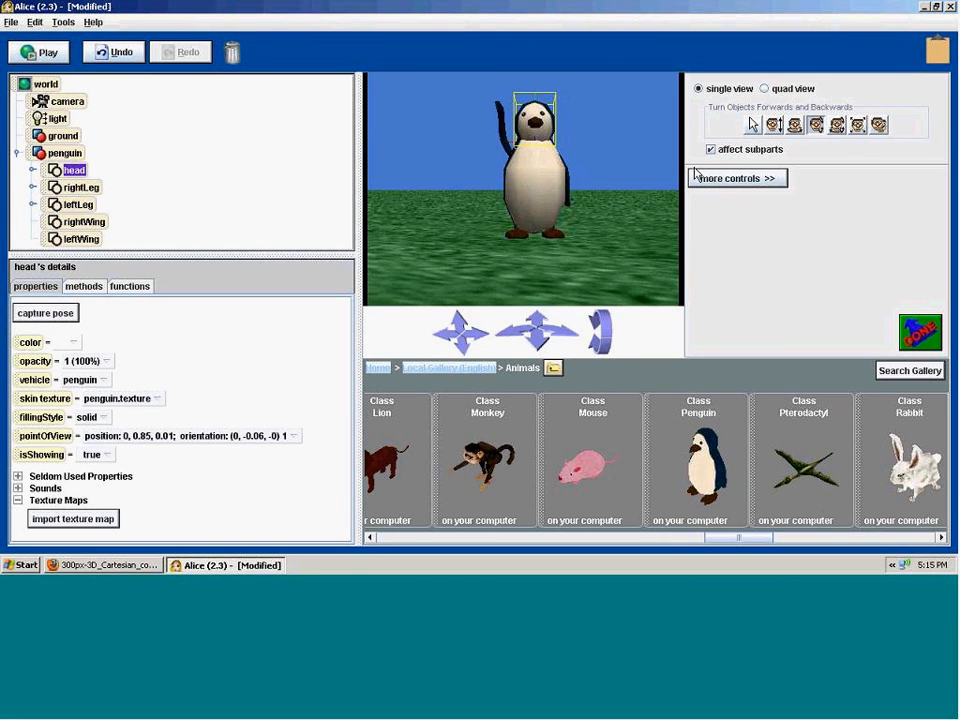
mouse_move(503, 136)
mouse_down()
mouse_move(505, 185)
mouse_move(507, 133)
mouse_up()
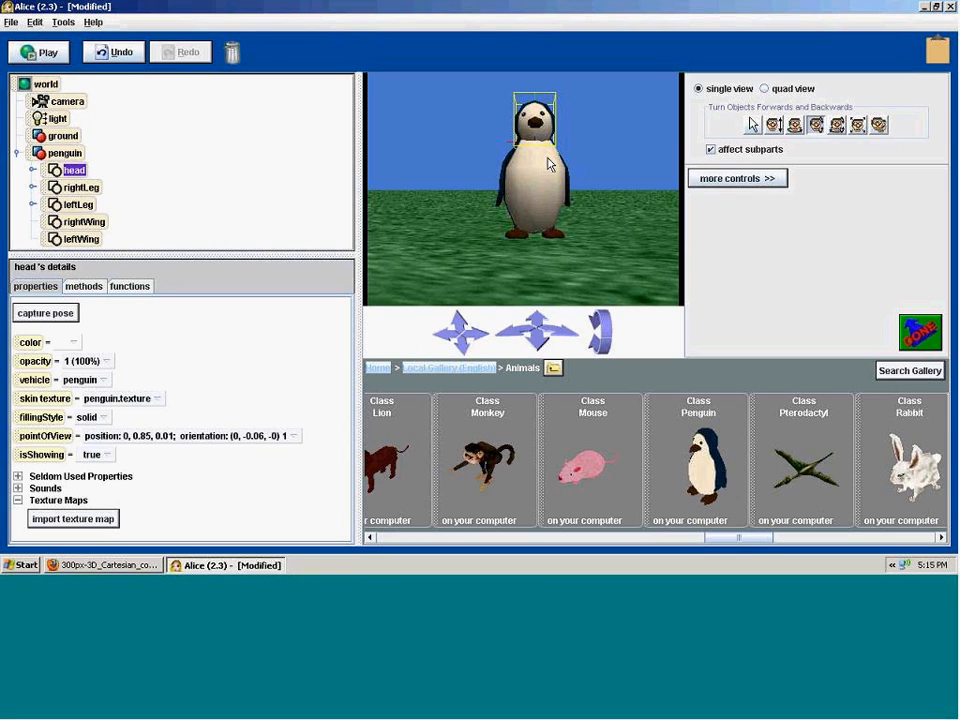
- Stop affecting subparts, turn the whole penguin partly sideways, and widen the scene view area
click(711, 150)
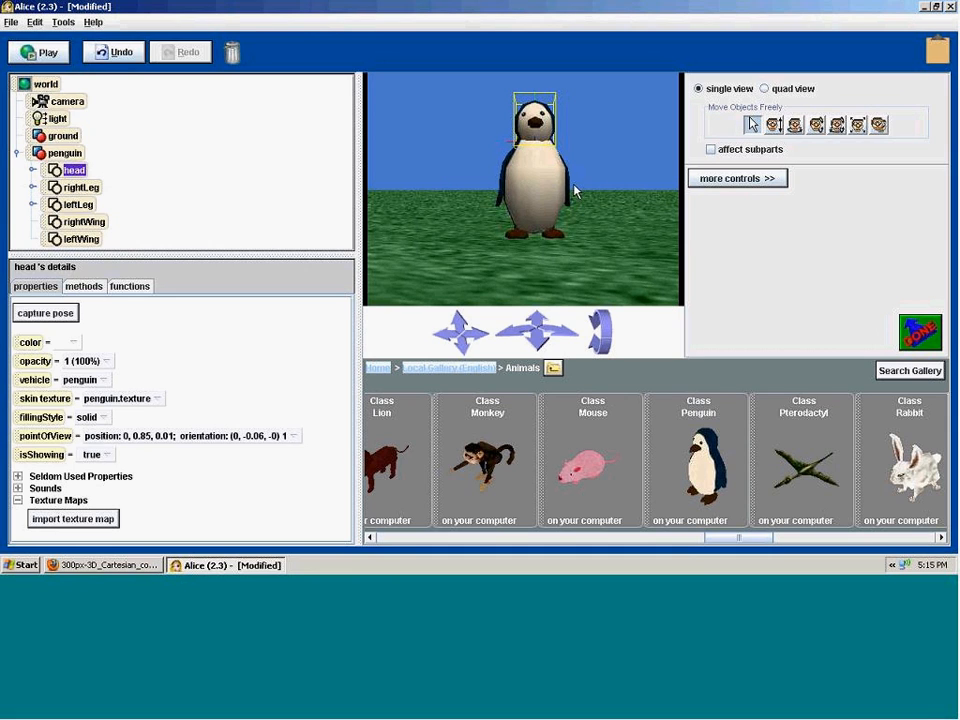
click(575, 188)
click(794, 124)
drag(516, 208, 494, 208)
drag(358, 246, 157, 245)
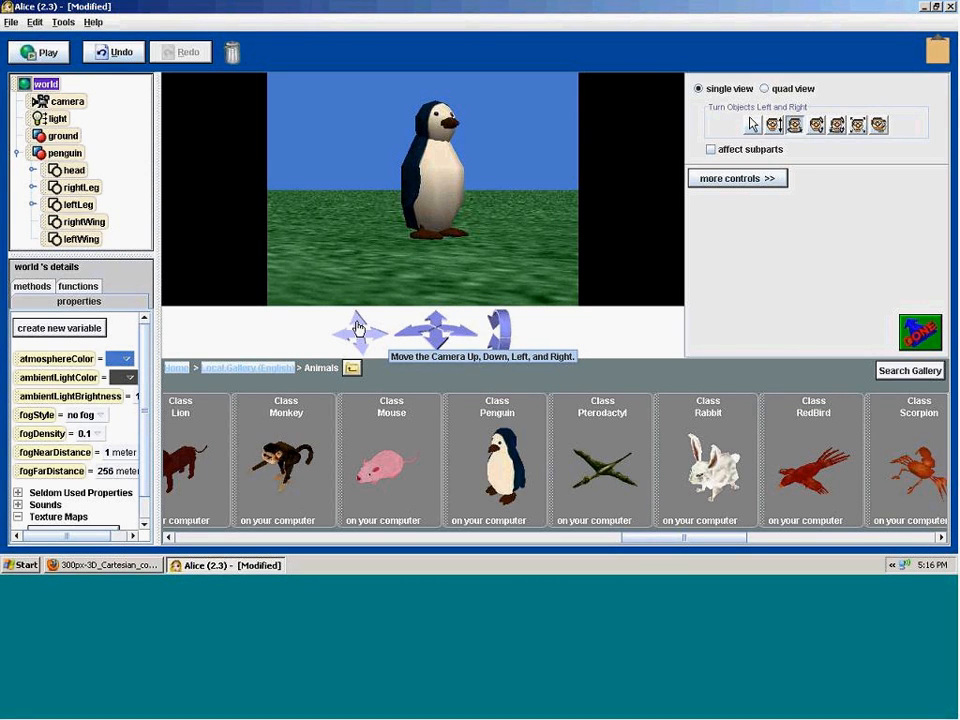
- Explore the camera's movement up, down, left, right, forwards and backwards, keeping the penguin in view at the end
drag(358, 328, 358, 328)
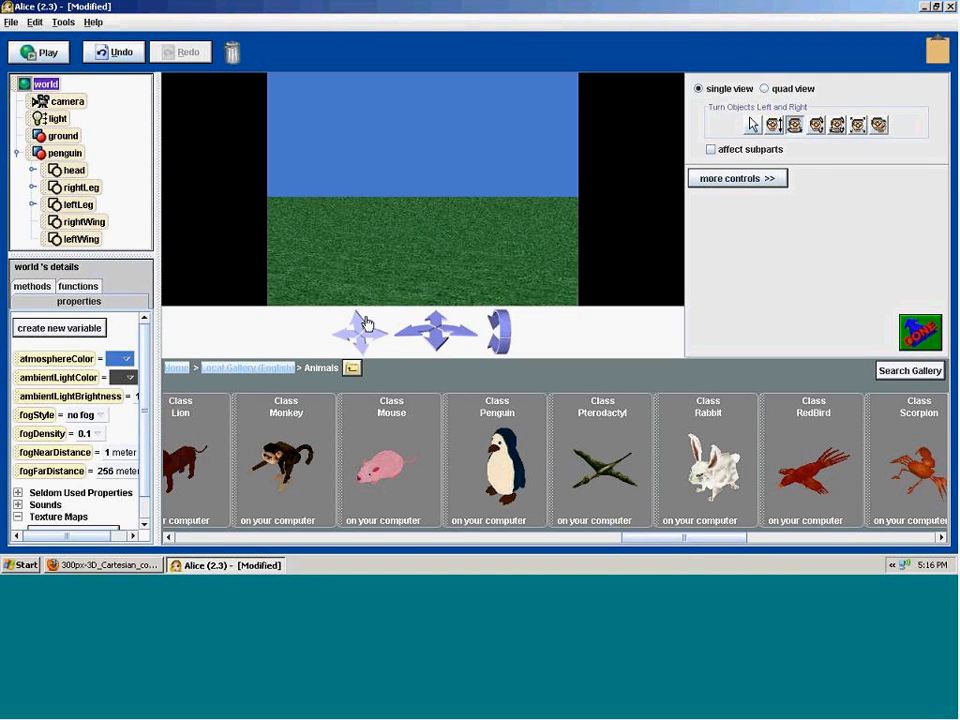
drag(360, 346, 356, 186)
drag(361, 350, 354, 540)
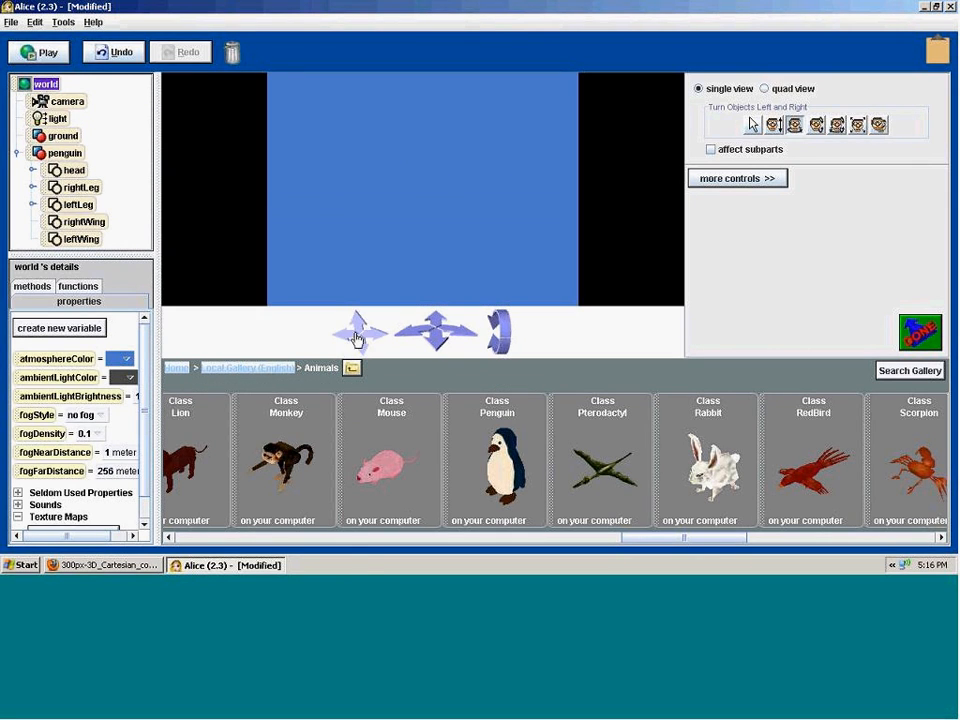
mouse_move(356, 326)
mouse_down()
mouse_move(366, 345)
mouse_move(360, 327)
mouse_move(358, 345)
mouse_up()
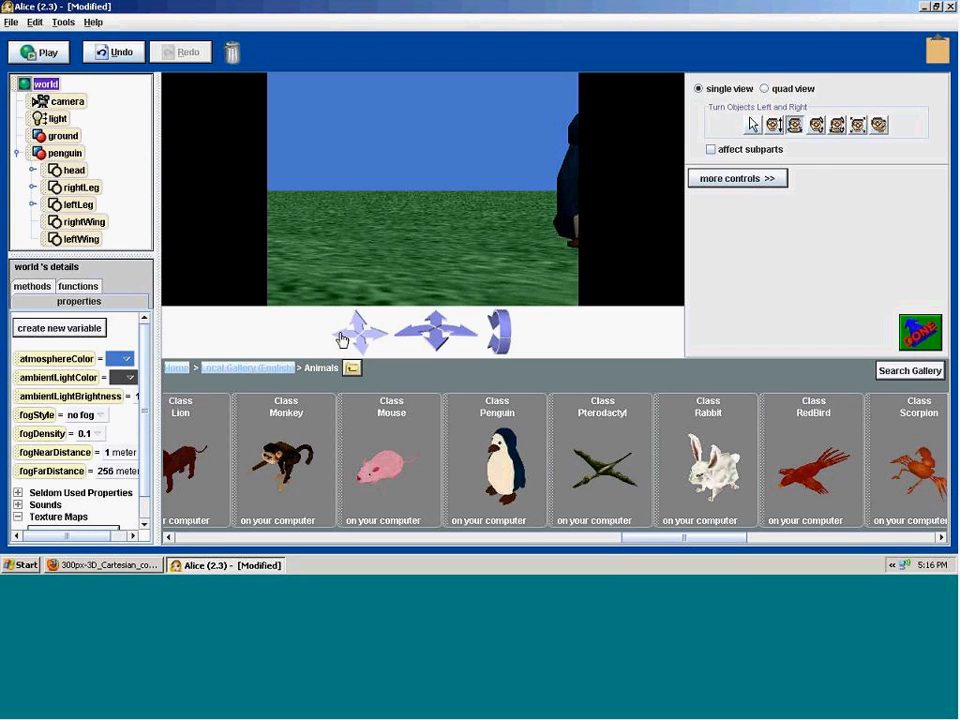
mouse_move(370, 341)
mouse_down()
mouse_move(364, 329)
mouse_move(346, 345)
mouse_move(372, 333)
mouse_move(366, 328)
mouse_move(379, 342)
mouse_move(357, 346)
mouse_move(360, 333)
mouse_move(375, 334)
mouse_move(364, 332)
mouse_up()
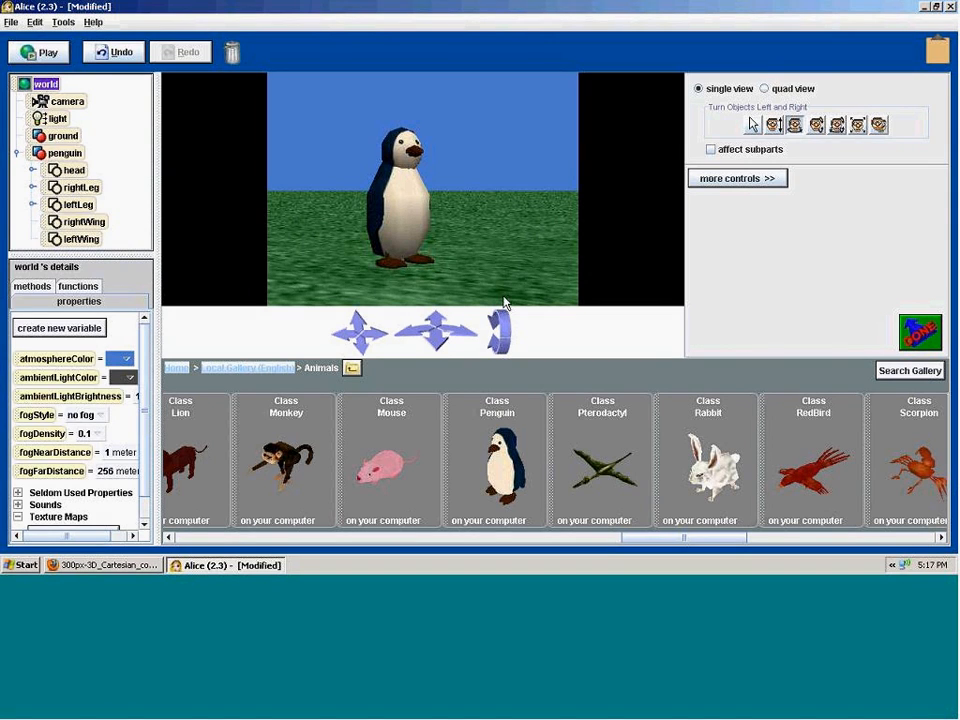
drag(433, 332, 435, 364)
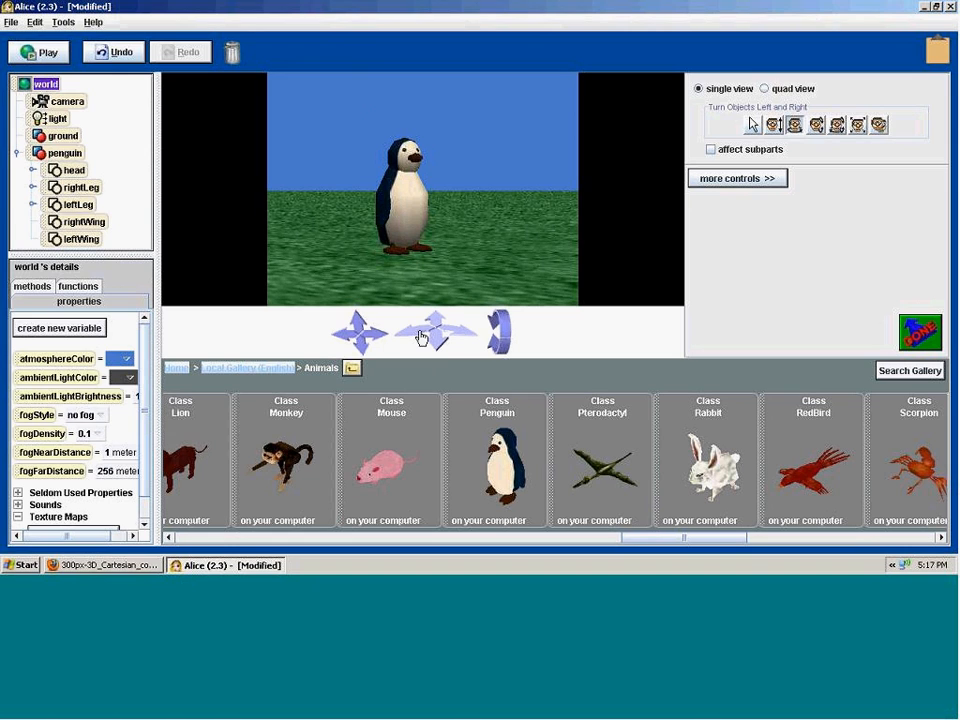
drag(422, 334, 424, 360)
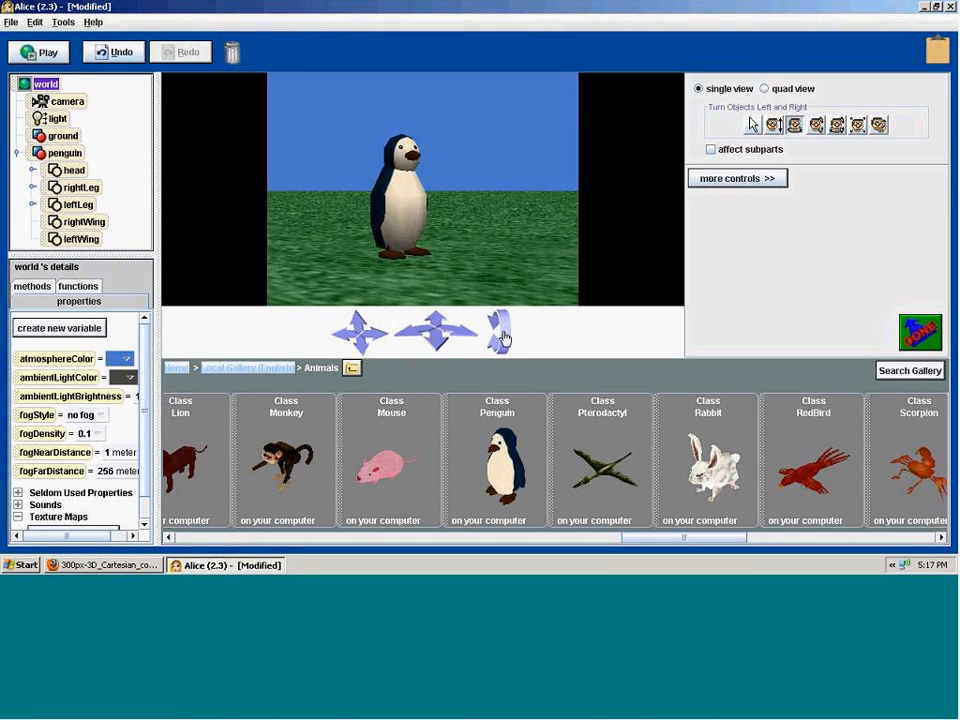
- Raise the camera high above the penguin and tilt it down to look at the penguin from overhead
drag(503, 336, 503, 371)
drag(358, 335, 358, 253)
drag(515, 342, 499, 242)
drag(440, 323, 439, 285)
drag(352, 345, 360, 405)
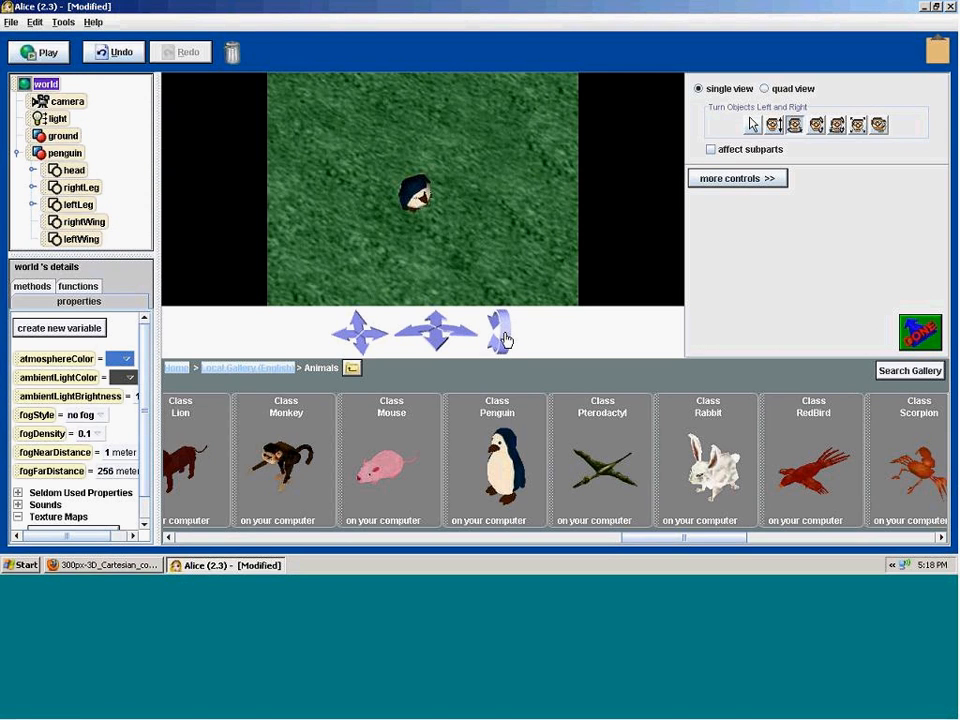
- Adjust the overhead camera's tilt and forward position until the penguin sits slightly below the centre of the view
drag(506, 340, 503, 315)
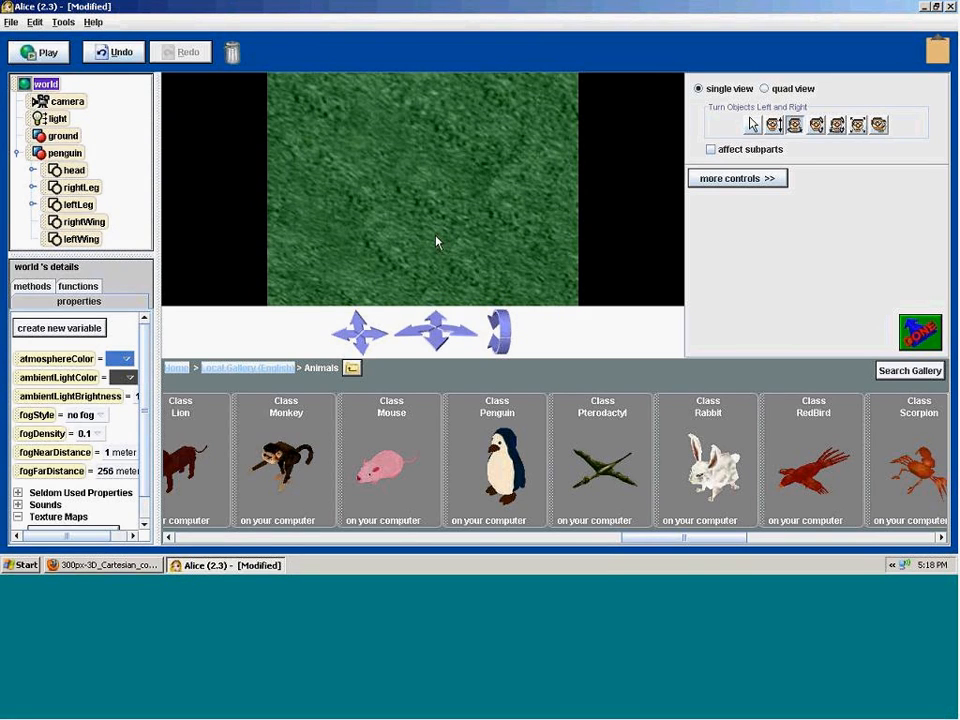
mouse_move(439, 320)
mouse_down()
mouse_move(437, 298)
mouse_move(435, 379)
mouse_move(437, 309)
mouse_up()
drag(498, 331, 506, 364)
drag(435, 336, 438, 355)
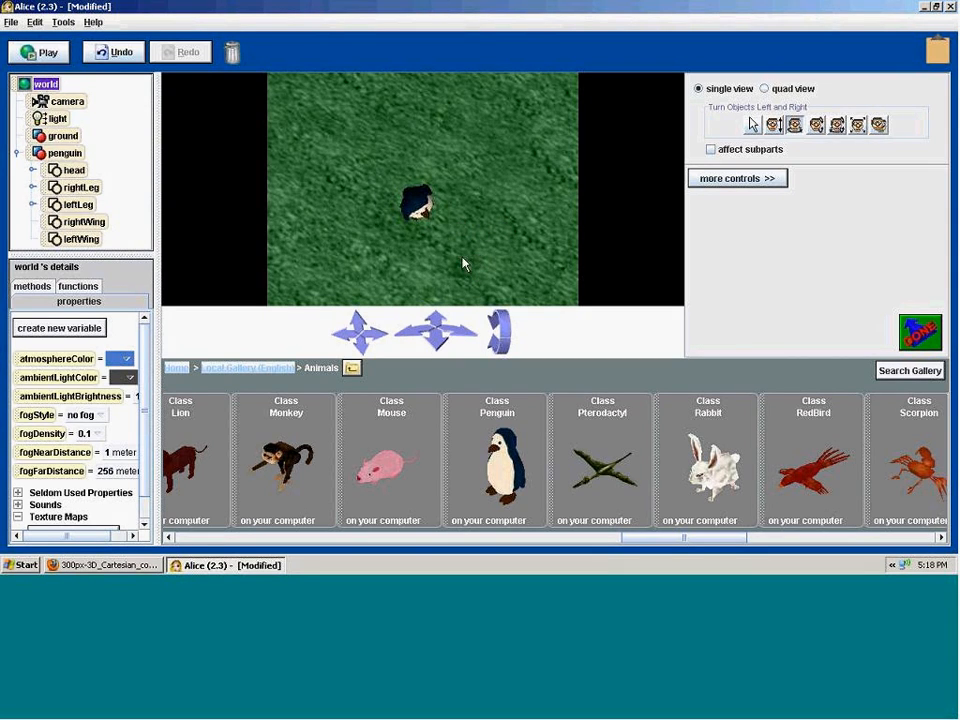
drag(456, 332, 435, 358)
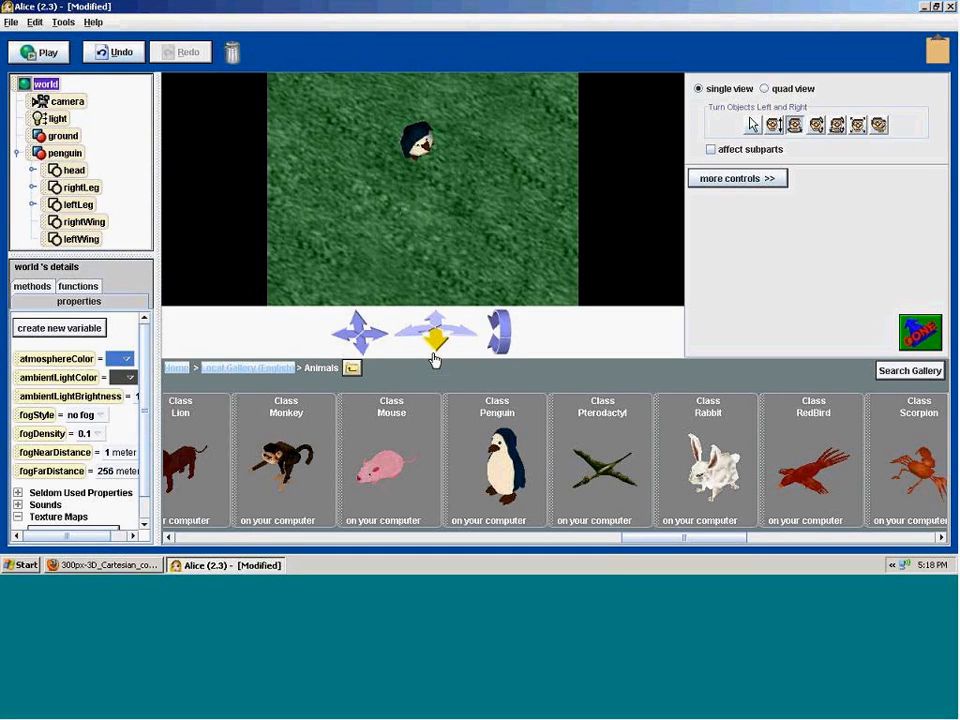
drag(433, 354, 415, 236)
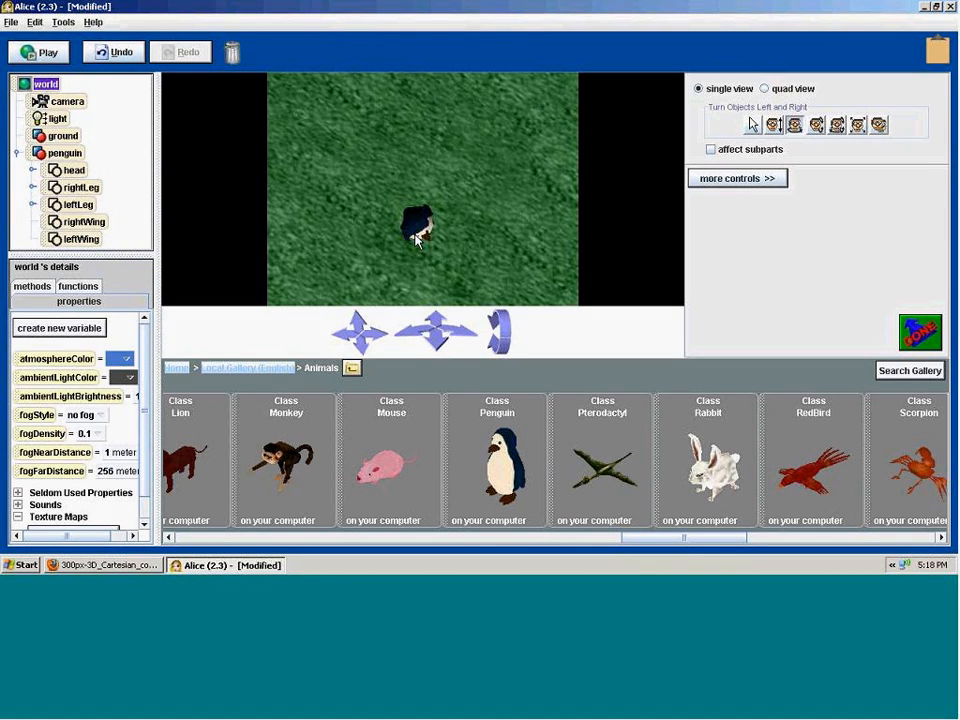
- Drop a dummy object at the camera's position, expand the Dummy Objects group, and check the dummies the camera can move to
click(737, 178)
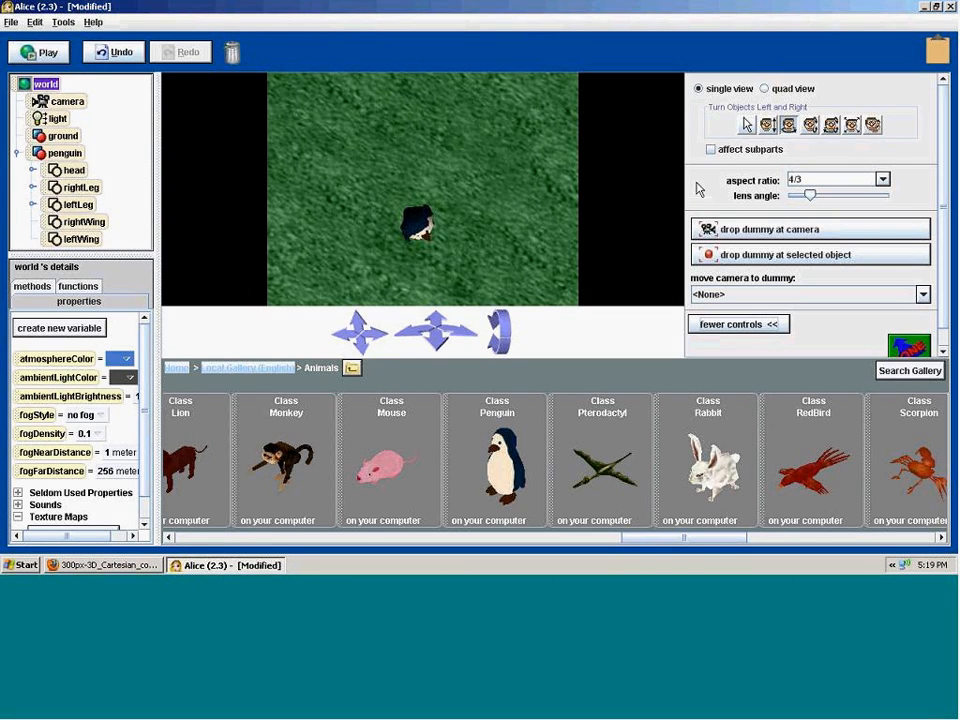
click(737, 236)
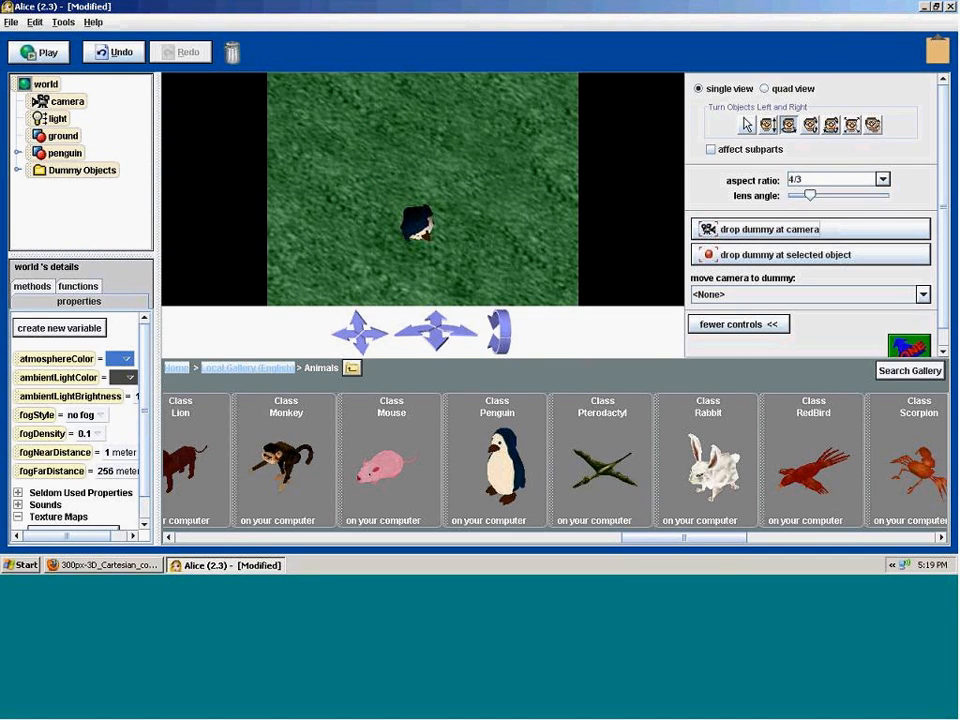
click(18, 172)
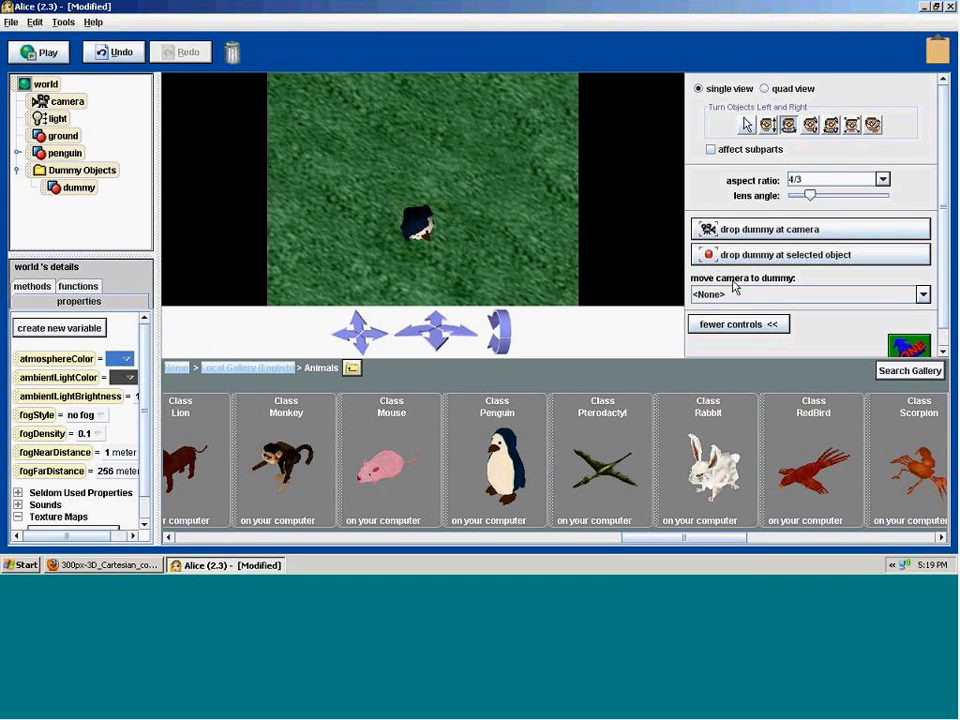
click(923, 294)
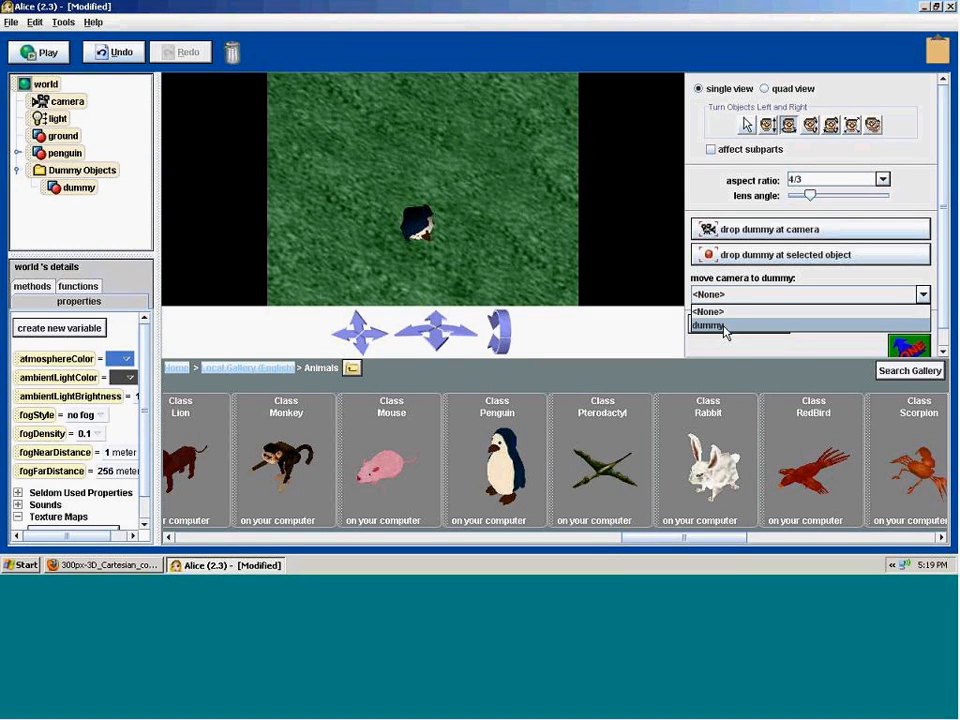
click(714, 197)
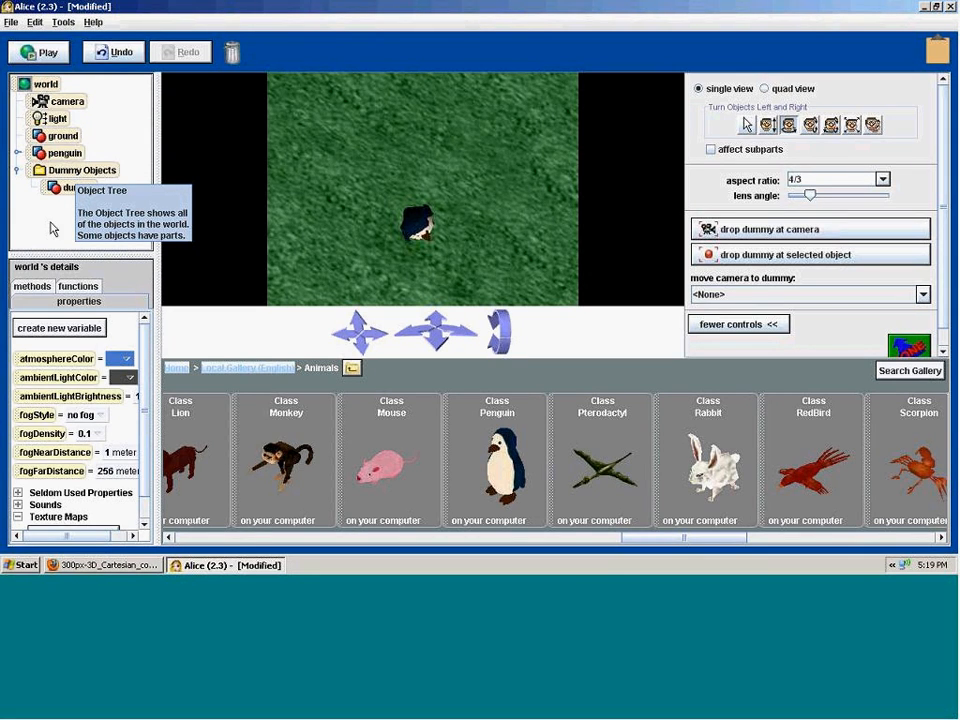
- Rename the Dummy Objects folder to "Camera Markers"
click(86, 172)
click(90, 170)
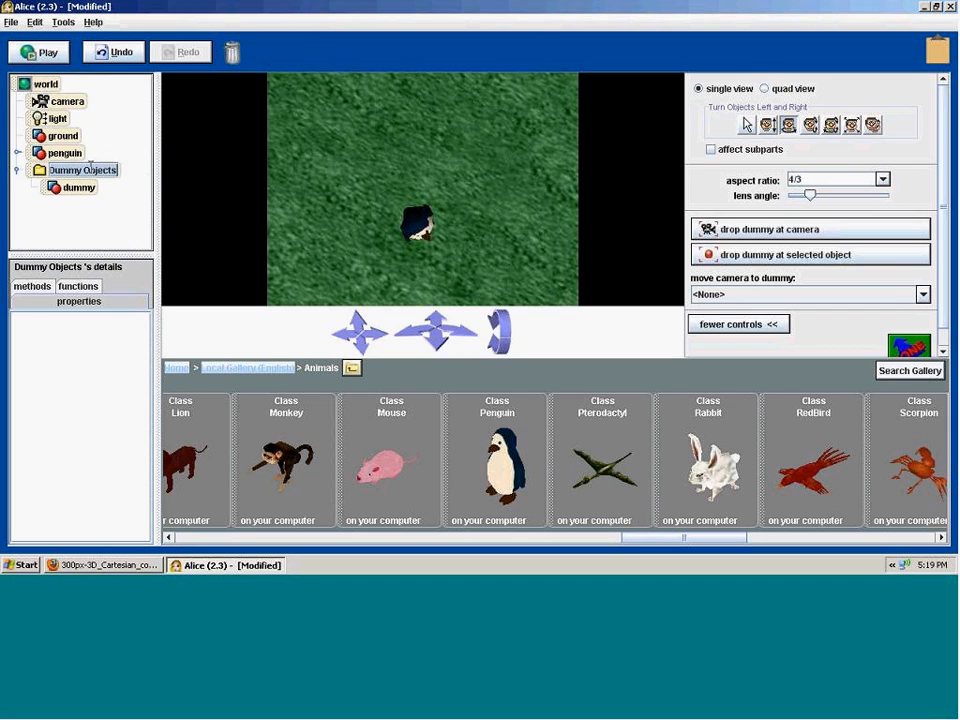
text(am)
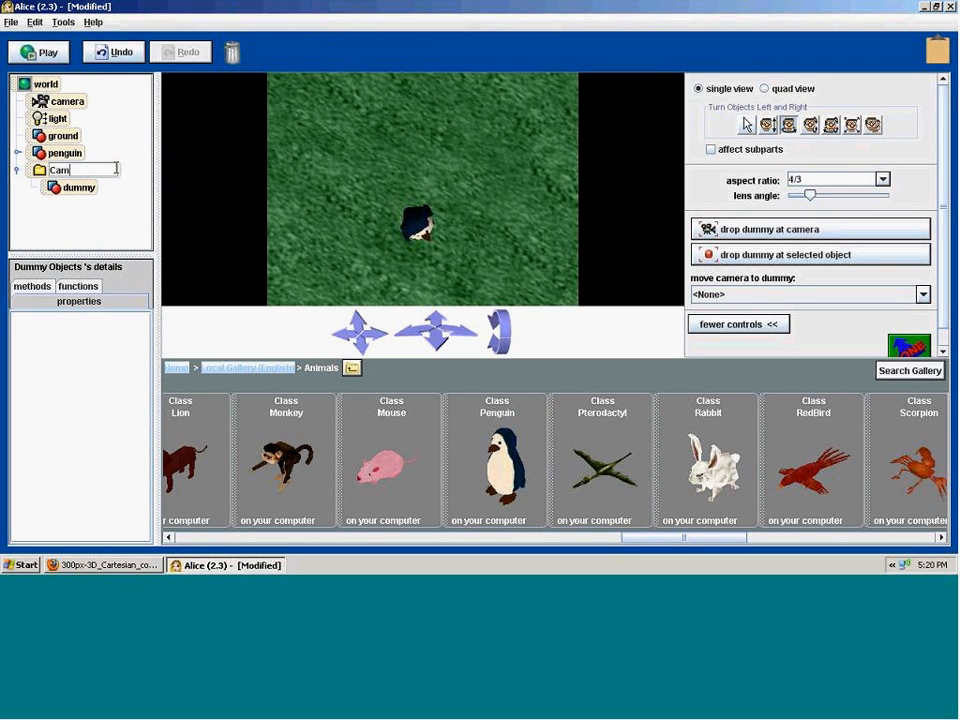
text(era Markers)
key(Return)
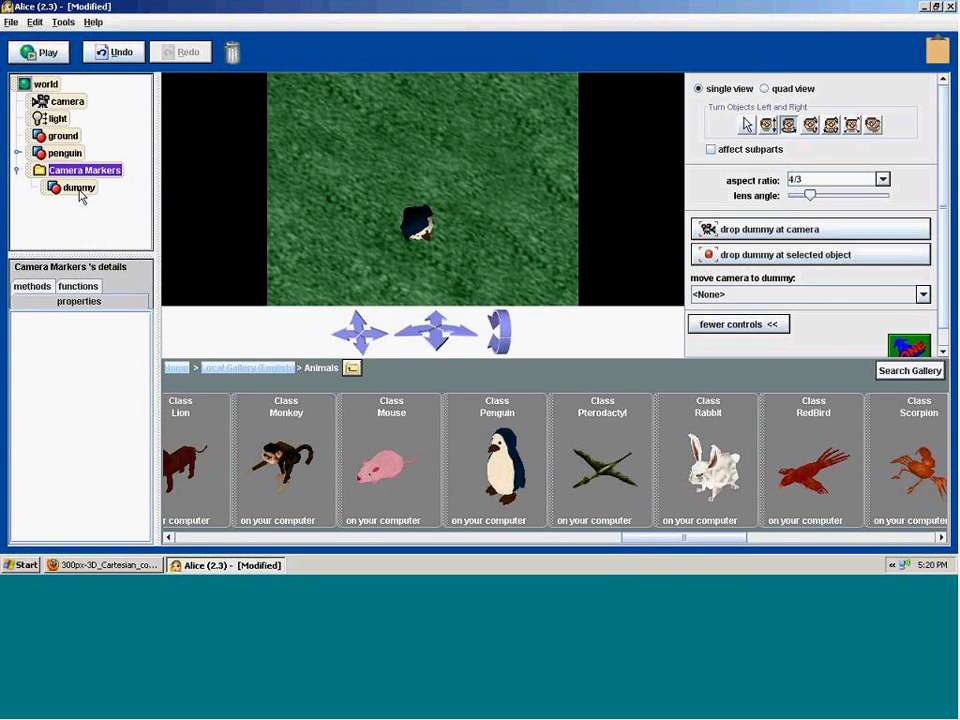
- Rename the dummy in the Camera Markers folder to "Top View"
click(79, 188)
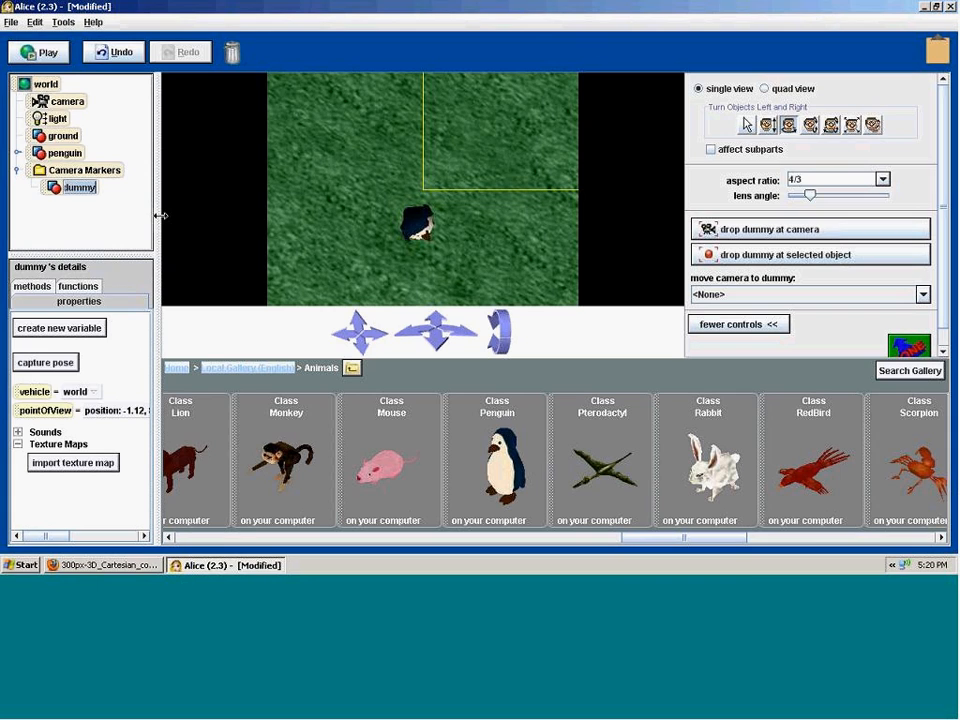
text(Top V)
text(iew)
key(Return)
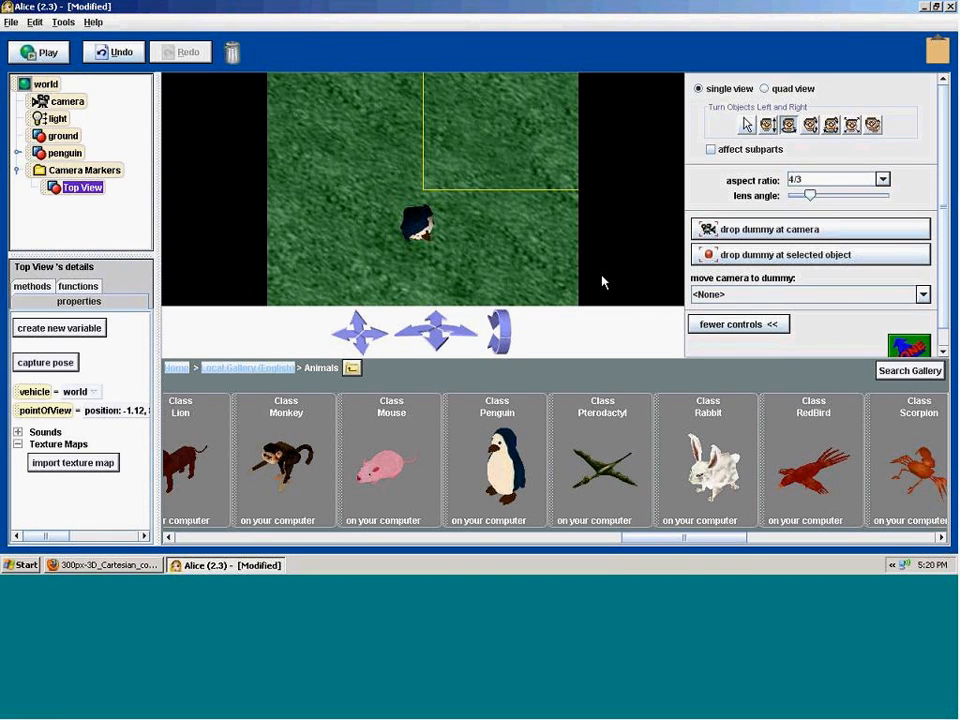
- Lower the camera, tilt it up and back it away until the whole penguin fills most of the view's height
drag(357, 328, 352, 368)
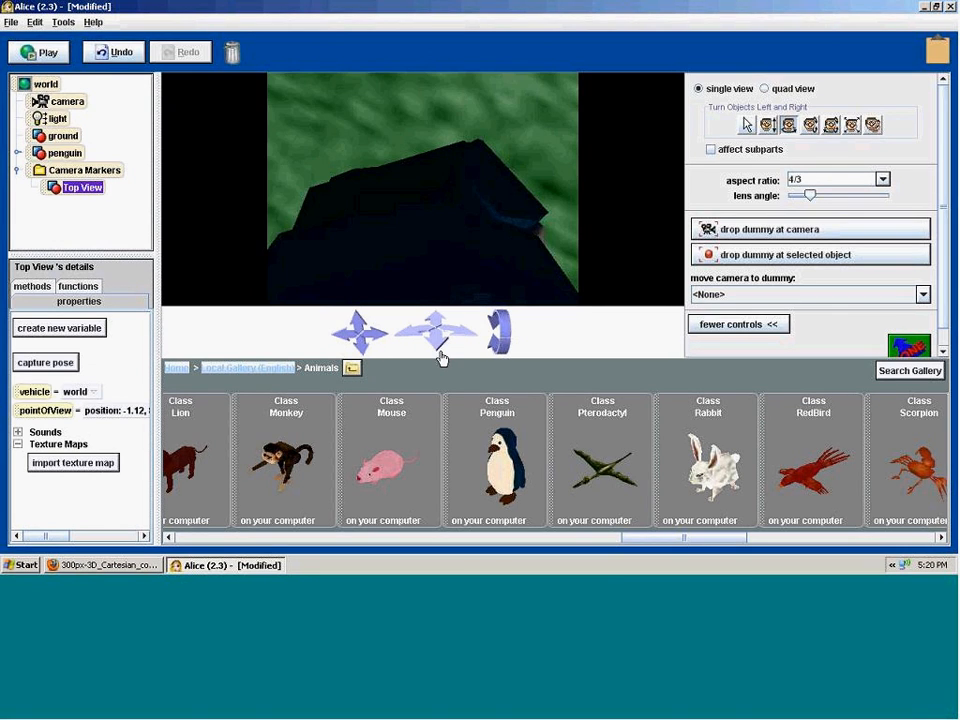
drag(441, 348, 445, 376)
drag(499, 332, 360, 394)
drag(421, 349, 439, 381)
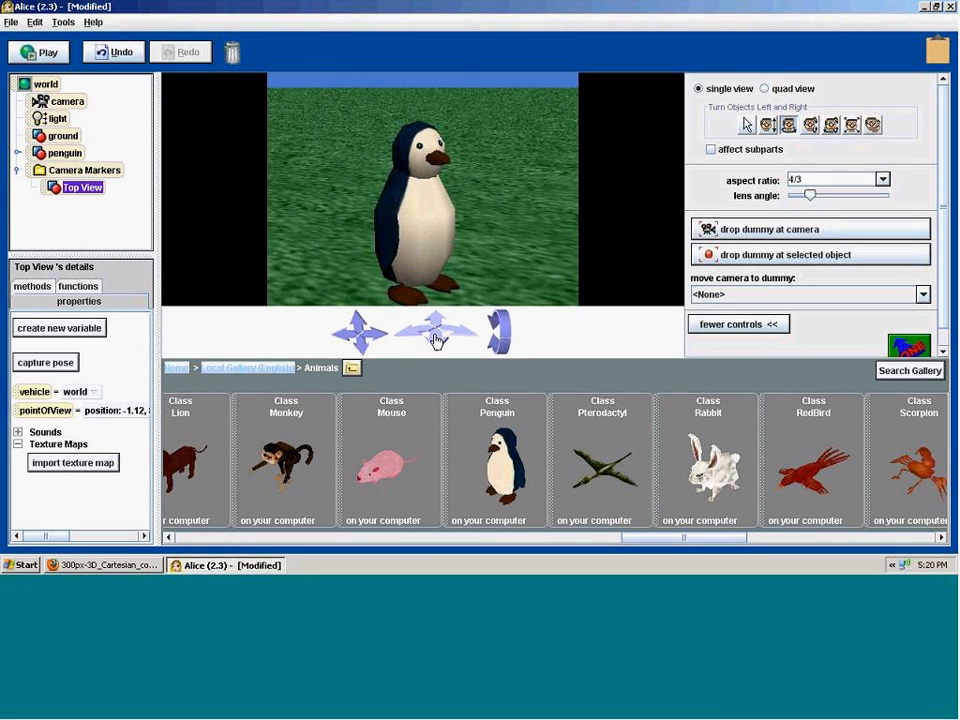
click(358, 354)
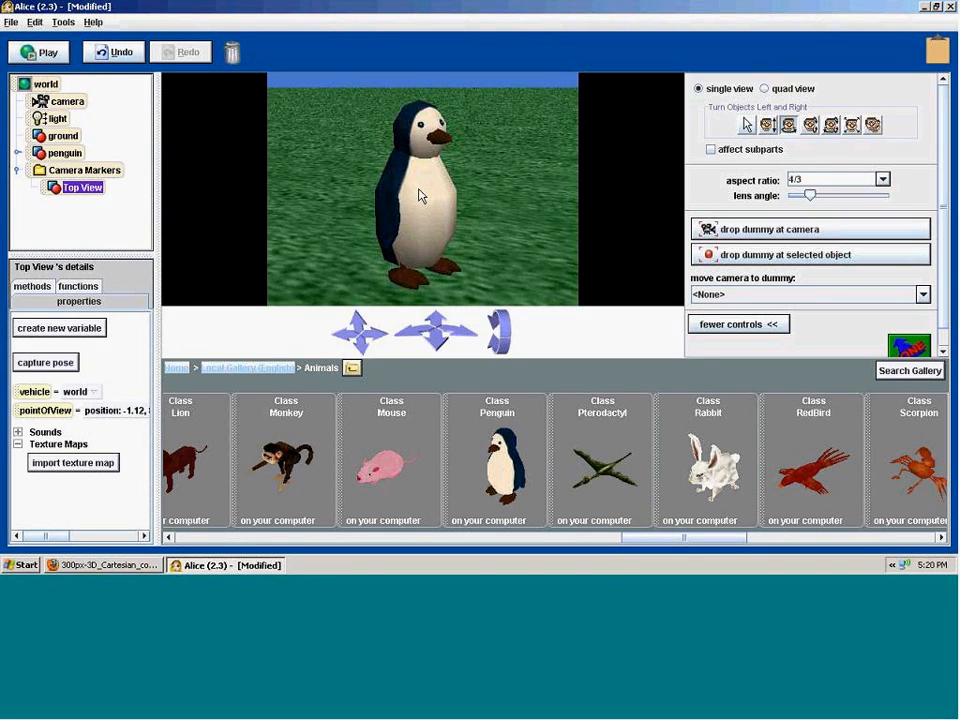
- Drop a second dummy at the camera's current position and rename it "Medium Shot"
click(719, 233)
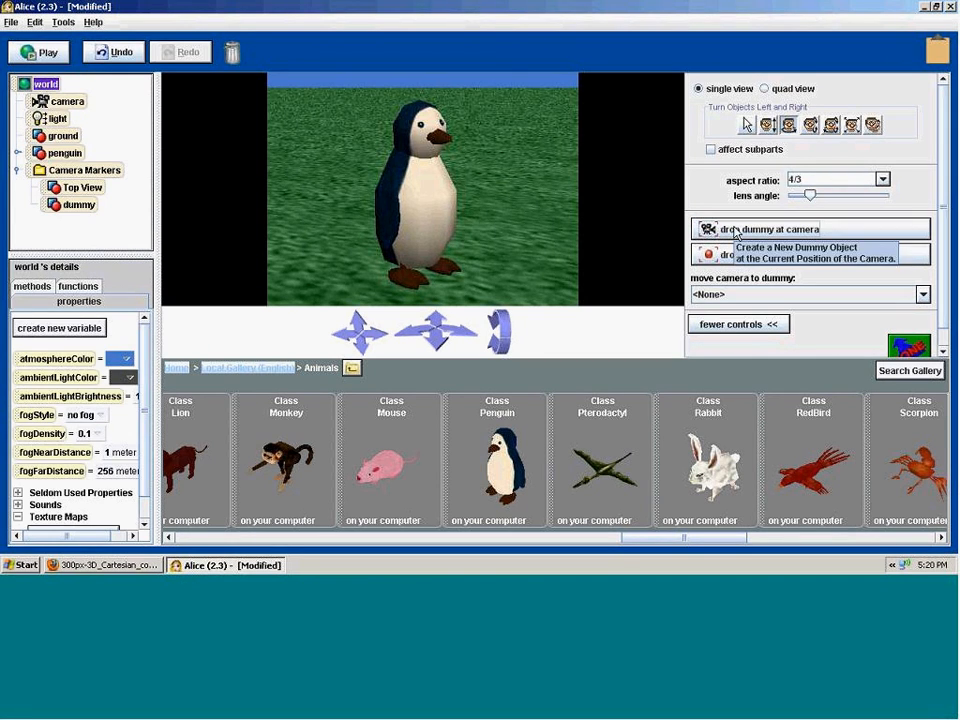
click(74, 206)
double_click(74, 206)
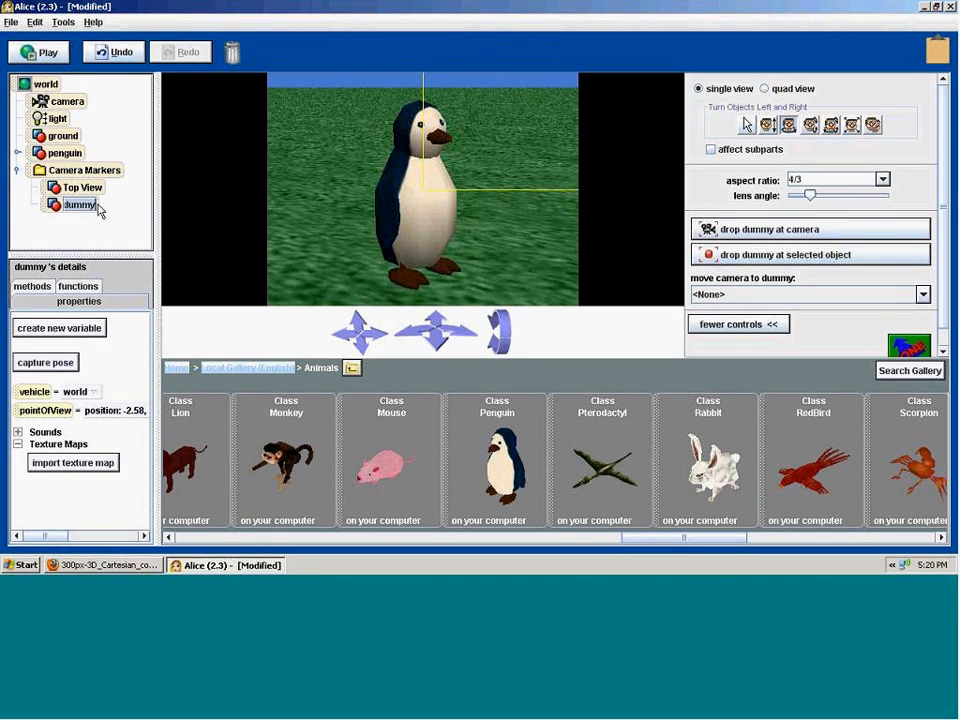
text(M)
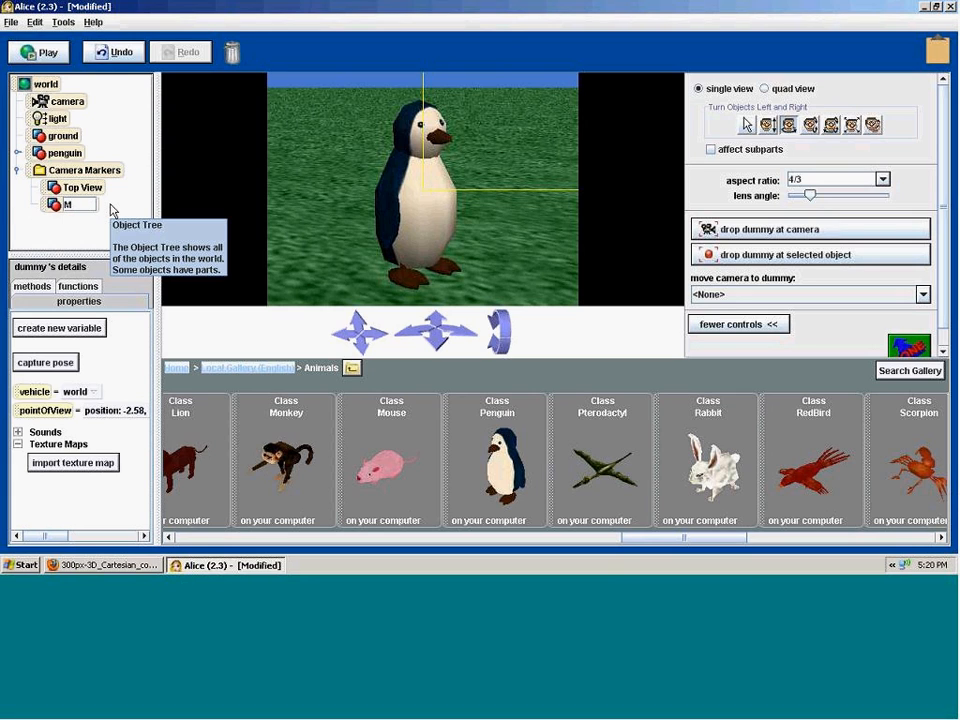
text(edium Shot)
key(Return)
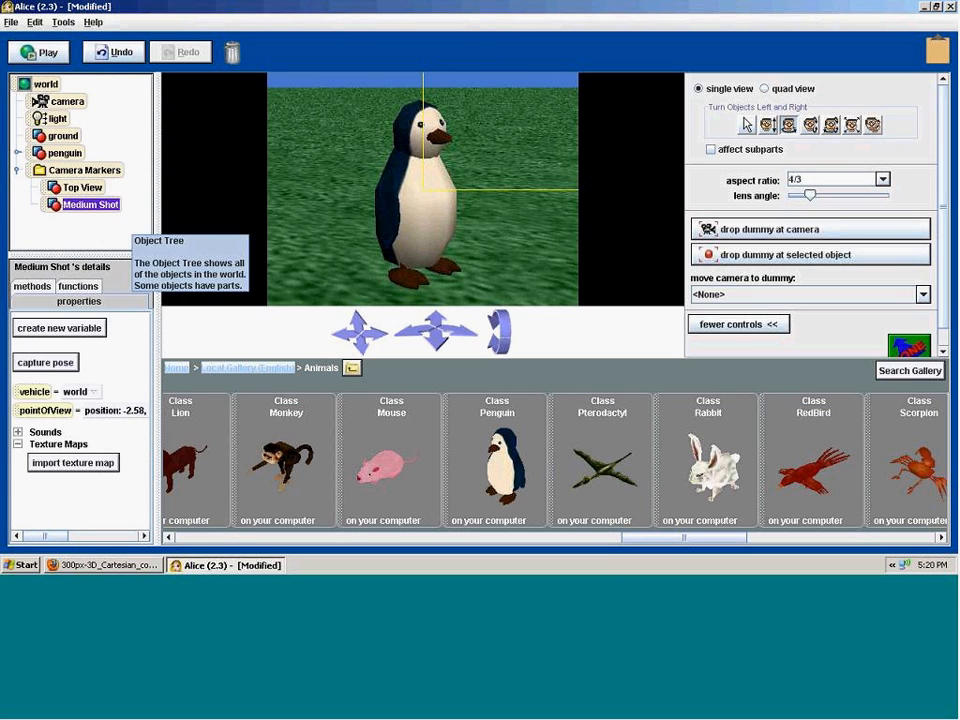
- Select the Top View marker and move the camera to that dummy
click(82, 187)
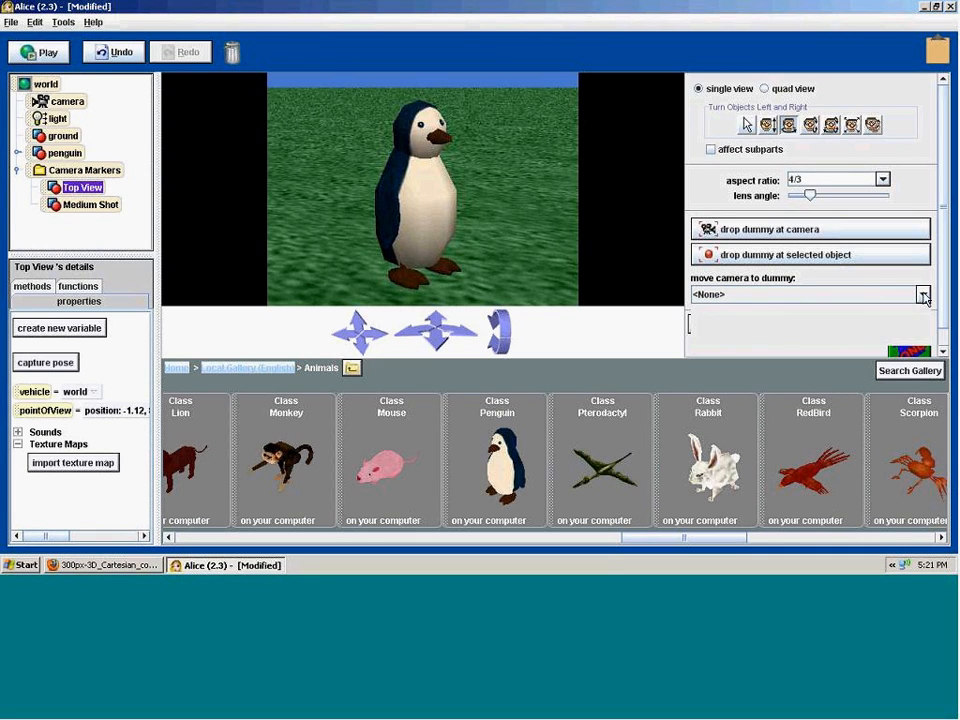
click(700, 294)
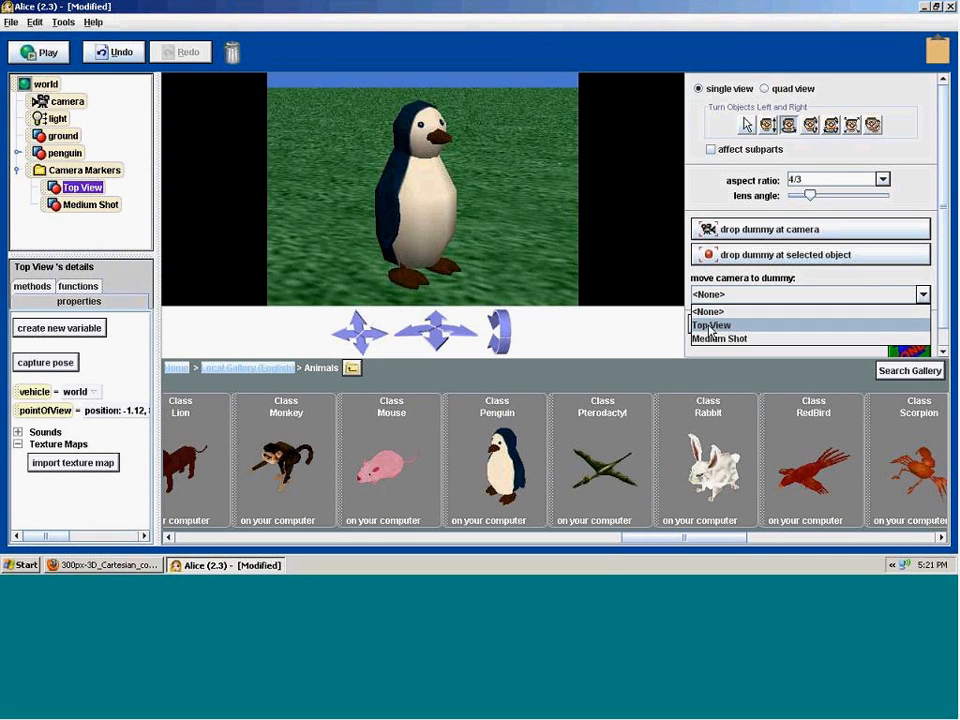
click(712, 326)
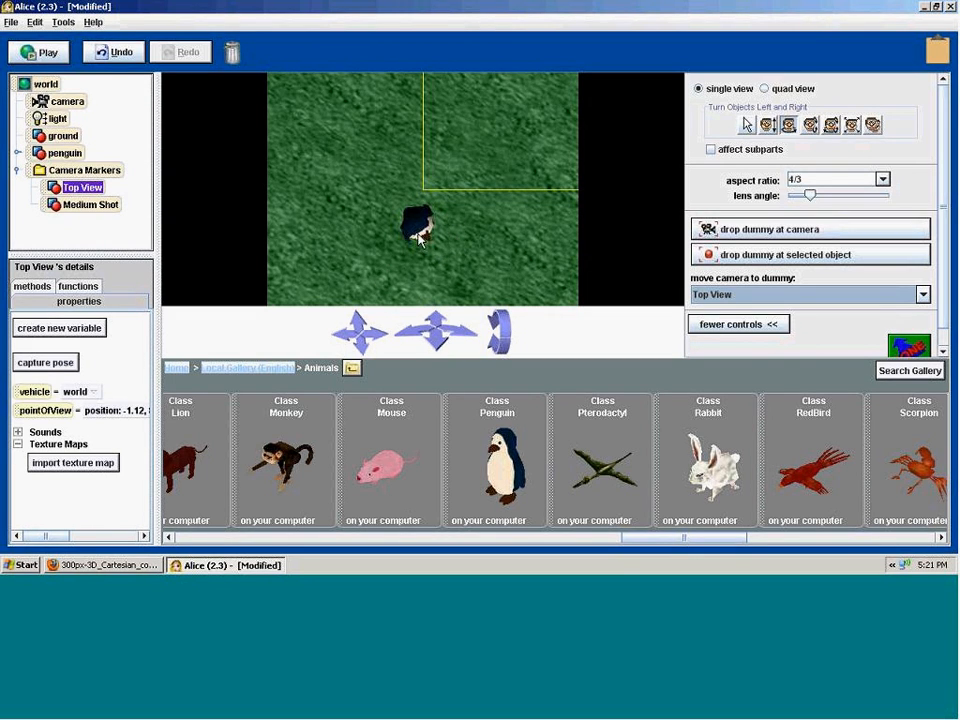
- Move the camera to the Medium Shot marker and steer it around to face the penguin's front
click(918, 292)
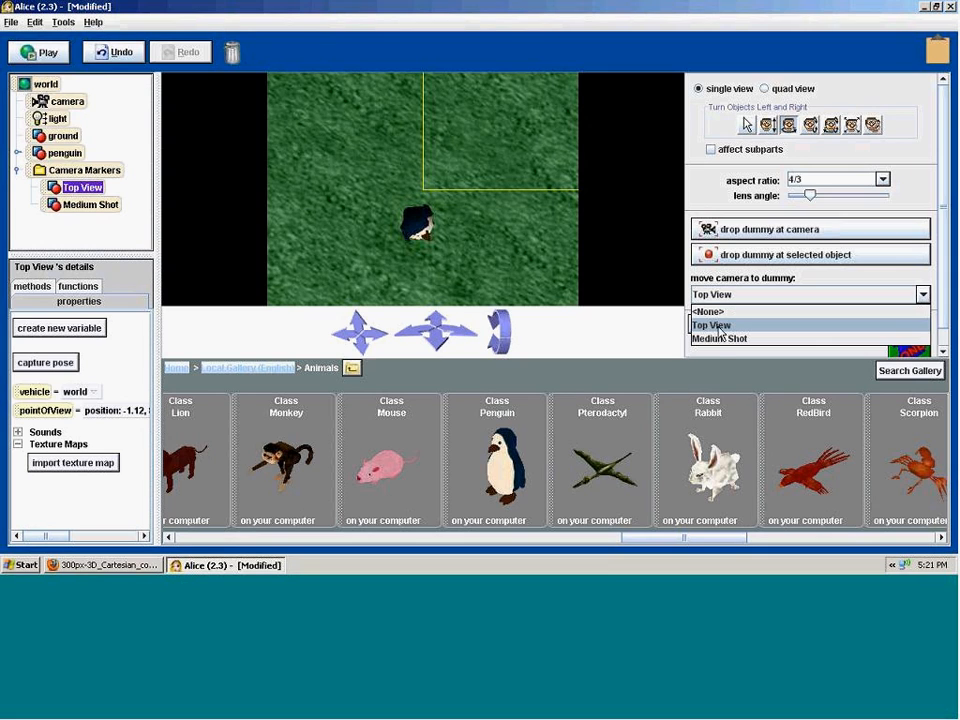
click(714, 339)
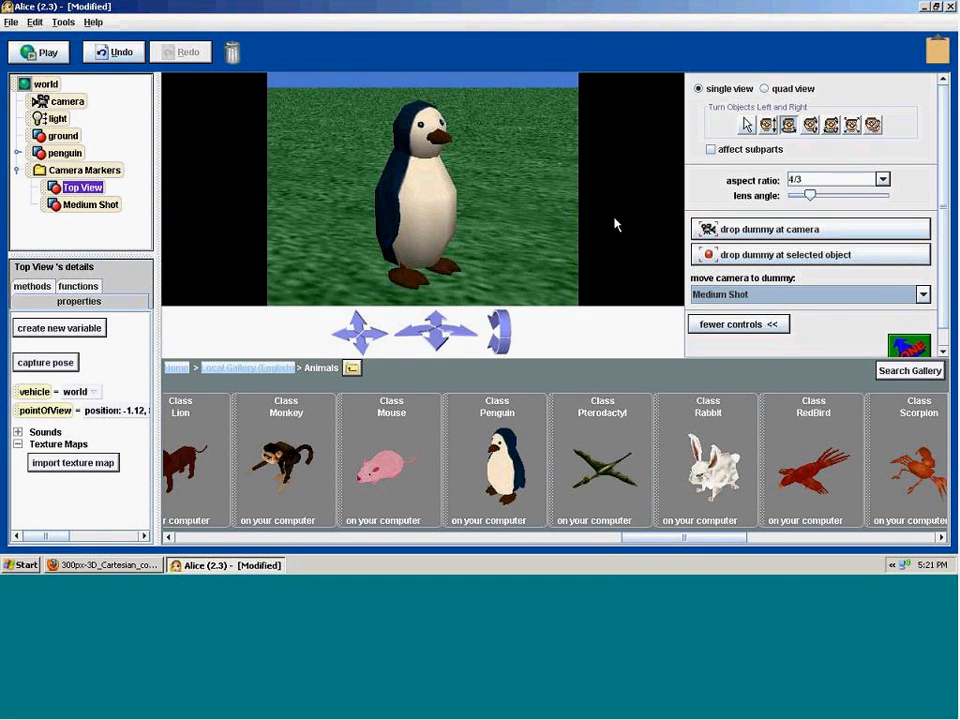
mouse_move(375, 336)
mouse_down()
mouse_move(382, 346)
mouse_move(408, 339)
mouse_move(358, 332)
mouse_up()
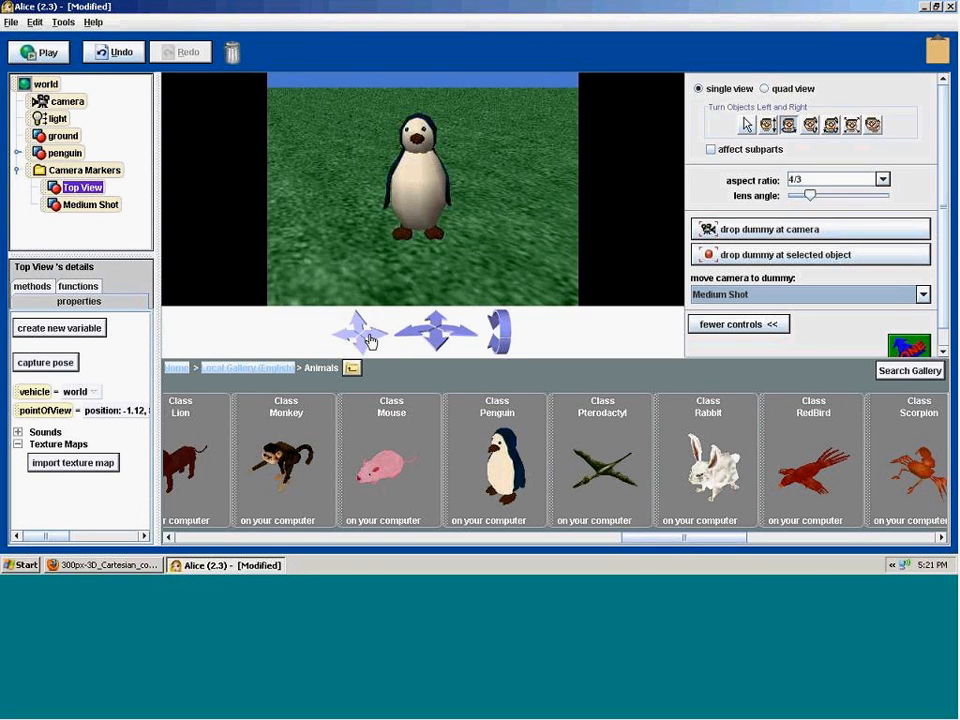
- Try turning the penguin forwards and backwards, and undo the turn
click(810, 124)
mouse_move(422, 186)
mouse_down()
mouse_move(420, 240)
mouse_move(420, 190)
mouse_up()
key(ctrl+z)
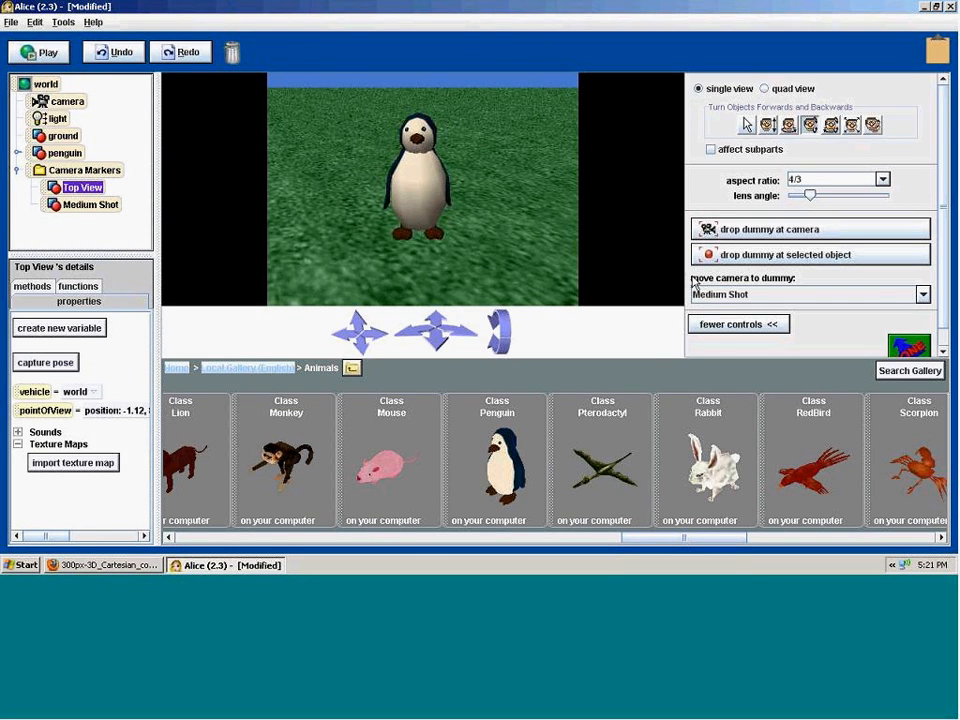
- Drop a dummy at the camera's current position and return the camera to the Medium Shot marker
click(747, 230)
click(745, 294)
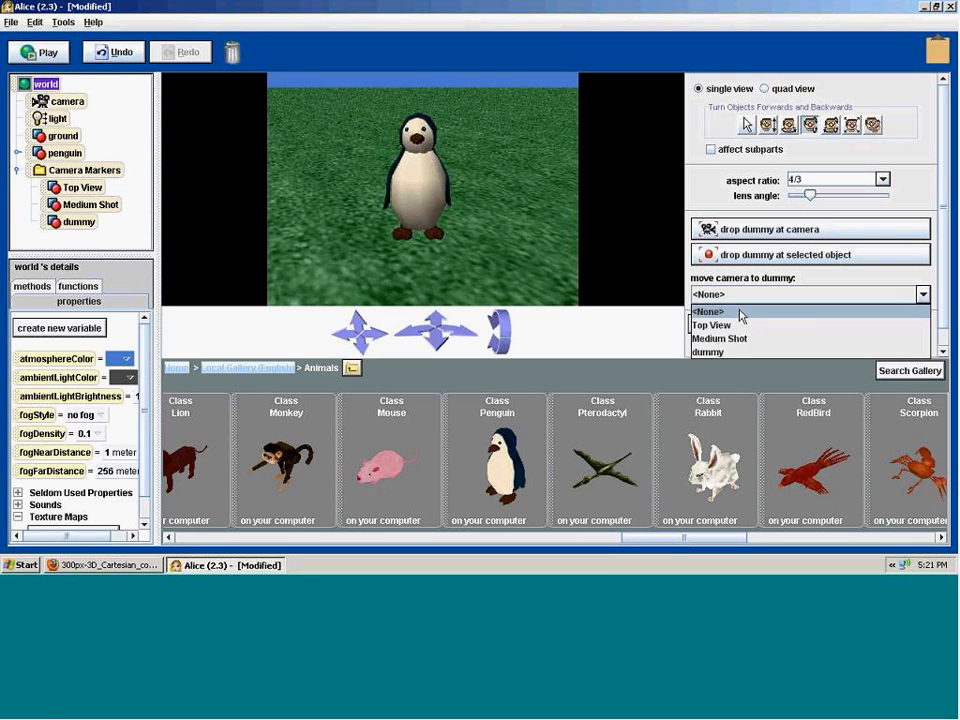
click(728, 340)
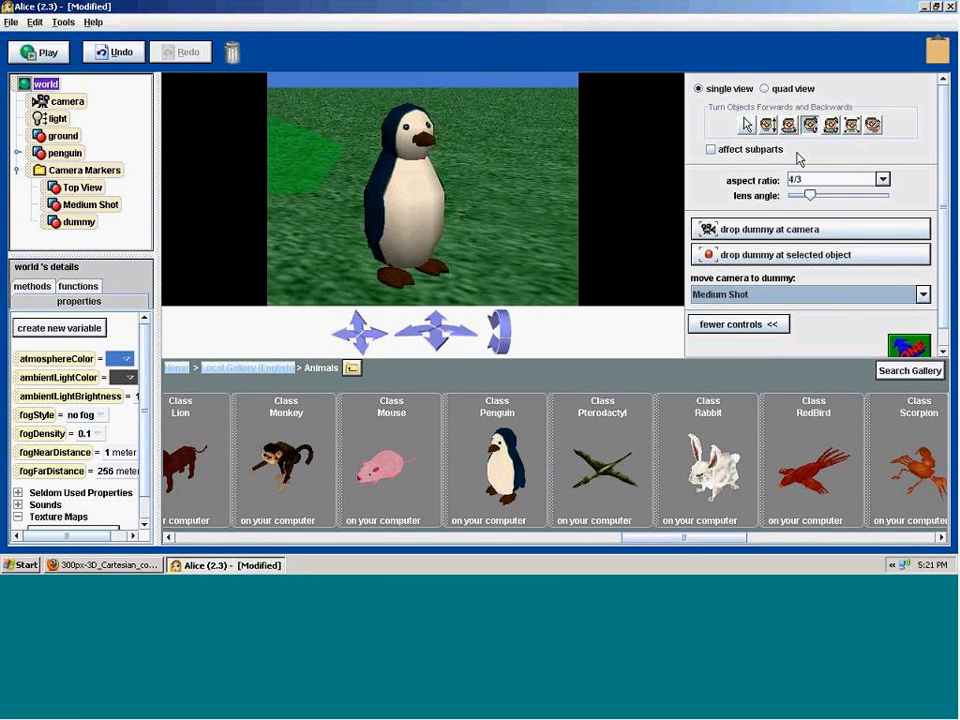
- Test turning the penguin forwards and backwards from the Medium Shot view and from the new dummy's view, undoing each turn
drag(454, 212, 418, 210)
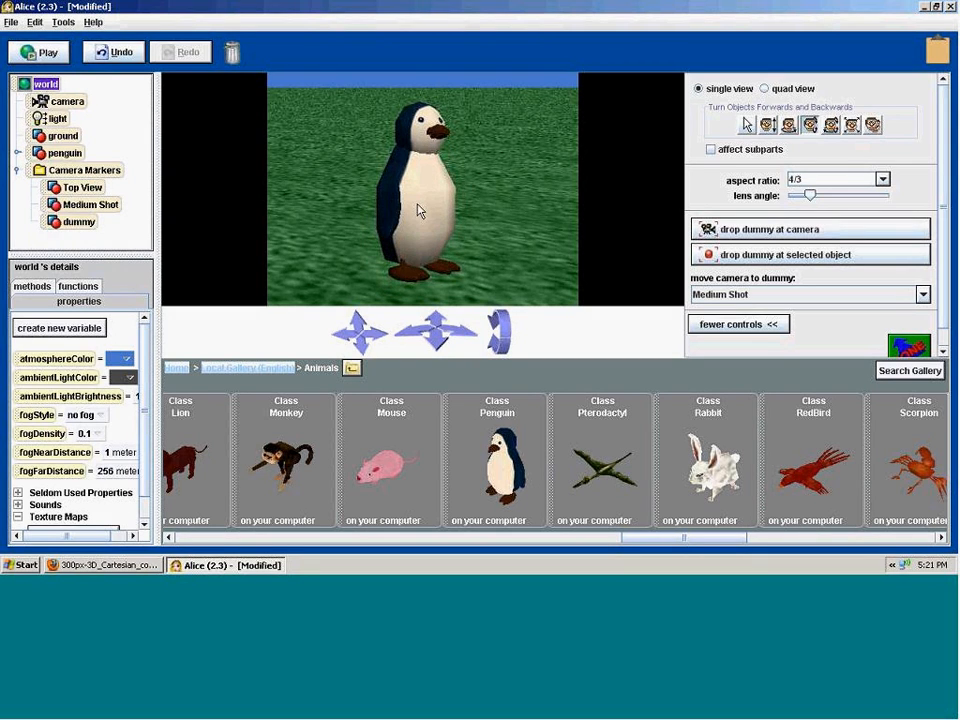
key(ctrl+z)
click(705, 296)
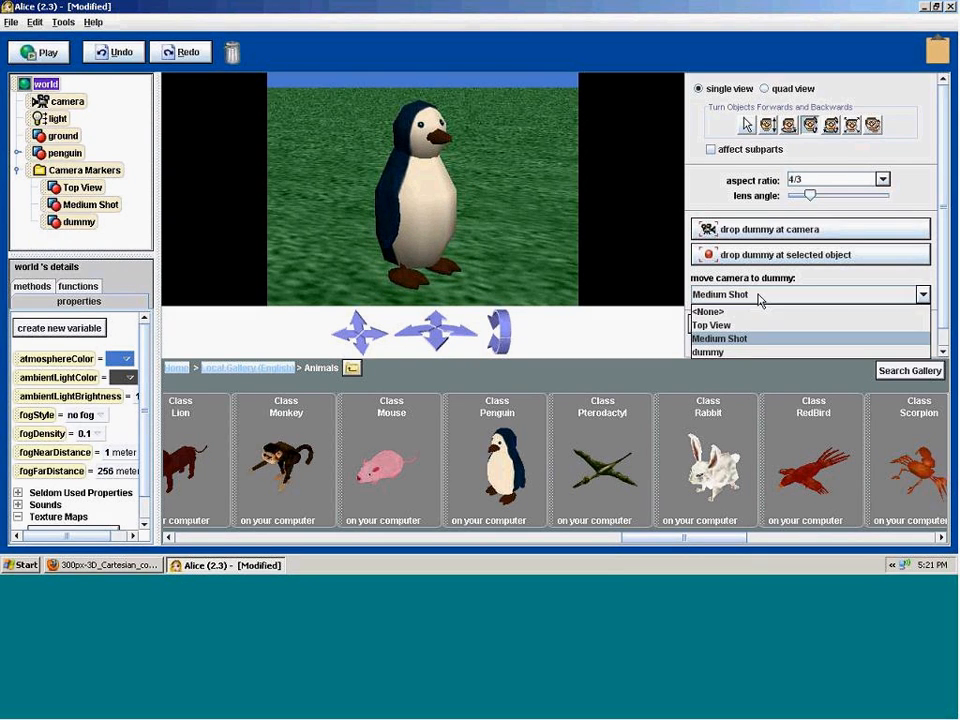
click(720, 351)
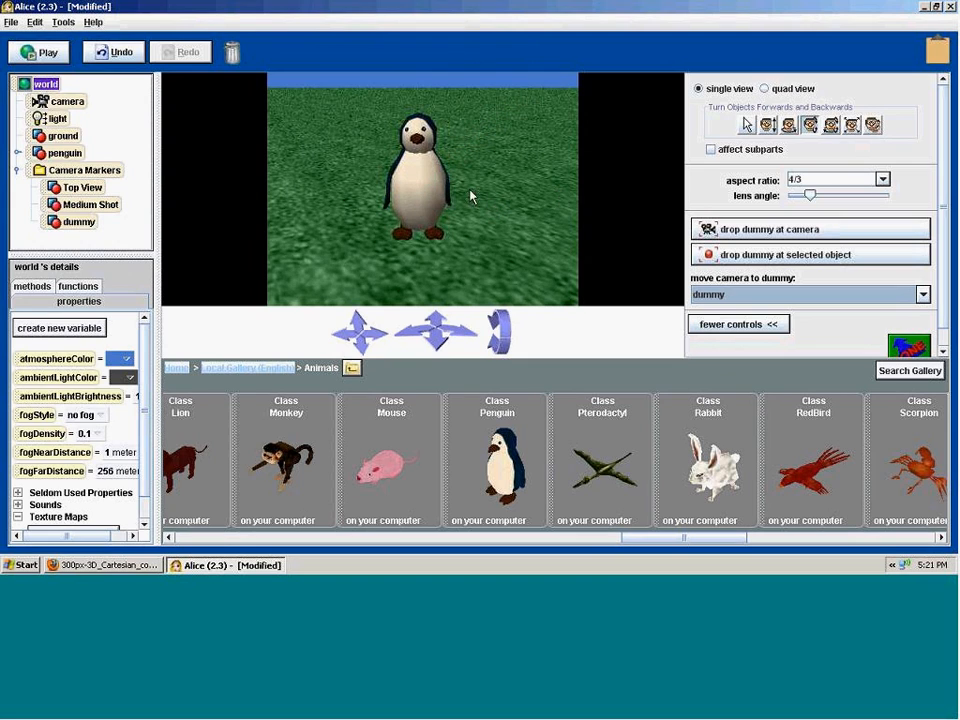
drag(437, 175, 415, 195)
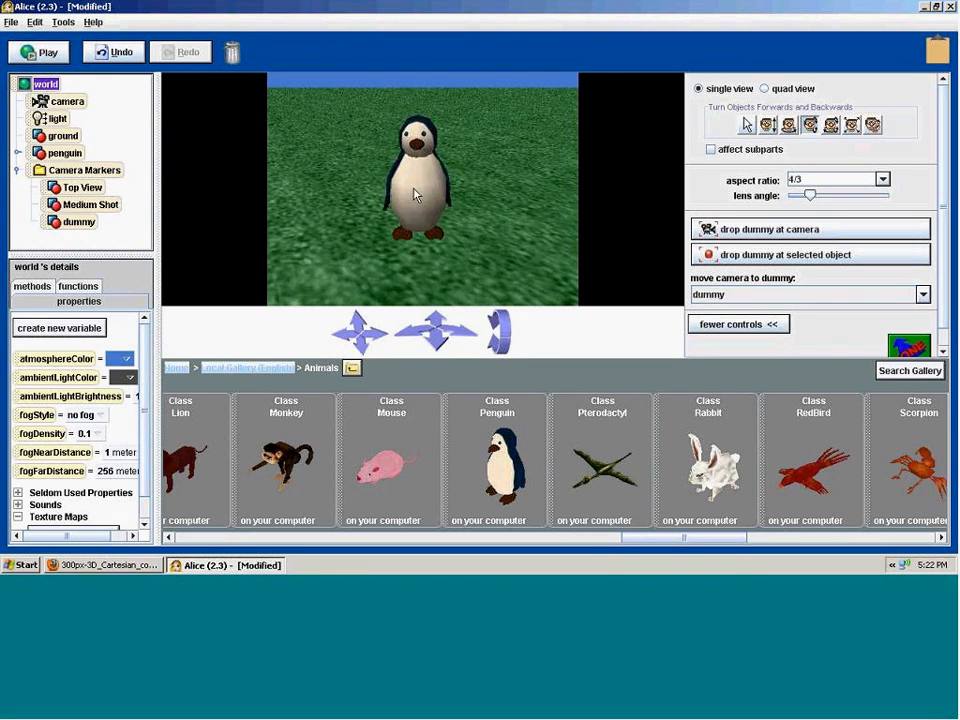
key(ctrl+z)
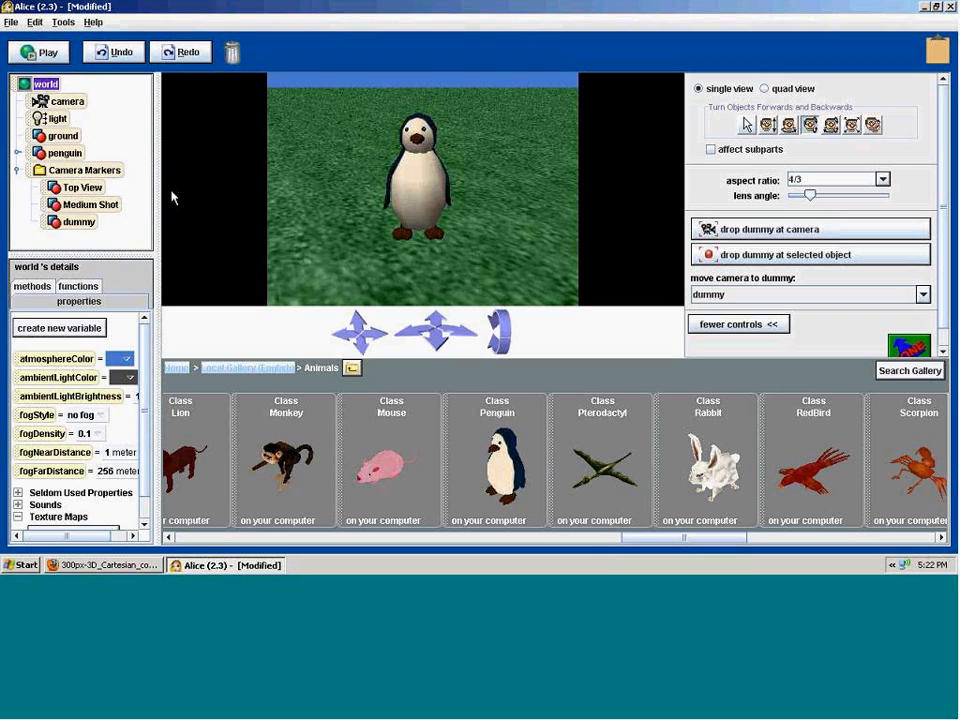
- Rename the new dummy in the Camera Markers folder to "Front View"
click(72, 225)
click(72, 225)
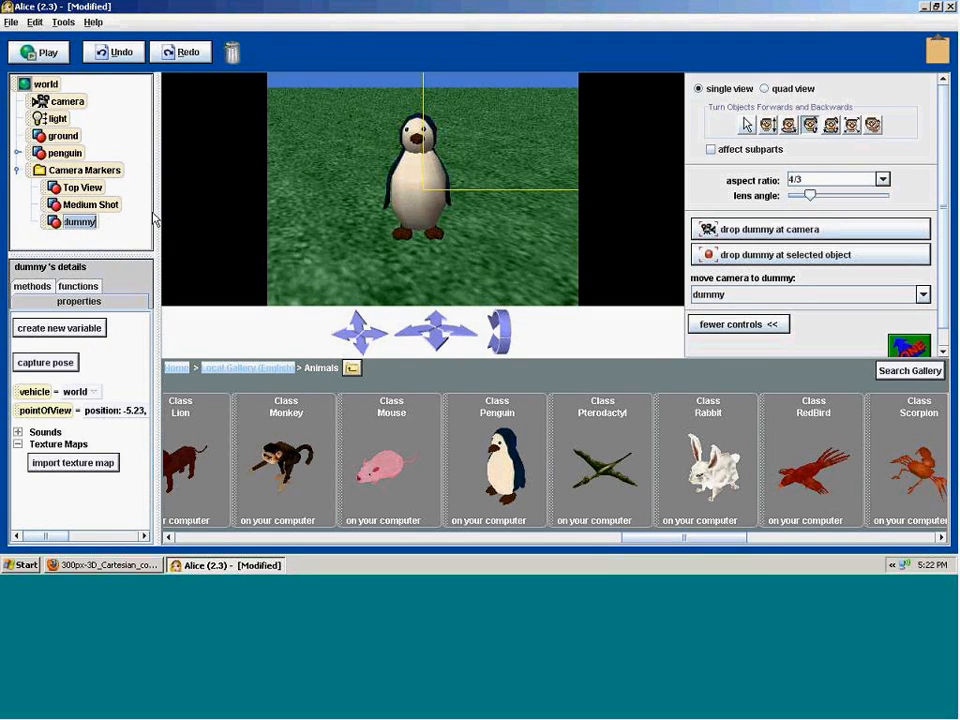
text(Front View)
key(Return)
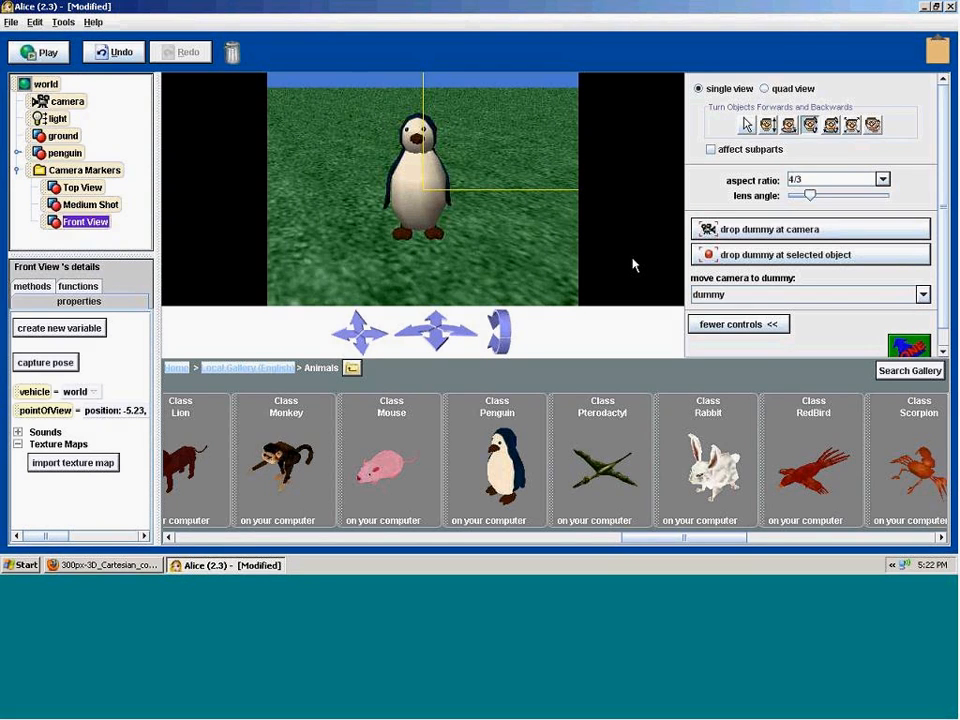
- Move the camera to the Top View marker and back to the Medium Shot marker
click(770, 297)
click(735, 325)
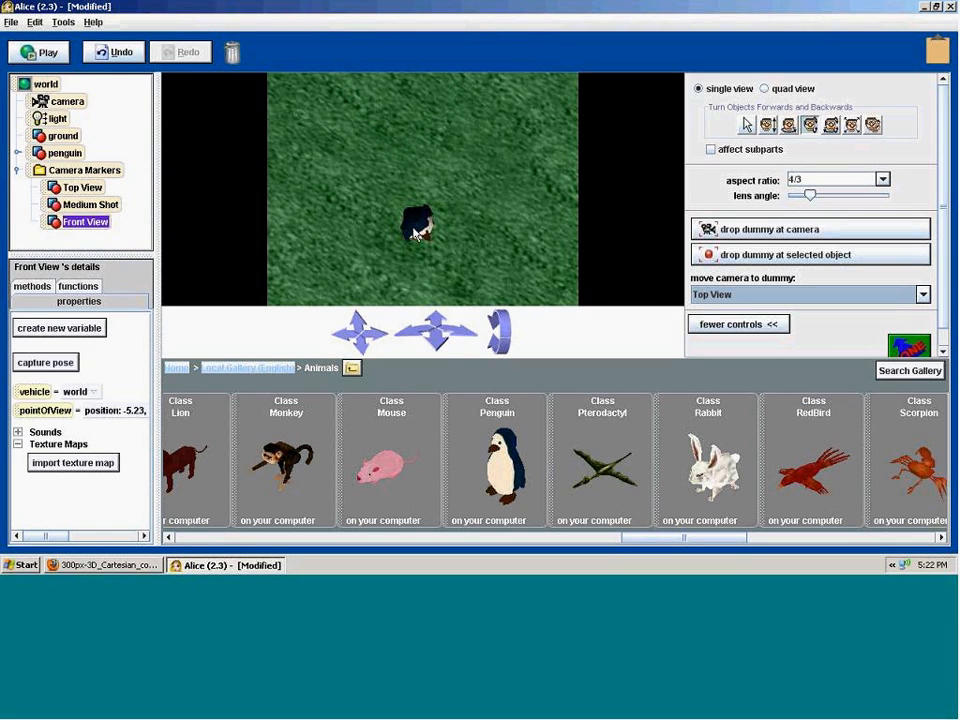
click(729, 300)
click(732, 300)
click(736, 296)
click(729, 340)
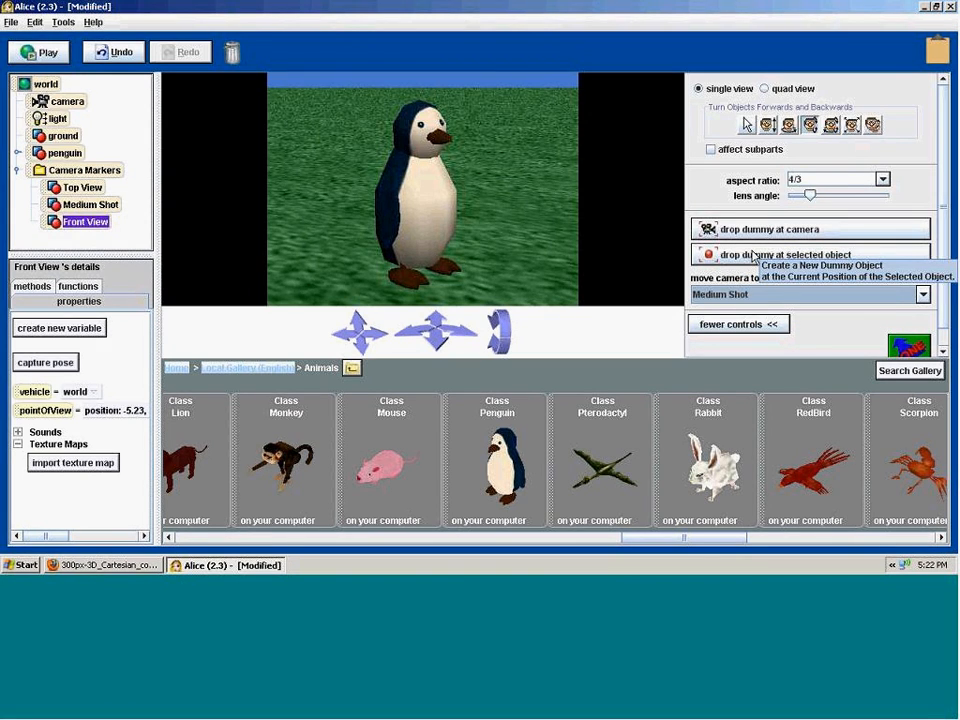
- Select the penguin and drop a dummy at the selected object's position
click(417, 189)
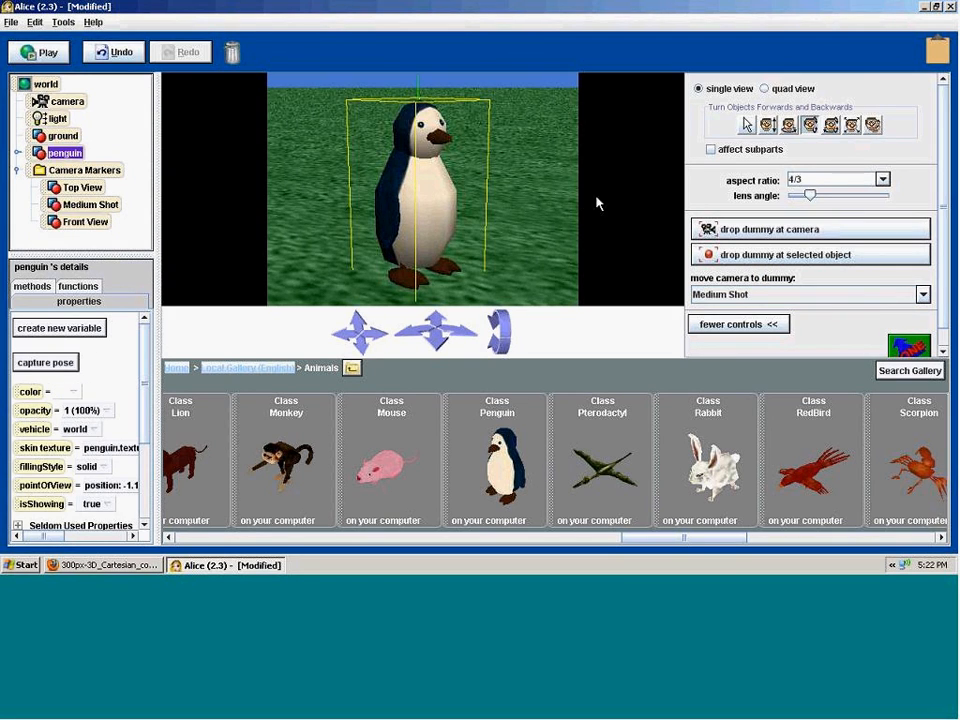
click(724, 256)
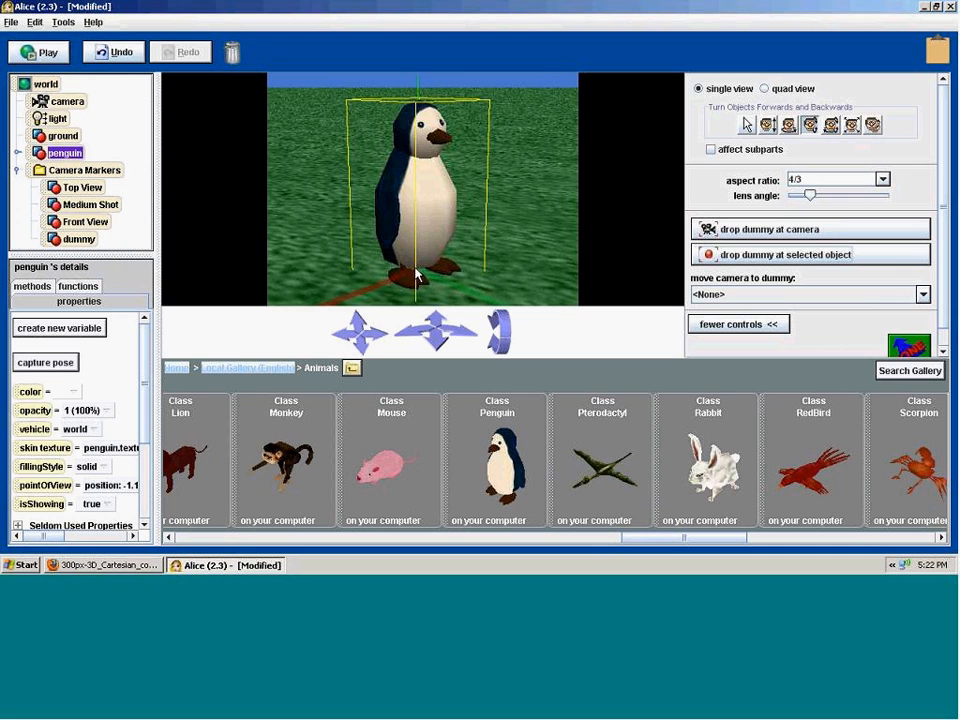
- Move the penguin freely to one side of the dummy's axes, and briefly play the world to view the result
click(746, 124)
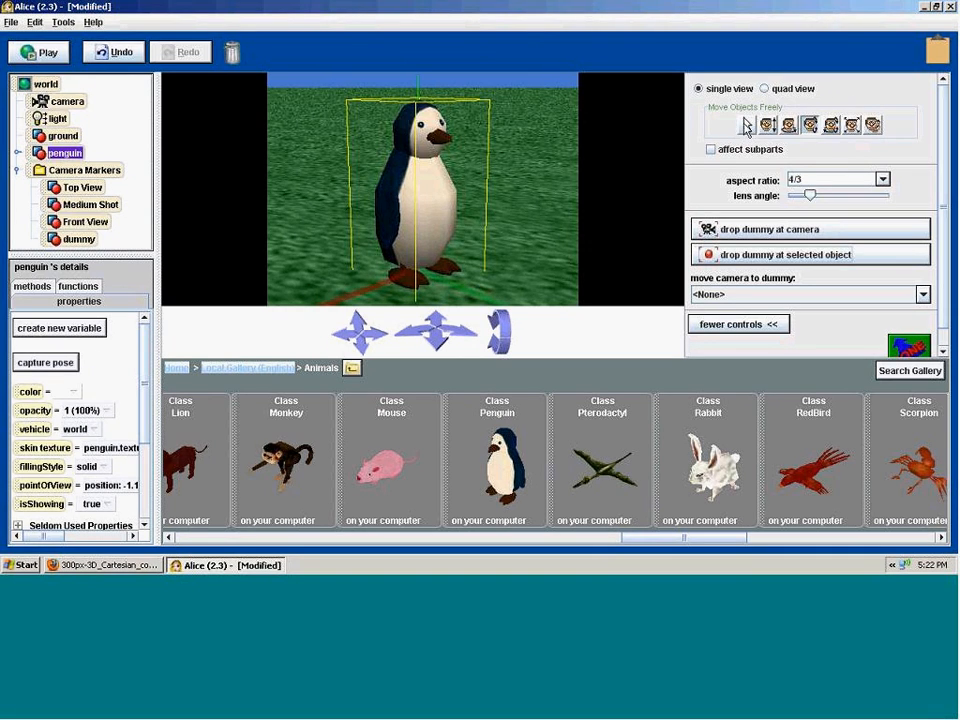
drag(418, 226, 437, 289)
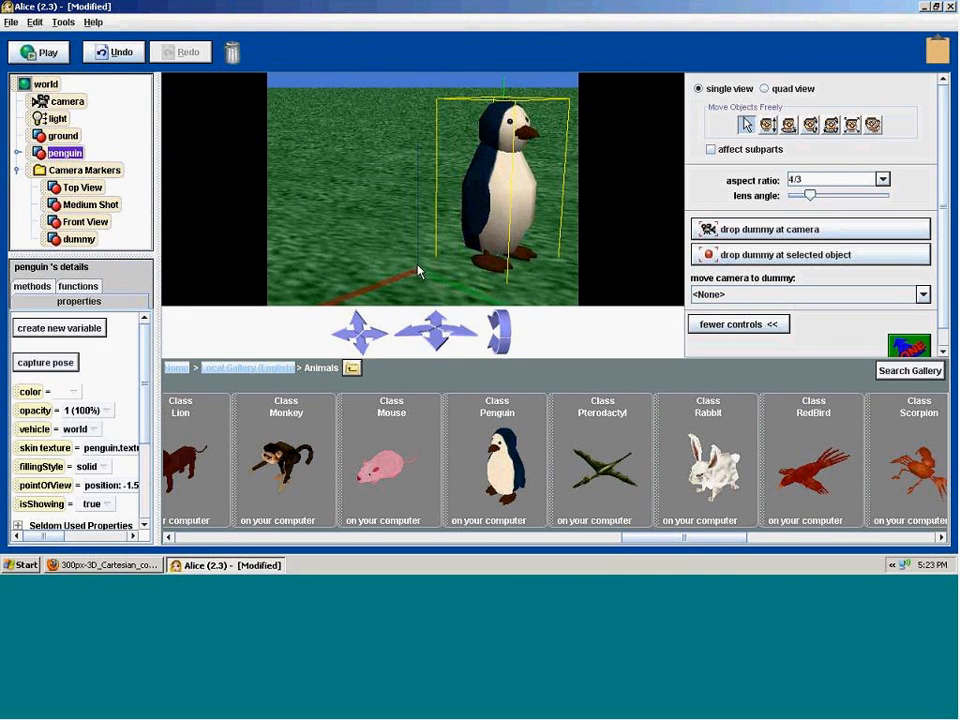
click(40, 51)
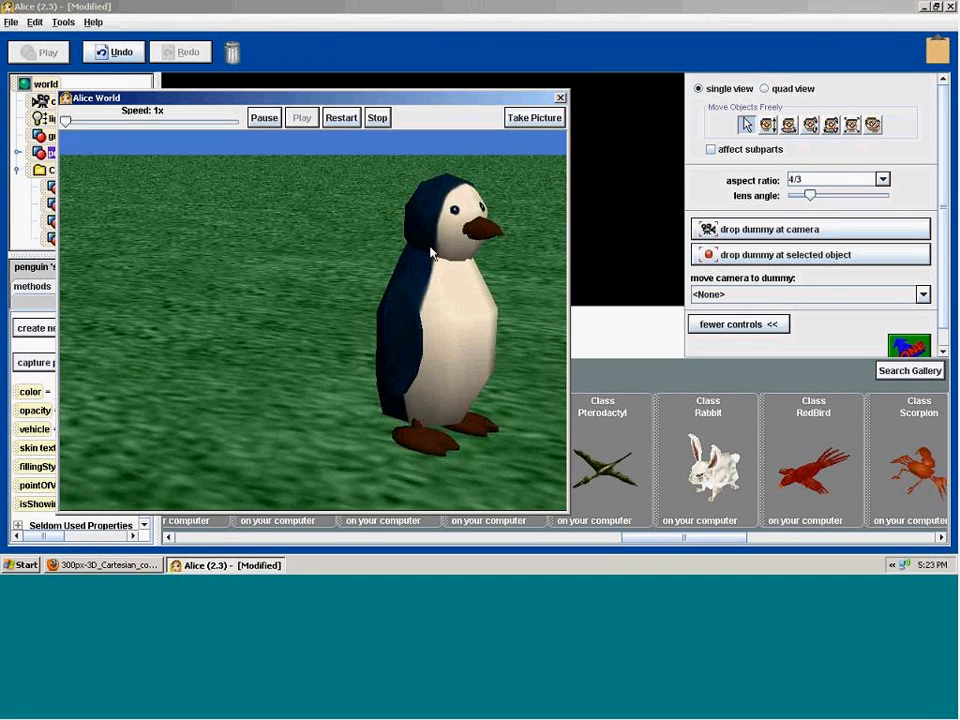
click(560, 98)
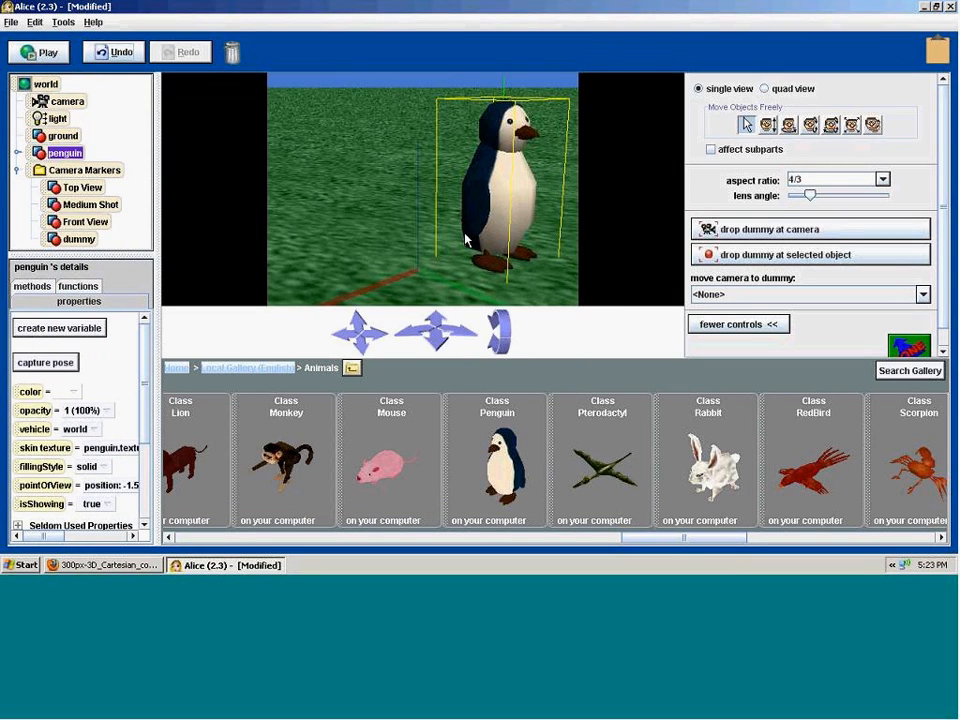
- Select the new dummy in the Camera Markers folder and undo the last two changes, including the penguin's move
click(110, 171)
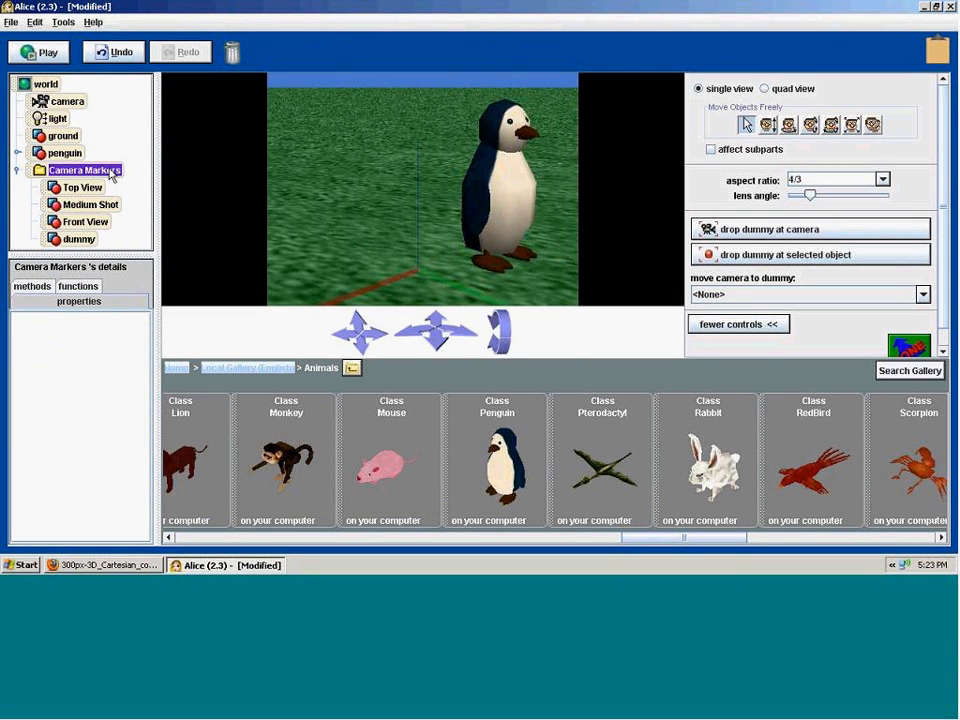
click(80, 239)
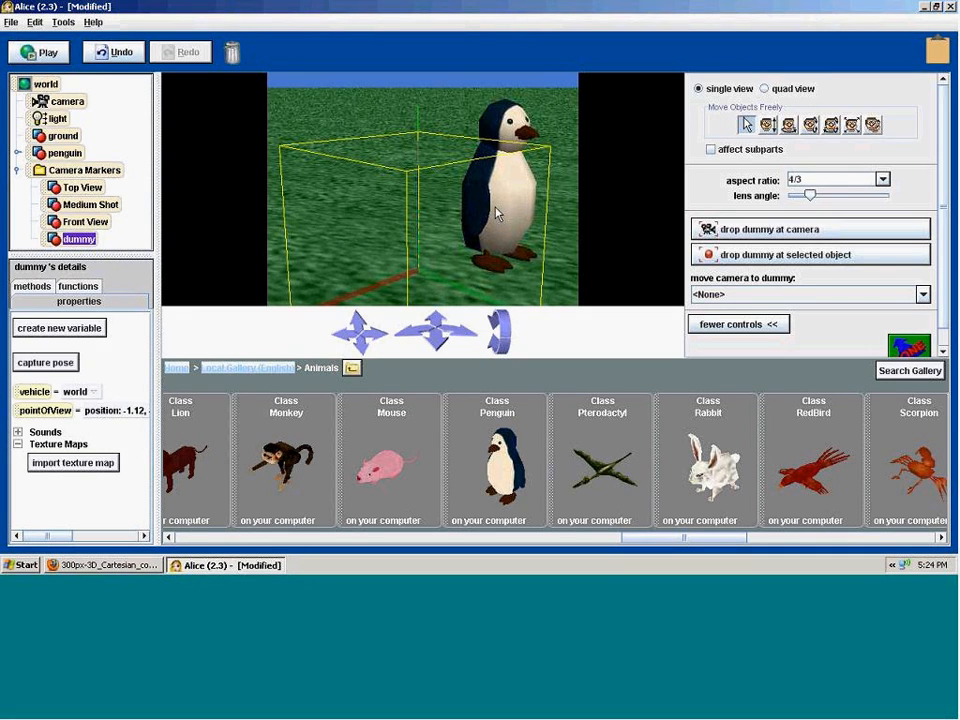
key(ctrl+z)
key(ctrl+z)
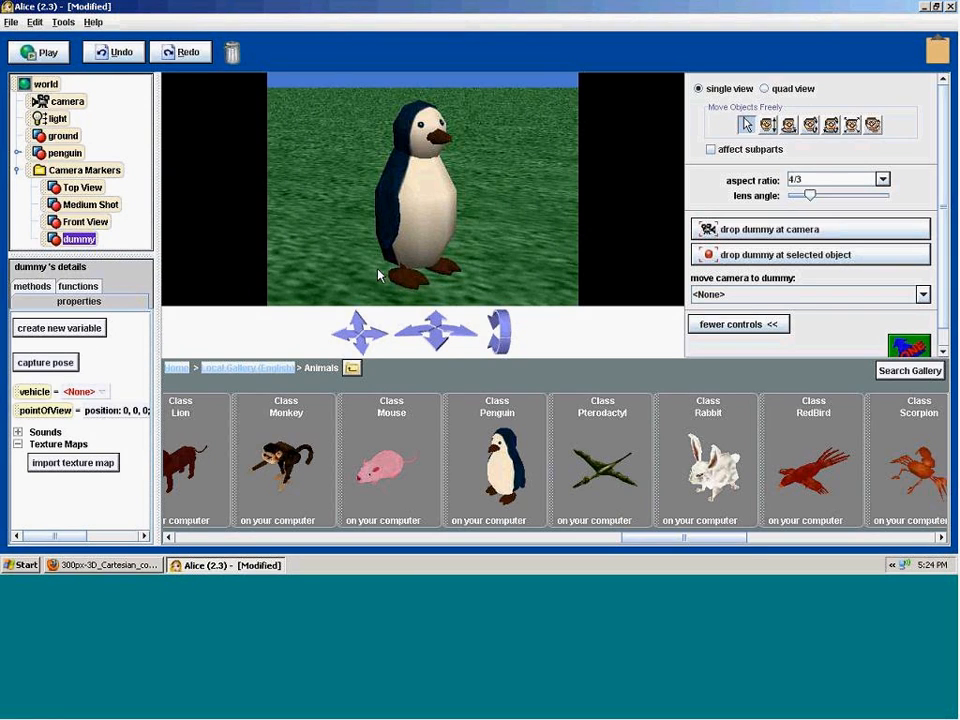
- Try moving the camera to the dummy made from the penguin, and return it to the Medium Shot marker
click(79, 243)
click(56, 238)
click(57, 221)
click(55, 238)
click(922, 294)
click(724, 364)
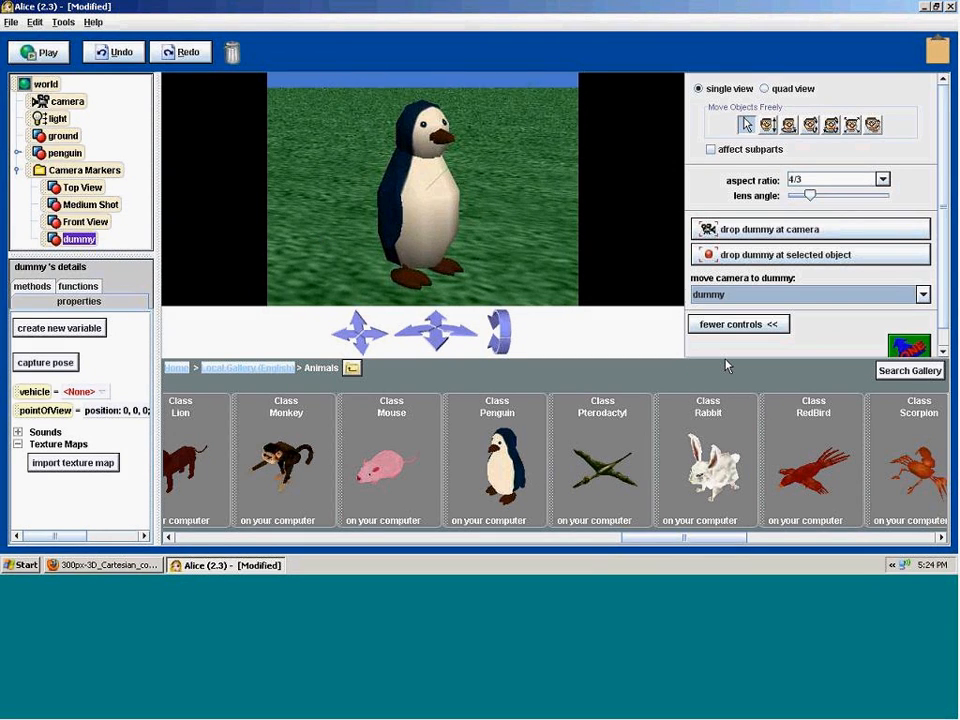
click(740, 294)
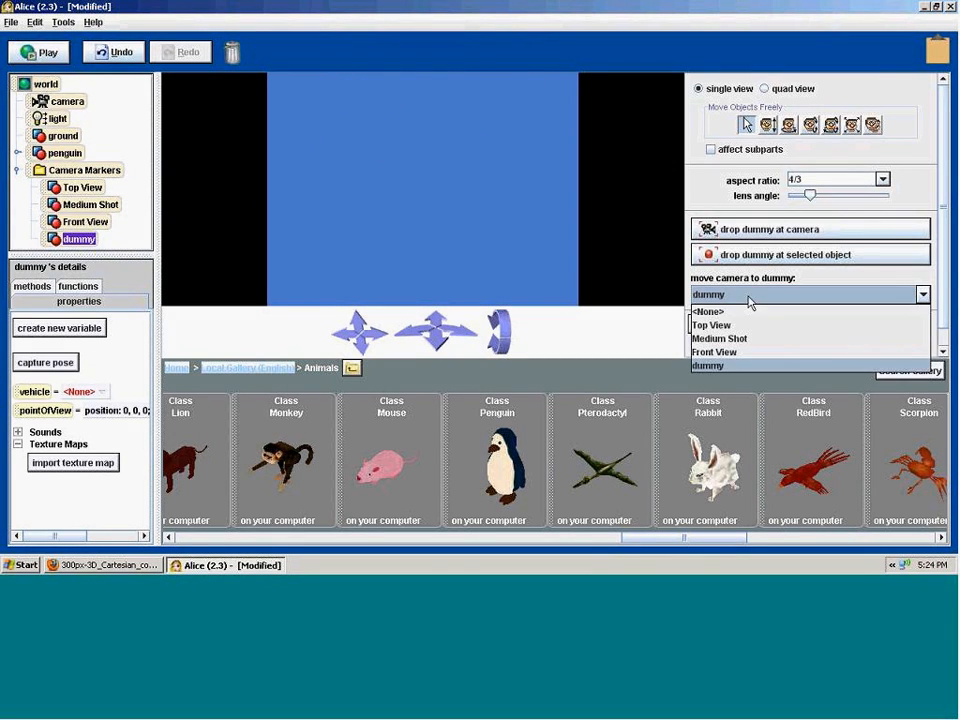
click(737, 340)
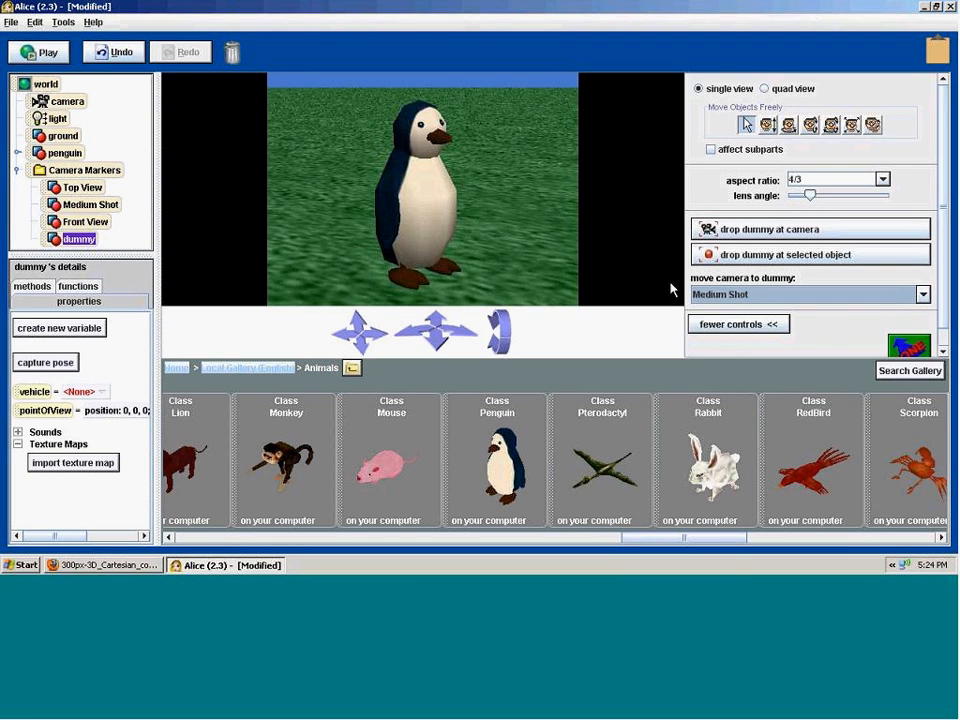
- Rename the last dummy in the Camera Markers folder to "Penguin Position", postponing the save reminder
click(85, 221)
click(76, 239)
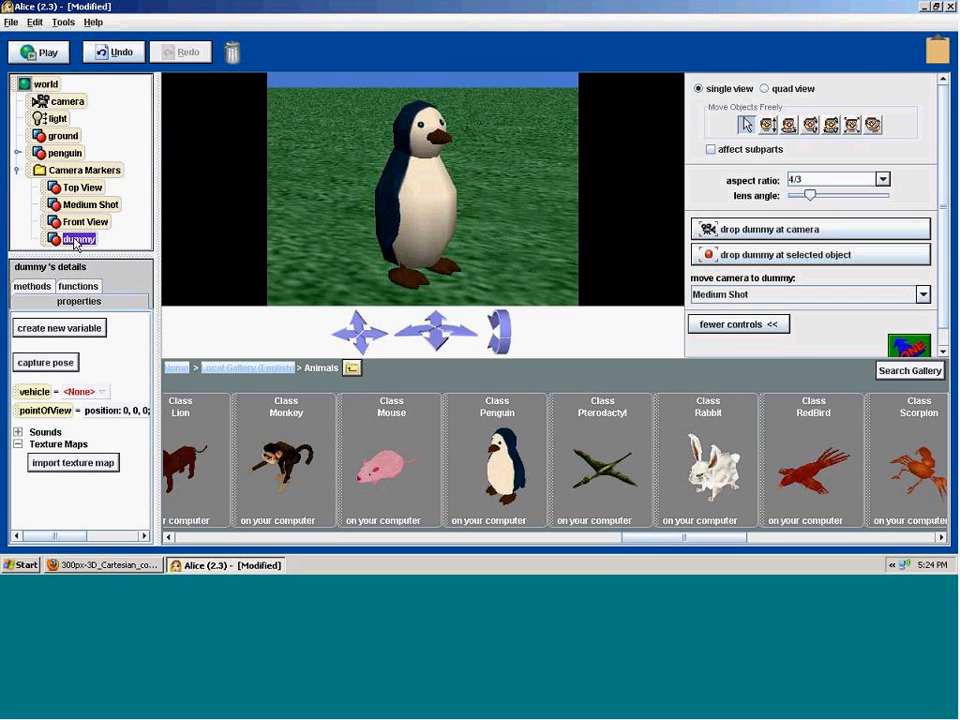
double_click(65, 240)
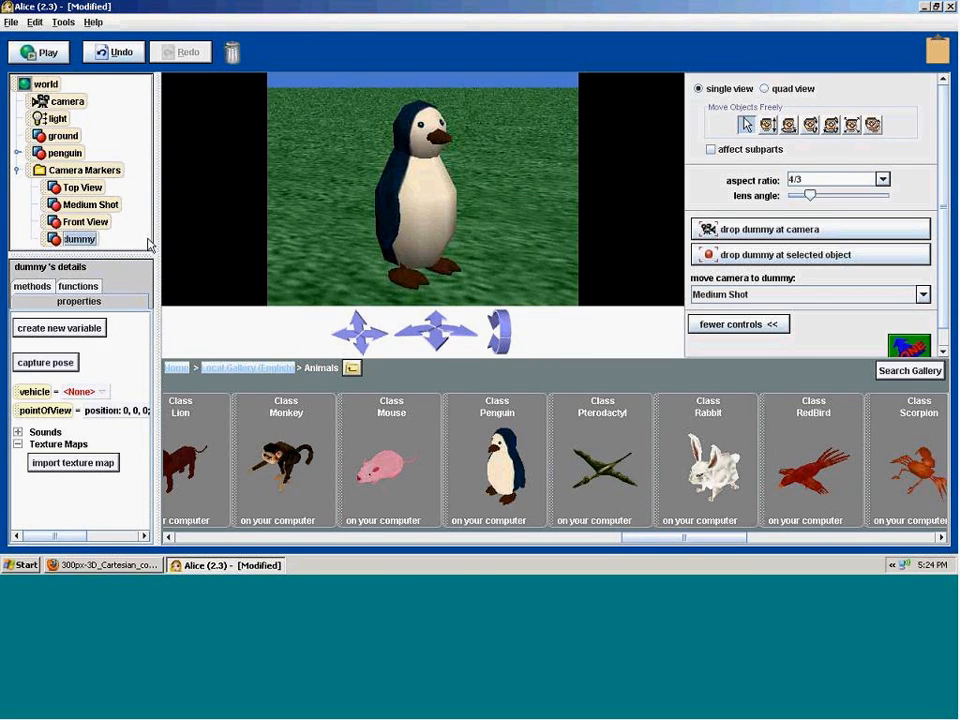
text(Penguin Po)
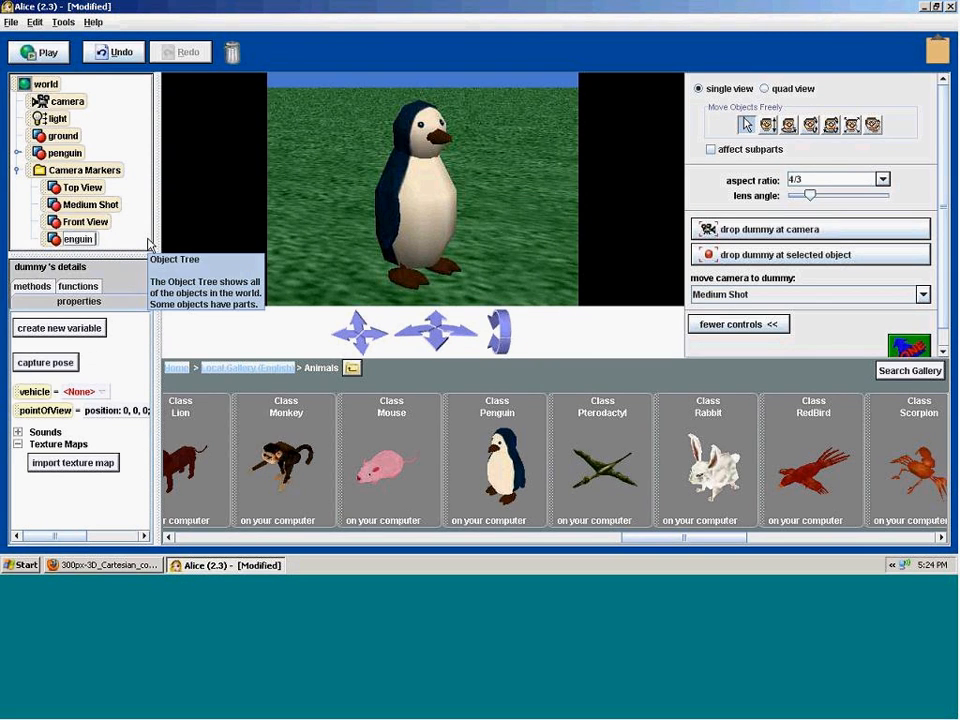
text(sition)
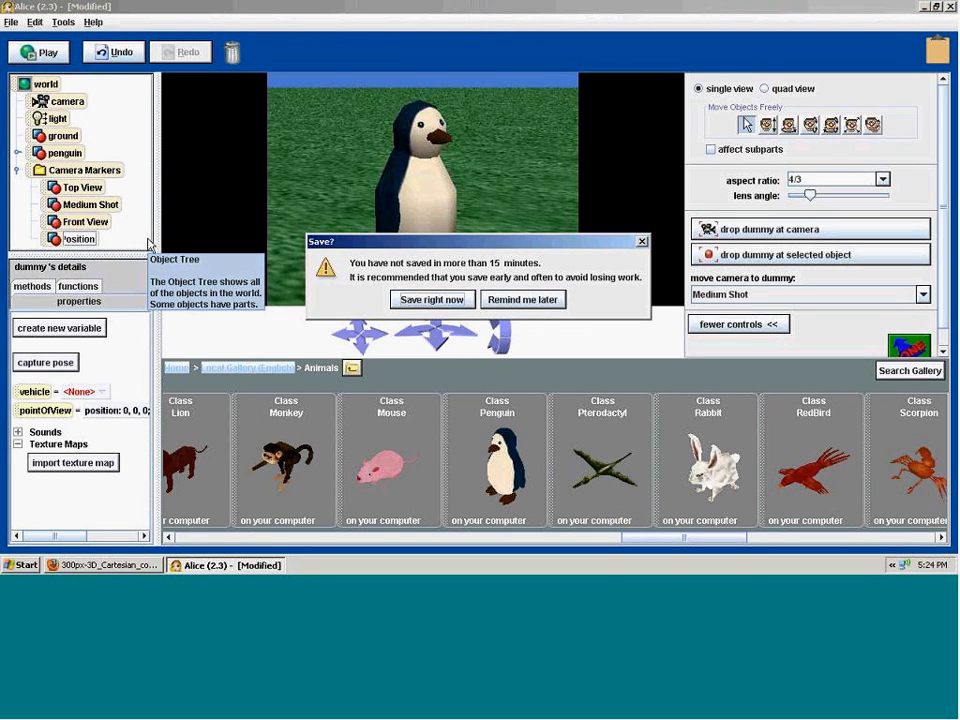
click(500, 300)
double_click(80, 239)
text(penguin P)
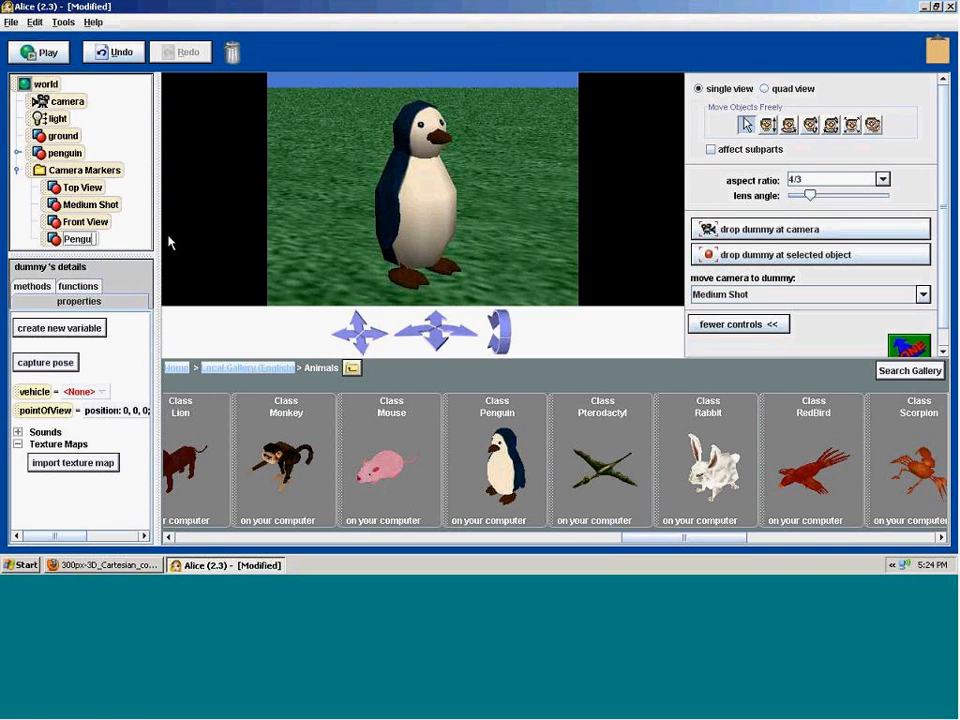
text(osition)
key(Return)
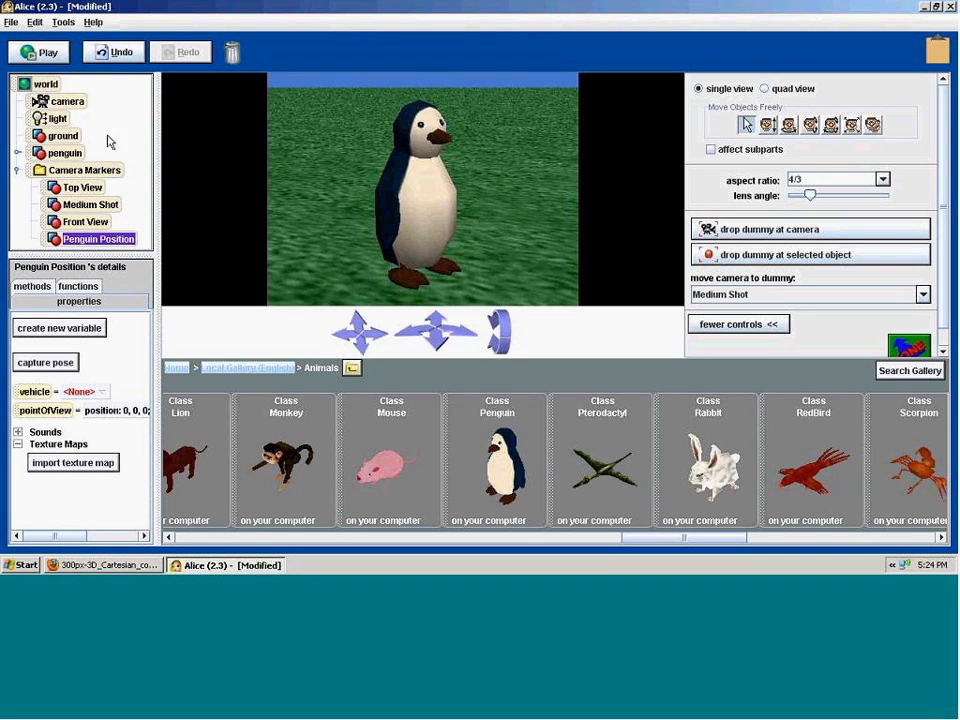
- Enlarge the object tree area and create a new group in the world
drag(113, 256, 110, 358)
right_click(70, 276)
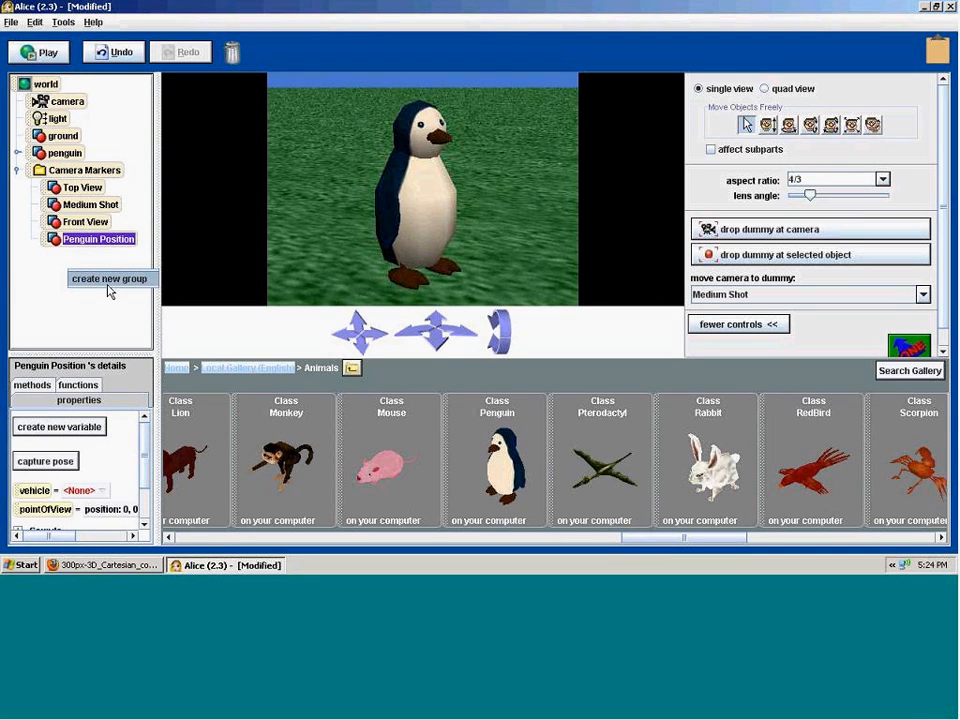
click(110, 278)
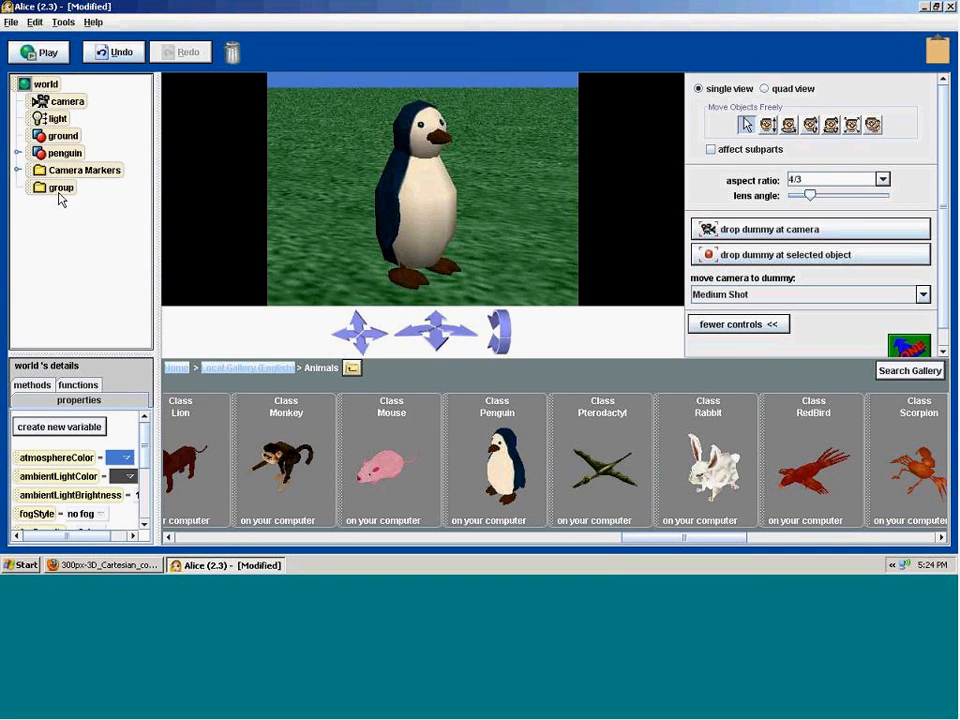
- Move the Penguin Position dummy from the Camera Markers folder into the new group and expand that group
click(17, 171)
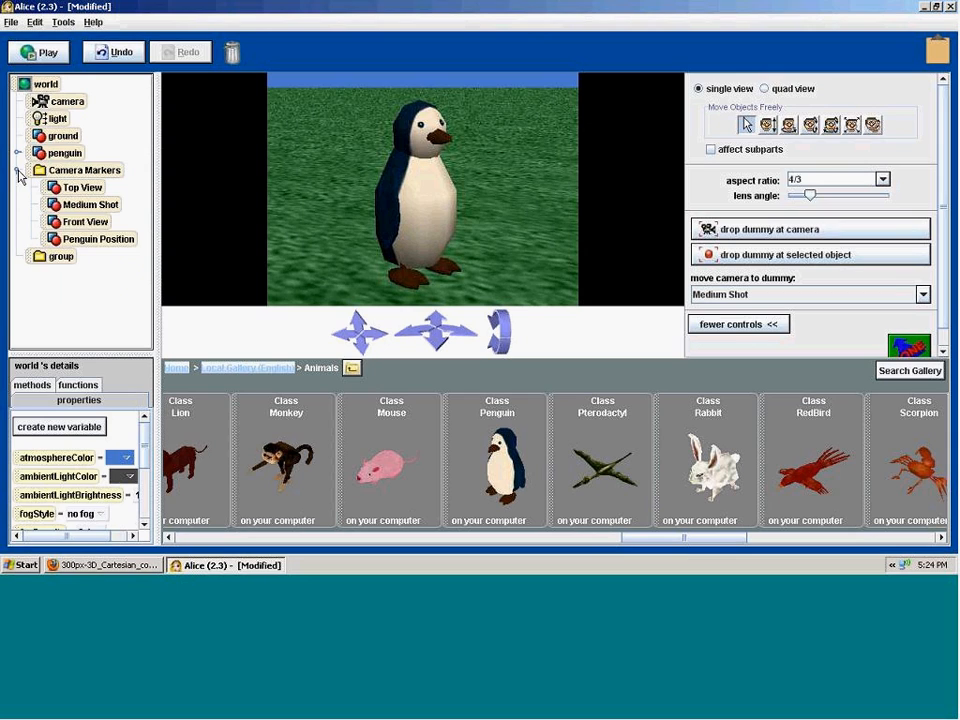
click(66, 242)
mouse_move(66, 245)
mouse_down()
mouse_move(62, 265)
mouse_move(60, 256)
mouse_up()
click(57, 241)
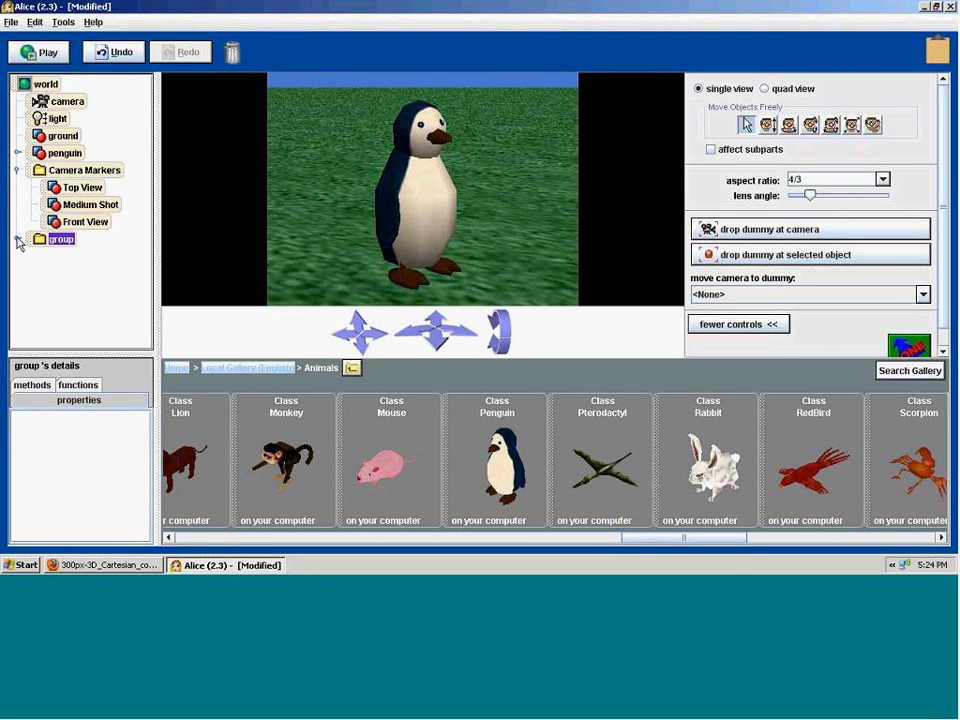
click(17, 238)
- Rename the new group as "Object Markers"
double_click(56, 239)
text(O)
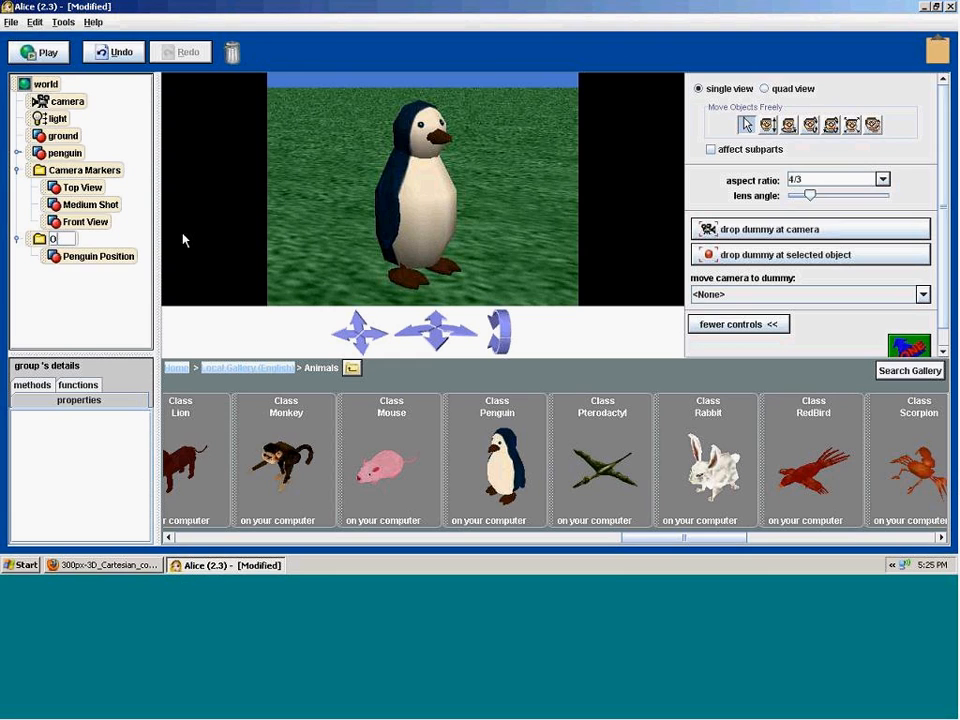
text(bject Markers)
key(Return)
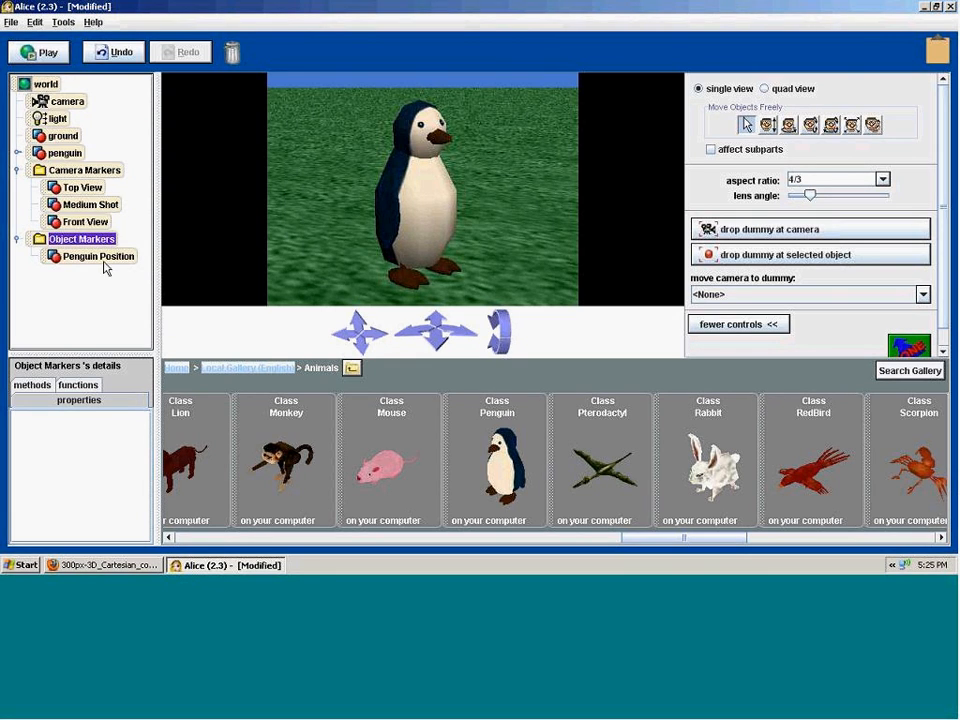
- Select the Medium Shot dummy, and collapse the Object Markers and Camera Markers folders in the object tree
click(82, 205)
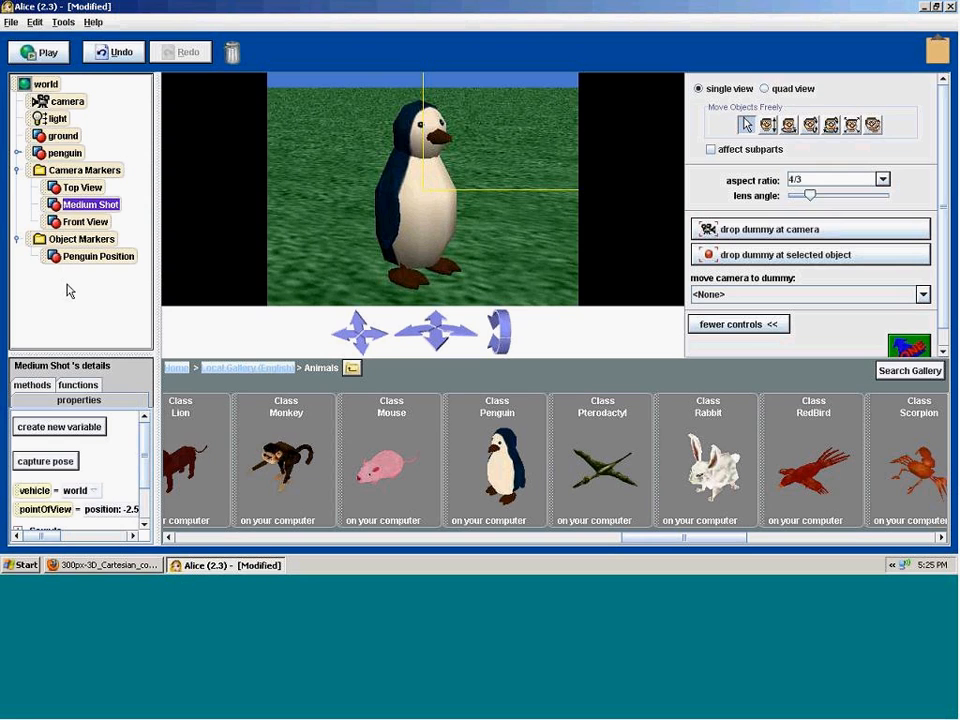
click(17, 239)
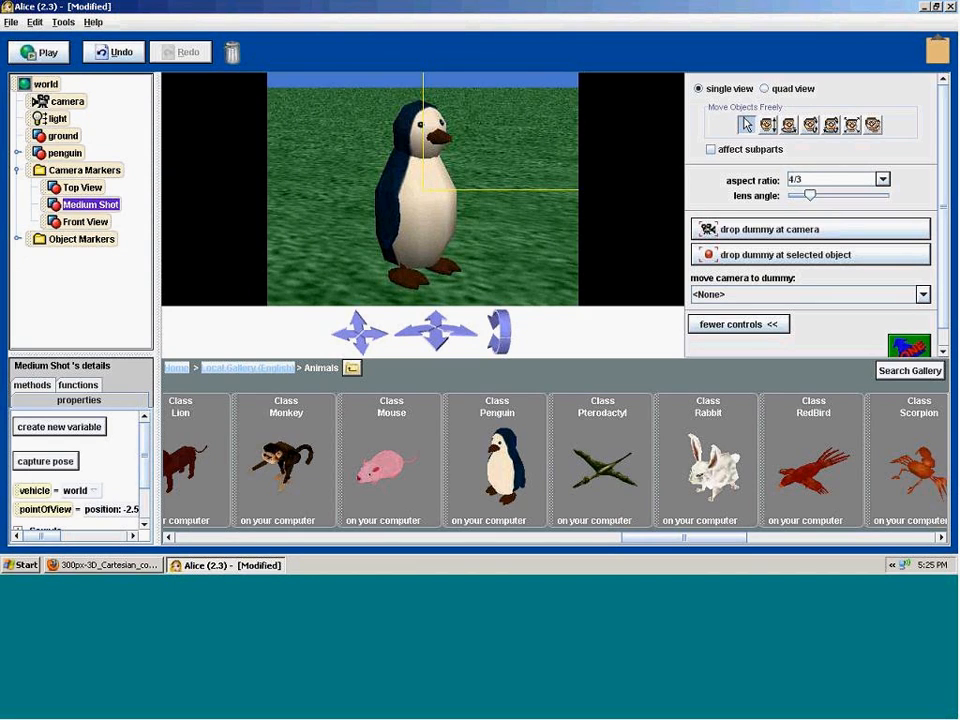
click(17, 170)
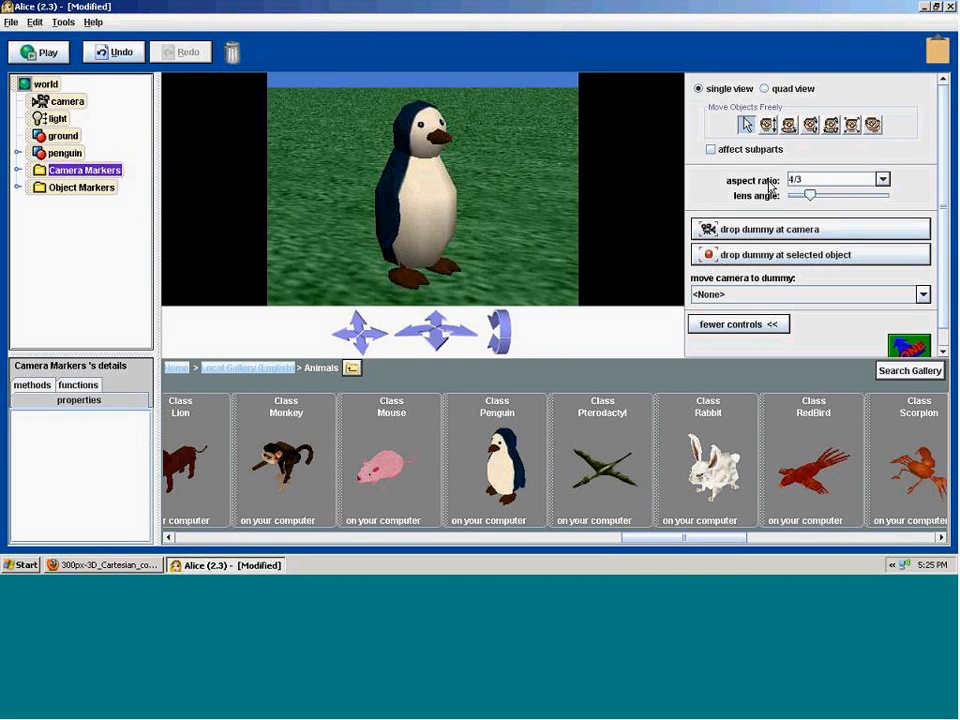
- Set the camera's aspect ratio to 1.85, play the world to preview it, and close the preview
click(846, 179)
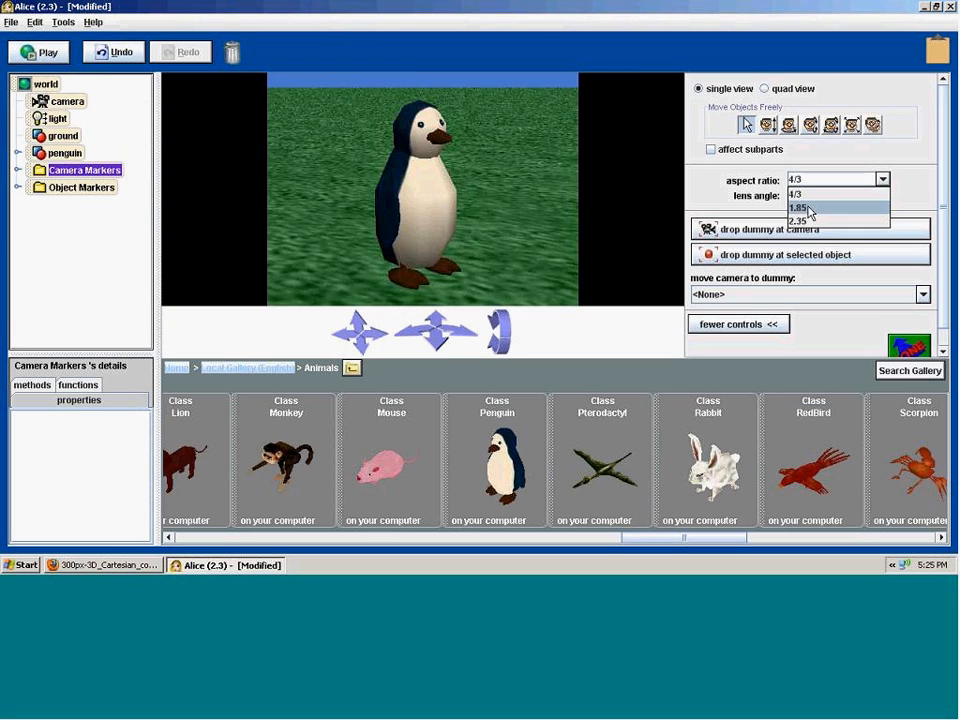
click(810, 209)
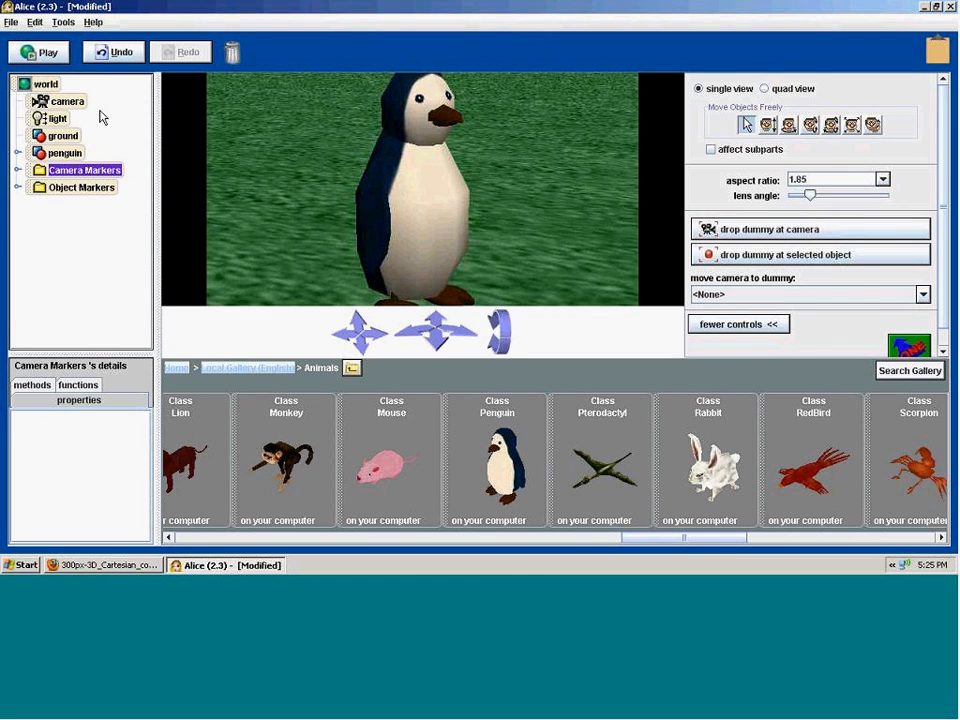
click(40, 52)
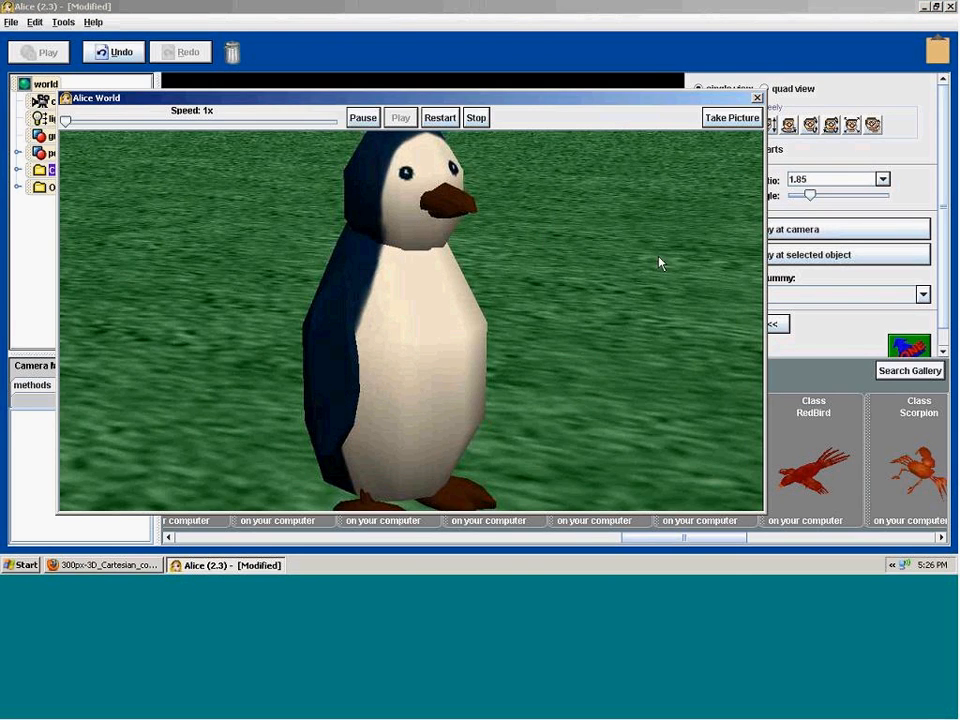
click(759, 99)
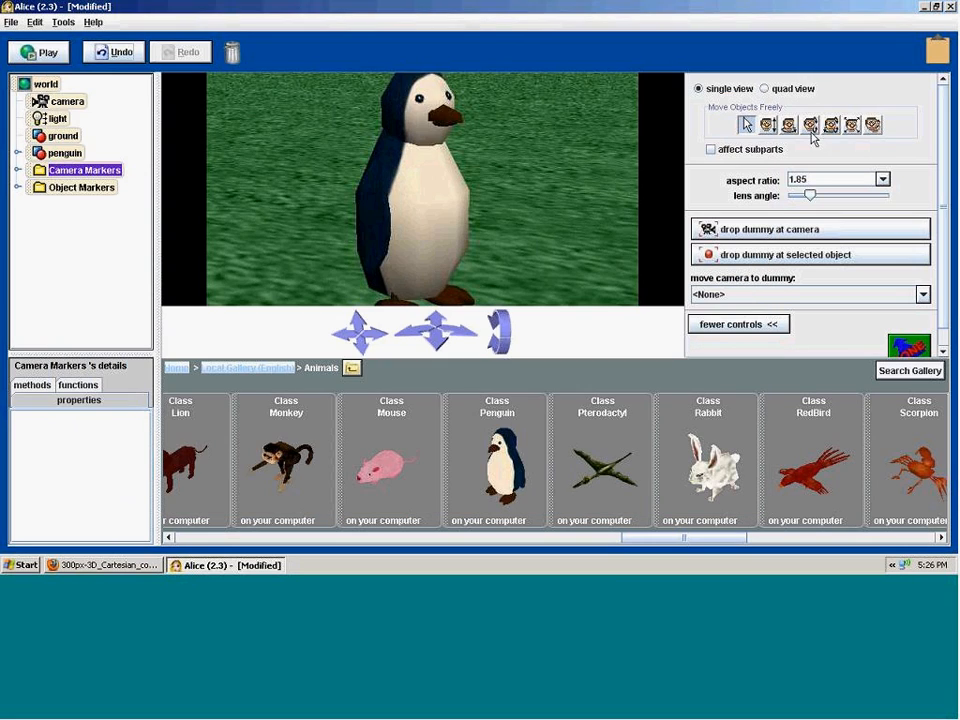
- Set the camera's aspect ratio to 2.35, play the world to preview it, and close the preview
click(882, 179)
click(810, 221)
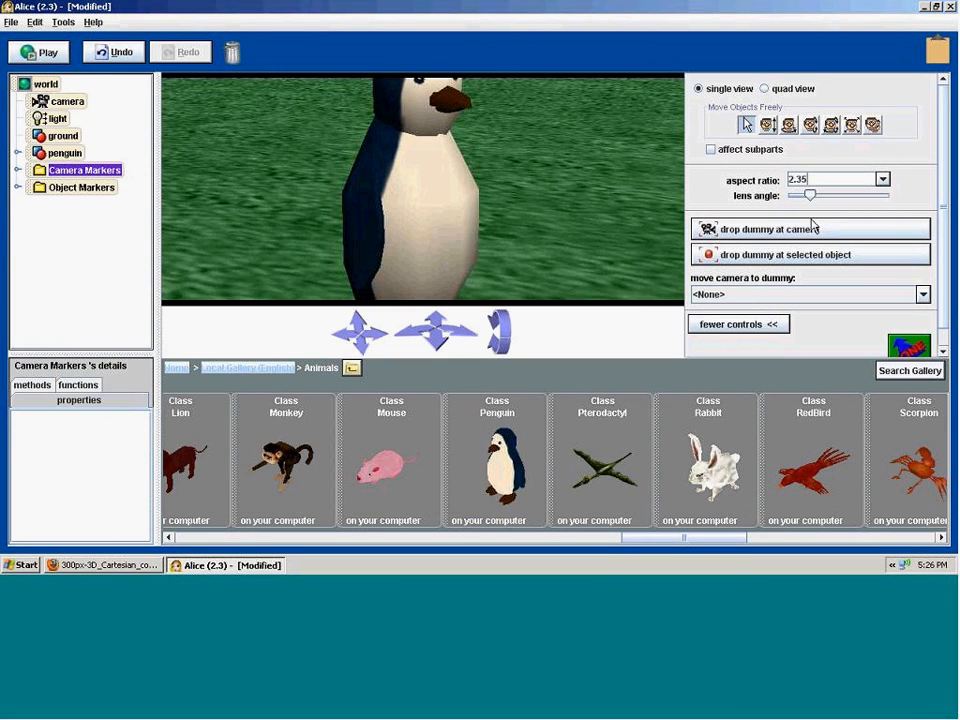
click(56, 58)
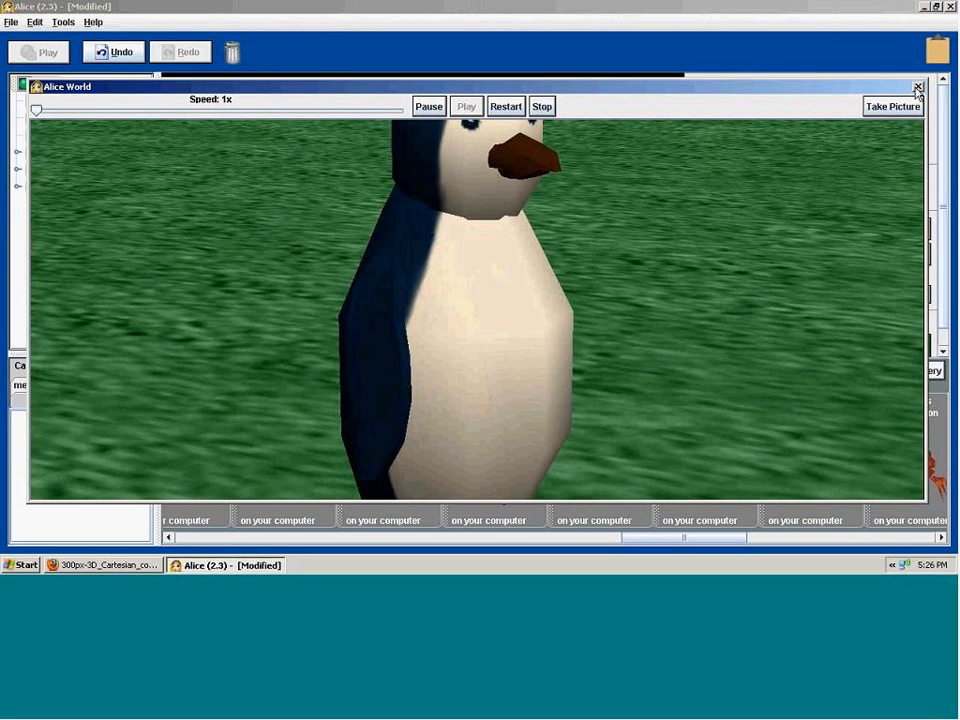
click(916, 87)
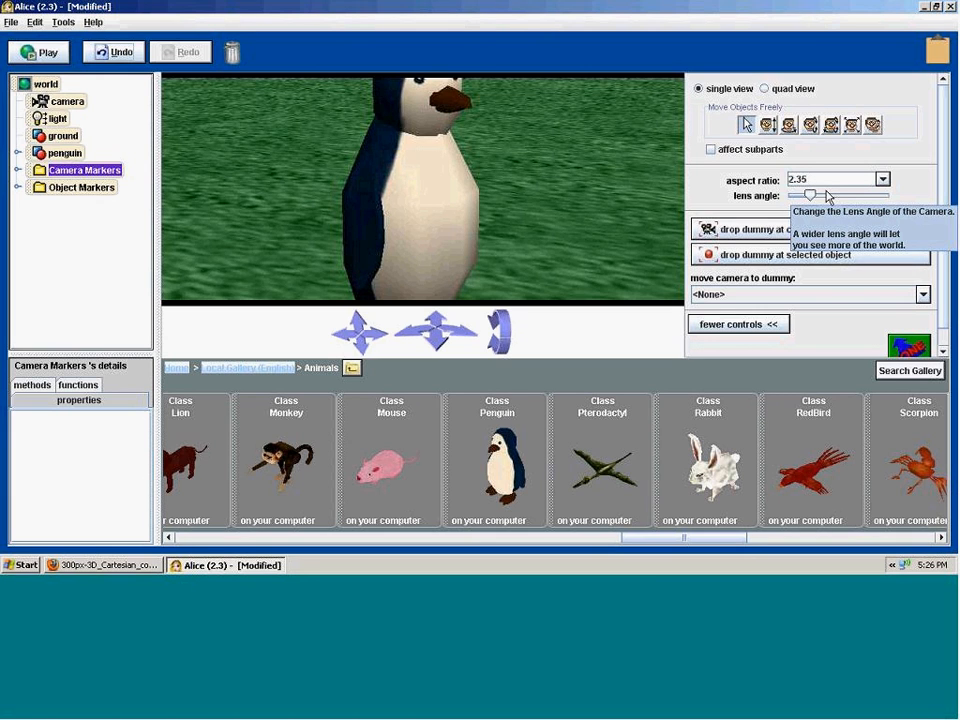
- Try out different camera lens angles and return the angle to its original setting
drag(811, 198, 880, 196)
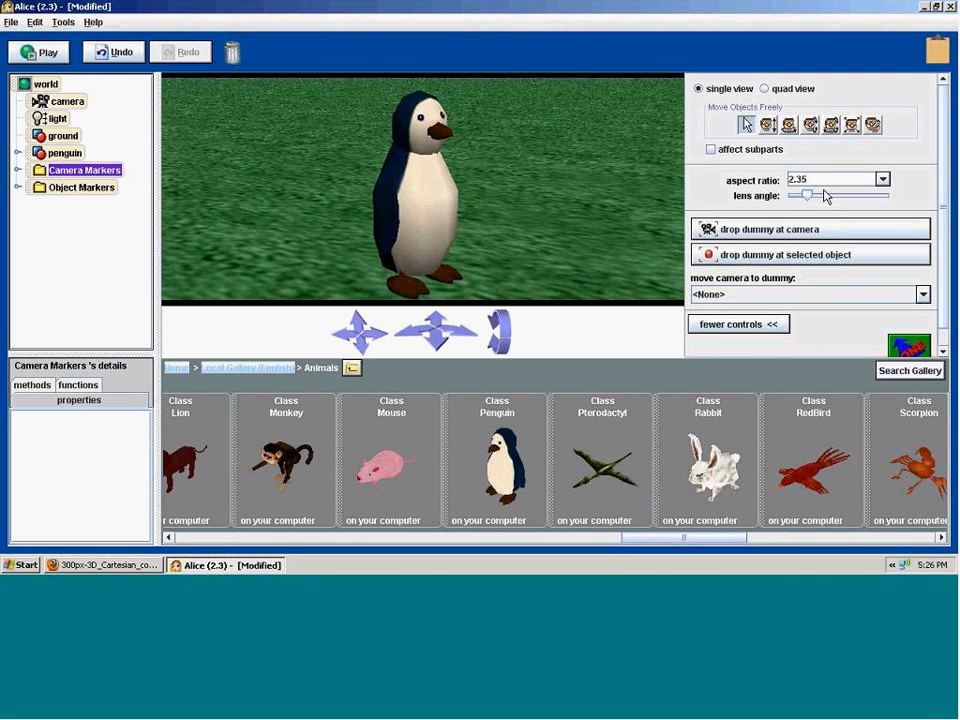
drag(883, 196, 808, 190)
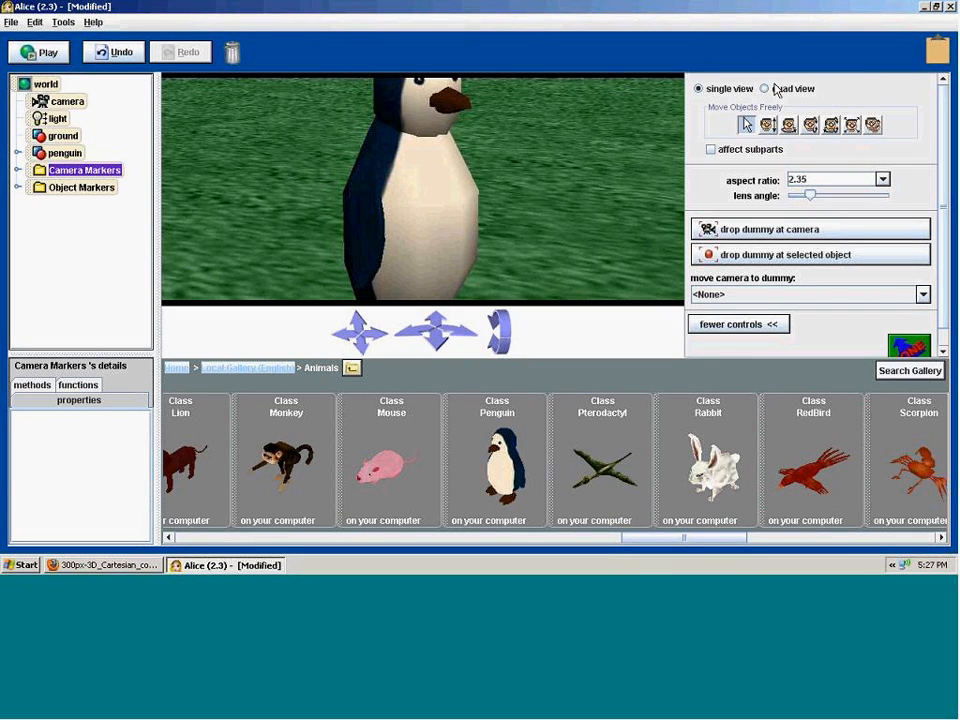
- Hide and reveal the additional scene controls, and set the camera's aspect ratio to 4/3
click(745, 324)
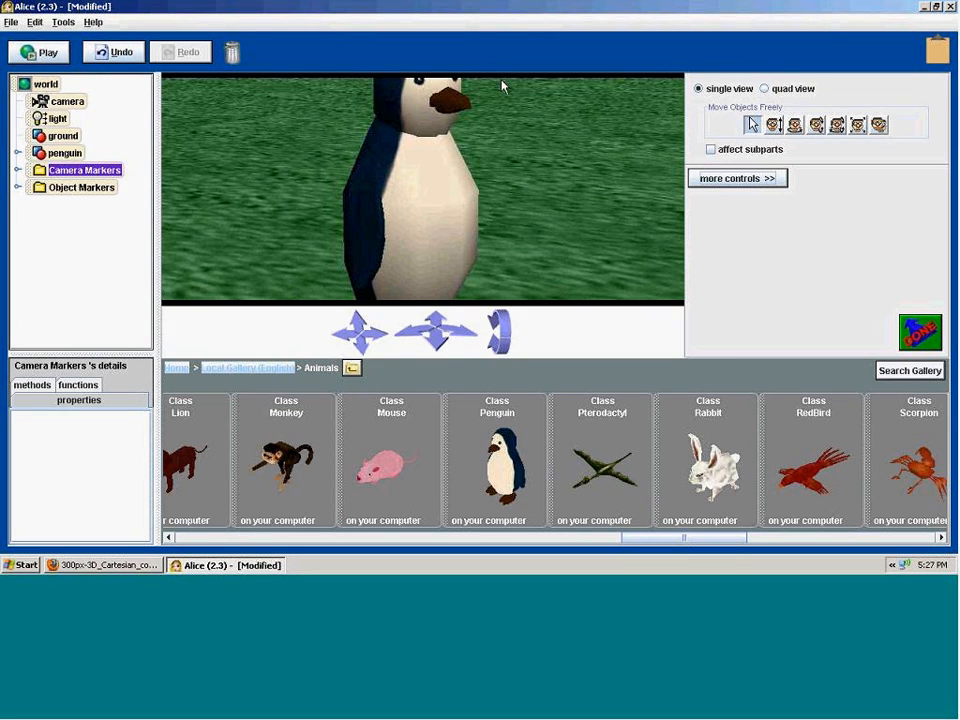
click(724, 178)
click(883, 180)
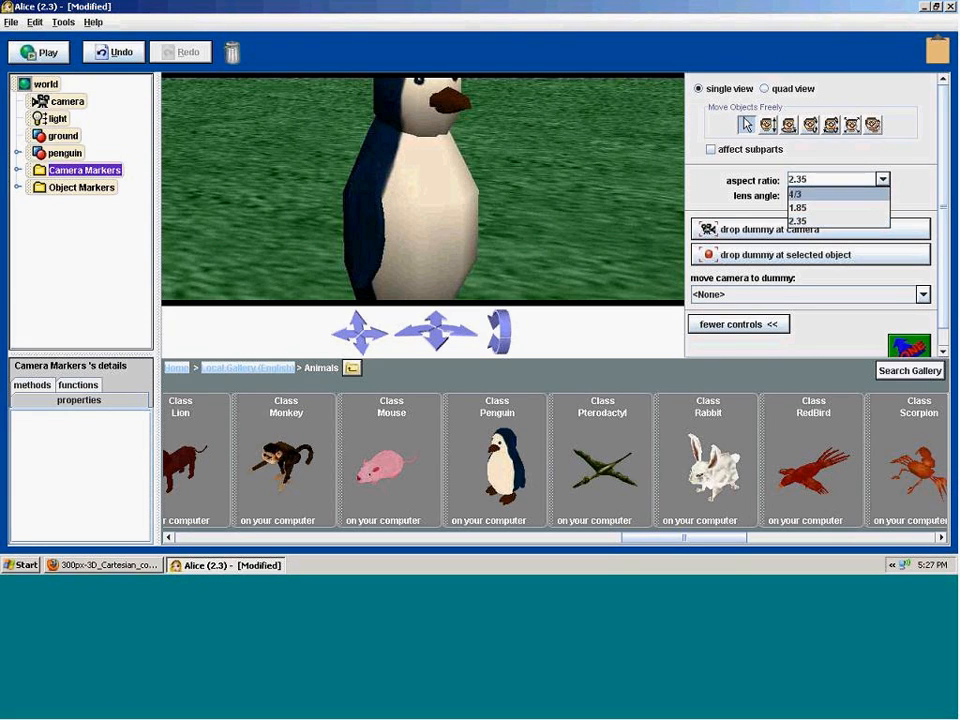
click(800, 193)
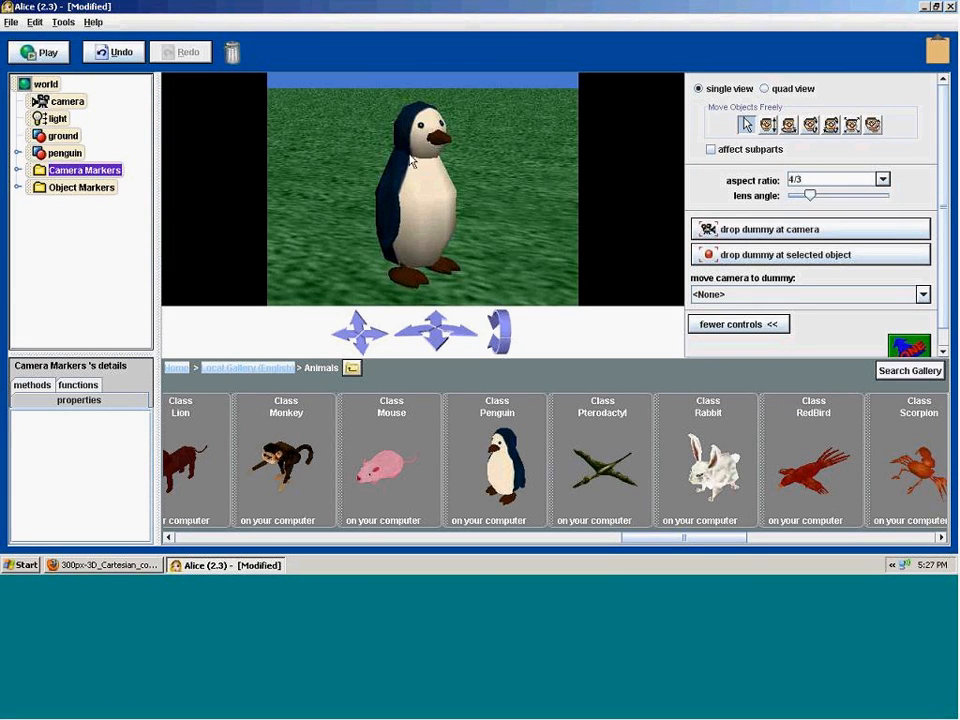
- Switch the scene to quad view, play the world to preview it, and close the preview
click(765, 88)
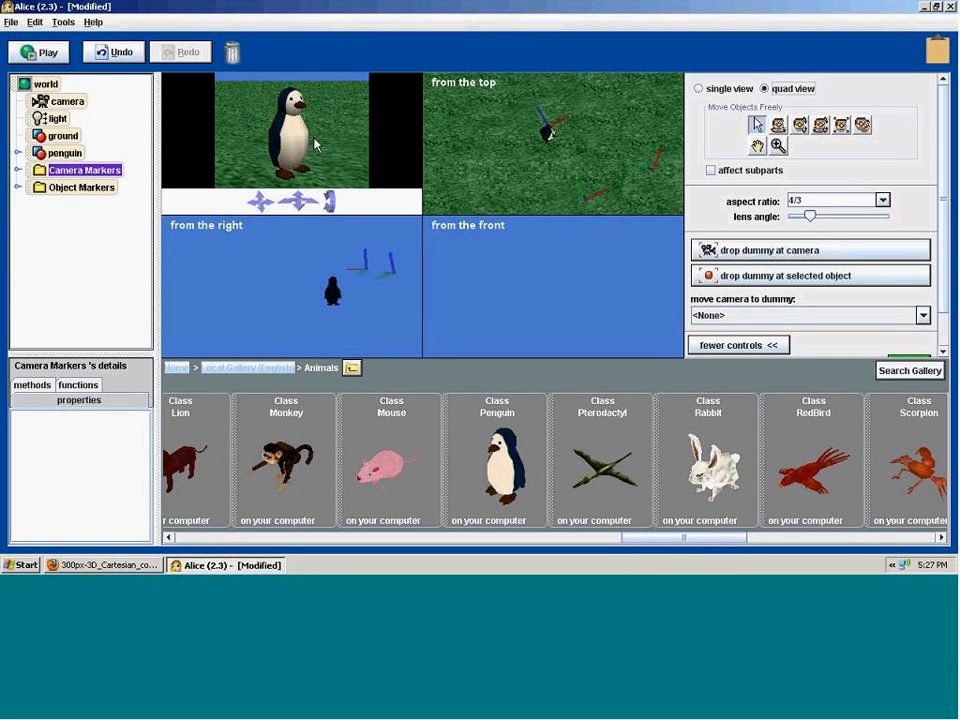
click(40, 52)
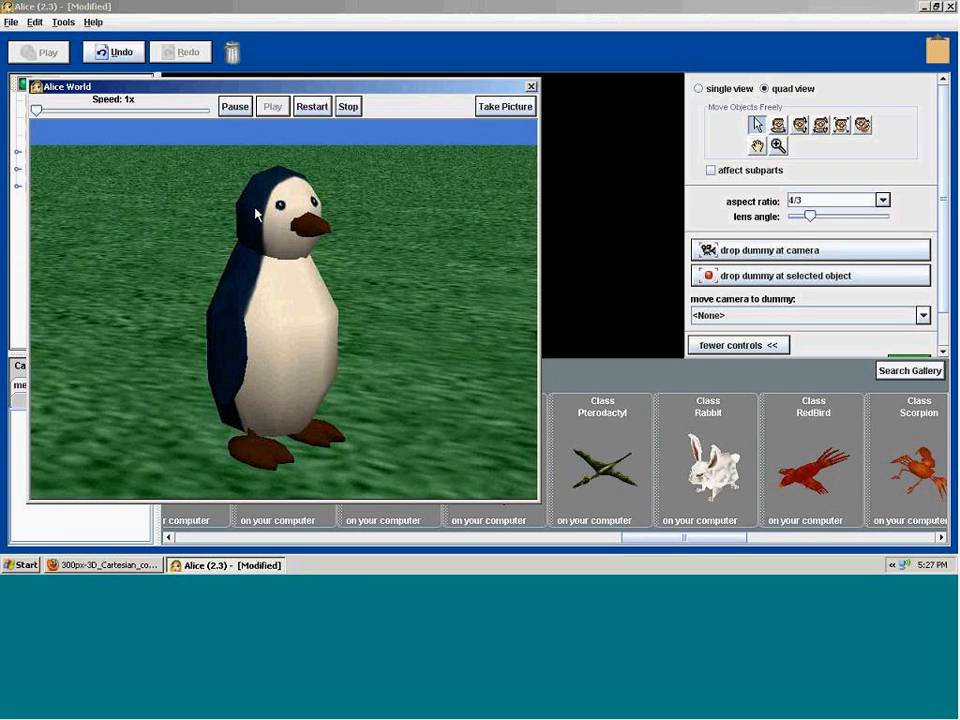
click(531, 86)
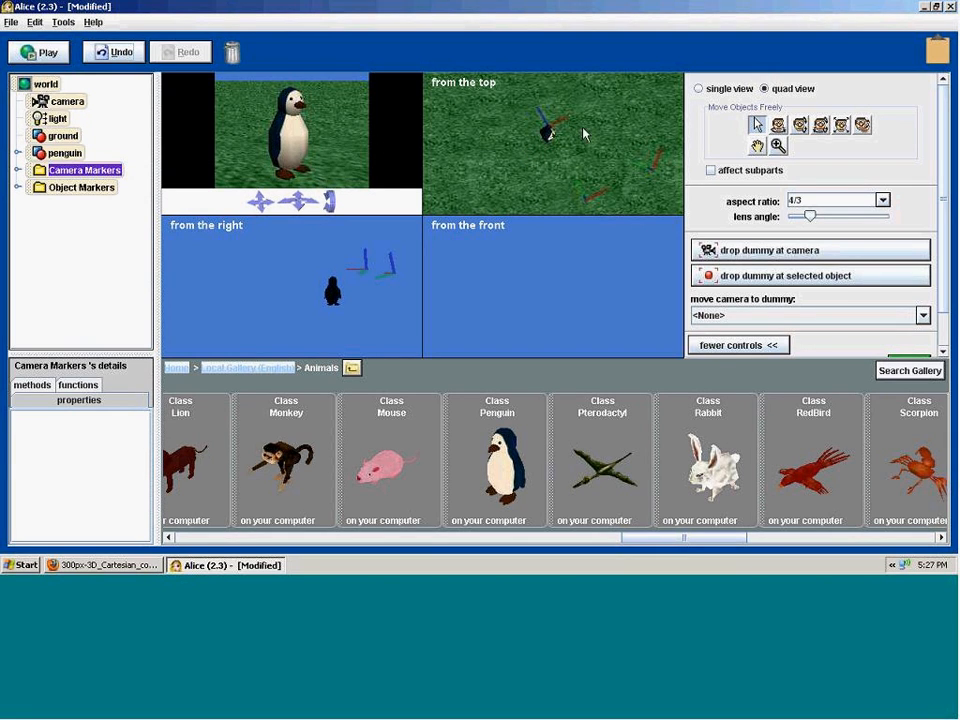
- Scroll and zoom the view from the top to get a closer look at the penguin
click(759, 146)
drag(537, 137, 560, 140)
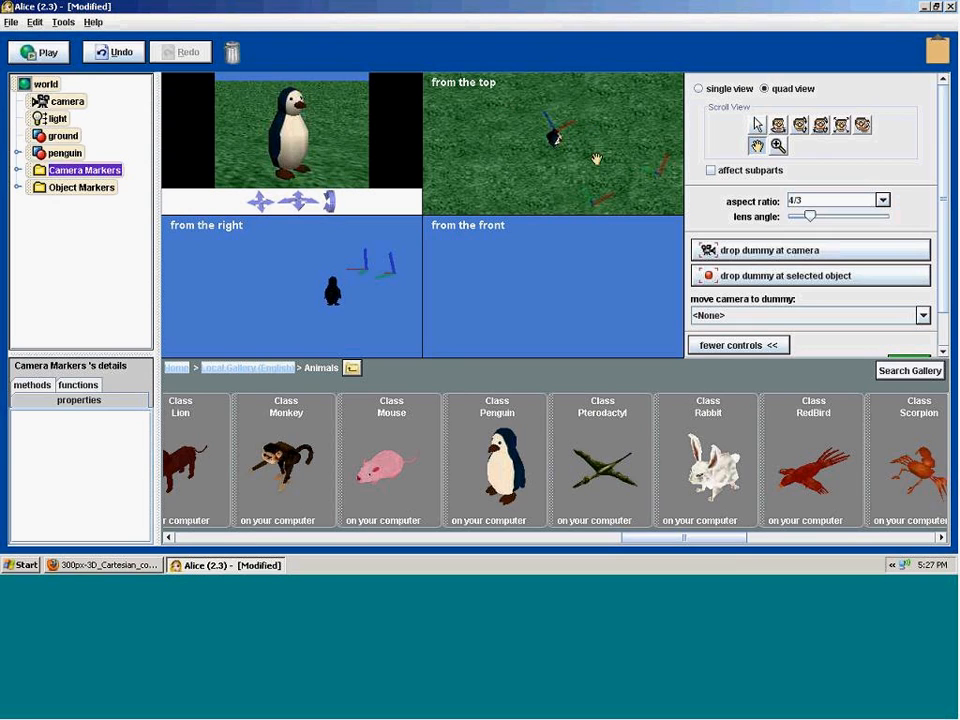
click(778, 146)
drag(519, 147, 519, 197)
click(758, 146)
drag(606, 142, 574, 163)
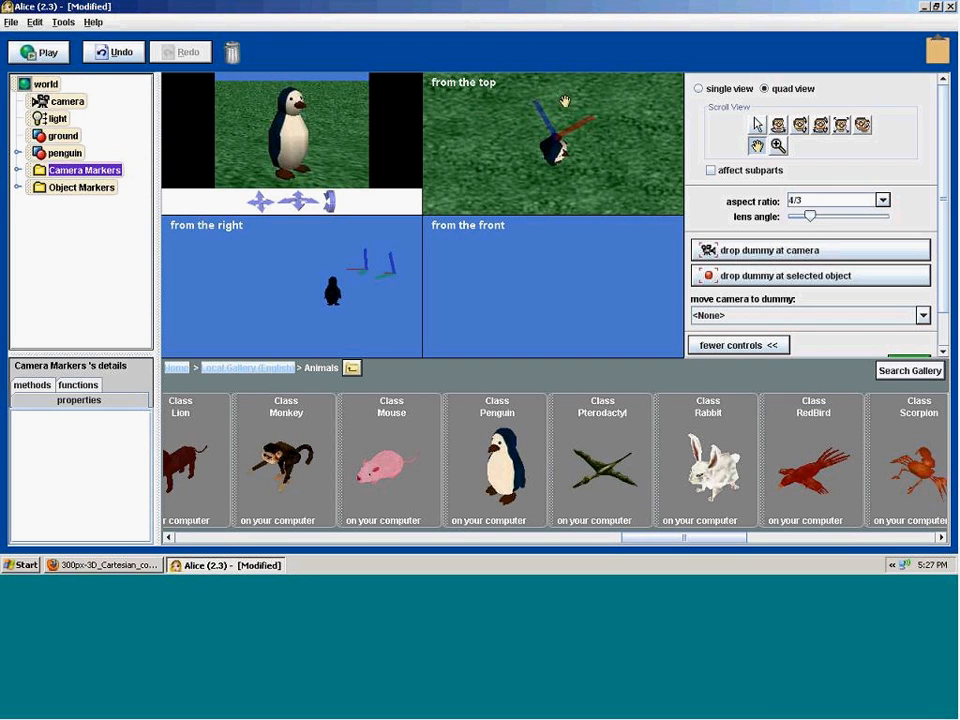
- Switch to single view and back to quad view, and adjust the zoom of the view from the top
click(699, 89)
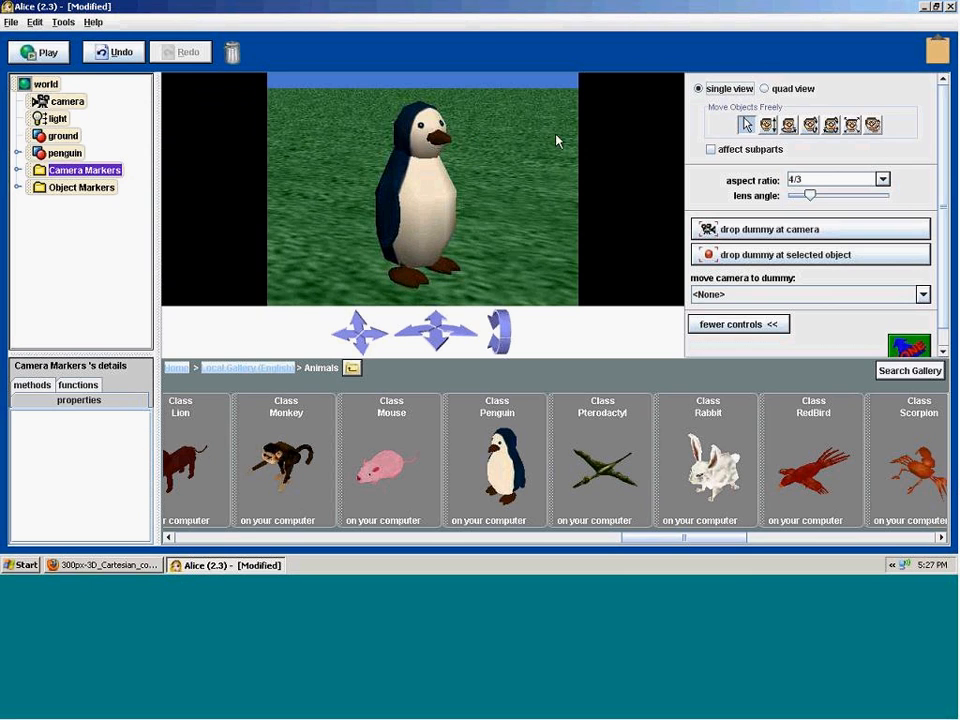
click(765, 89)
click(778, 146)
mouse_move(596, 151)
mouse_down()
mouse_move(596, 190)
mouse_move(596, 151)
mouse_up()
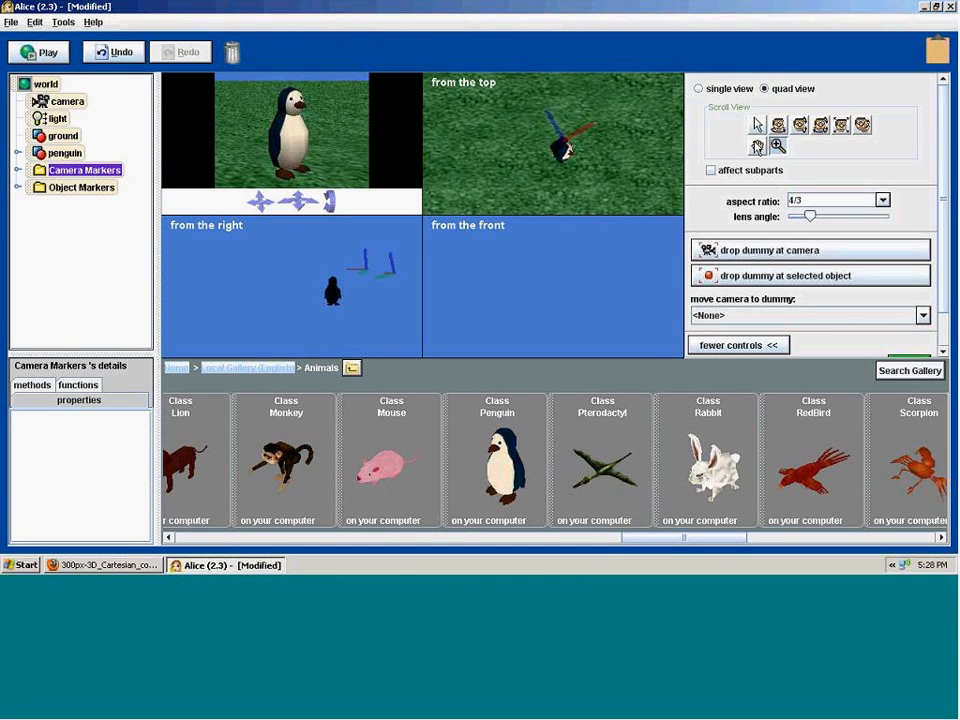
- Try scrolling and zooming the view from the top again, and undo the last change
click(758, 146)
drag(626, 144, 629, 389)
click(778, 146)
mouse_move(567, 178)
mouse_down()
mouse_move(567, 215)
mouse_move(570, 196)
mouse_up()
drag(570, 196, 574, 138)
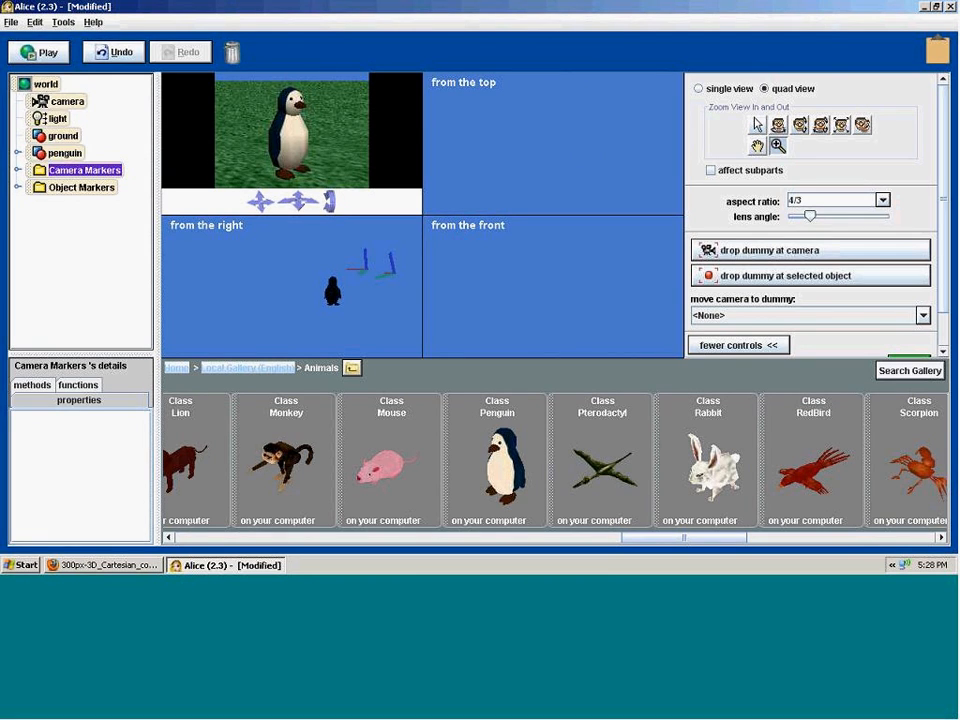
click(757, 146)
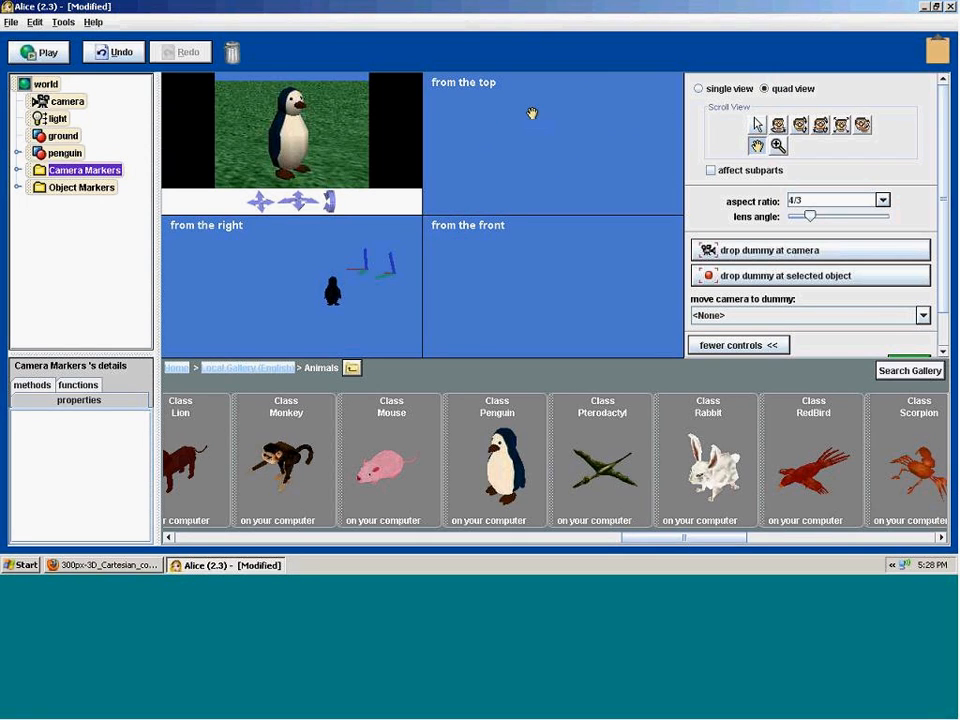
key(ctrl+z)
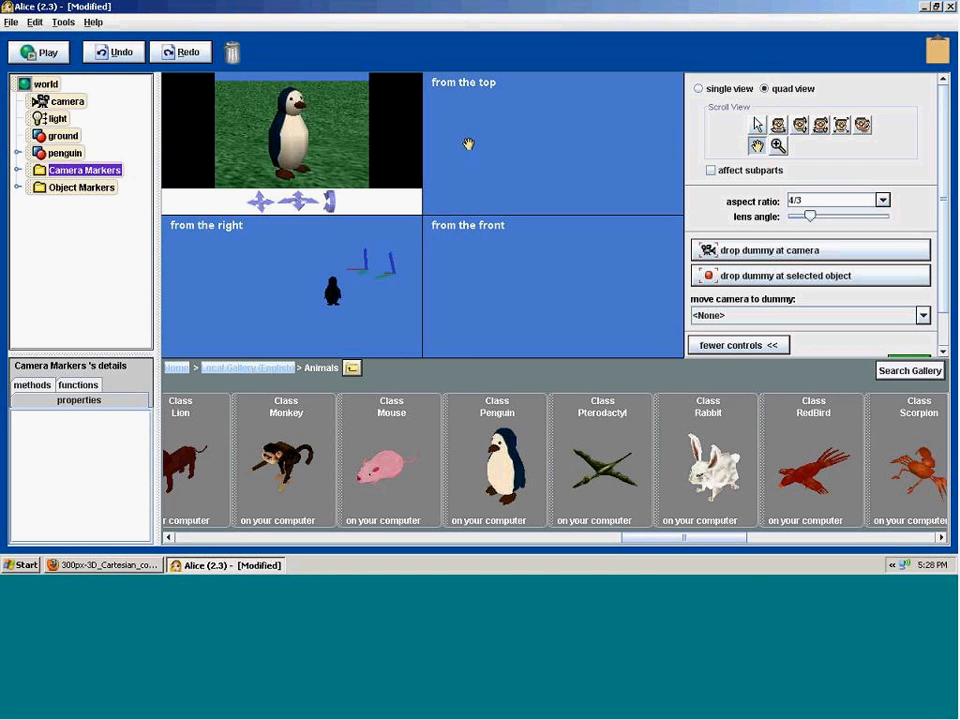
- Scroll the view from the right, select the ground, and return the scene to single view
drag(338, 287, 361, 268)
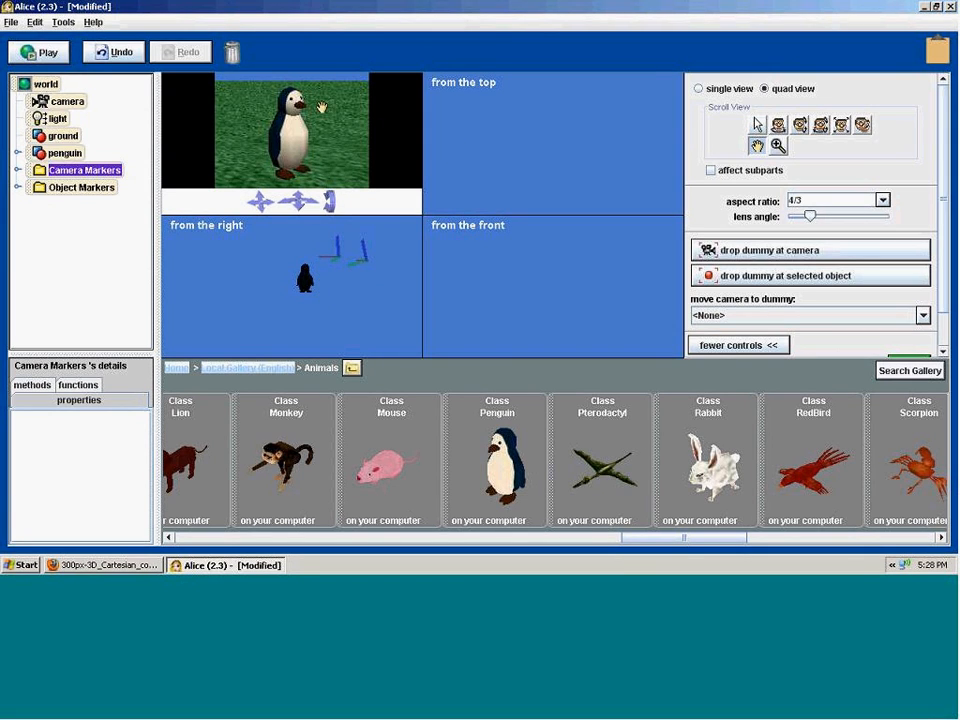
click(356, 116)
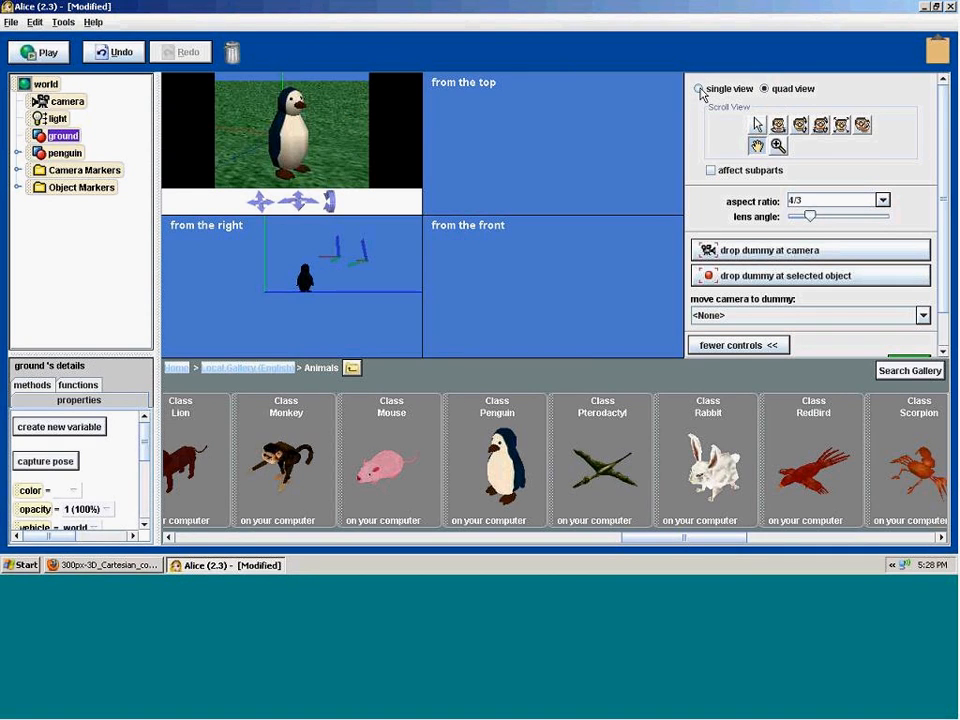
click(699, 89)
- Move the camera to the Top View dummy, and return it to the Medium Shot dummy
click(750, 294)
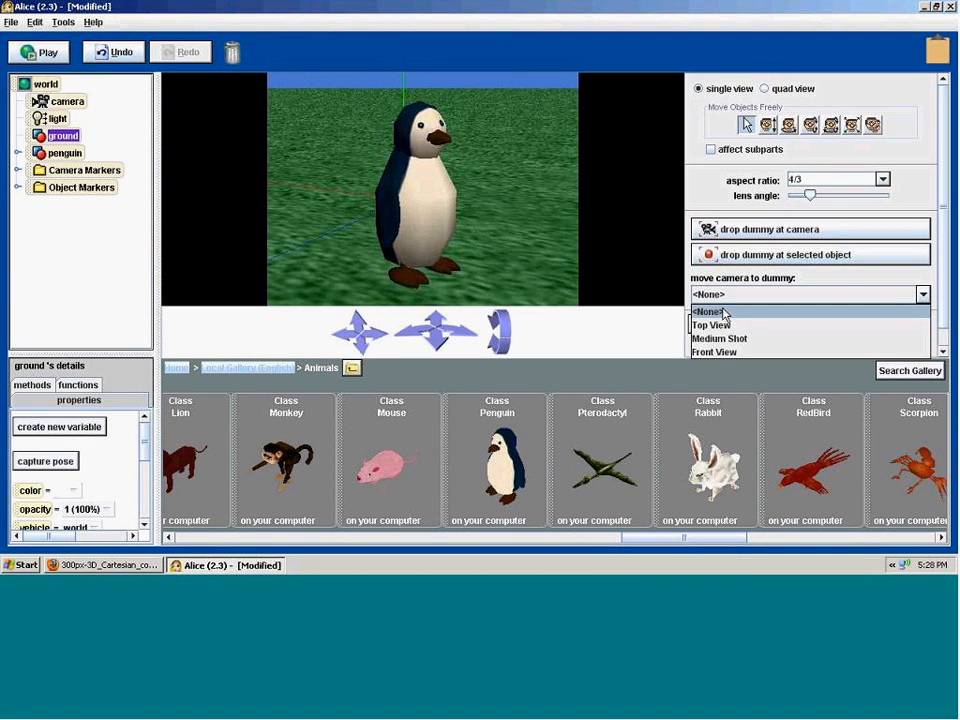
click(722, 323)
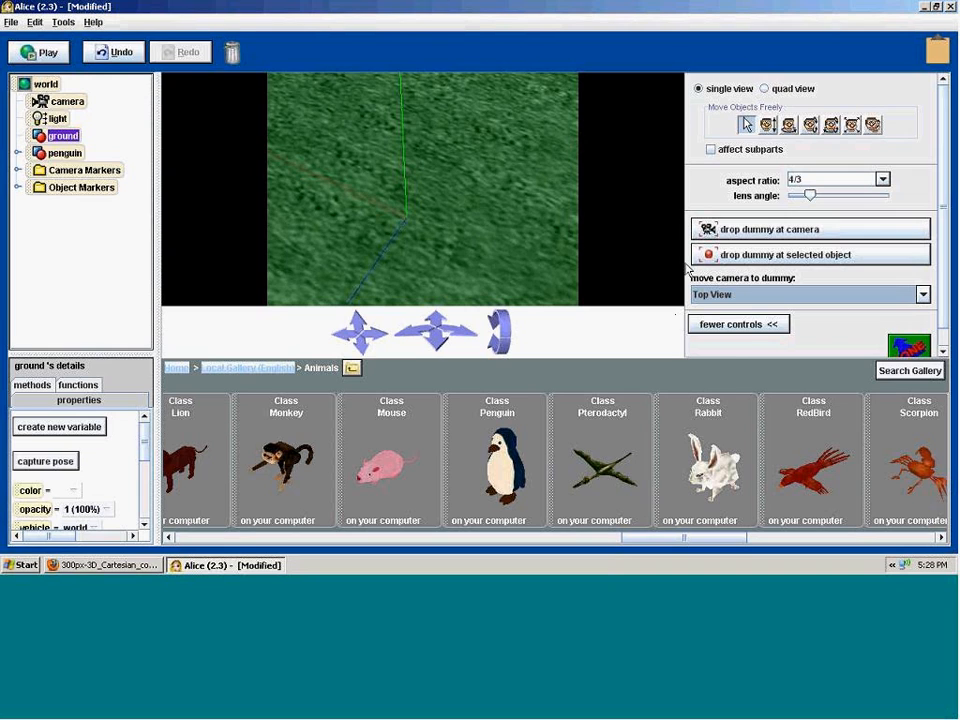
click(746, 294)
click(744, 340)
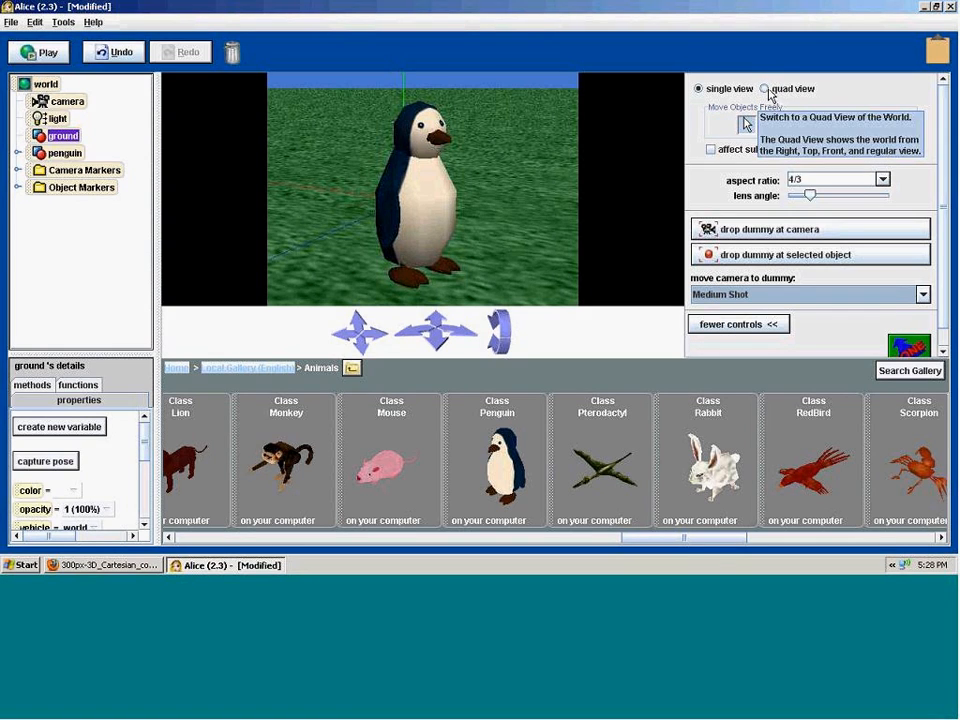
mouse_move(943, 211)
mouse_down()
mouse_move(938, 226)
mouse_move(937, 190)
mouse_up()
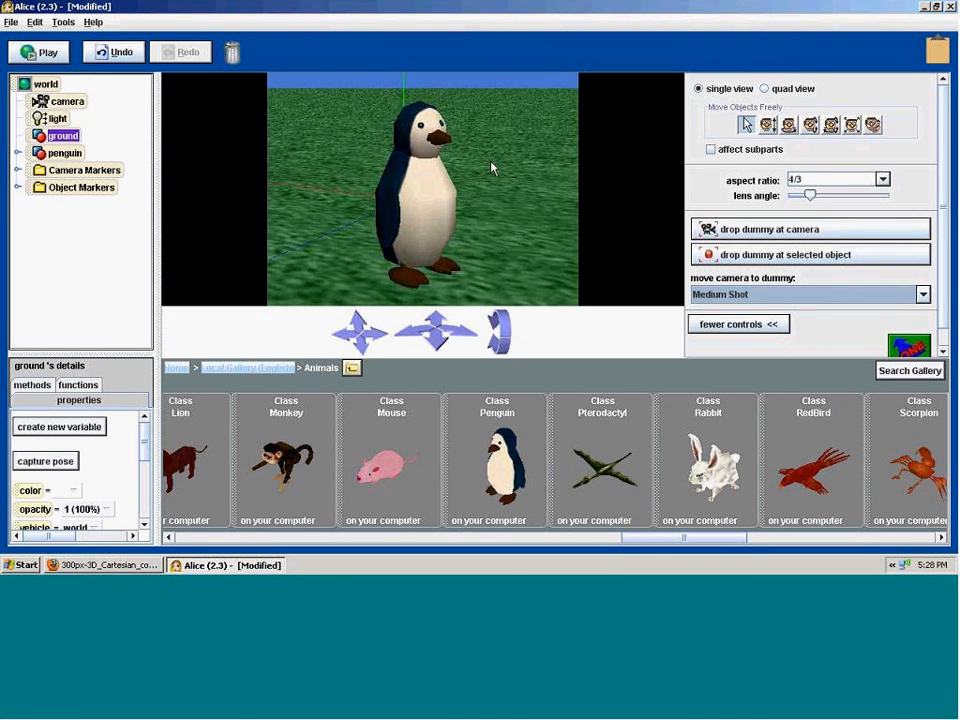
- Delete the penguin from the world
click(424, 189)
right_click(423, 187)
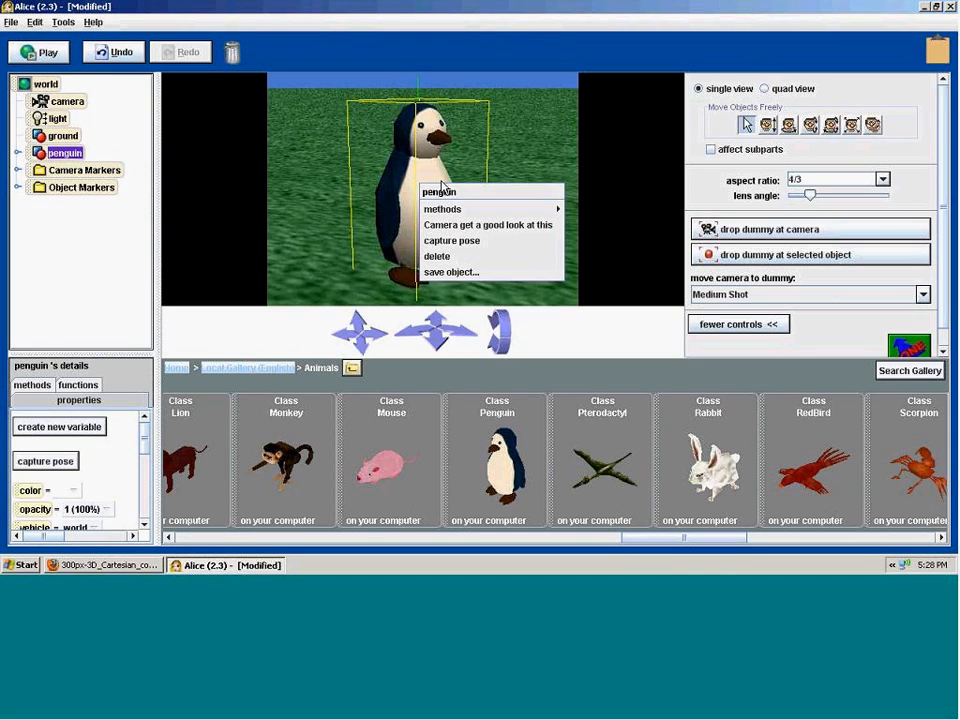
click(436, 257)
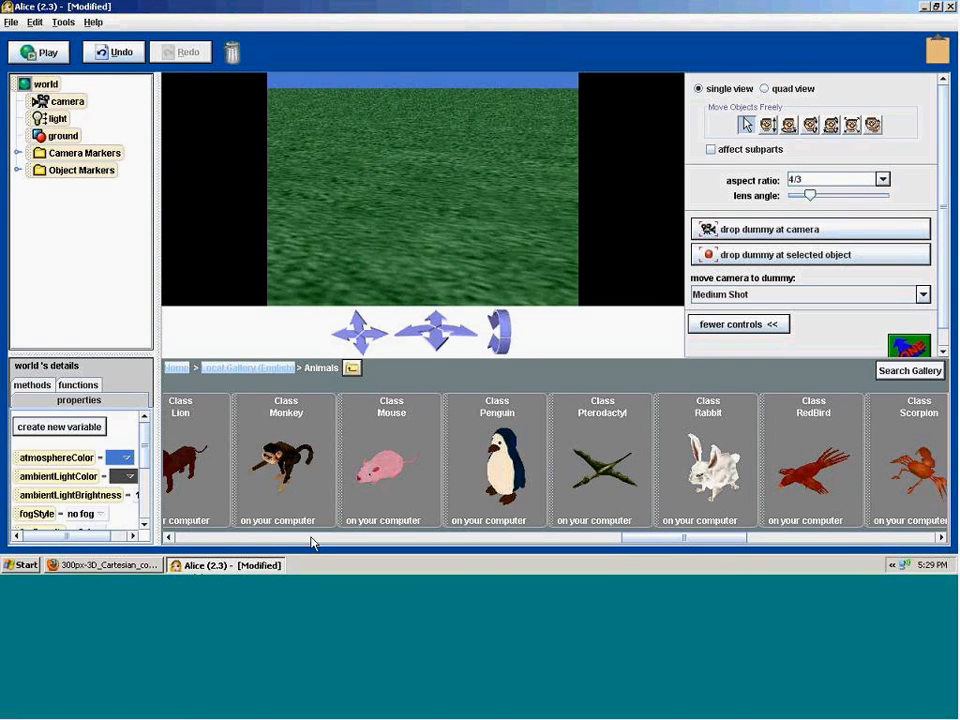
click(236, 370)
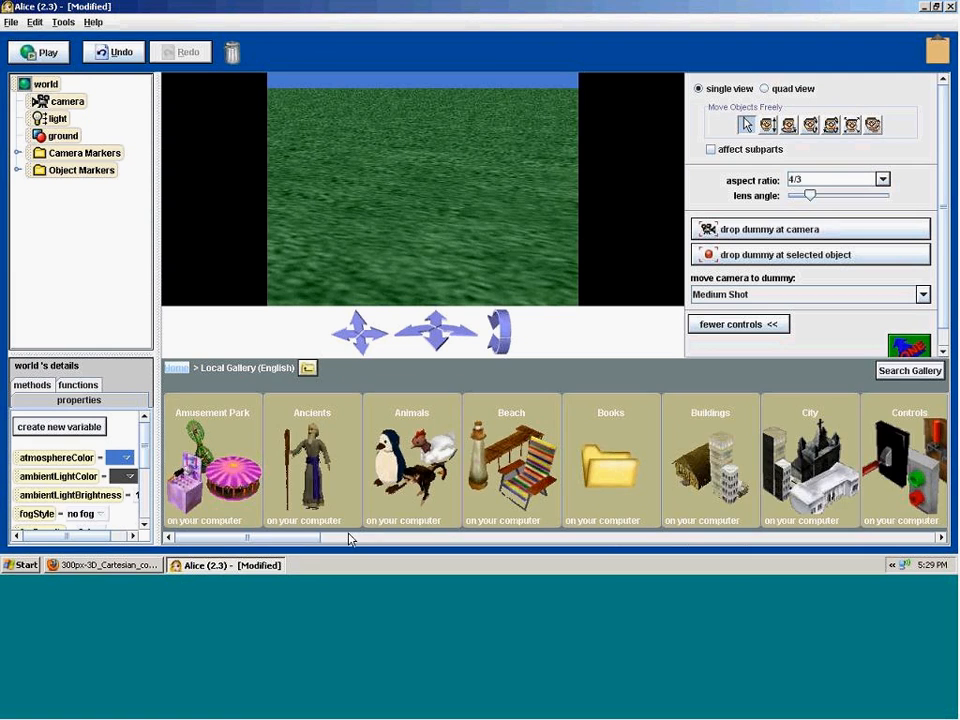
drag(300, 540, 914, 538)
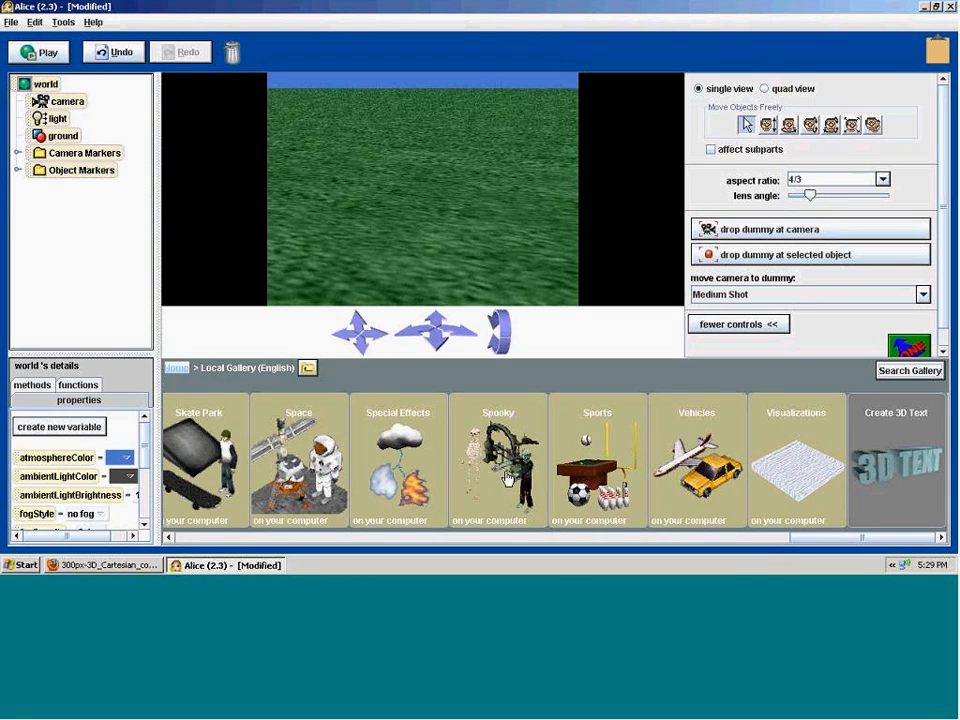
click(898, 471)
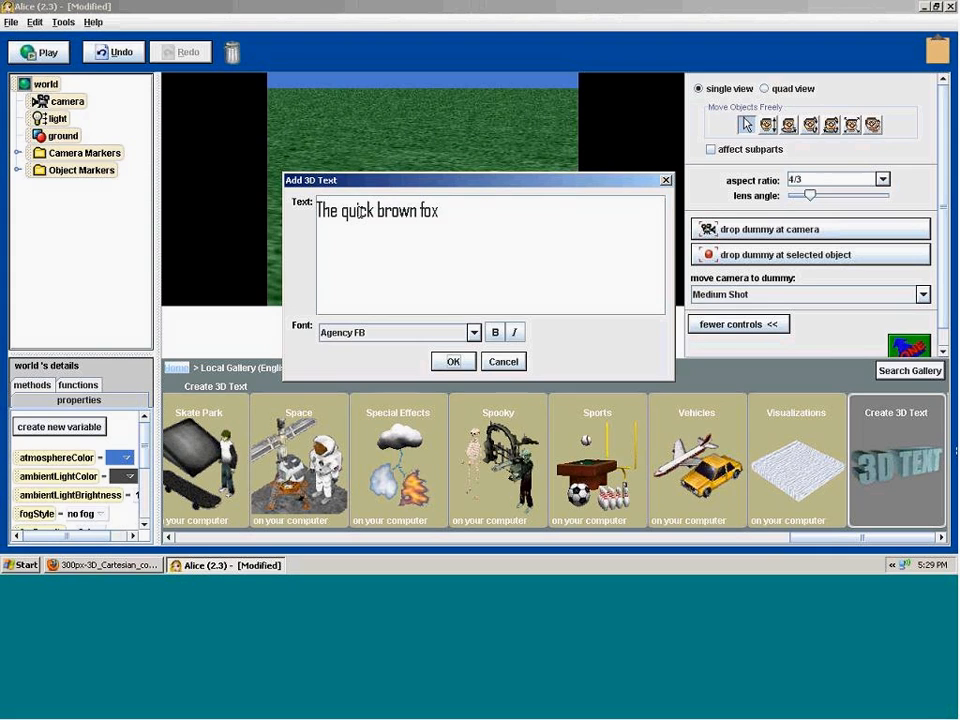
click(665, 180)
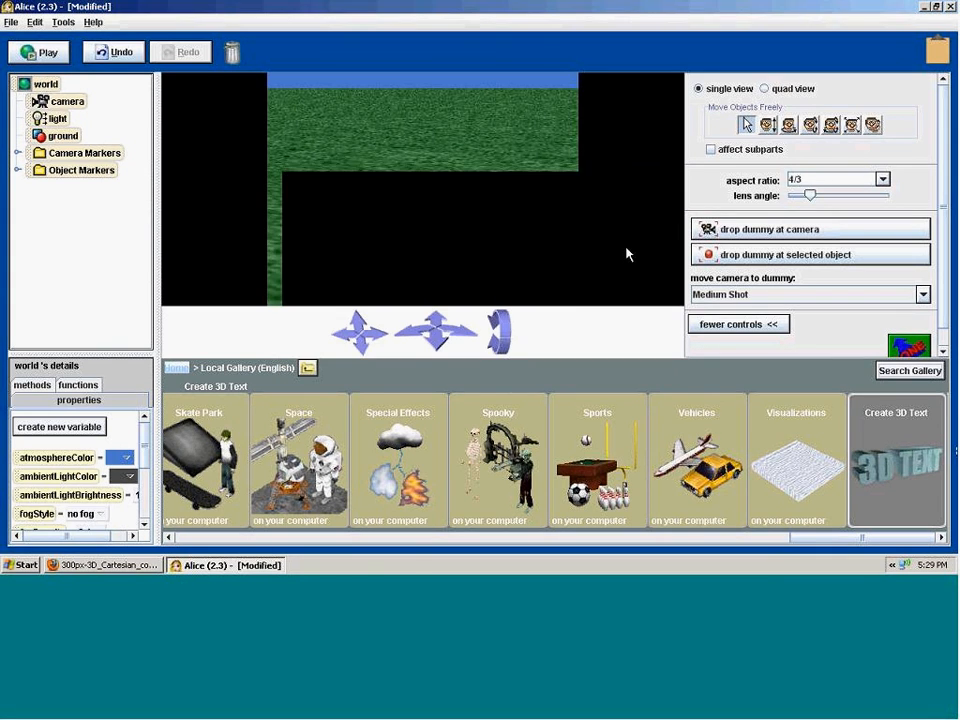
drag(798, 540, 180, 540)
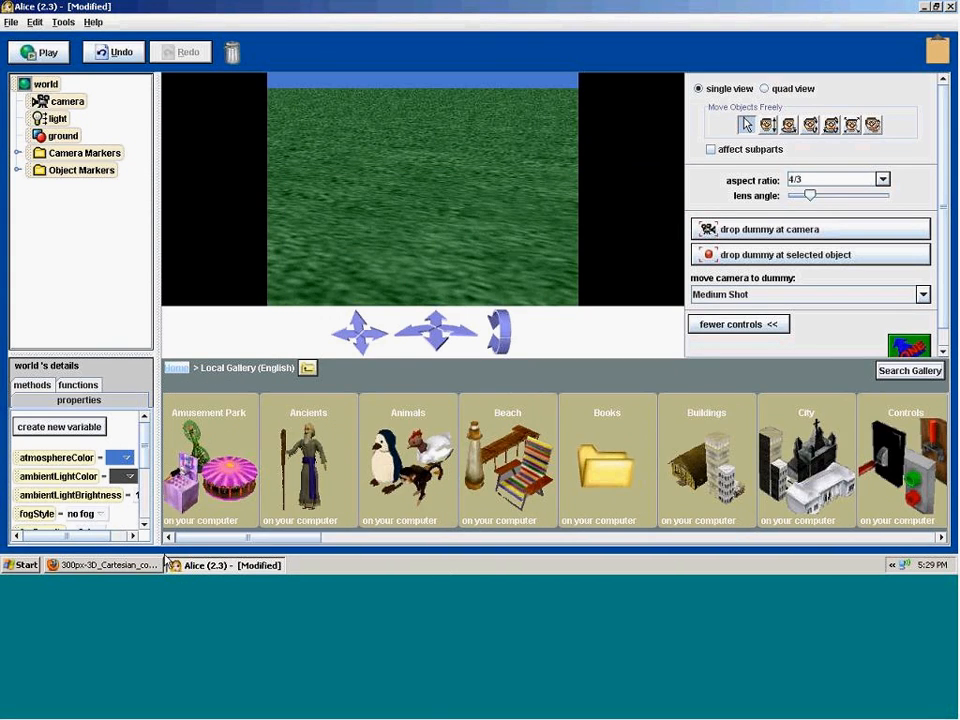
- Start a new 3D text object from the Local Gallery (English) and enter "Hello" as its text
click(176, 370)
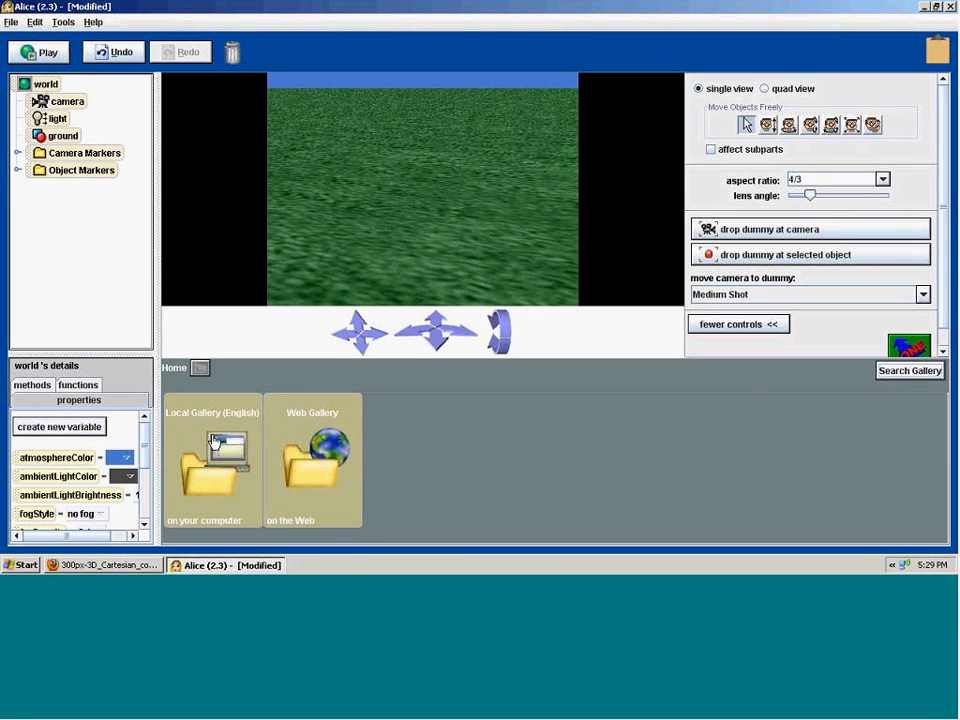
click(212, 440)
drag(279, 542, 902, 538)
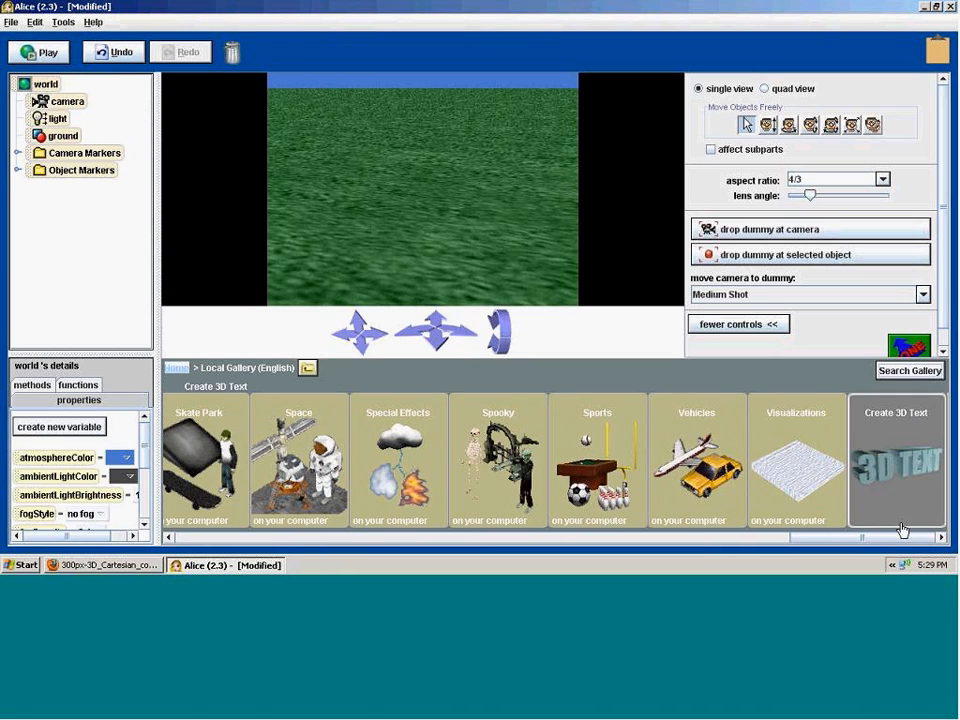
click(891, 441)
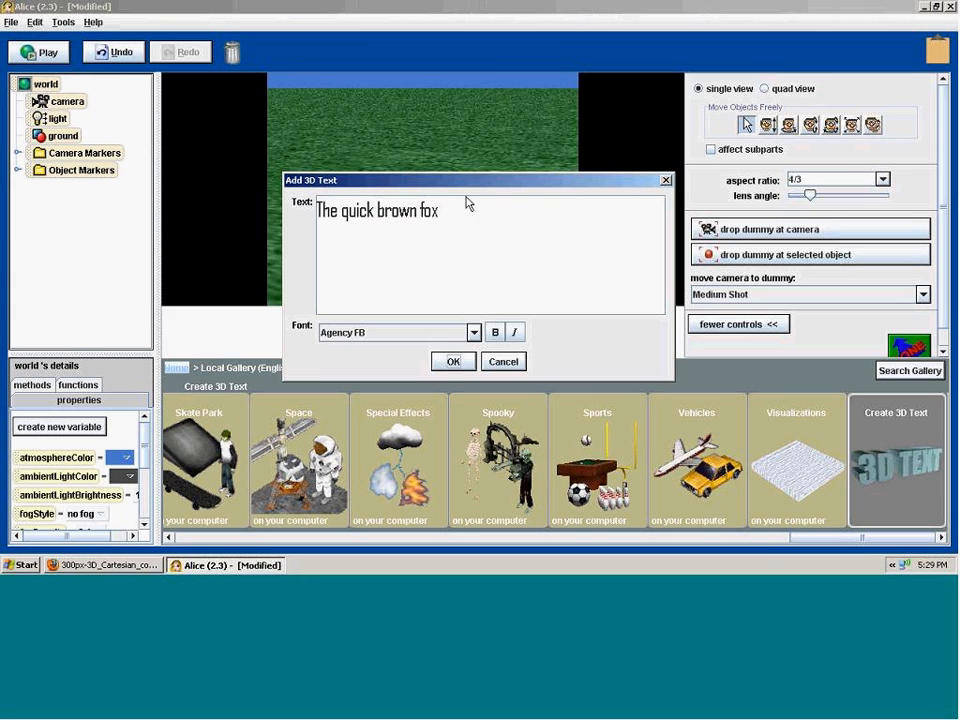
drag(472, 207, 316, 210)
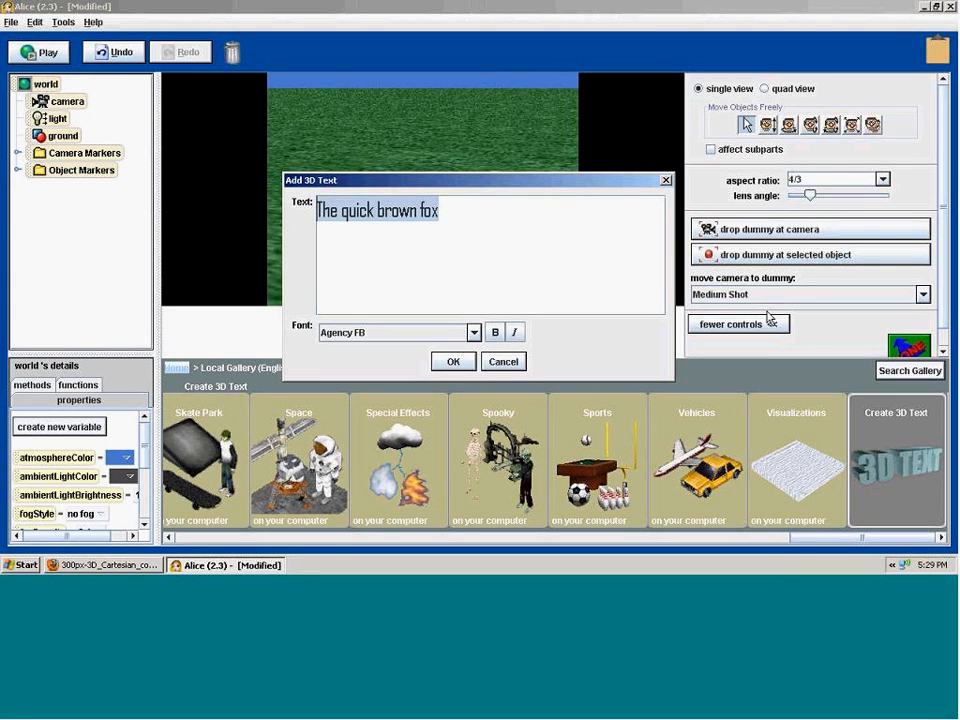
text(Hello)
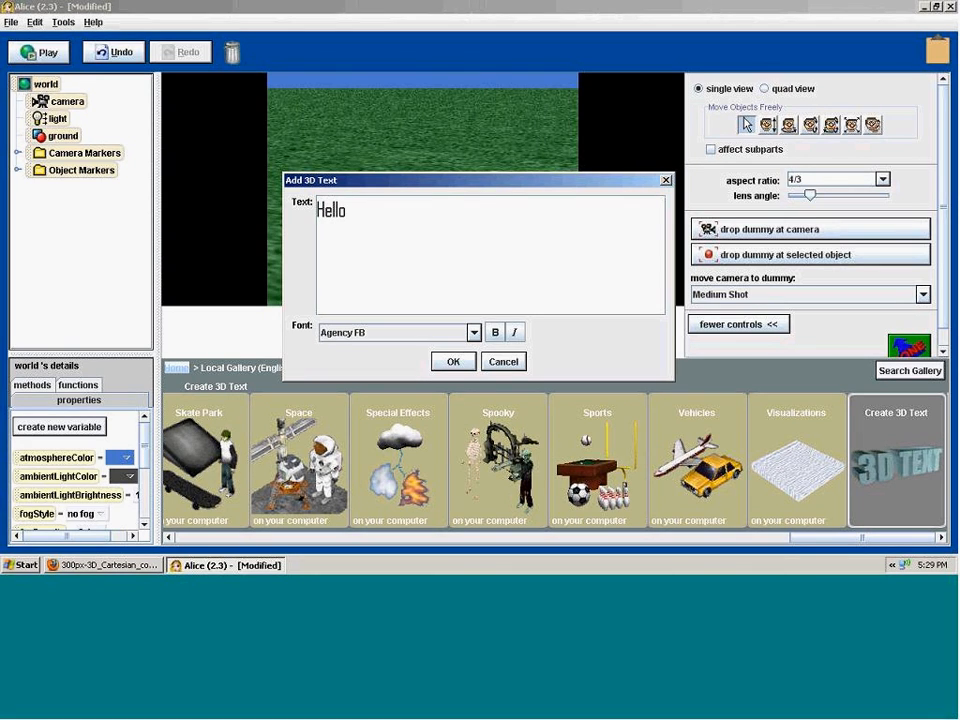
- Choose Verdana as the font for the new 3D text and add it to the world
click(474, 332)
scroll(474, 370, down, 5)
drag(474, 370, 474, 434)
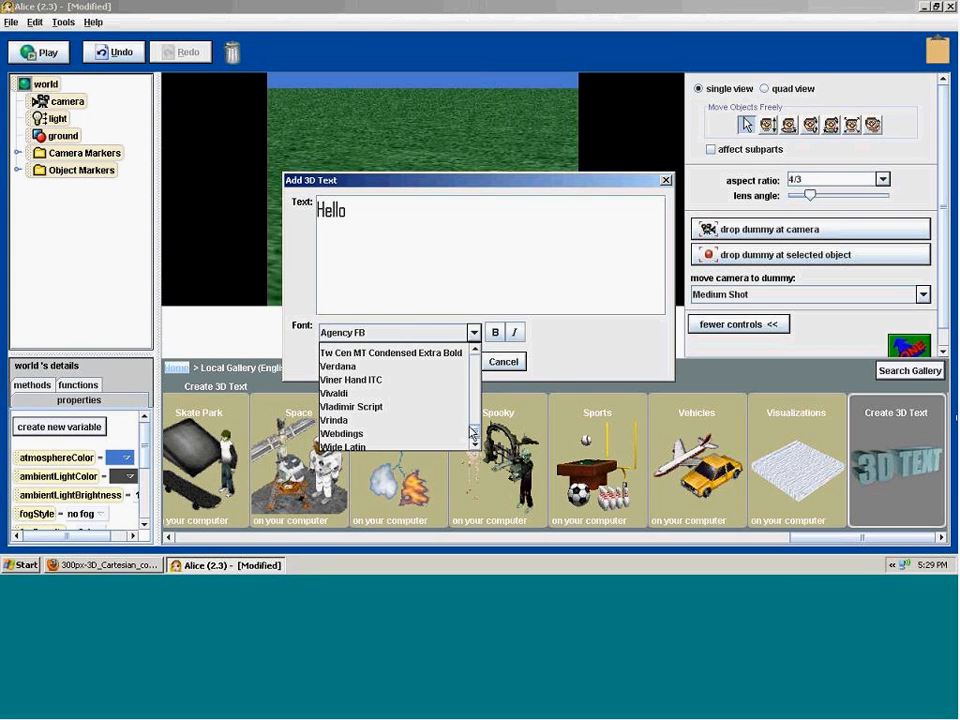
click(358, 368)
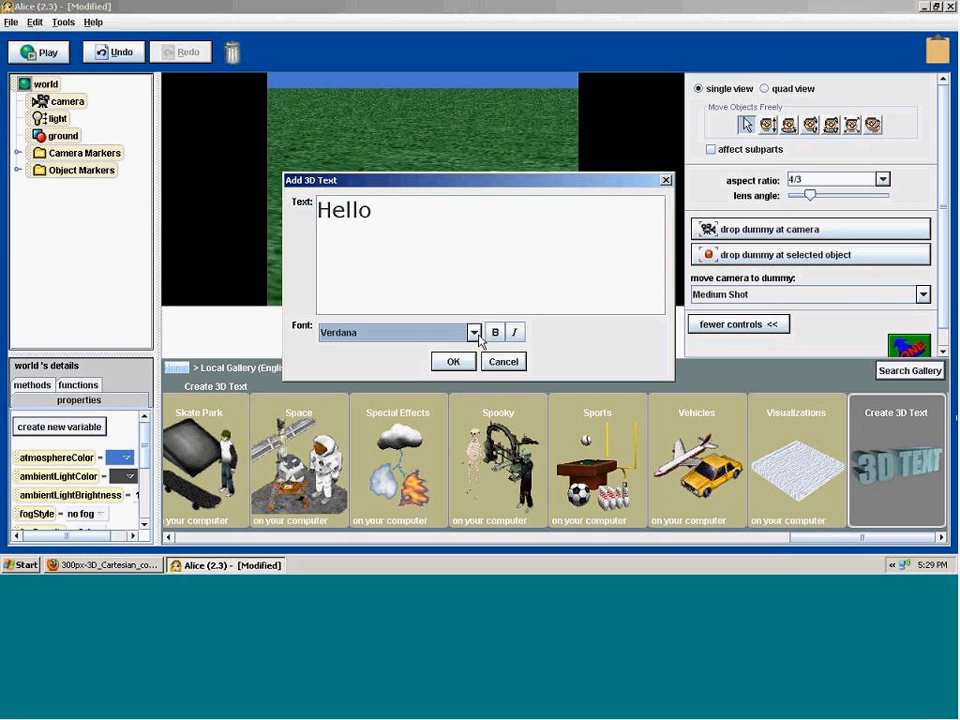
click(455, 364)
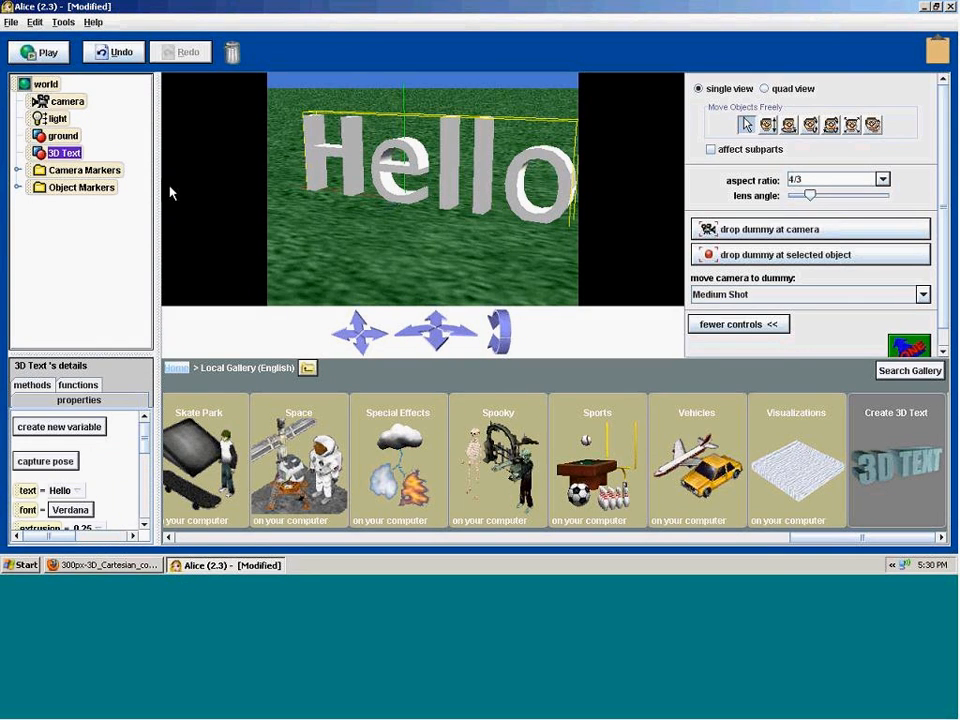
- Enlarge the details area, try ground.GrassTexture as the 3D text's skin texture, and reset the texture to <None>
drag(122, 362, 219, 229)
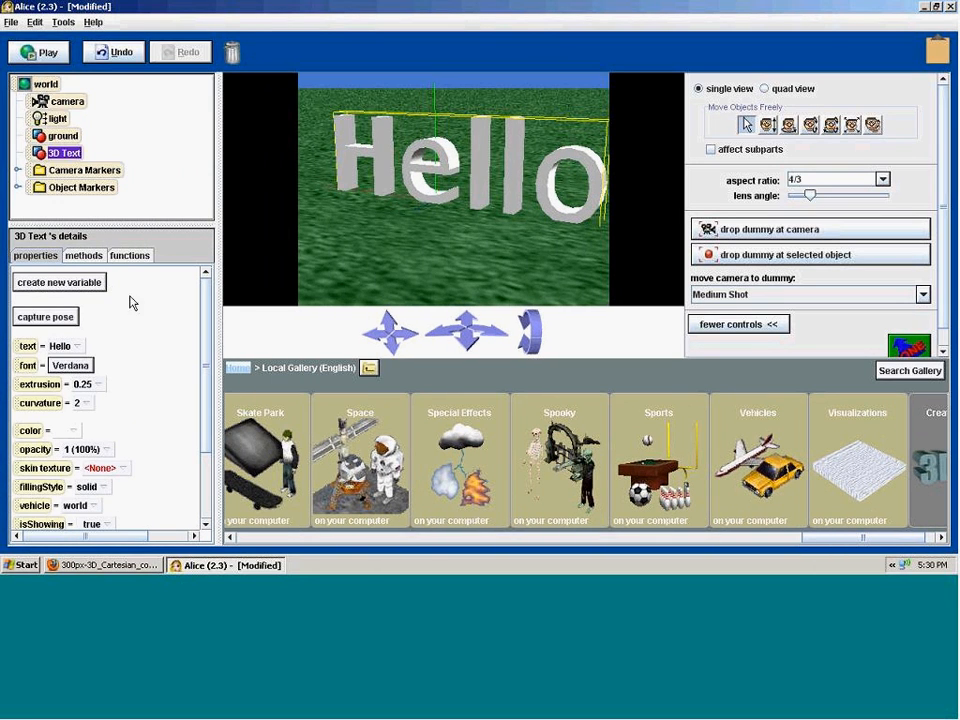
drag(205, 328, 202, 388)
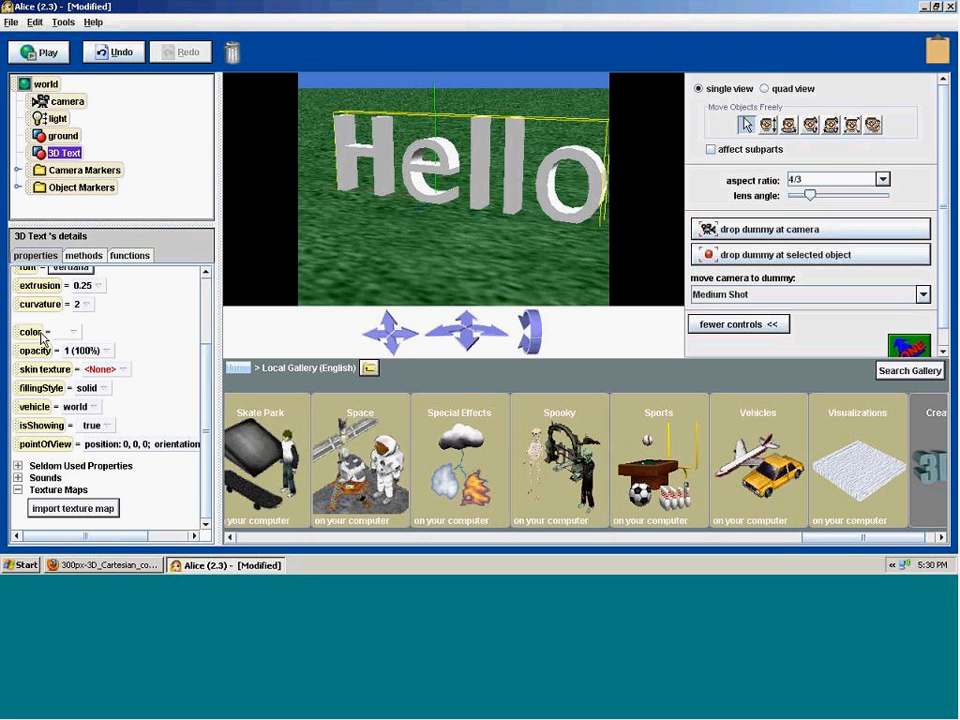
click(121, 370)
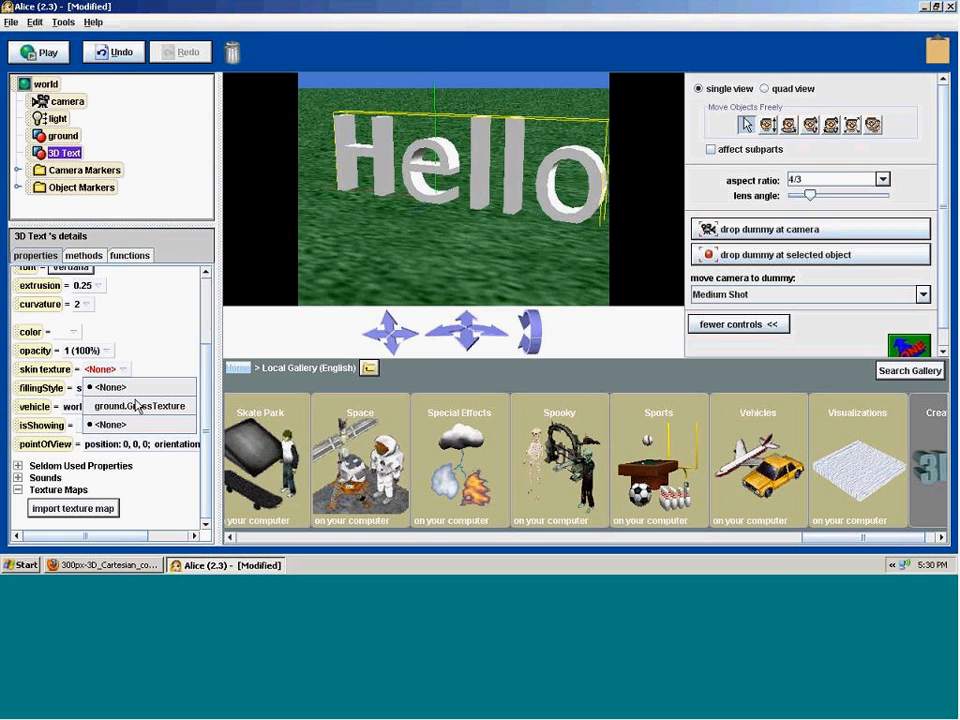
click(140, 403)
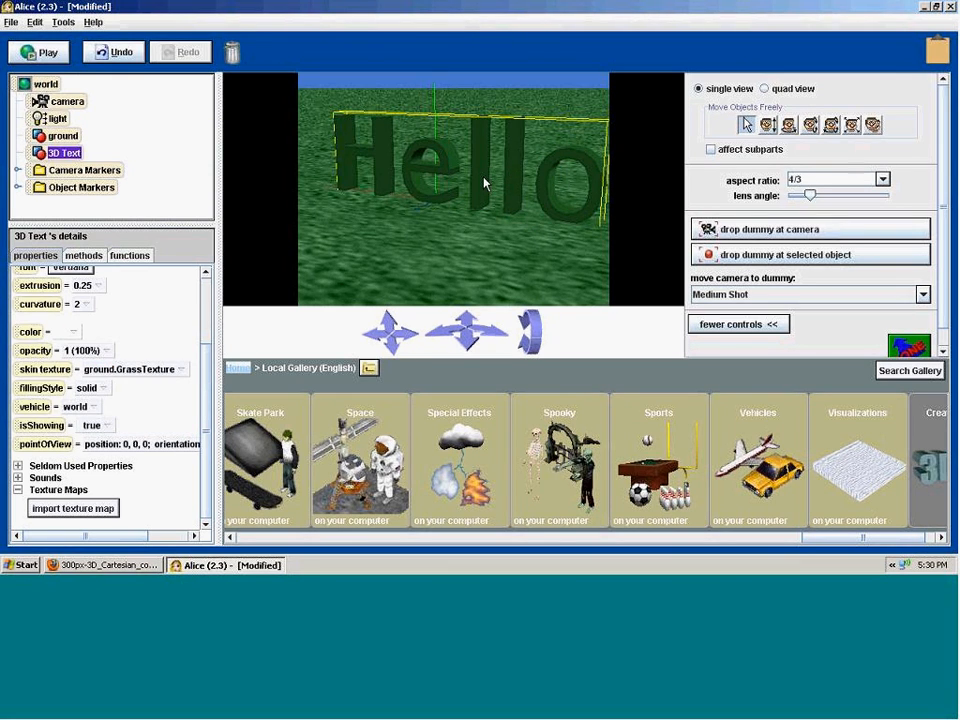
click(183, 372)
click(95, 425)
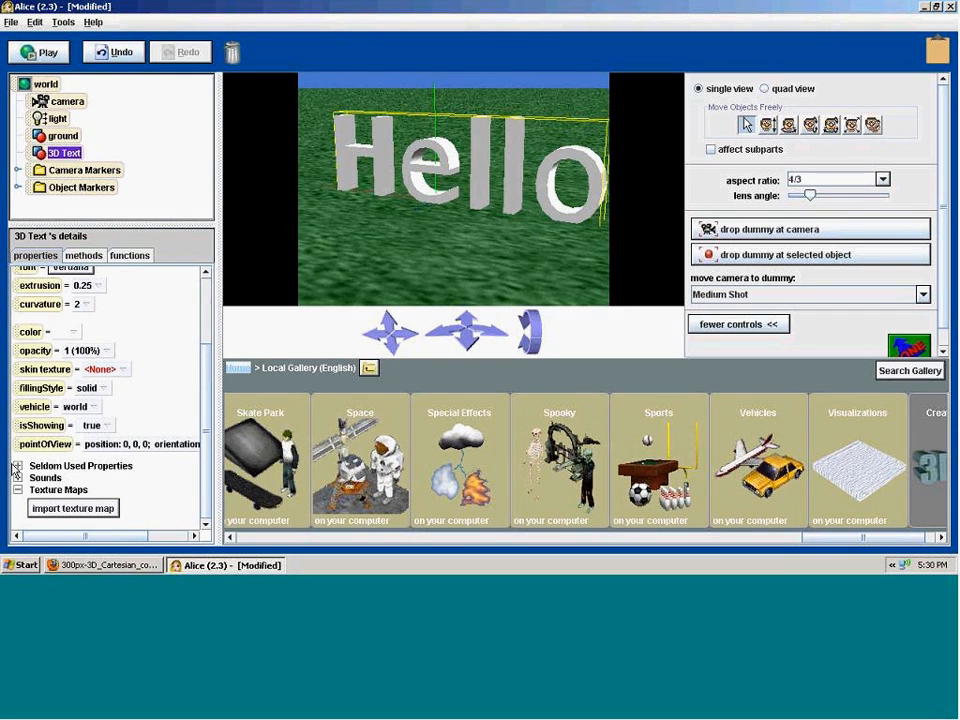
- Try another listed string for the 3D text's text property, and replace it with "Alice"
scroll(210, 314, up, 3)
scroll(210, 308, up, 1)
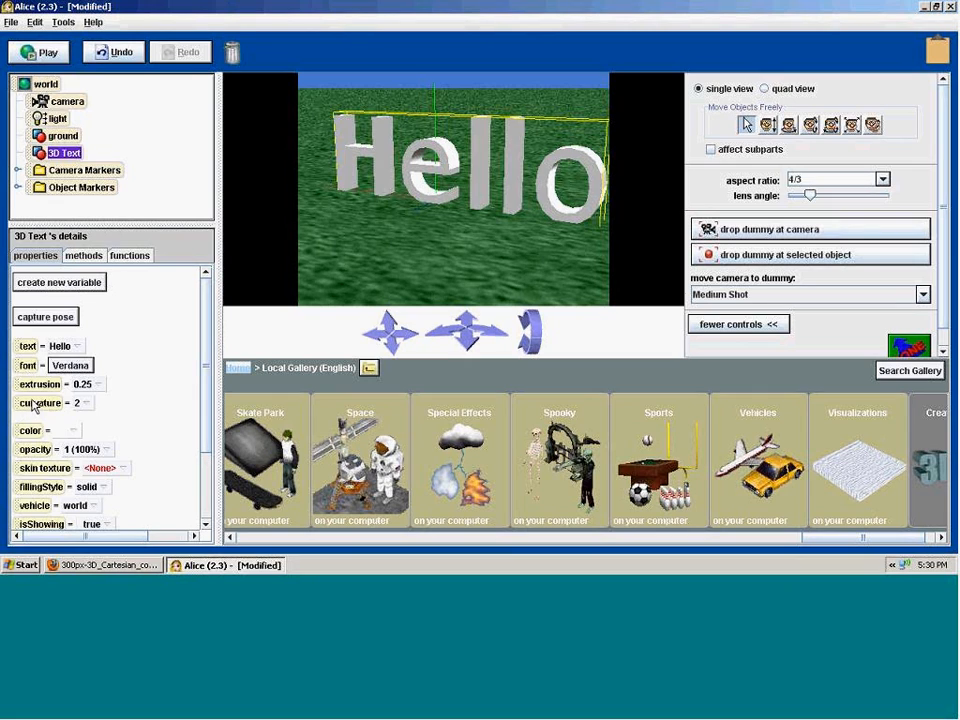
click(78, 350)
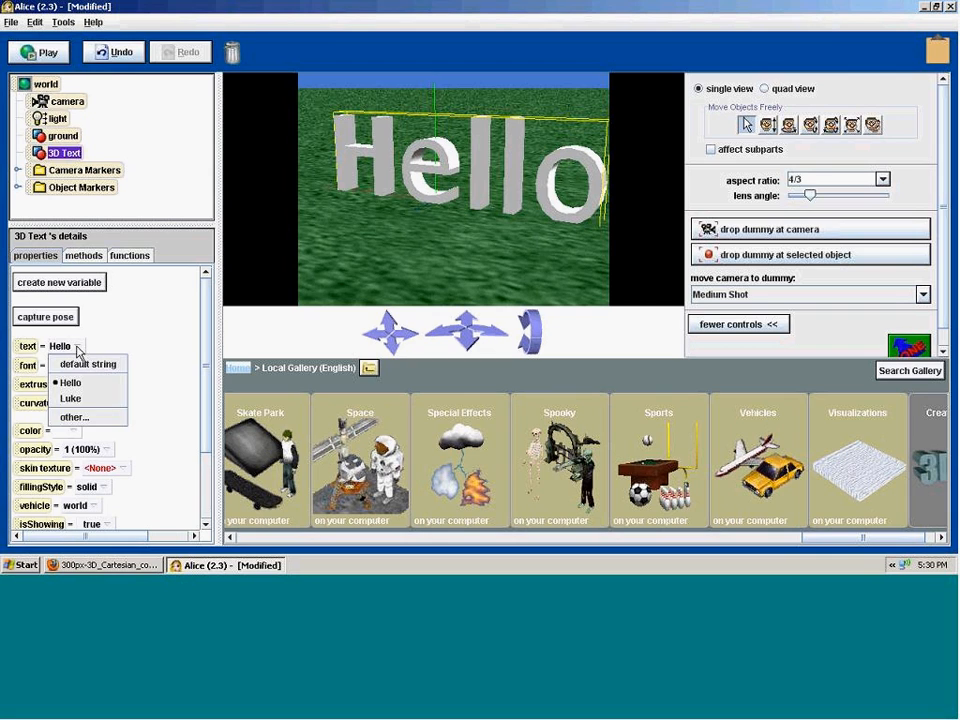
click(72, 401)
click(75, 346)
click(77, 400)
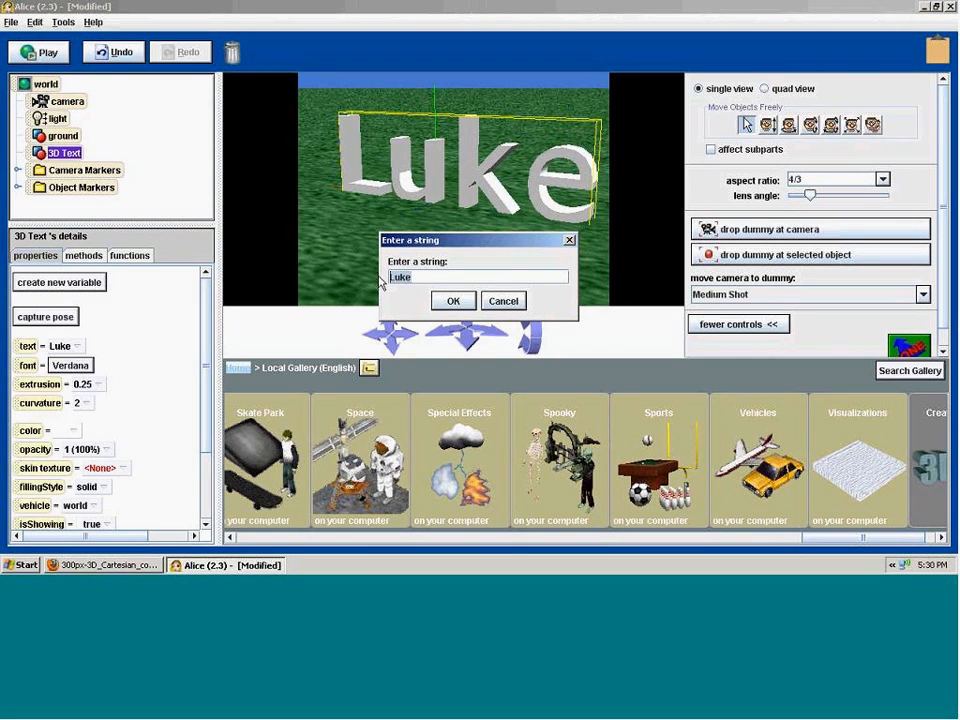
text(Alice)
click(452, 300)
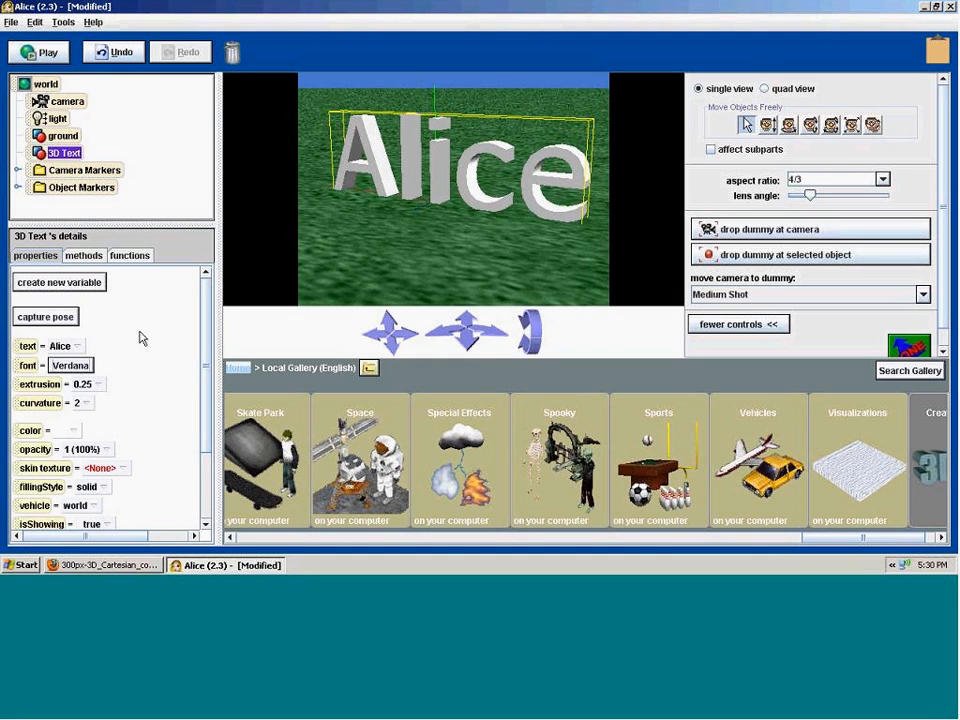
- Change the font of the 3D text to Arial Narrow
click(70, 365)
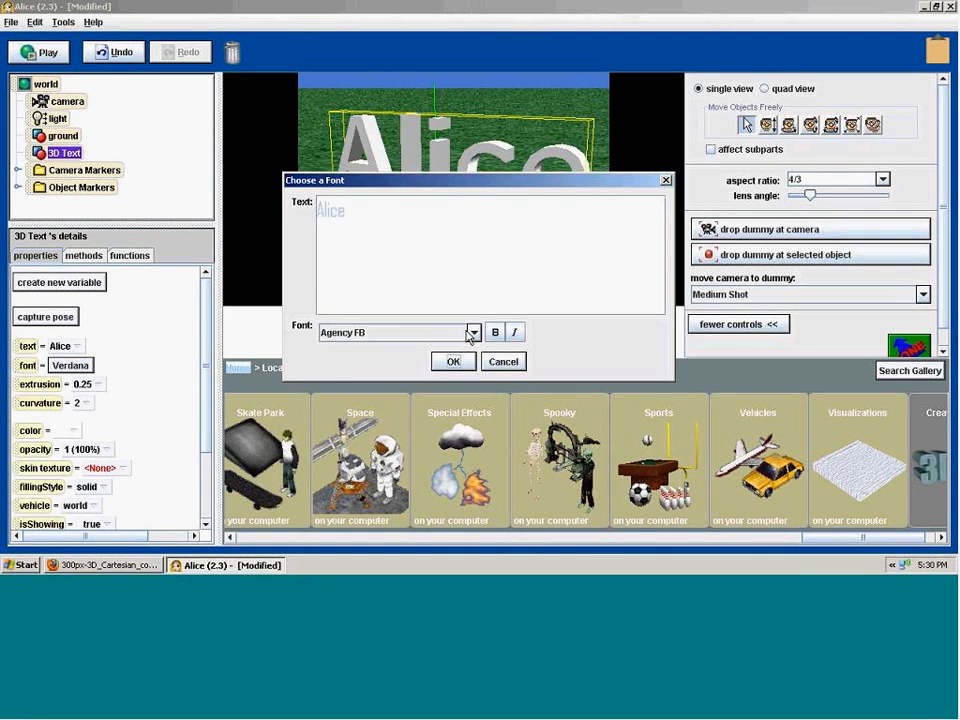
click(472, 333)
click(375, 401)
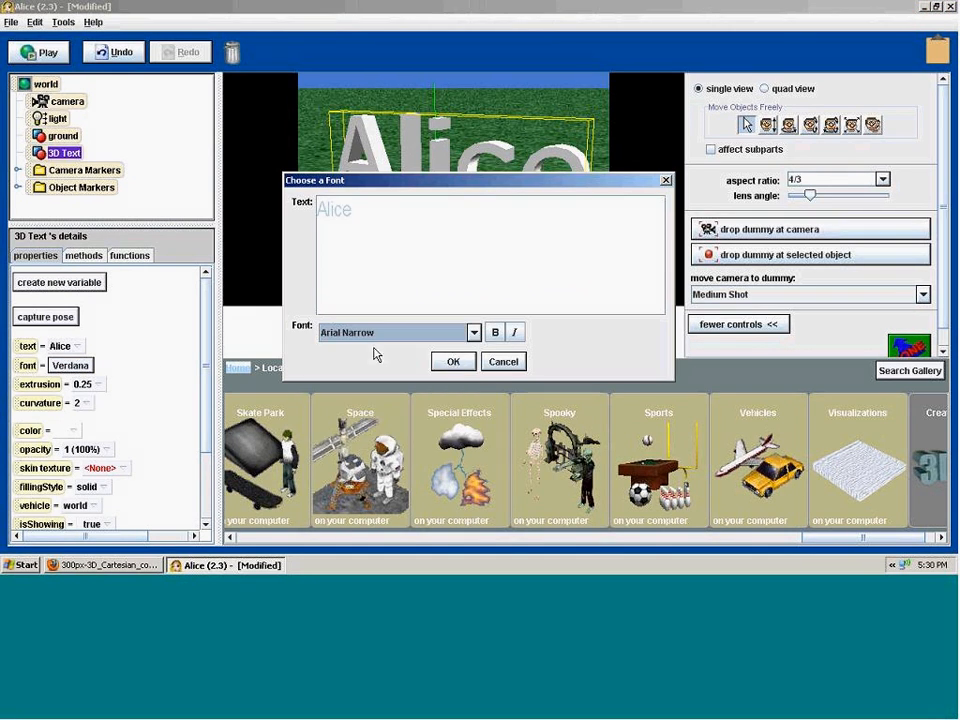
click(453, 361)
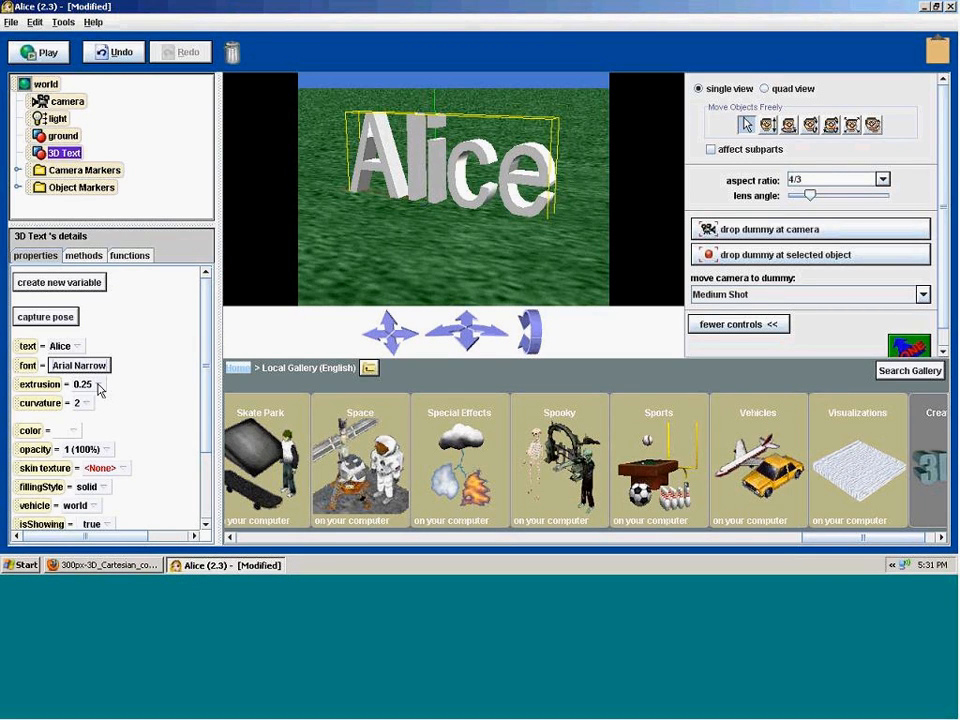
- Set the 3D text's extrusion to 2 and its color to brown
click(99, 388)
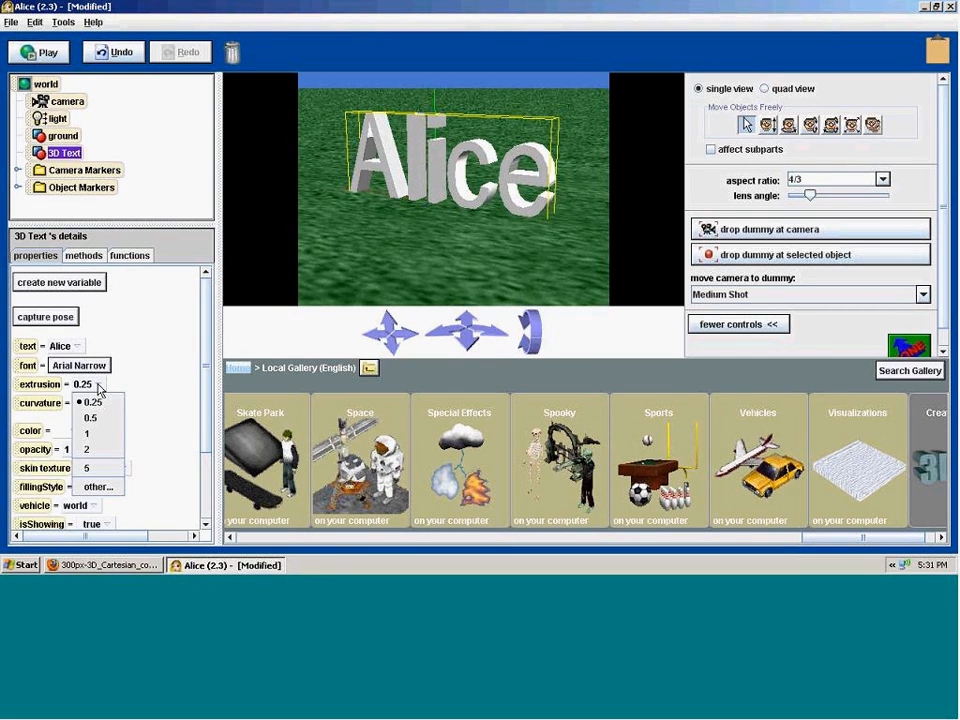
click(96, 450)
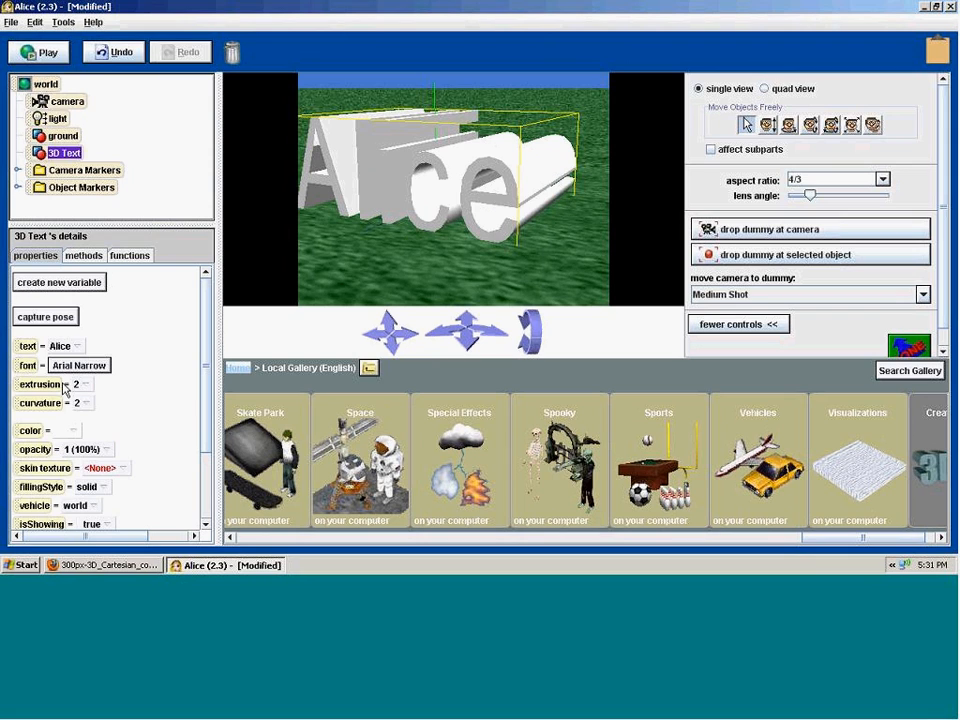
click(74, 431)
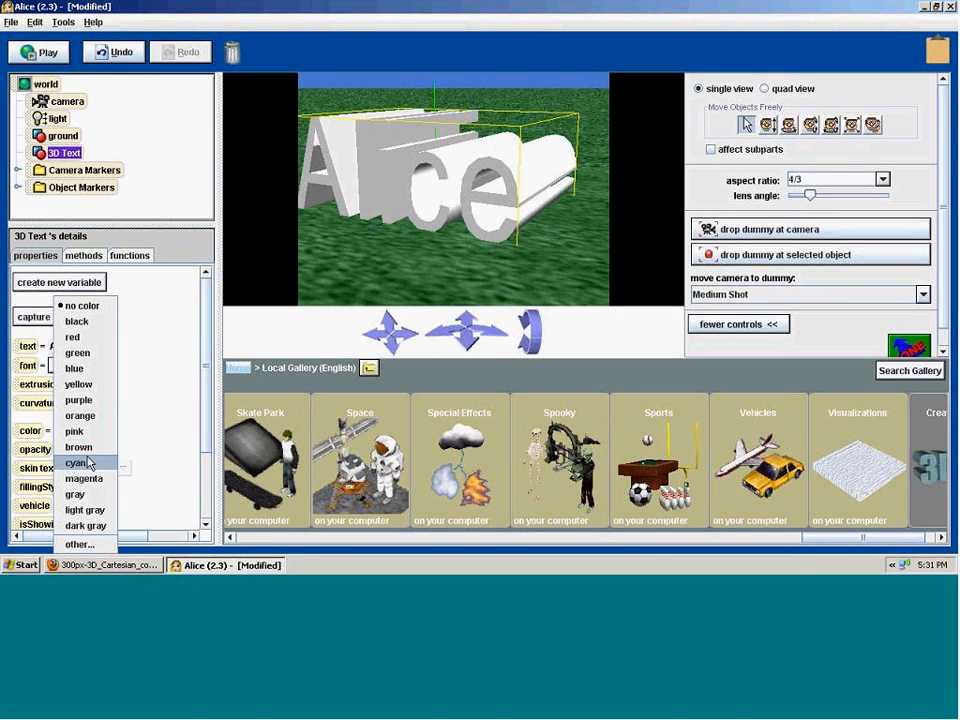
click(80, 447)
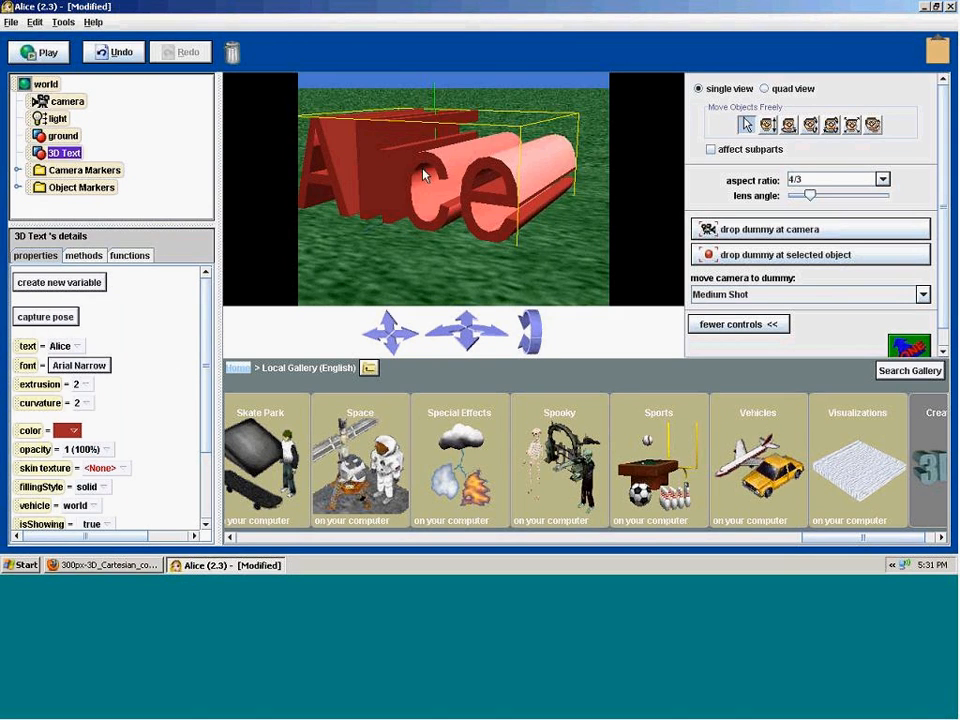
- Turn the 3D text sideways to show its depth, set its extrusion to 5, and turn it again
click(786, 125)
drag(525, 154, 590, 154)
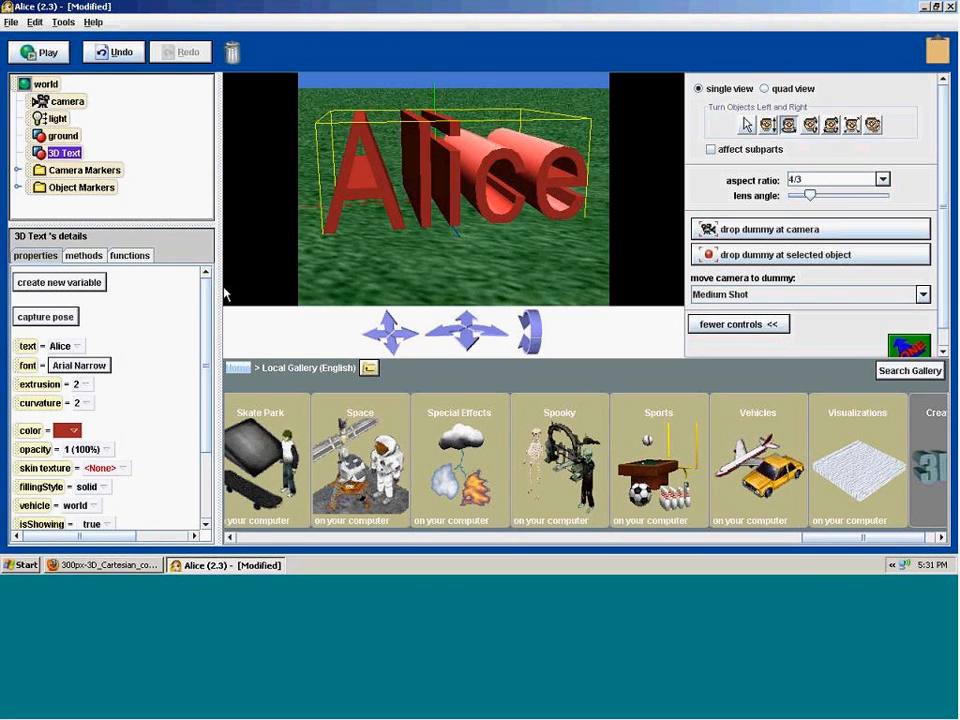
click(86, 385)
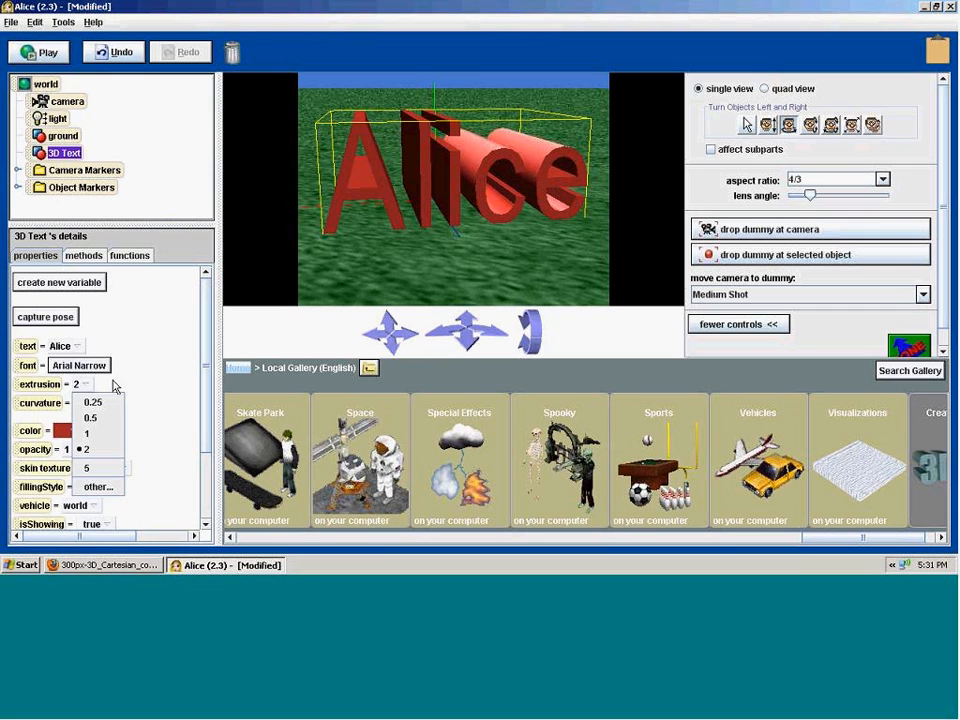
click(96, 467)
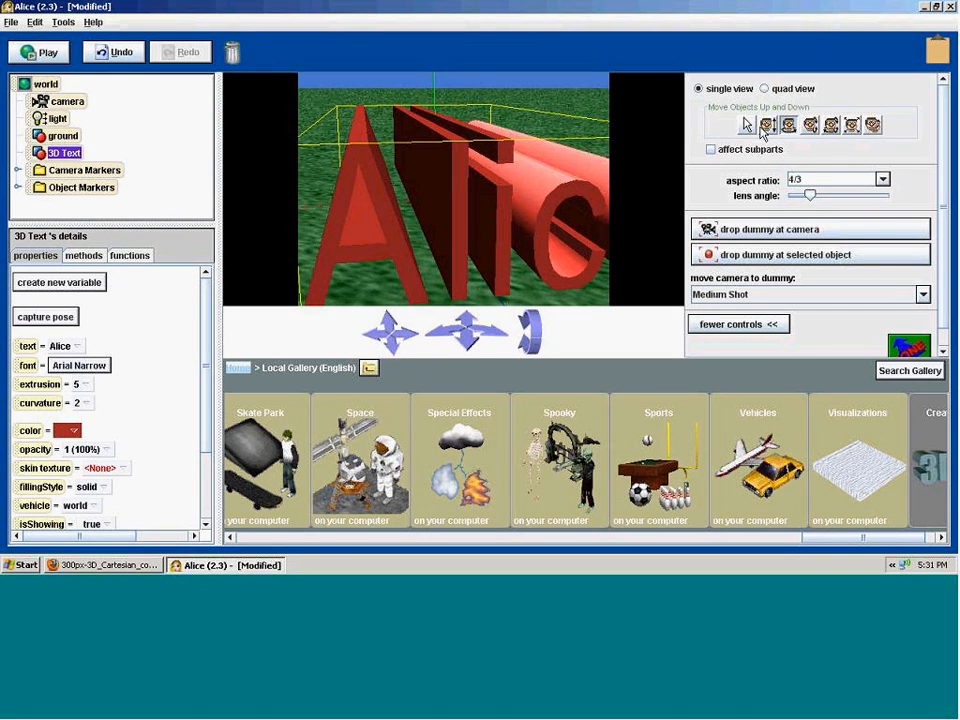
drag(543, 213, 438, 138)
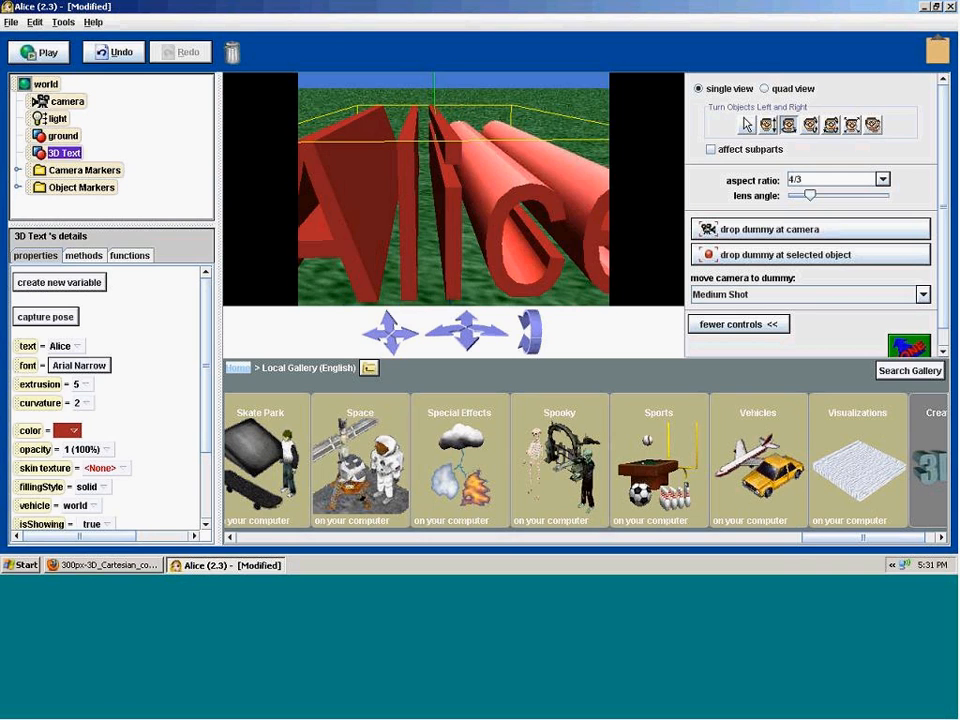
- Set the 3D text's extrusion to 2 and check the available values for its curvature
click(86, 384)
click(94, 448)
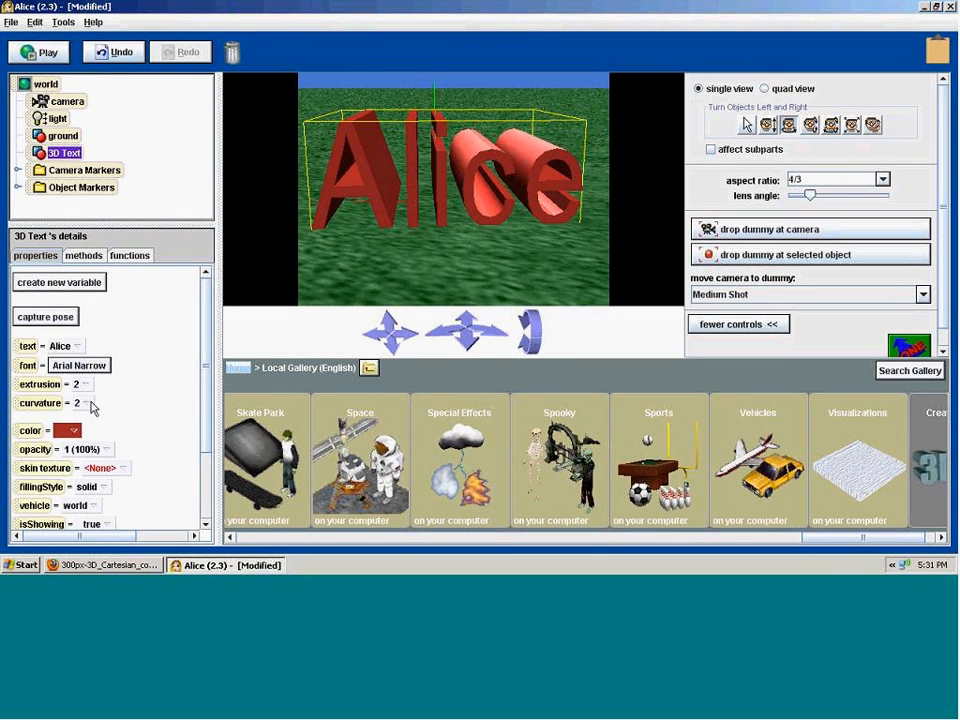
click(90, 405)
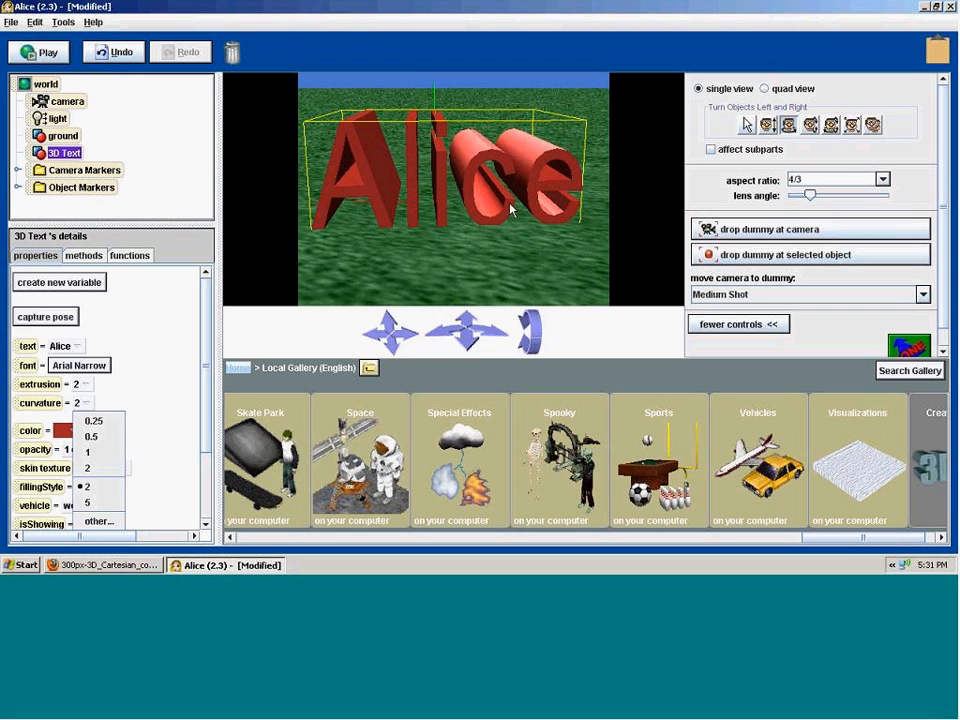
click(148, 388)
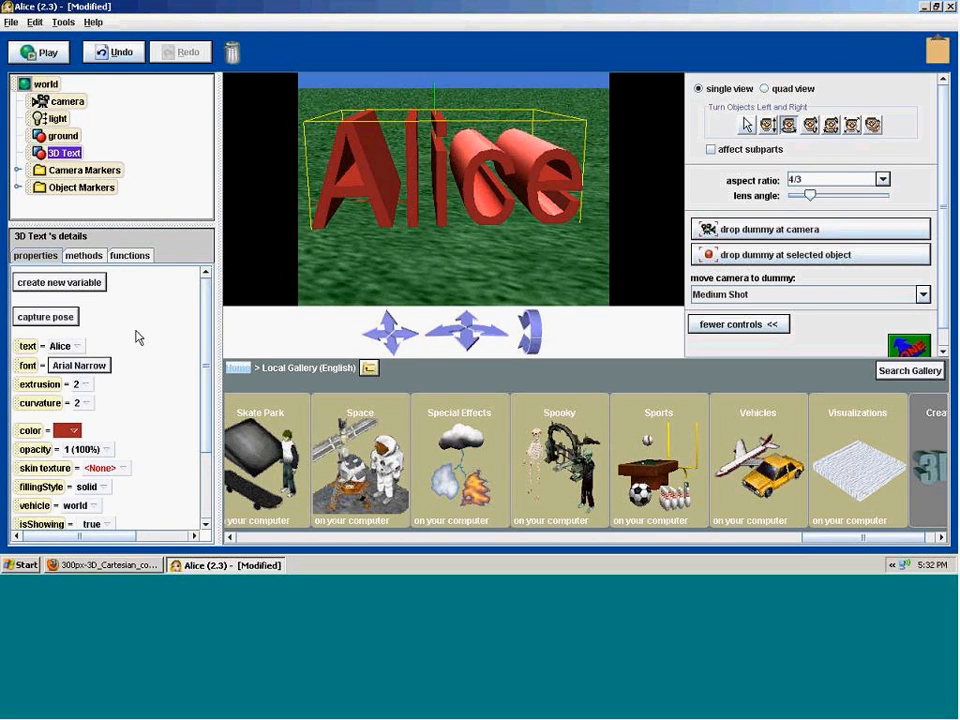
- Try curvature values of 0.5, 1 and 2 on the 3D text to compare its rounded letters
click(87, 410)
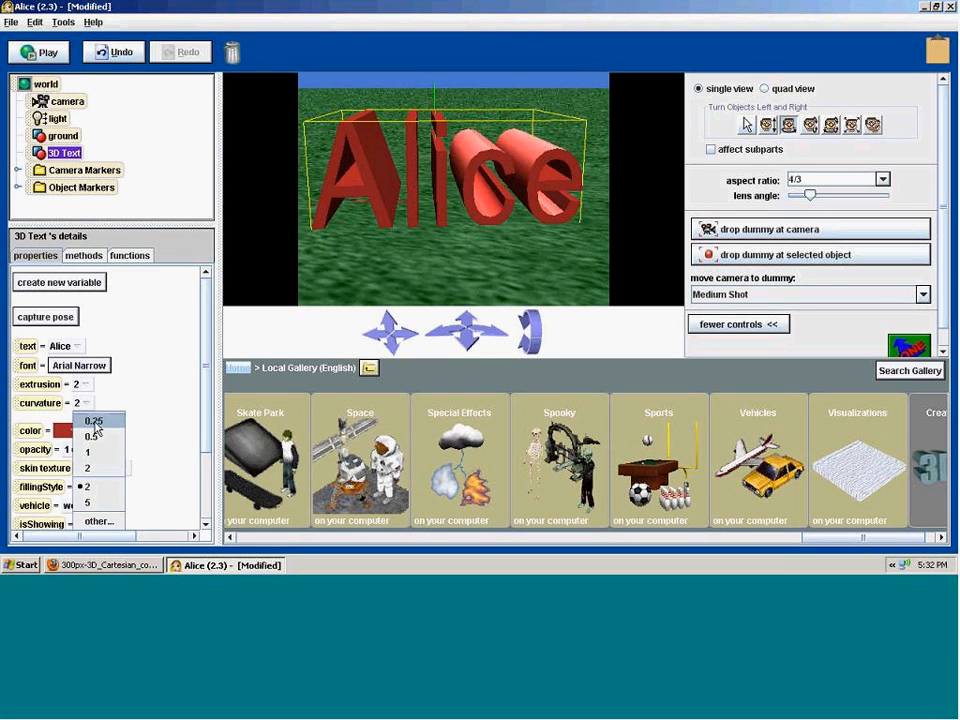
click(95, 434)
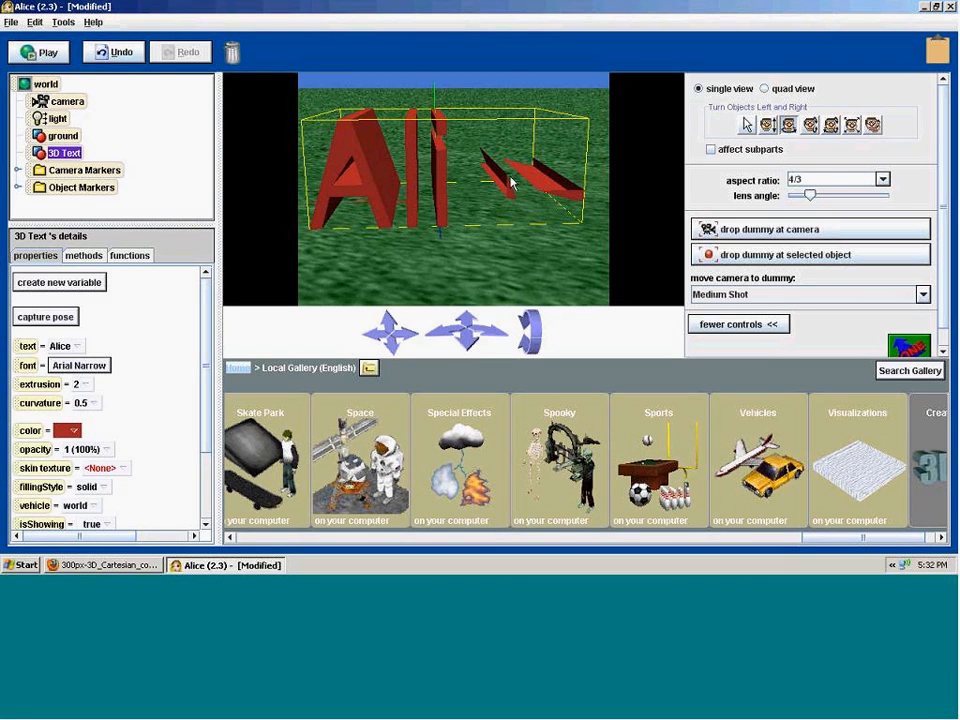
click(86, 402)
click(97, 452)
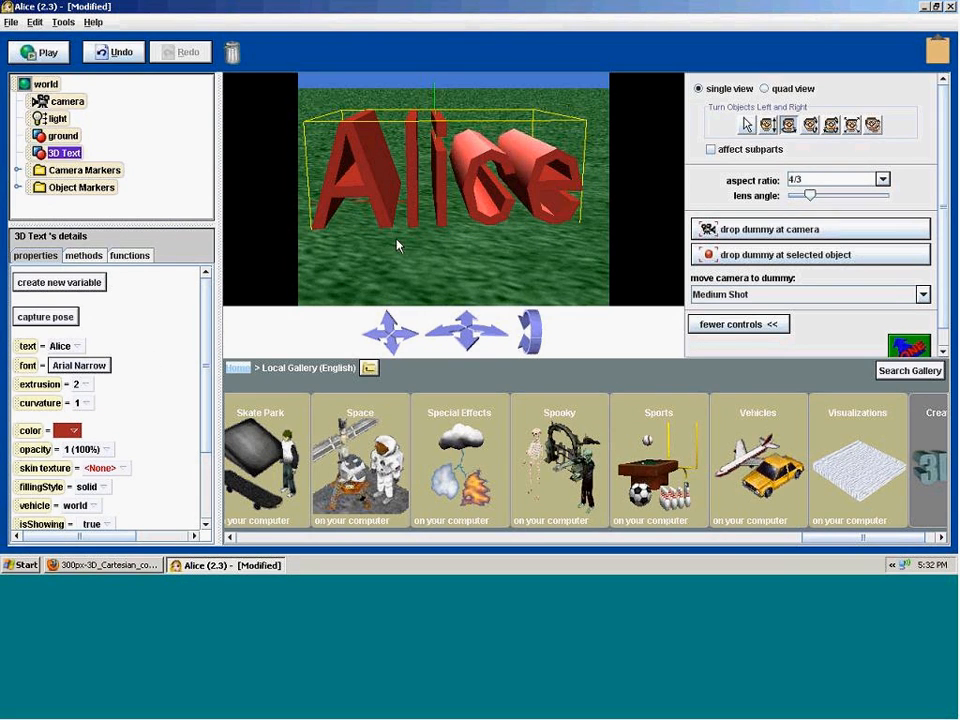
click(95, 405)
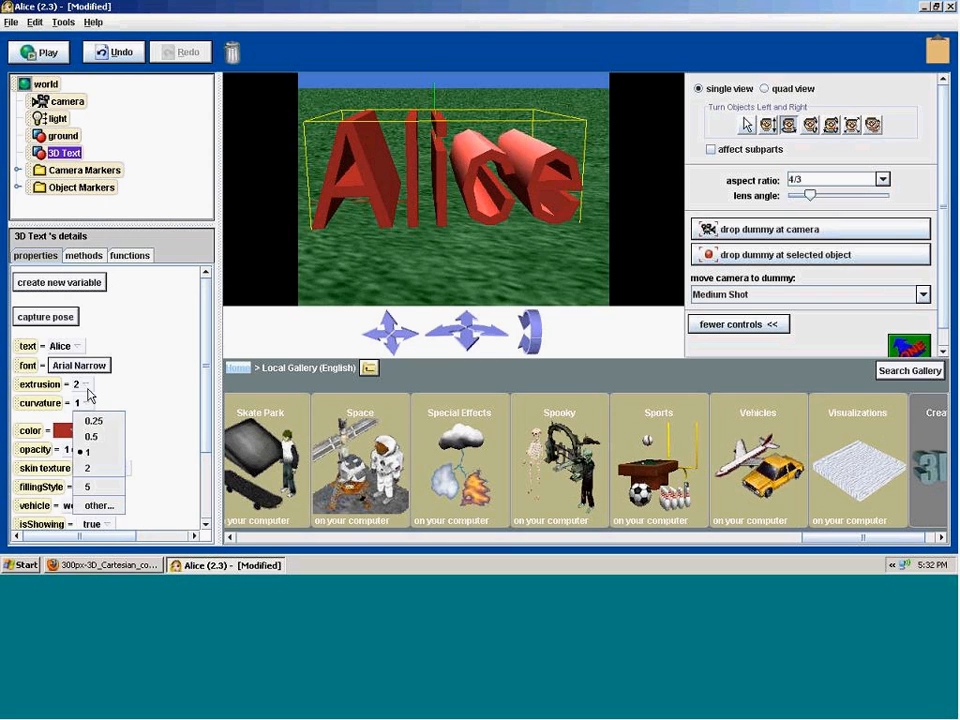
click(100, 470)
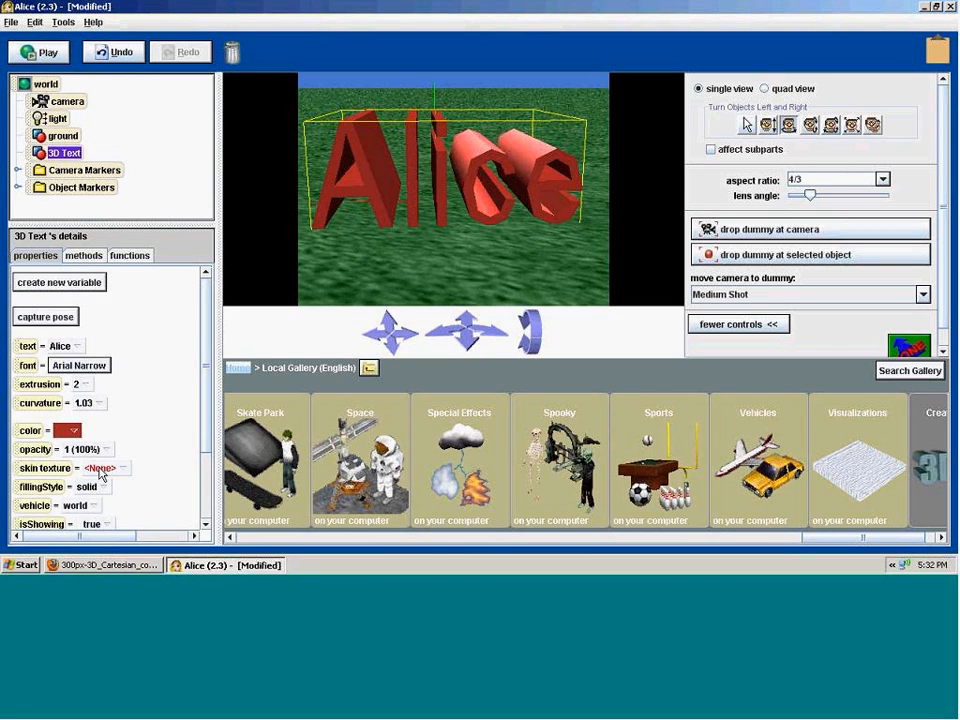
- Set the 3D text's curvature to 5 and undo the trial changes made to it in the scene
click(80, 403)
click(94, 486)
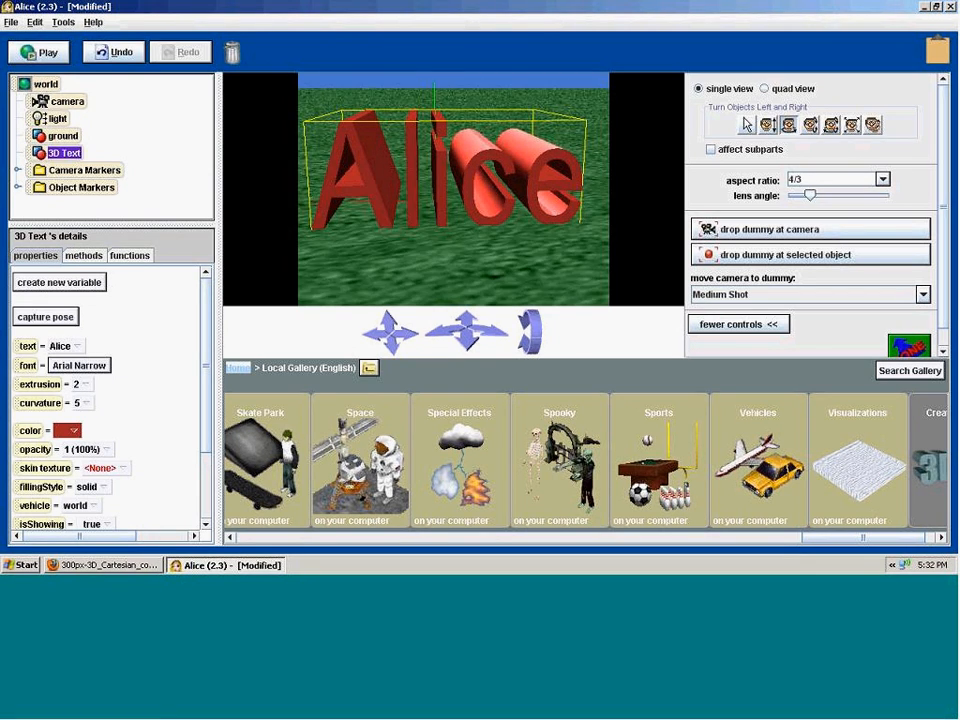
key(ctrl+z)
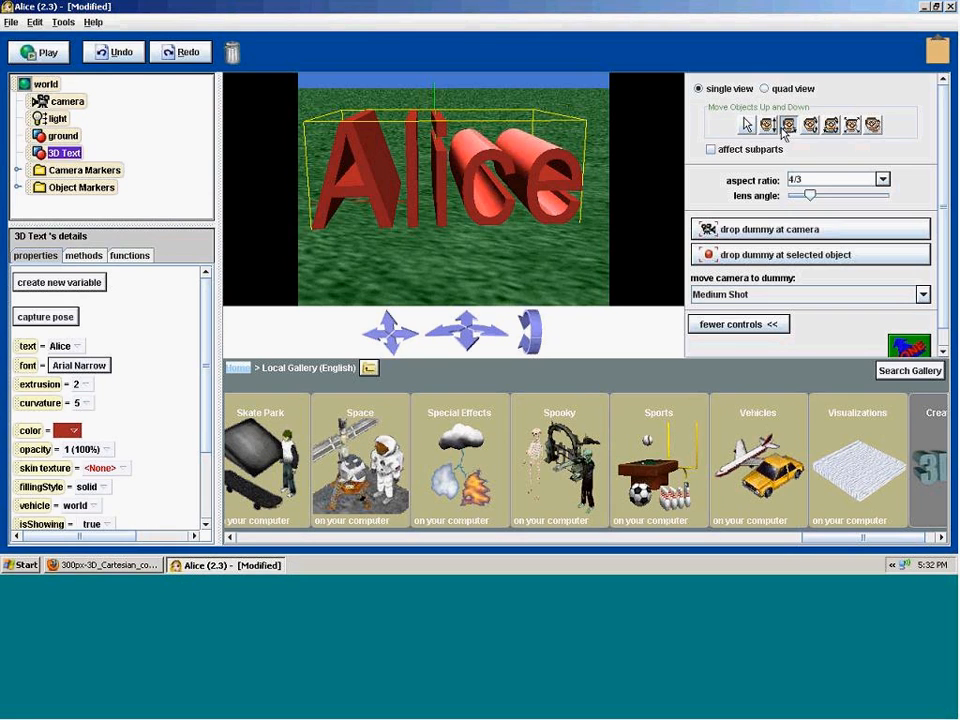
click(488, 166)
key(ctrl+z)
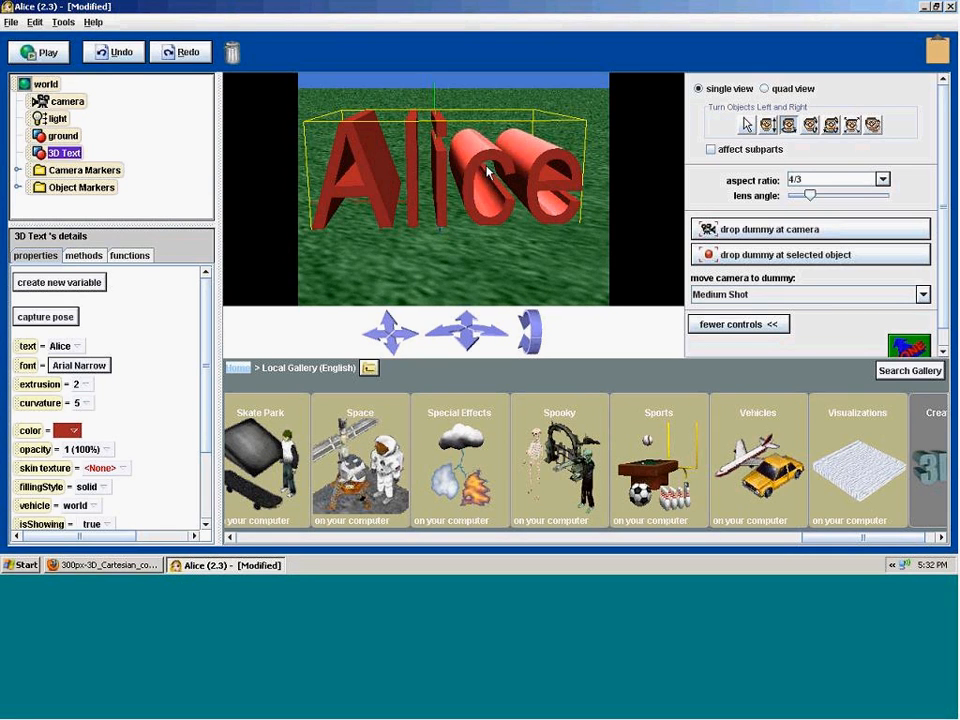
mouse_move(541, 152)
mouse_down()
mouse_move(430, 152)
mouse_move(526, 152)
mouse_up()
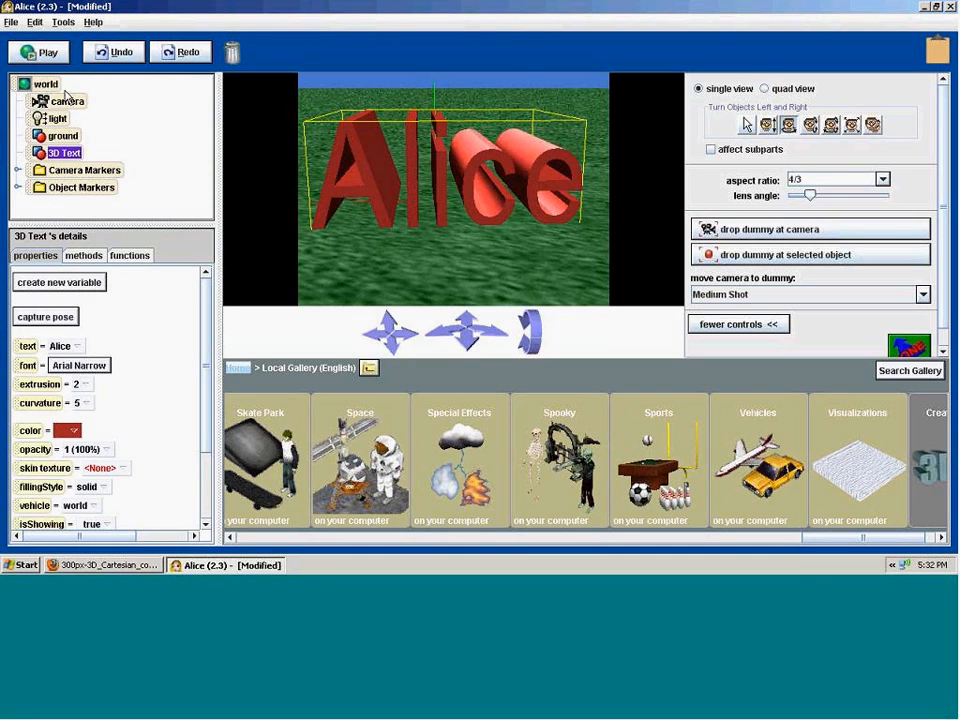
- Delete the 3D text from the world
right_click(365, 170)
click(386, 236)
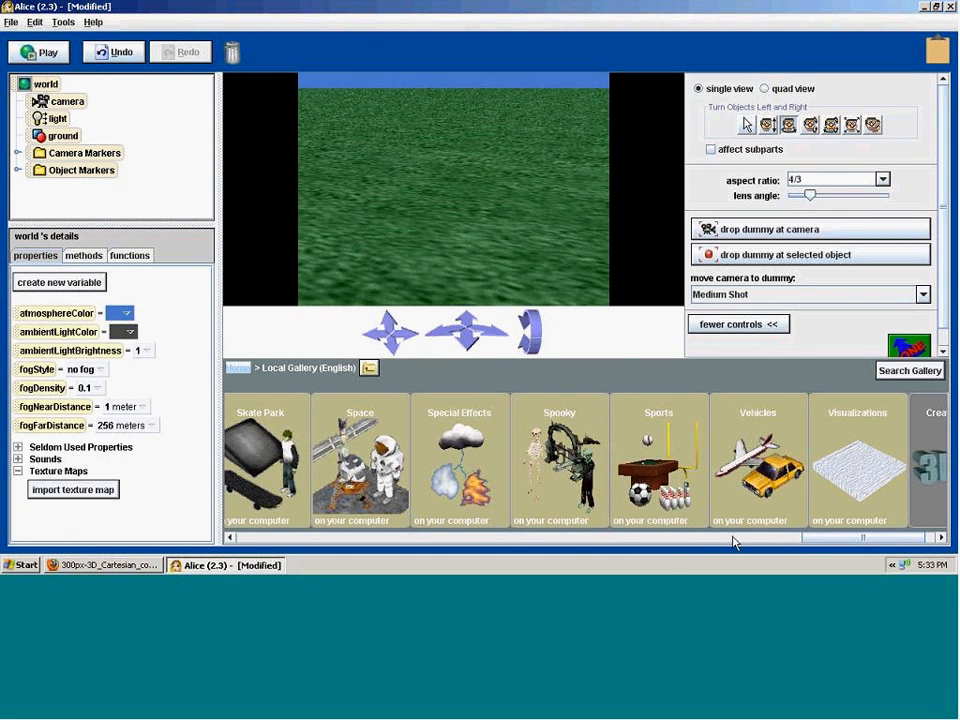
- Add a FireAnimation object to the scene from the Special Effects folder of the Local Gallery
drag(835, 541, 782, 536)
click(788, 476)
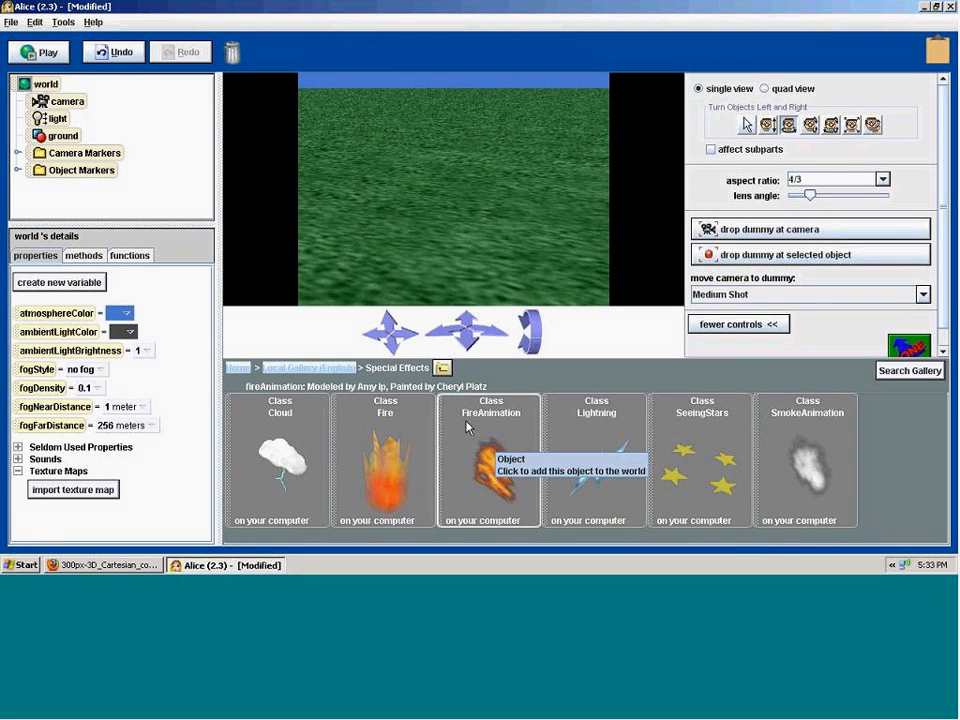
click(300, 368)
drag(345, 537, 840, 537)
click(873, 460)
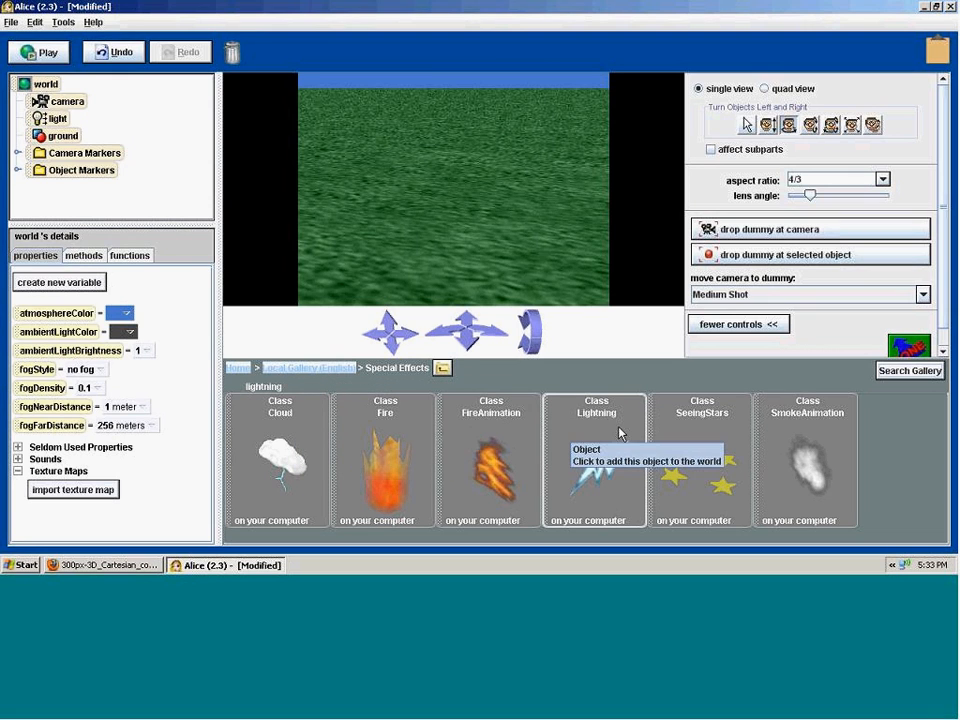
drag(490, 455, 450, 255)
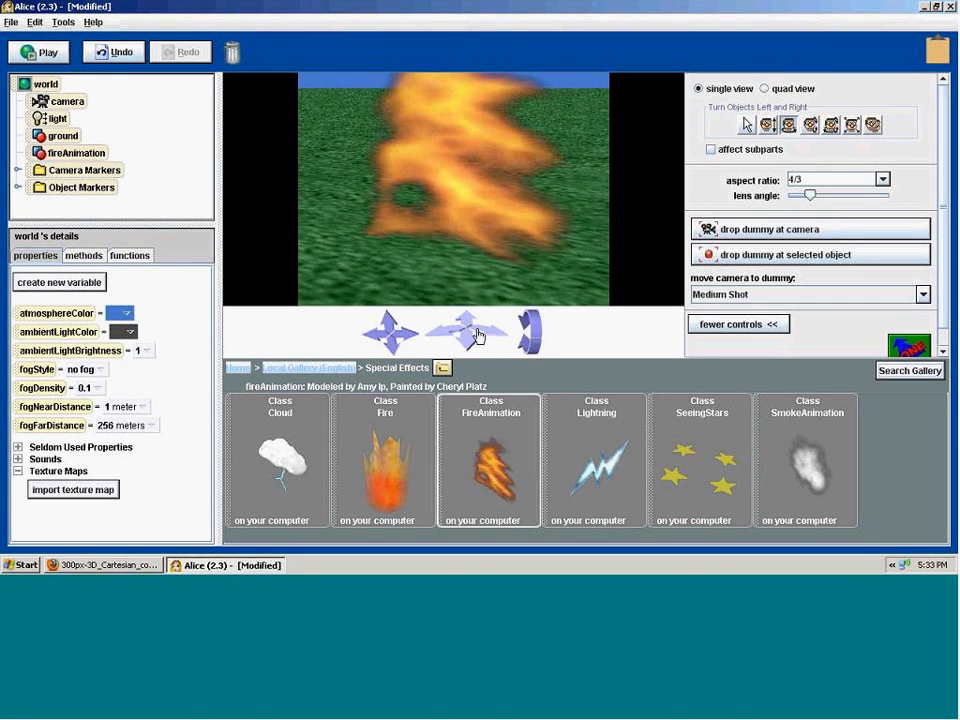
- Move the camera back from the fire, view the fire from the Top View dummy, and switch to the Front View dummy
drag(466, 333, 468, 375)
drag(391, 336, 394, 354)
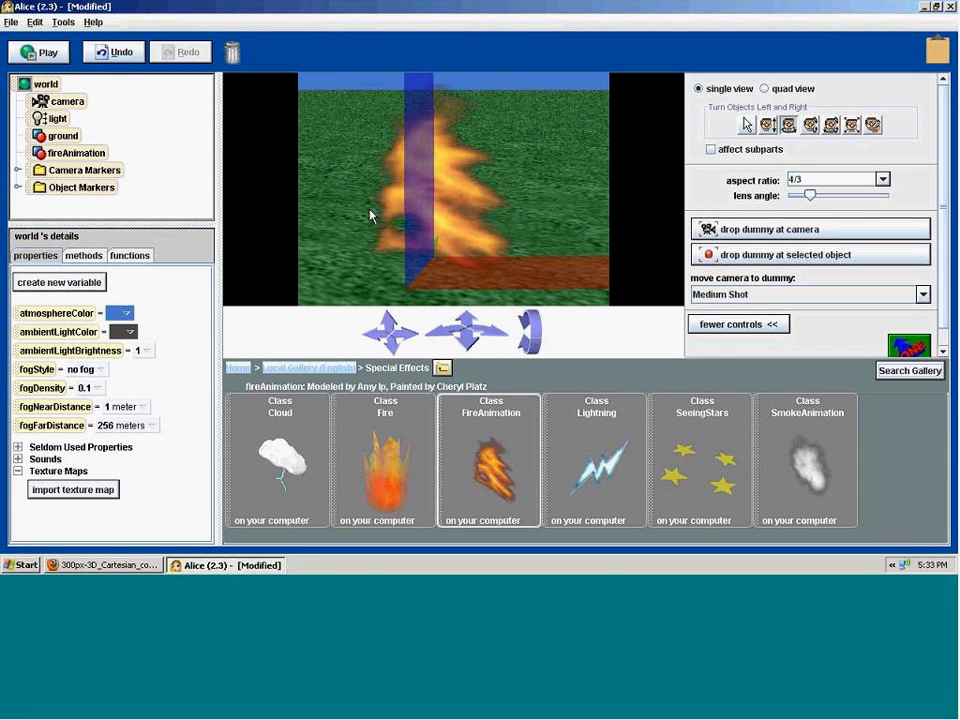
click(715, 294)
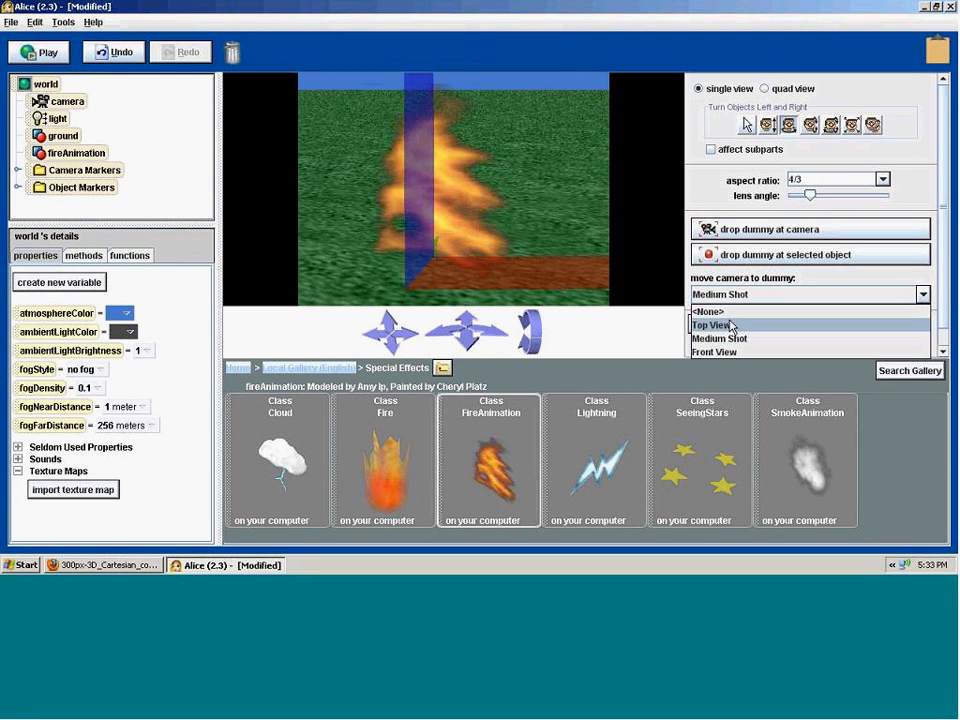
click(725, 323)
click(725, 294)
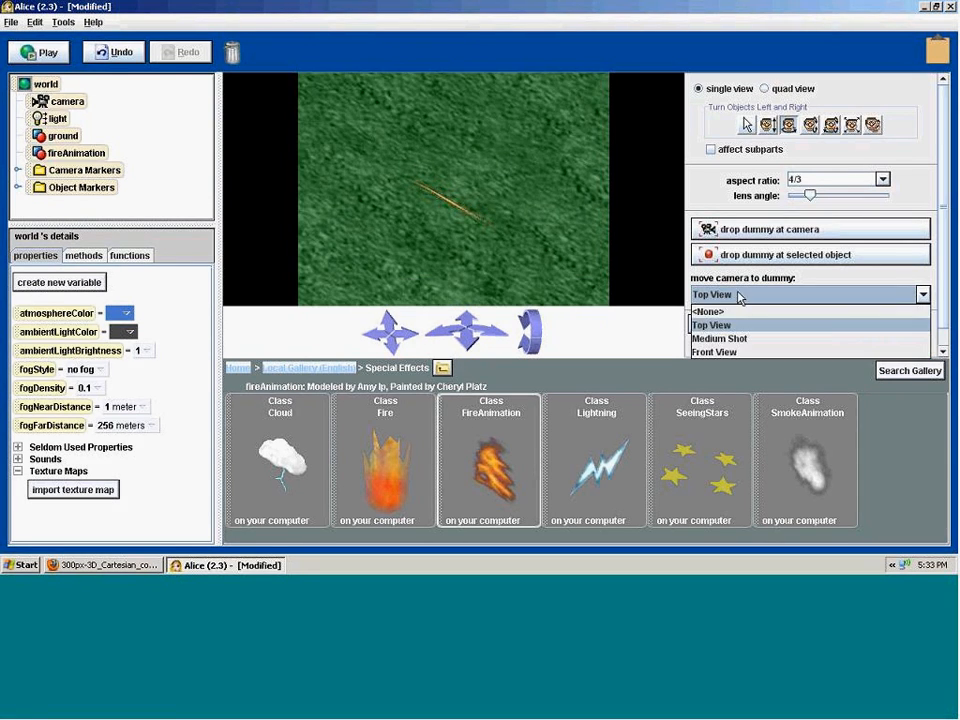
click(727, 352)
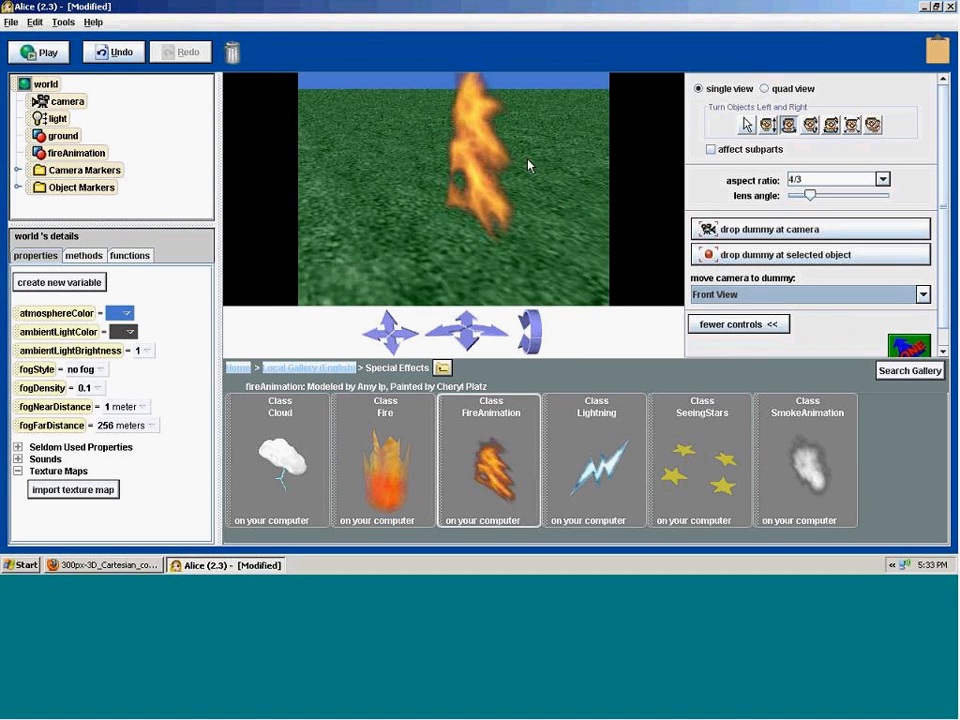
- Adjust the camera and move the fire freely so the whole flame fits the view, and play the world to watch it
click(744, 124)
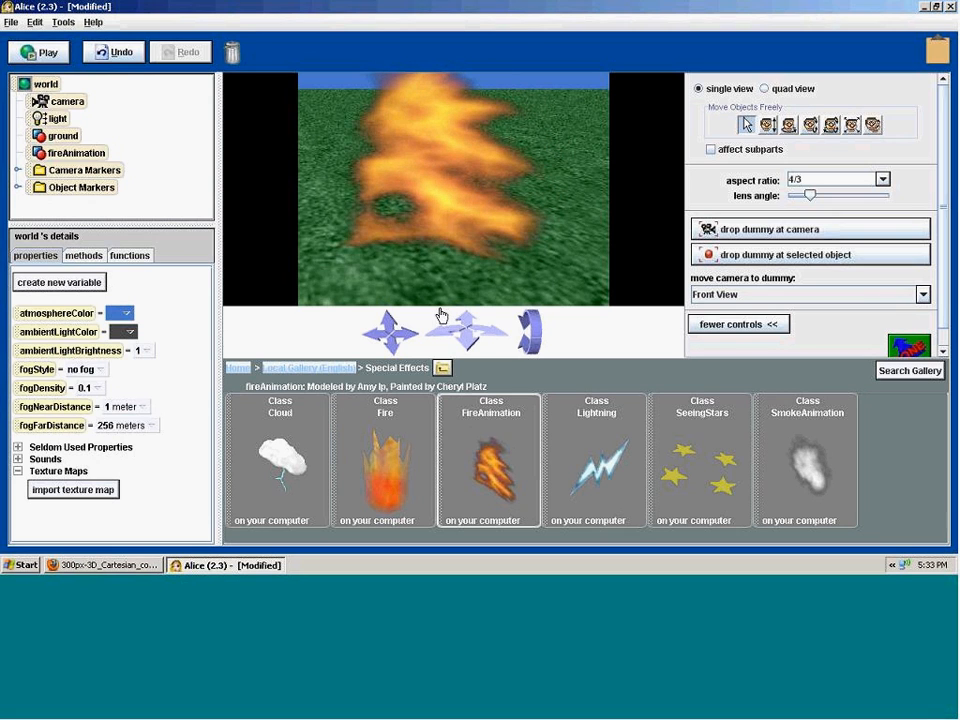
mouse_move(389, 325)
mouse_down()
mouse_move(388, 316)
mouse_move(380, 337)
mouse_up()
click(394, 343)
drag(471, 238, 432, 208)
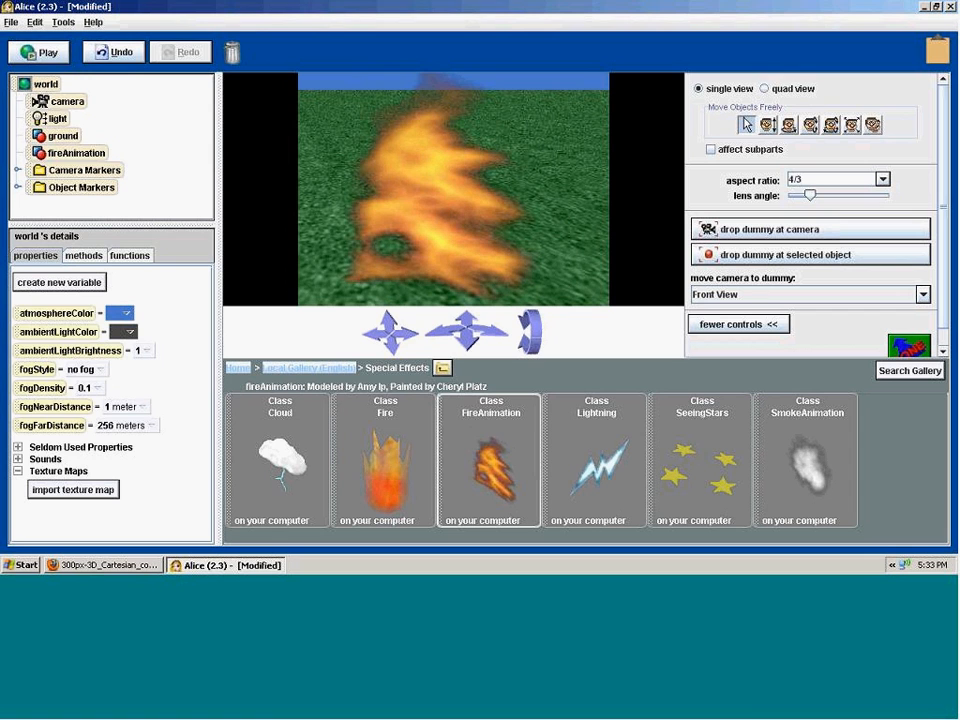
click(38, 53)
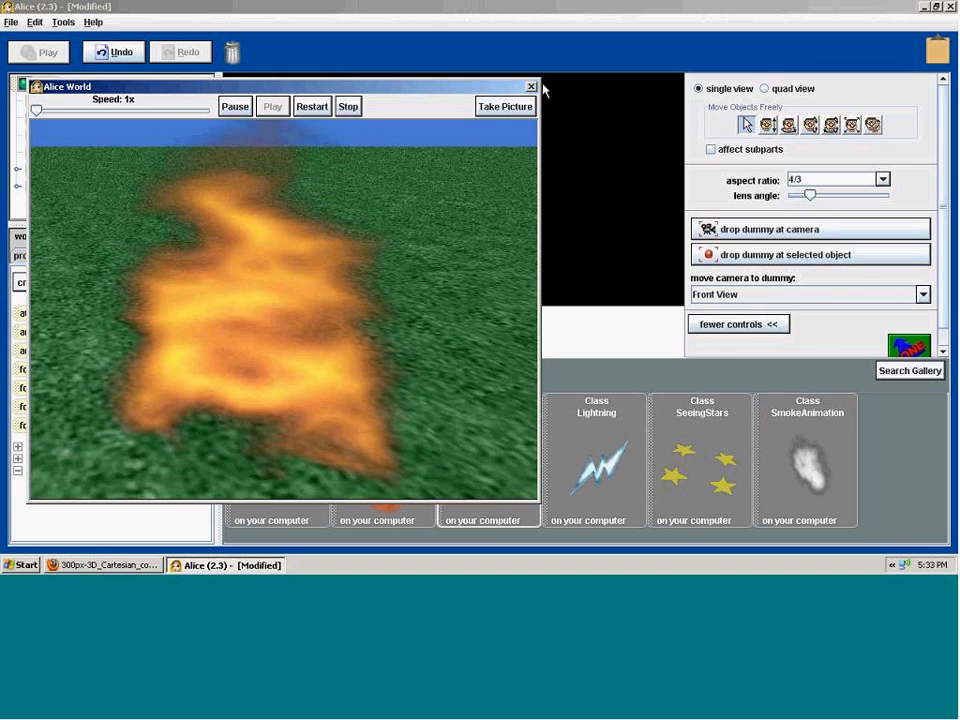
click(531, 86)
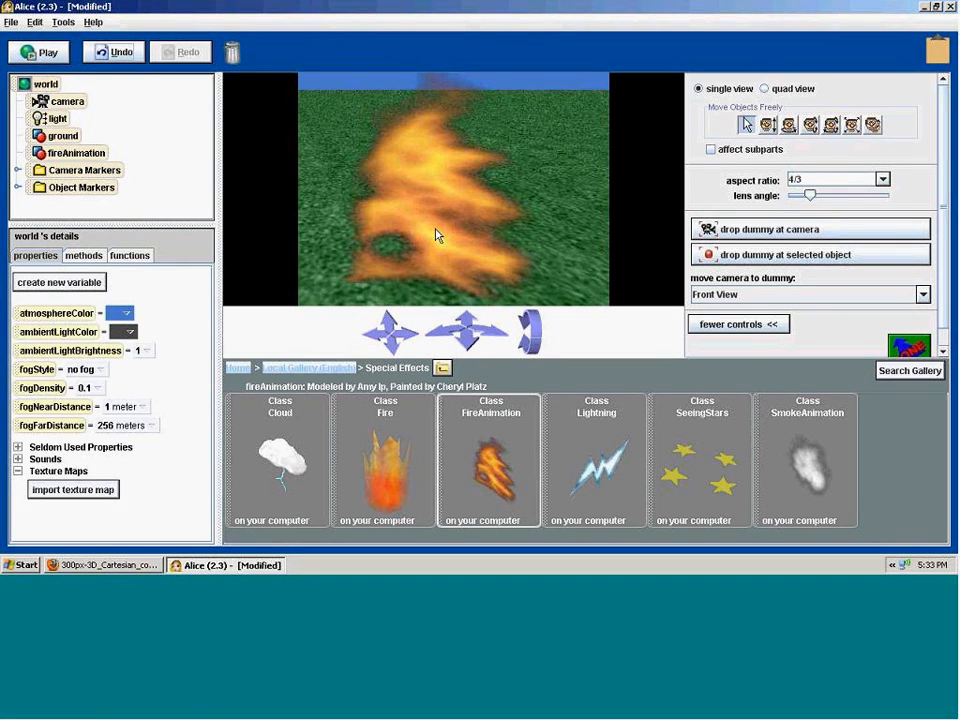
- Move the fire aside and add a Square from the Shapes gallery folder beside it
drag(447, 240, 401, 261)
click(328, 369)
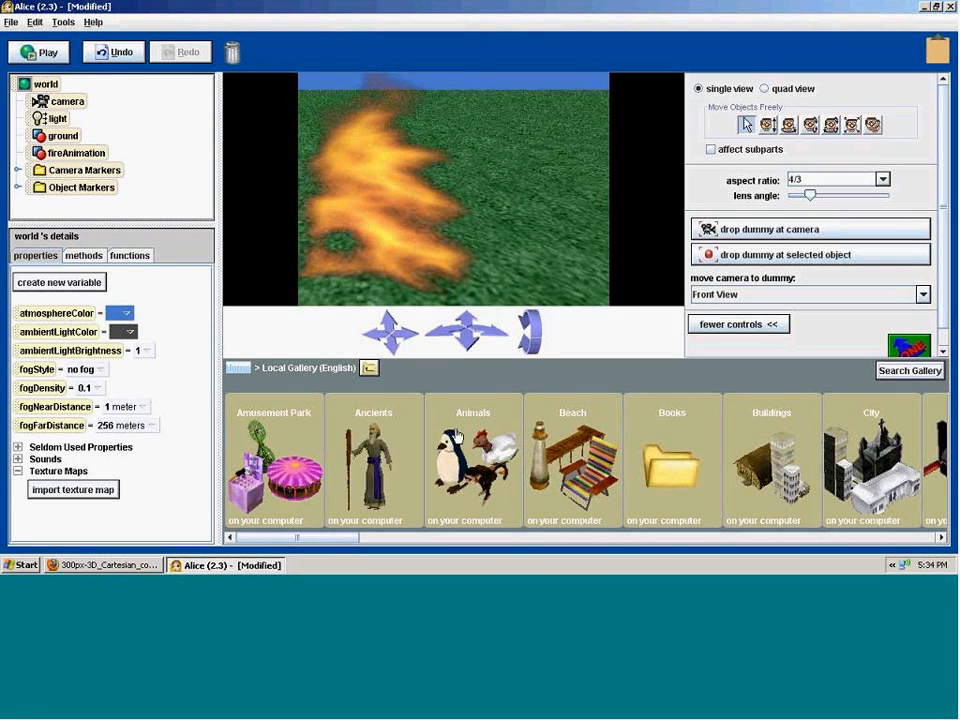
drag(369, 538, 872, 538)
click(413, 447)
drag(381, 540, 837, 526)
drag(617, 454, 541, 267)
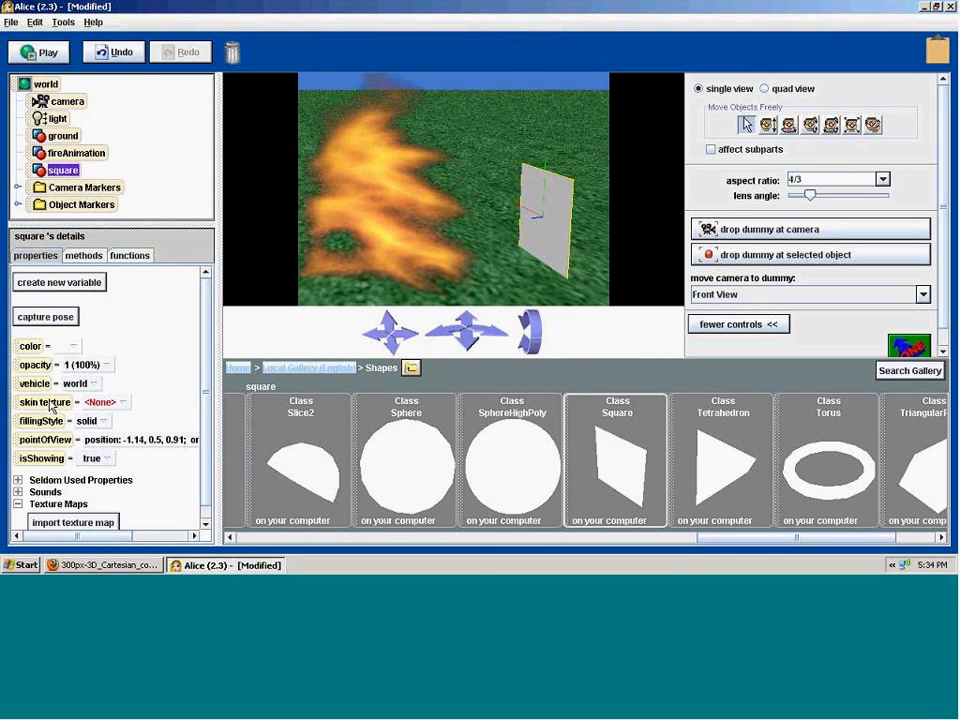
- Set the square's skin texture to fireAnimation's texture1, and turn the square to face the camera
click(122, 401)
mouse_move(123, 454)
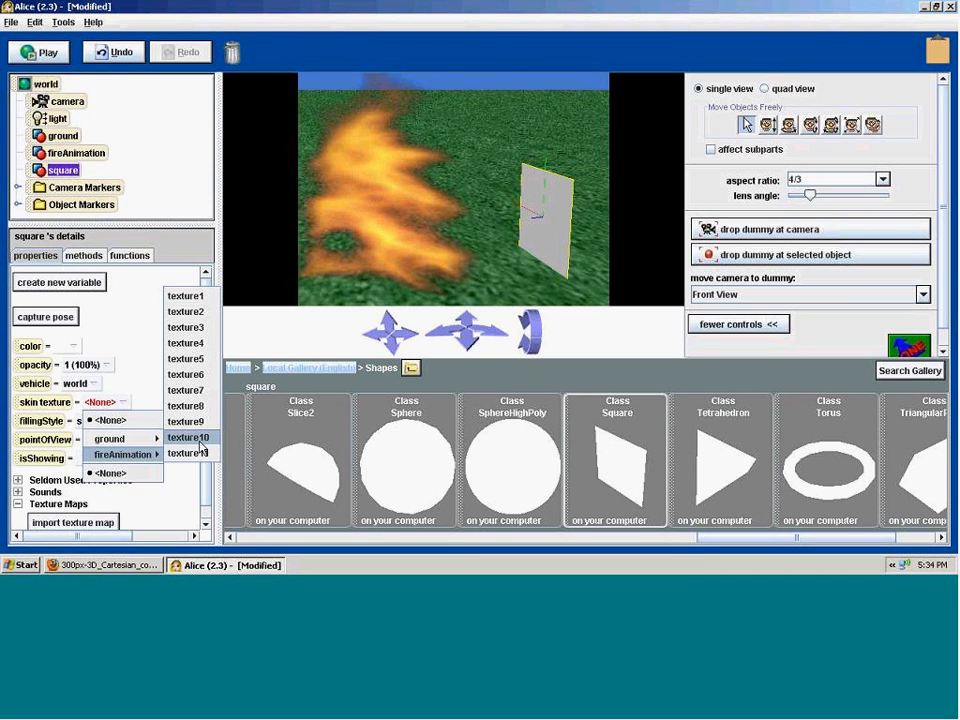
click(193, 298)
drag(557, 240, 585, 234)
click(786, 125)
- Delete the textured square from the scene
right_click(577, 234)
click(545, 171)
right_click(557, 240)
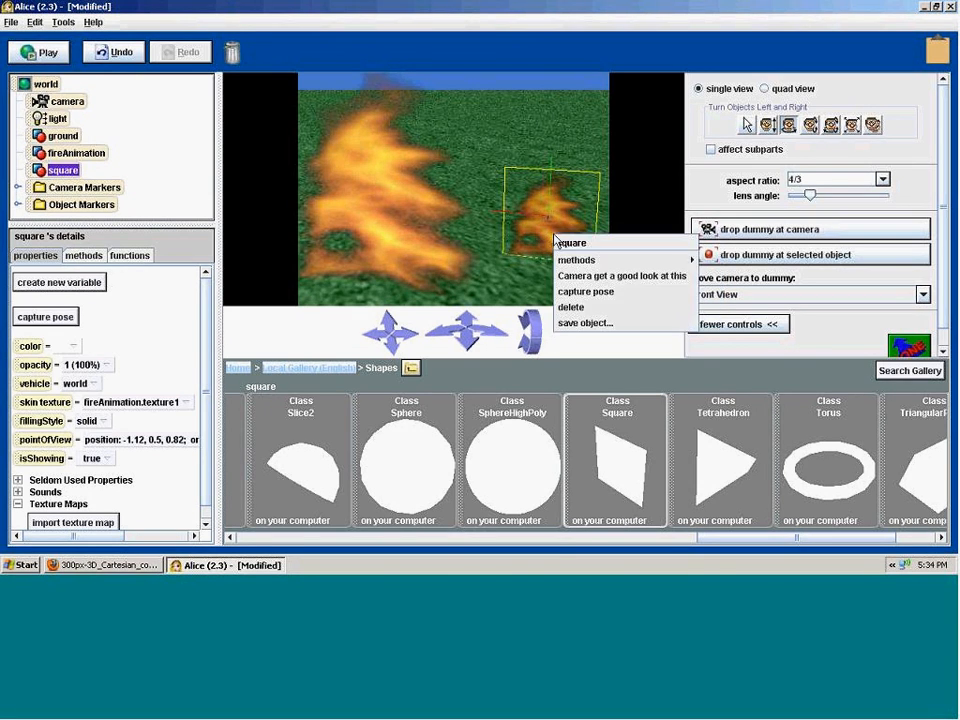
click(576, 306)
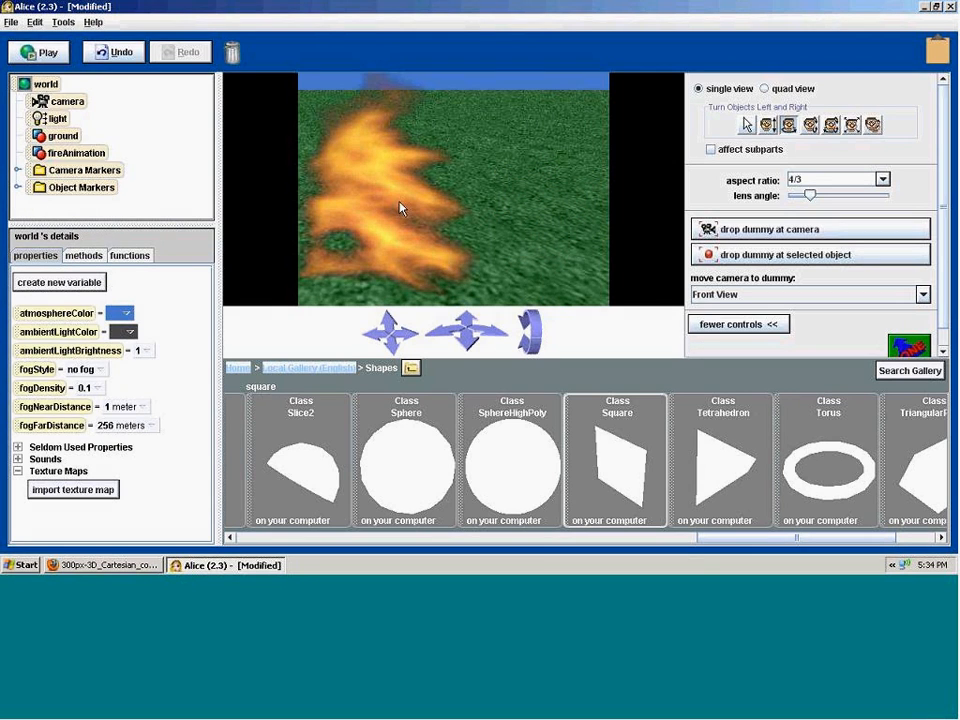
- Move the fire freely back to the middle of the scene
click(750, 120)
drag(395, 170, 437, 241)
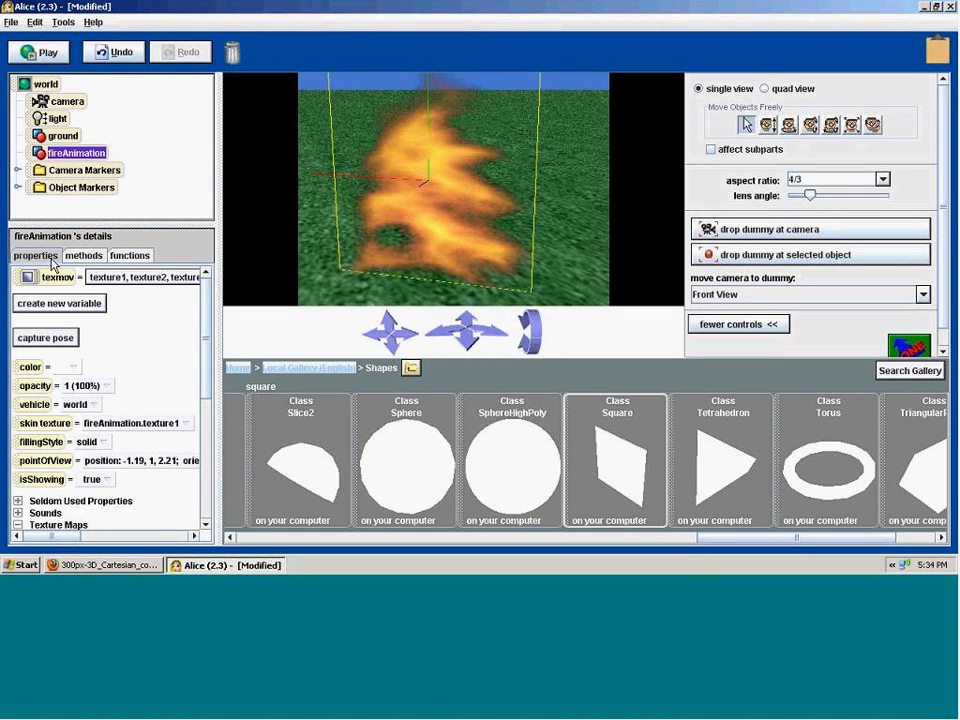
- Review fireAnimation's texture maps and set its skin texture to texture2
mouse_move(212, 304)
mouse_down()
mouse_move(210, 407)
mouse_move(208, 322)
mouse_up()
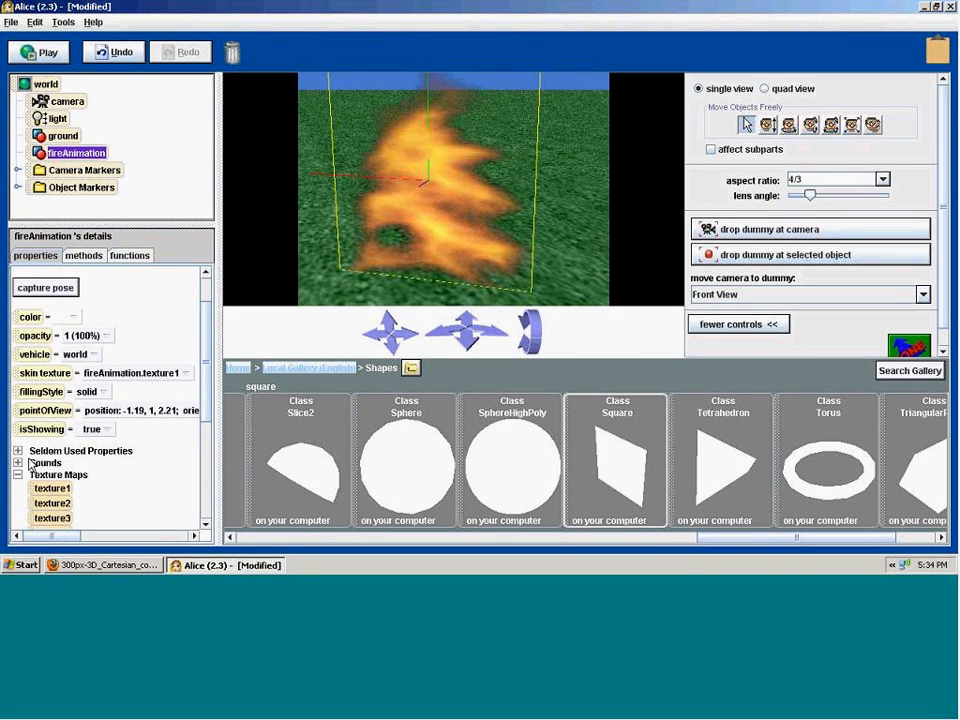
drag(203, 363, 203, 432)
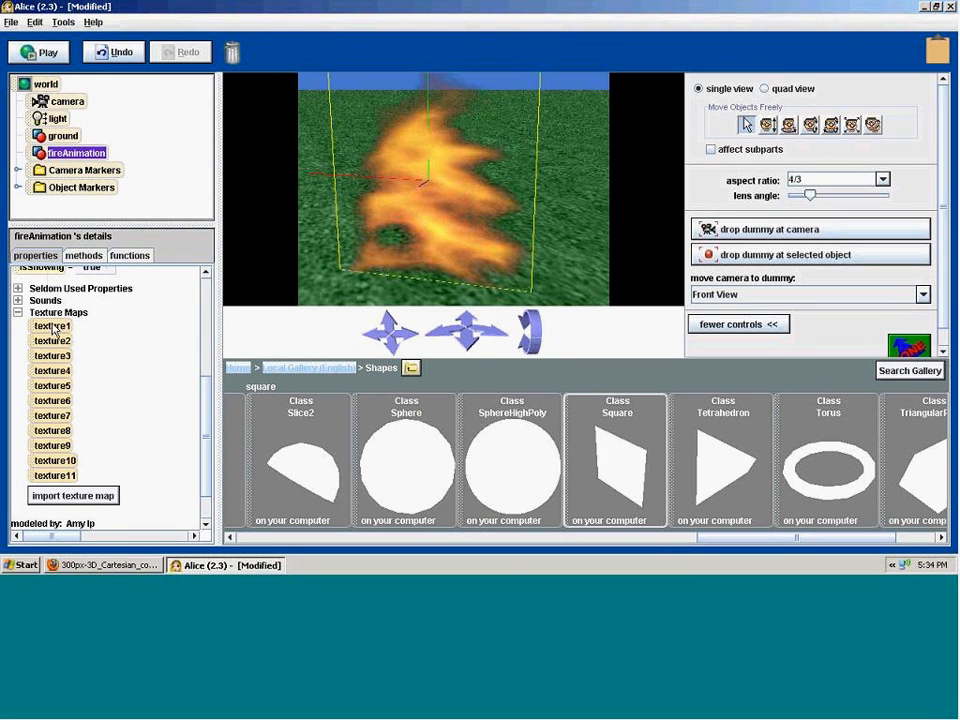
drag(209, 428, 209, 359)
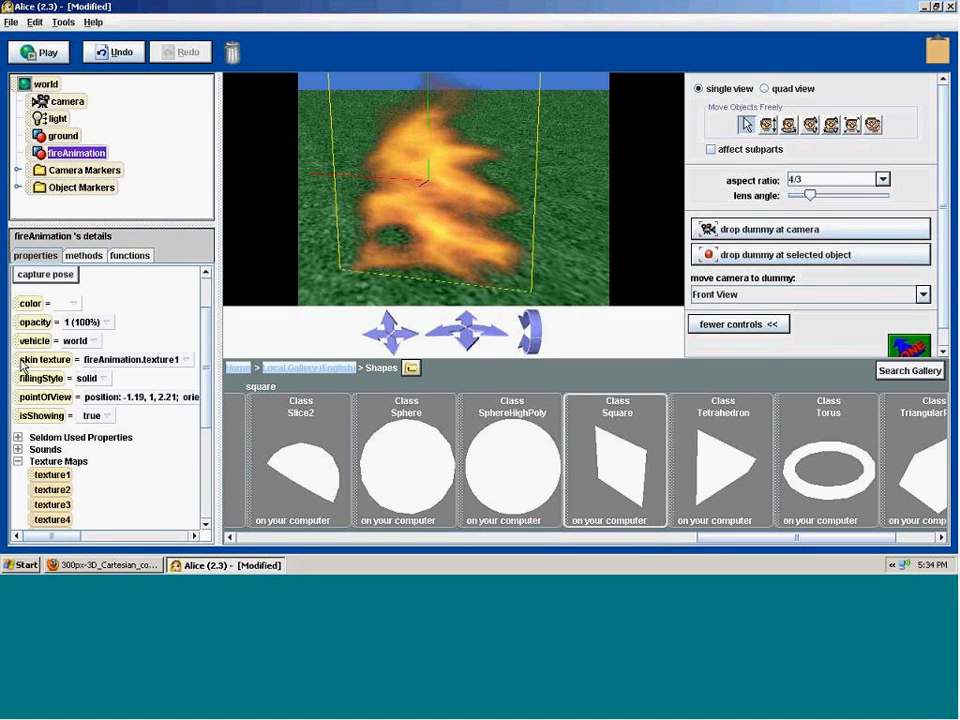
click(186, 359)
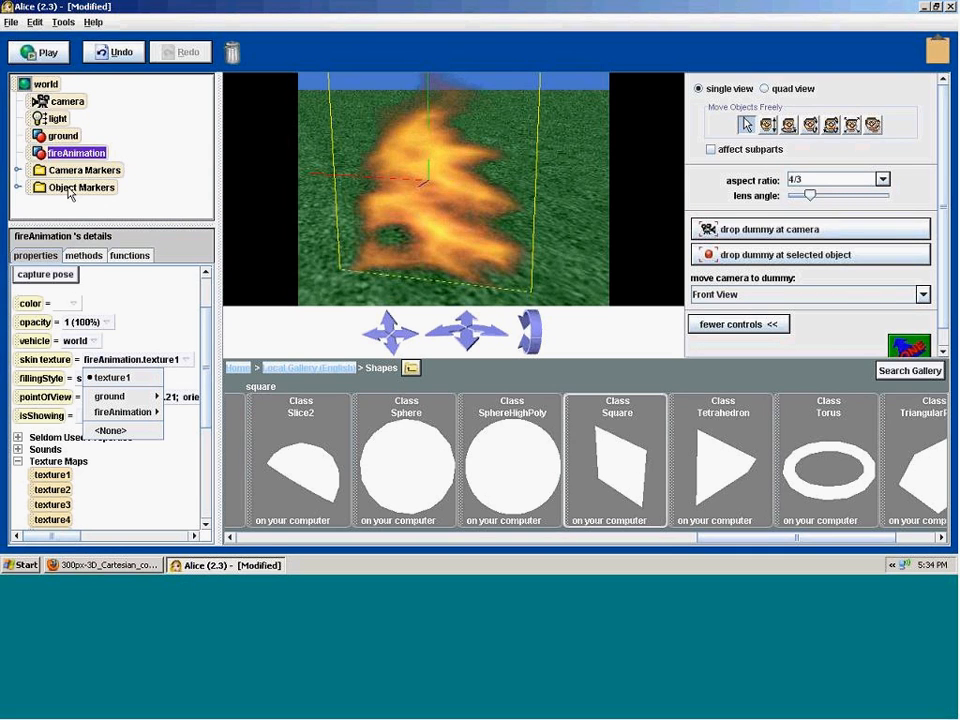
mouse_move(130, 411)
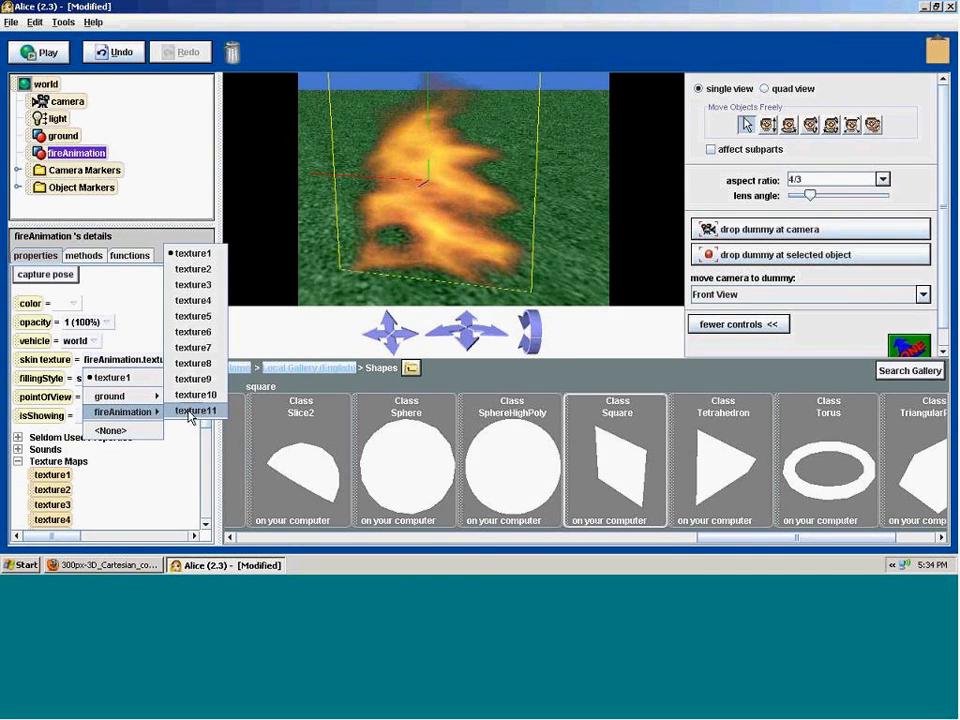
click(215, 269)
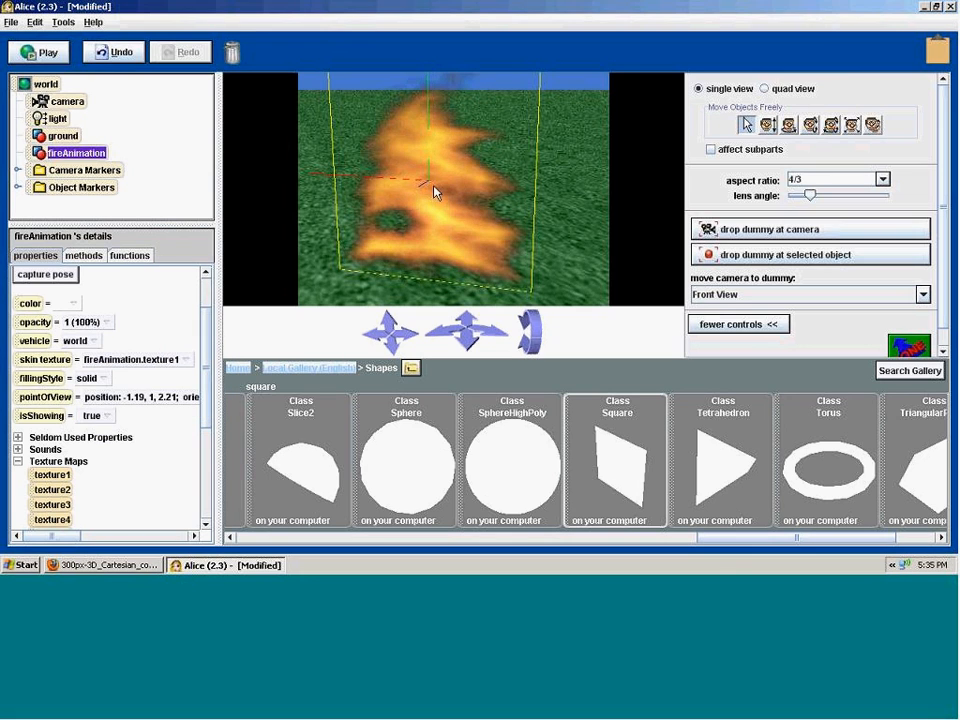
- Switch the fire's skin texture through further fireAnimation texture maps, ending on texture4
click(186, 359)
mouse_move(130, 411)
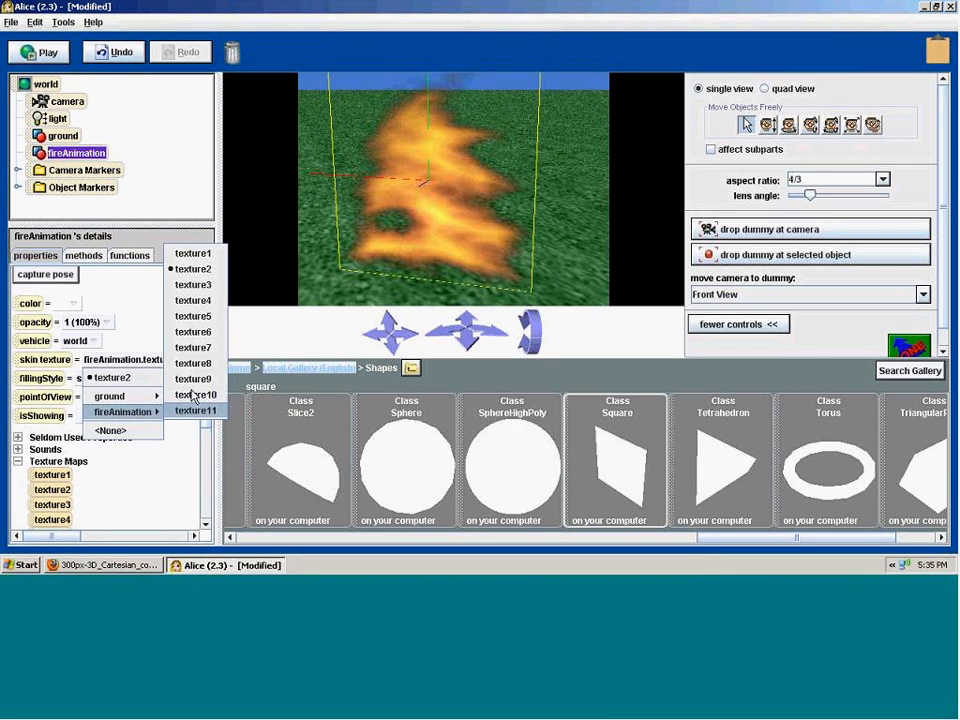
click(193, 269)
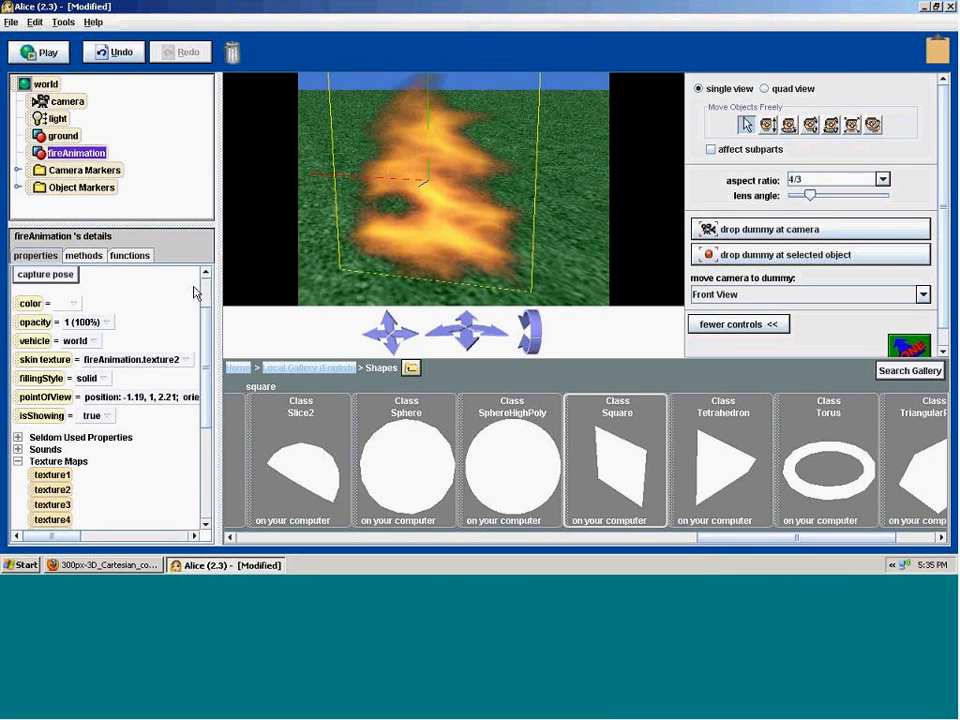
click(183, 362)
mouse_move(143, 411)
click(240, 208)
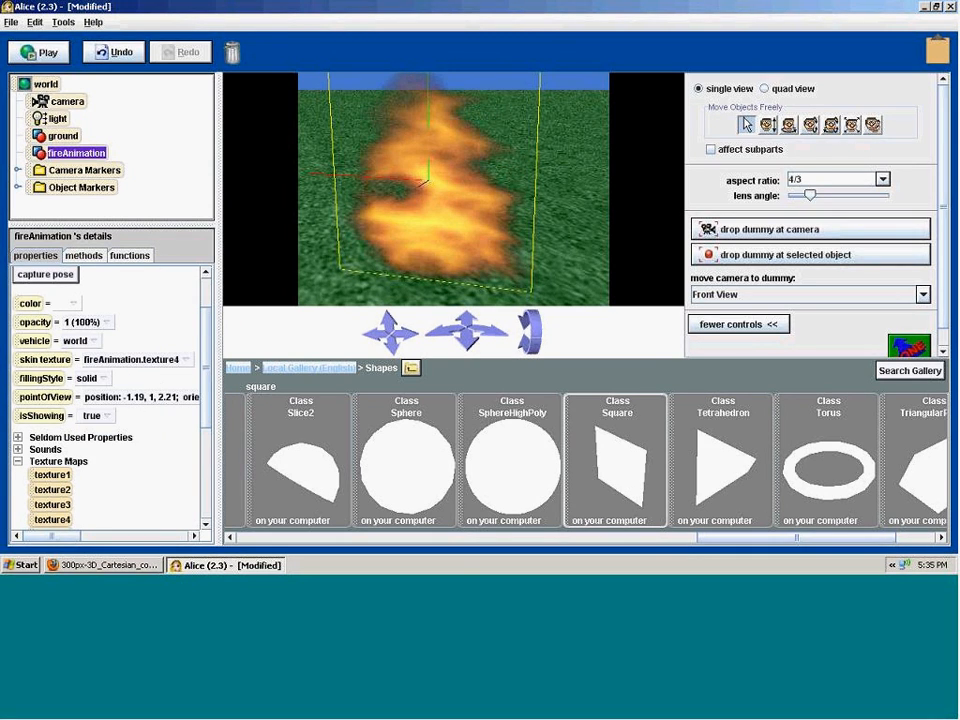
- Look over fireAnimation's methods, and inspect the list of textures held in its texmov variable
drag(203, 353, 205, 313)
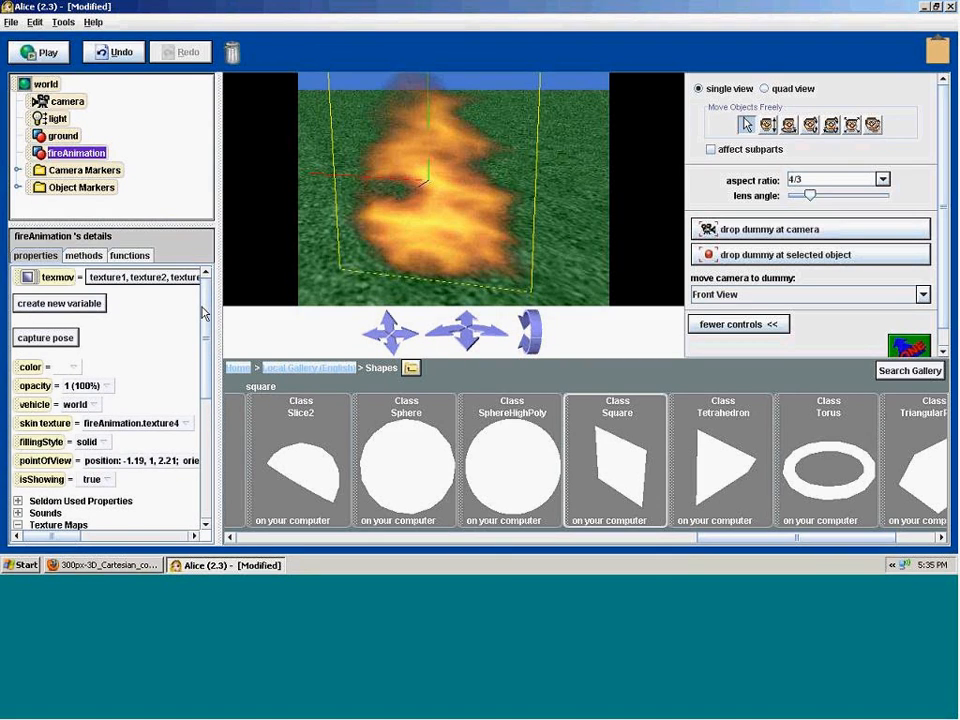
click(90, 257)
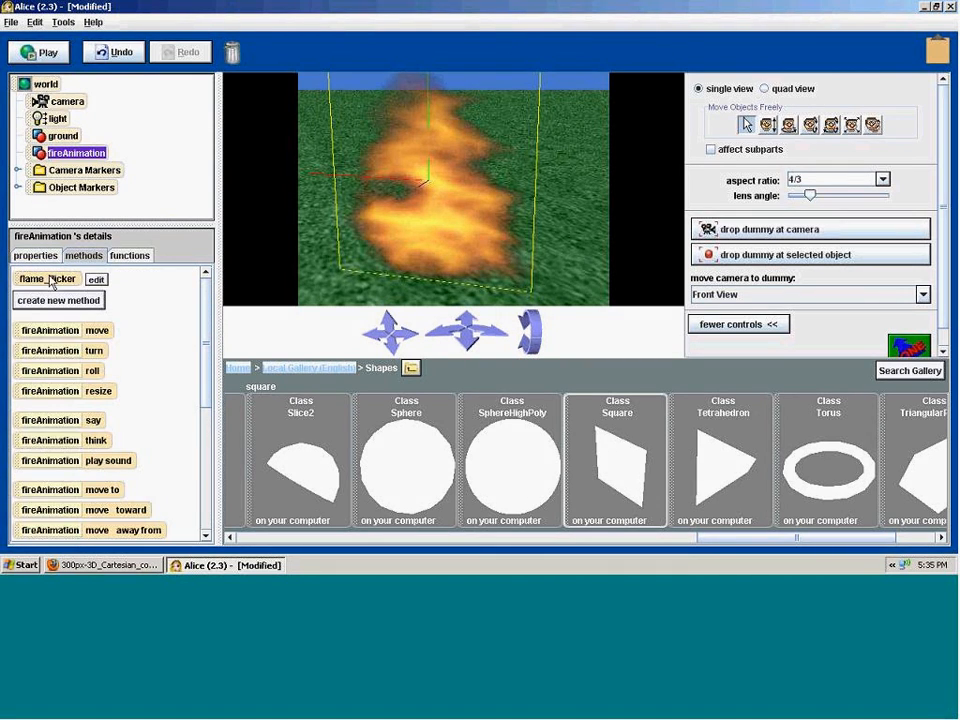
click(55, 258)
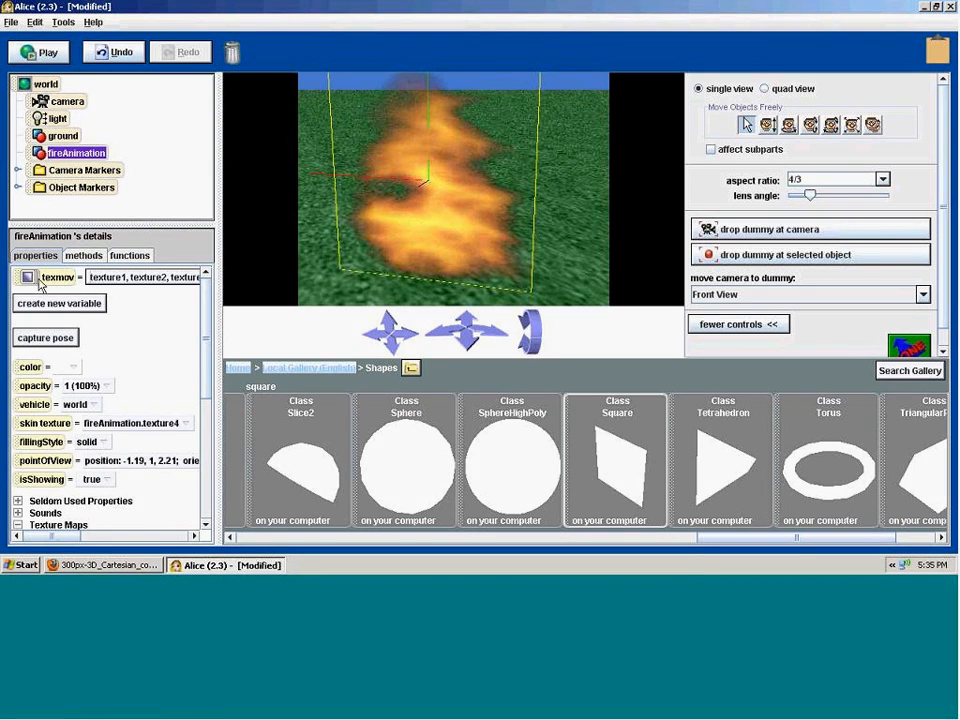
click(150, 278)
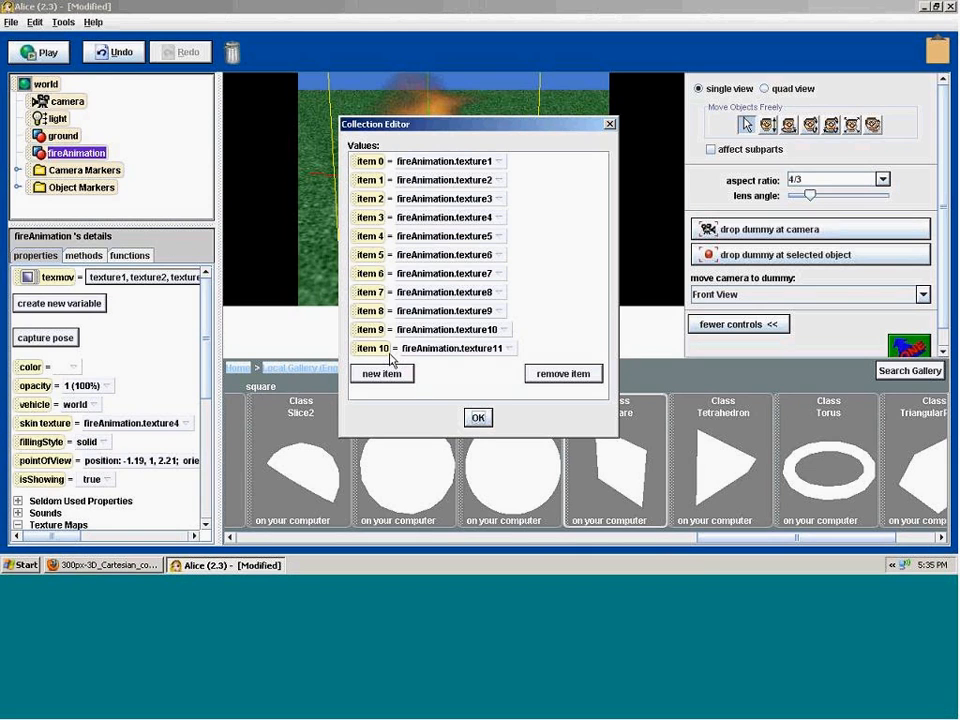
click(476, 416)
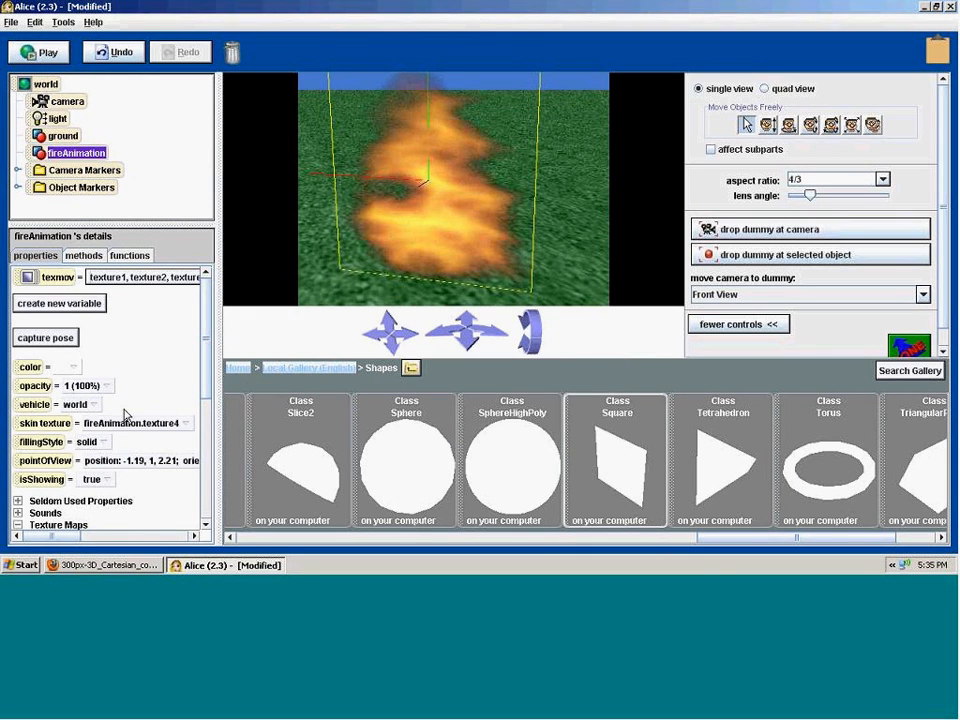
- Open fireAnimation's flame_flicker method, compare its loop over texmov with the fire's properties, and close the method
click(84, 255)
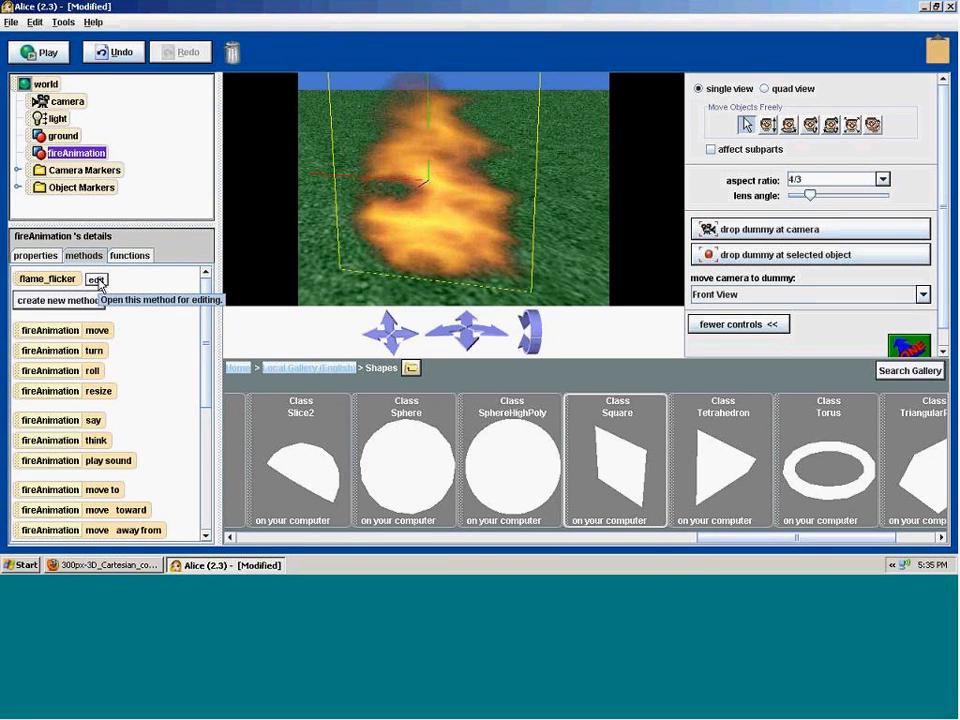
click(96, 280)
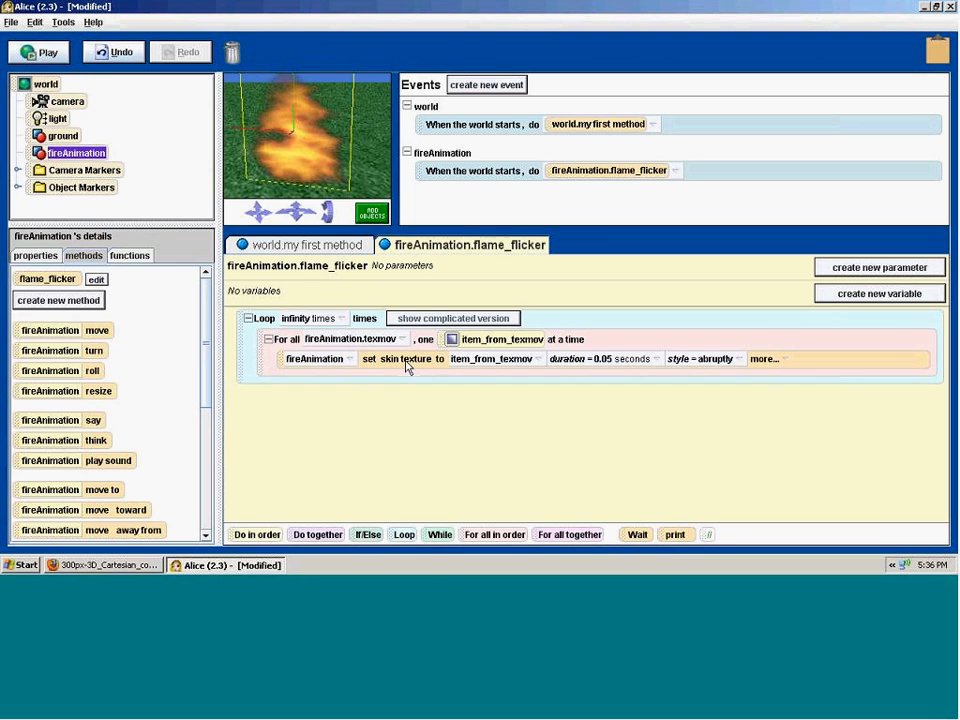
mouse_move(205, 343)
mouse_down()
mouse_move(208, 398)
mouse_move(205, 330)
mouse_move(203, 418)
mouse_move(201, 326)
mouse_up()
click(37, 257)
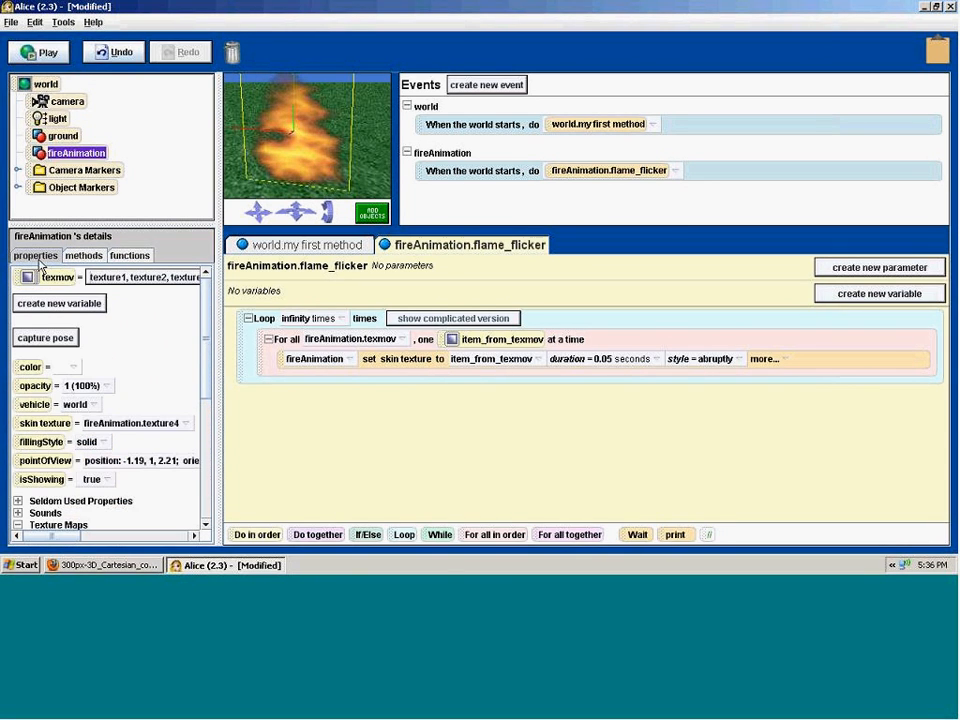
scroll(35, 366, down, 2)
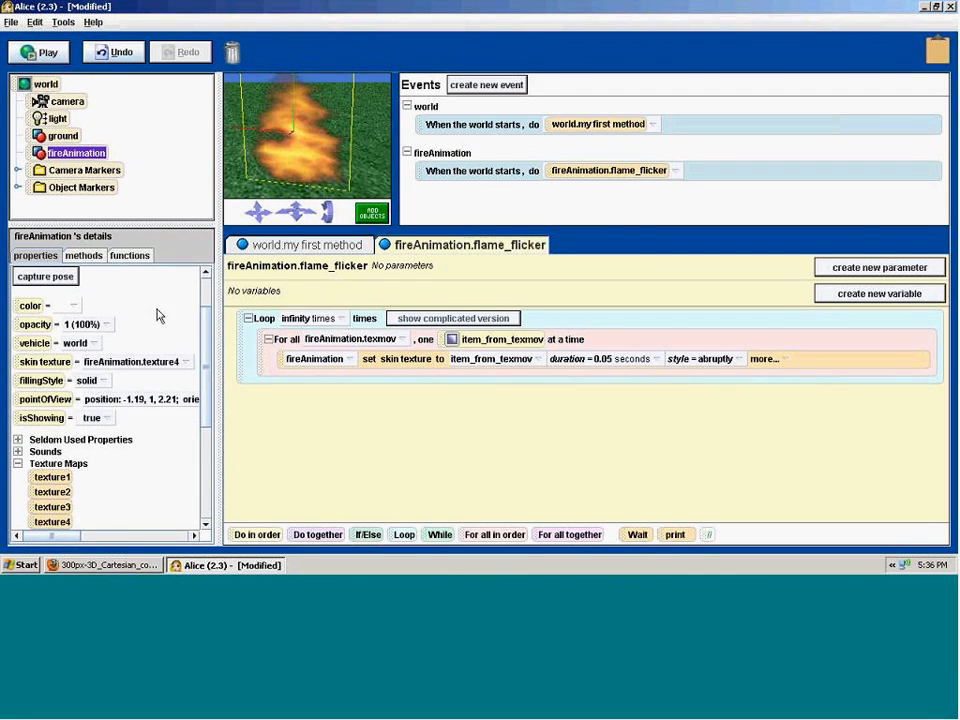
scroll(157, 316, up, 3)
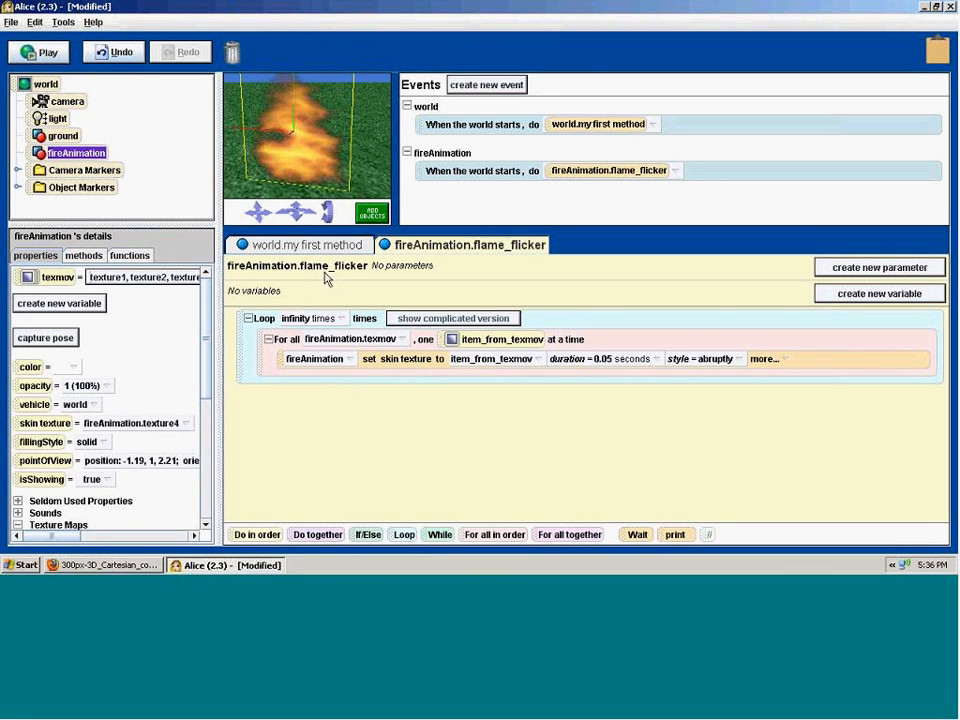
right_click(425, 246)
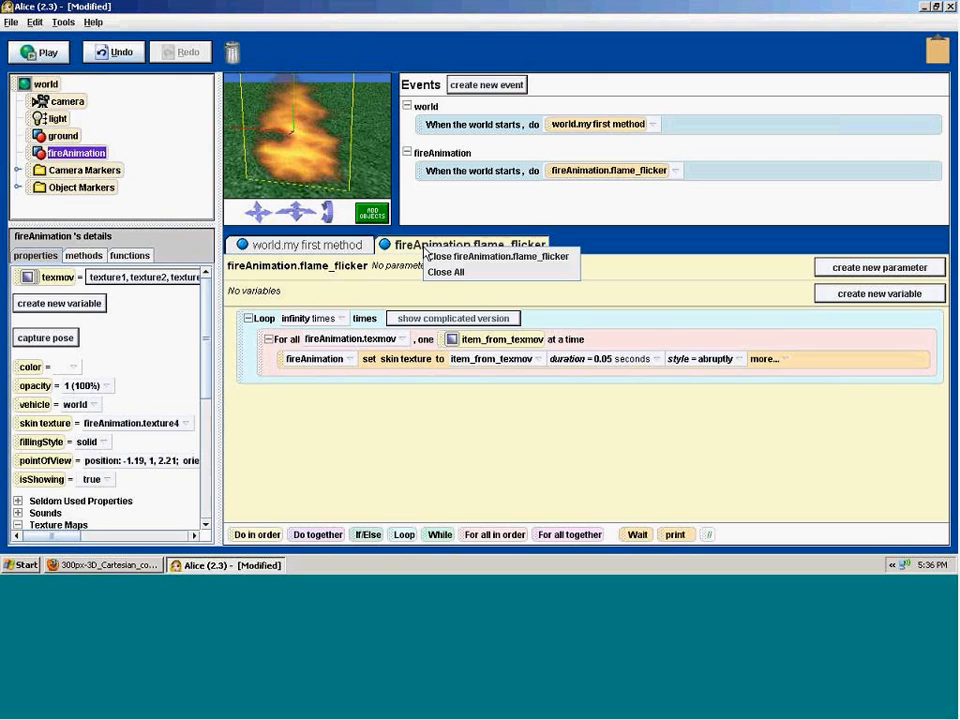
click(449, 257)
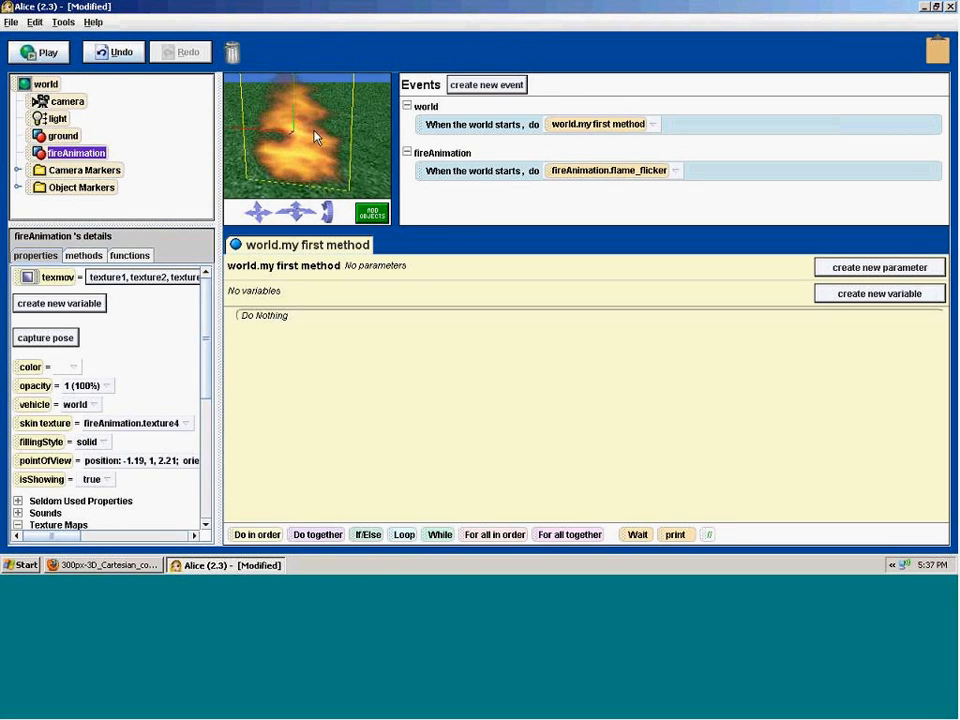
- Return to the object gallery, open the Special Effects folder of the local gallery, and view the SmokeAnimation class without adding it
click(85, 256)
click(43, 256)
click(365, 211)
click(281, 369)
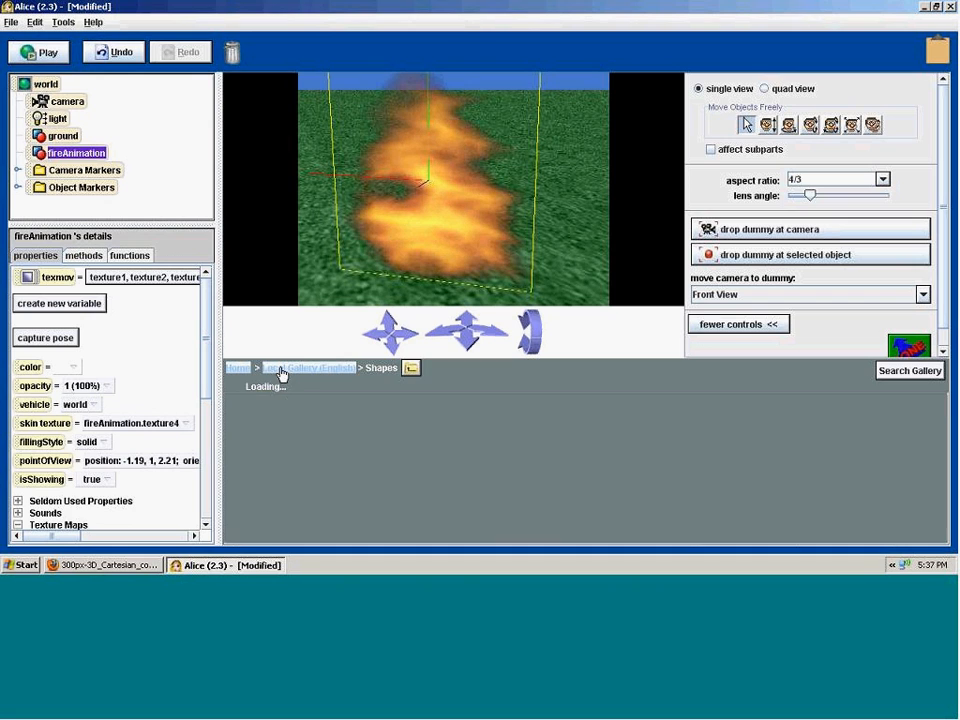
drag(335, 543, 828, 538)
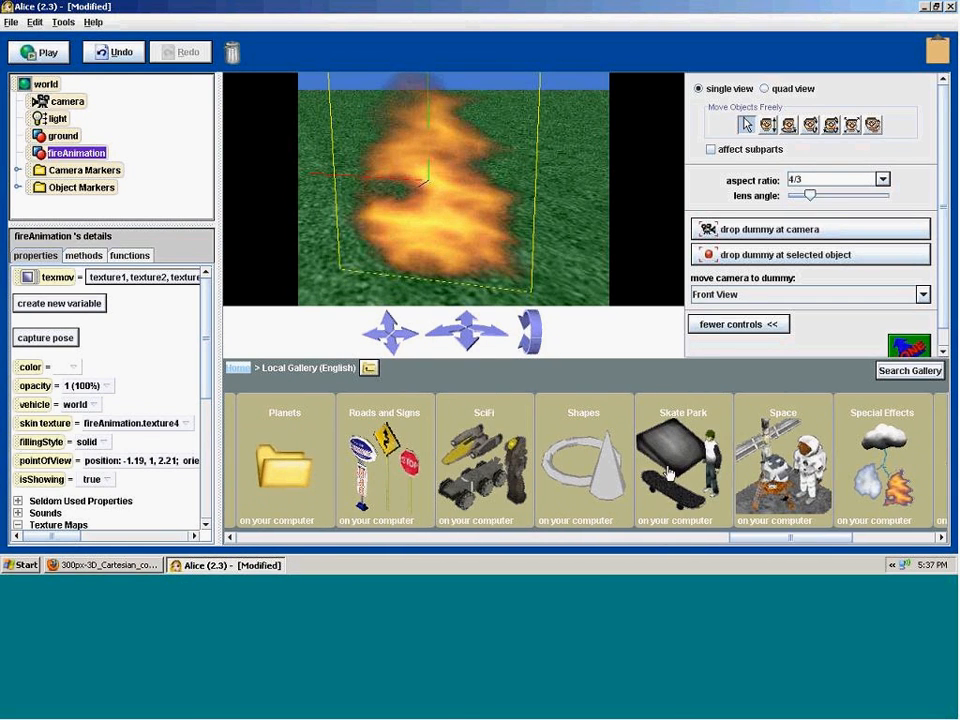
click(605, 460)
click(320, 368)
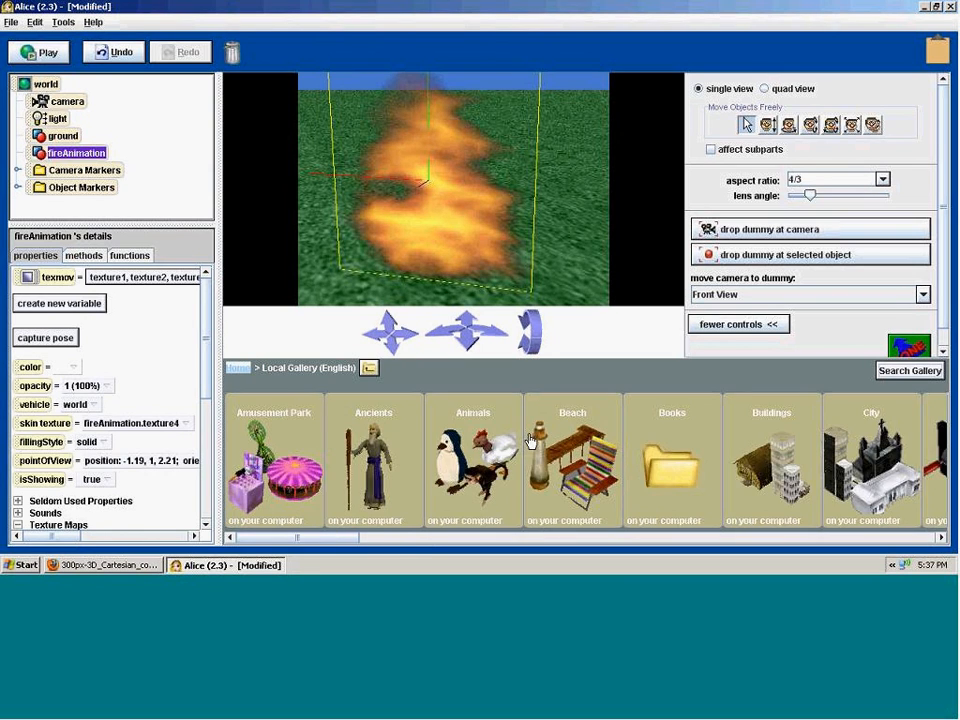
drag(394, 536, 845, 537)
click(740, 490)
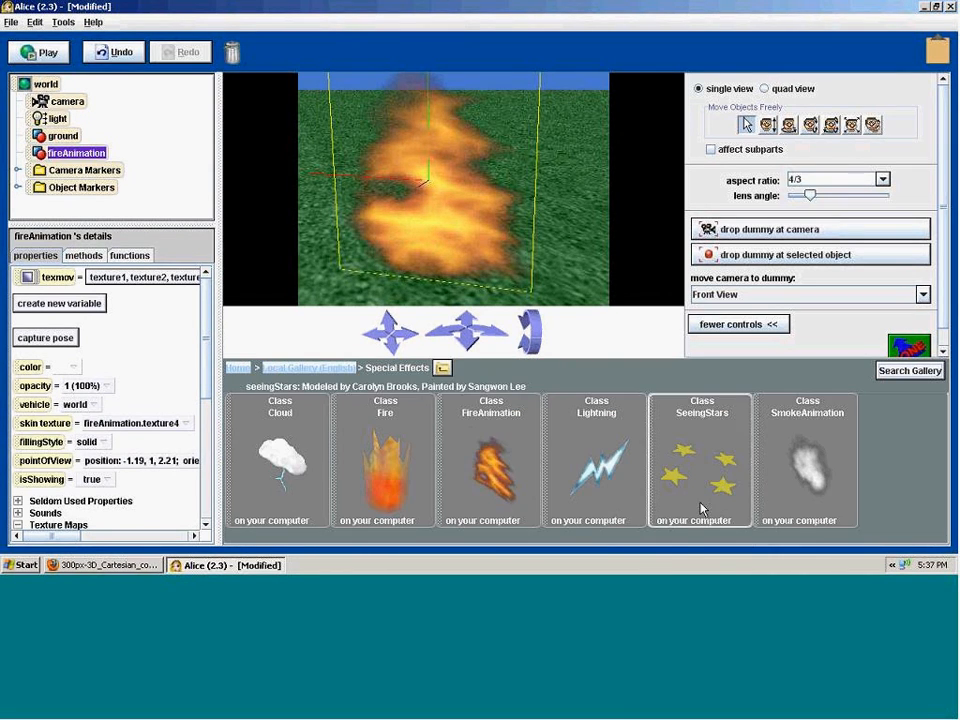
click(797, 476)
click(569, 345)
- Delete the fire from the scene
right_click(467, 212)
click(493, 283)
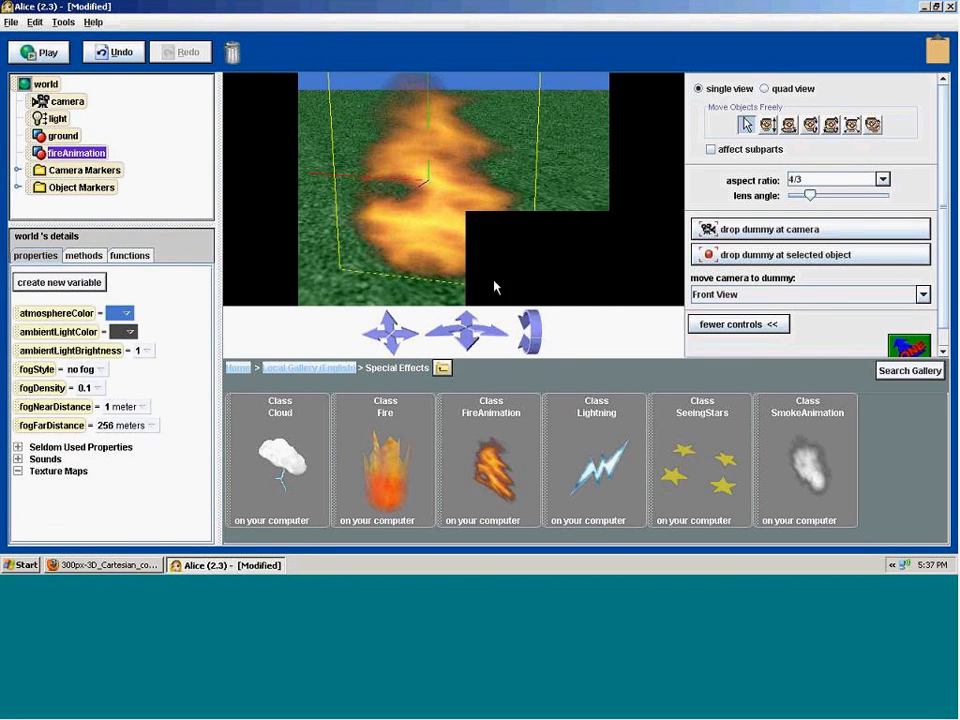
- Import the image SnowTexture.png from the textureMap folder into the world as an object
click(11, 23)
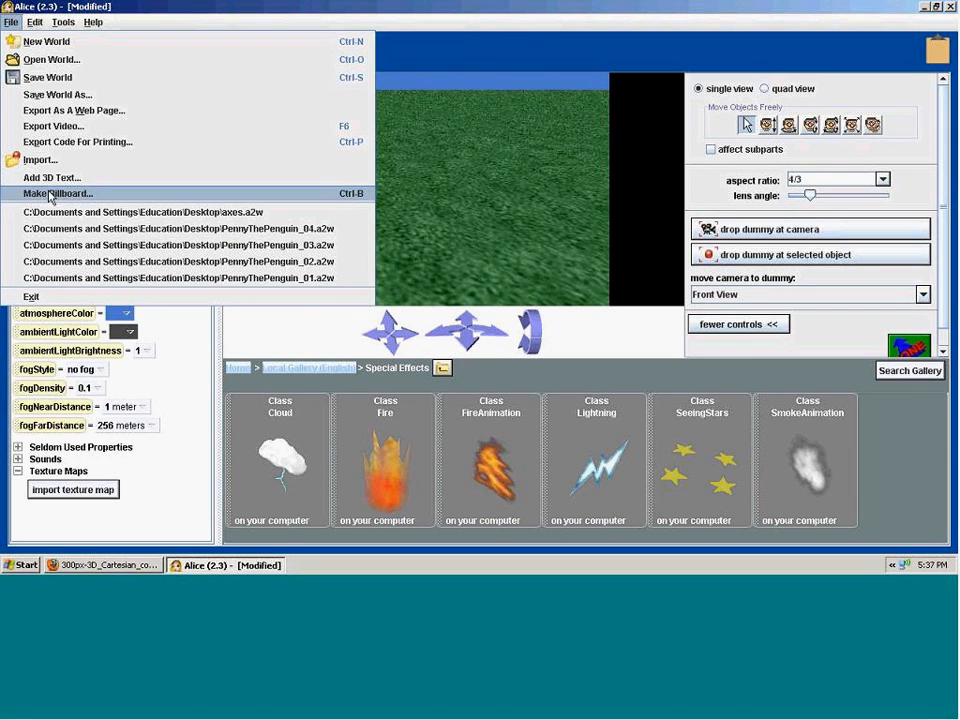
click(40, 160)
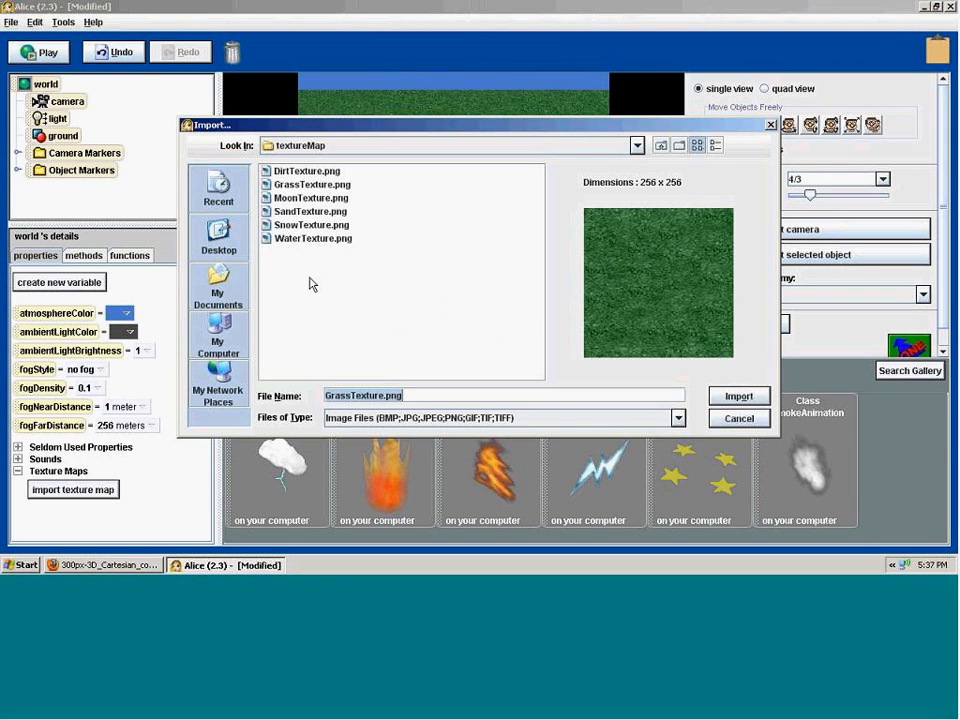
click(305, 225)
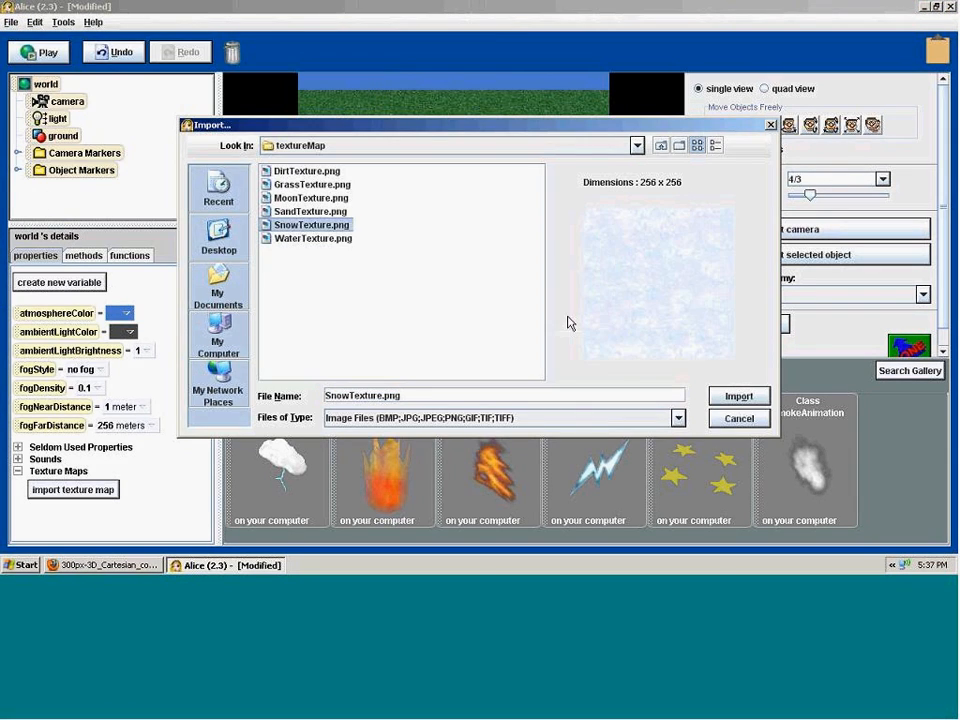
click(738, 396)
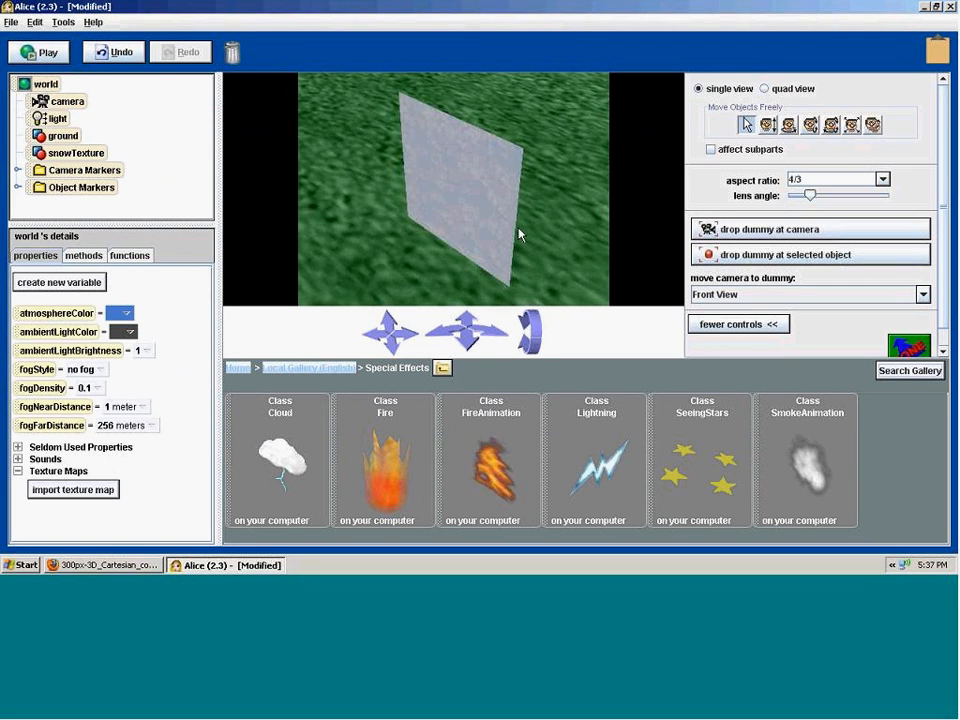
- Select the snowTexture object in the scene and examine its skin texture and texture maps
click(74, 257)
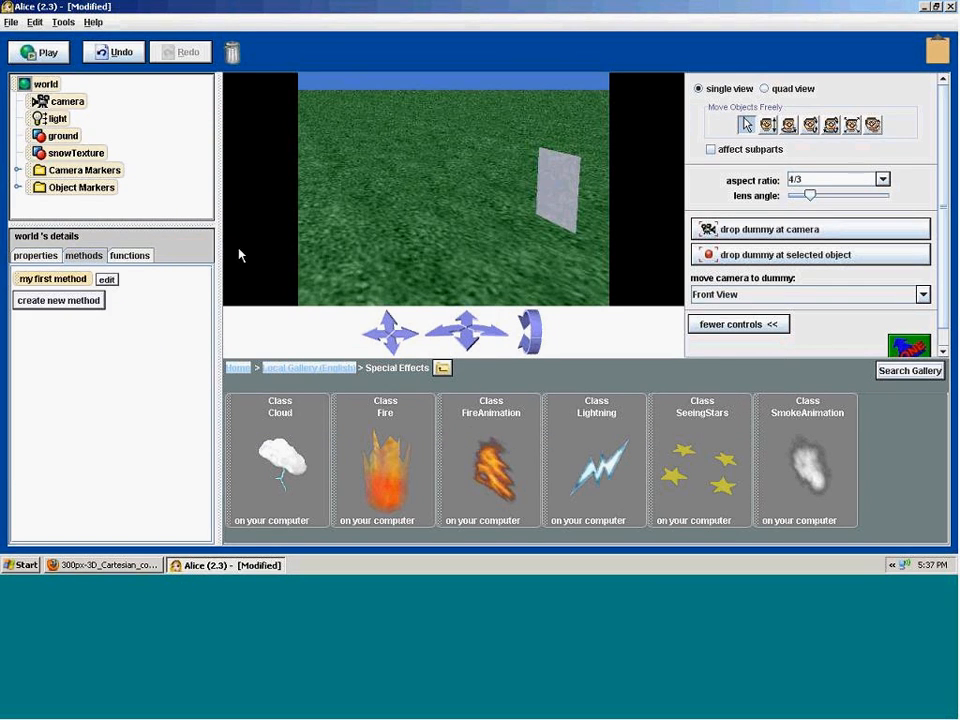
click(570, 189)
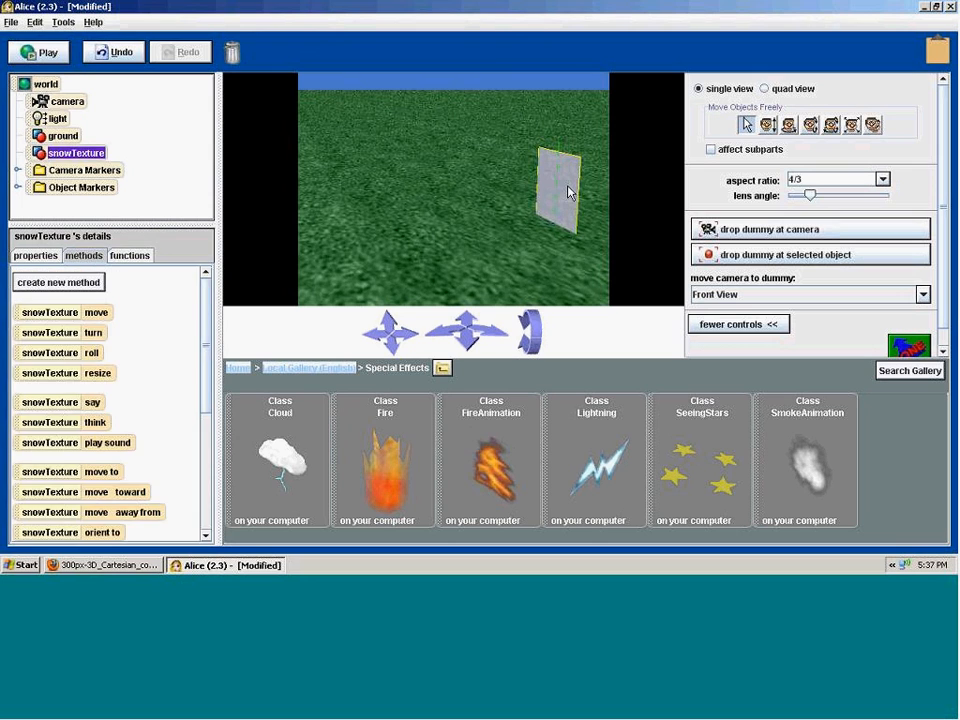
click(40, 258)
scroll(204, 335, down, 2)
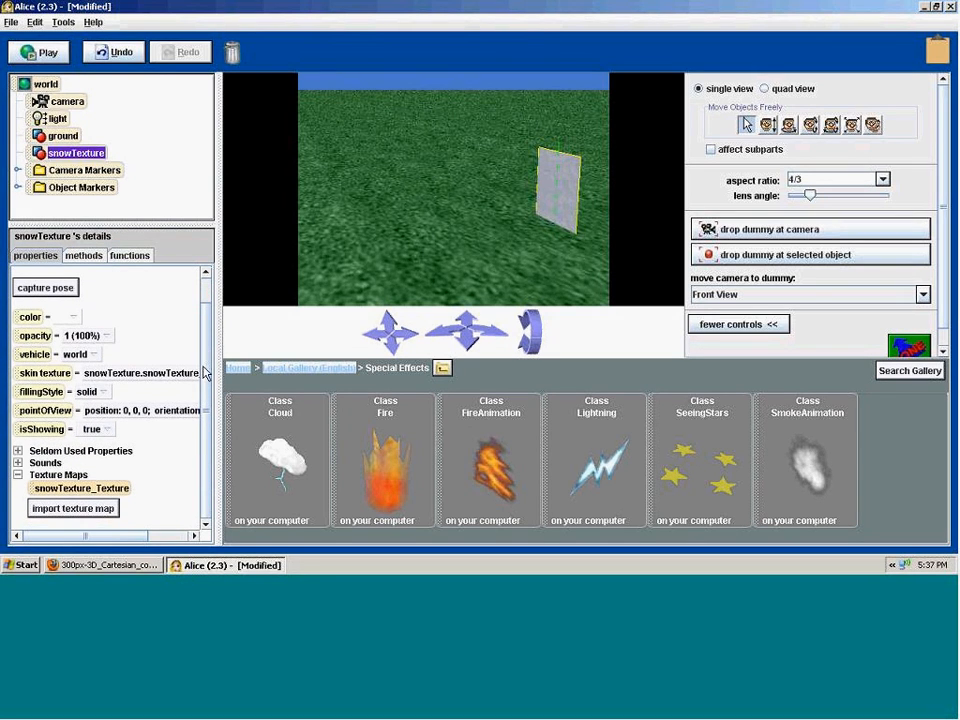